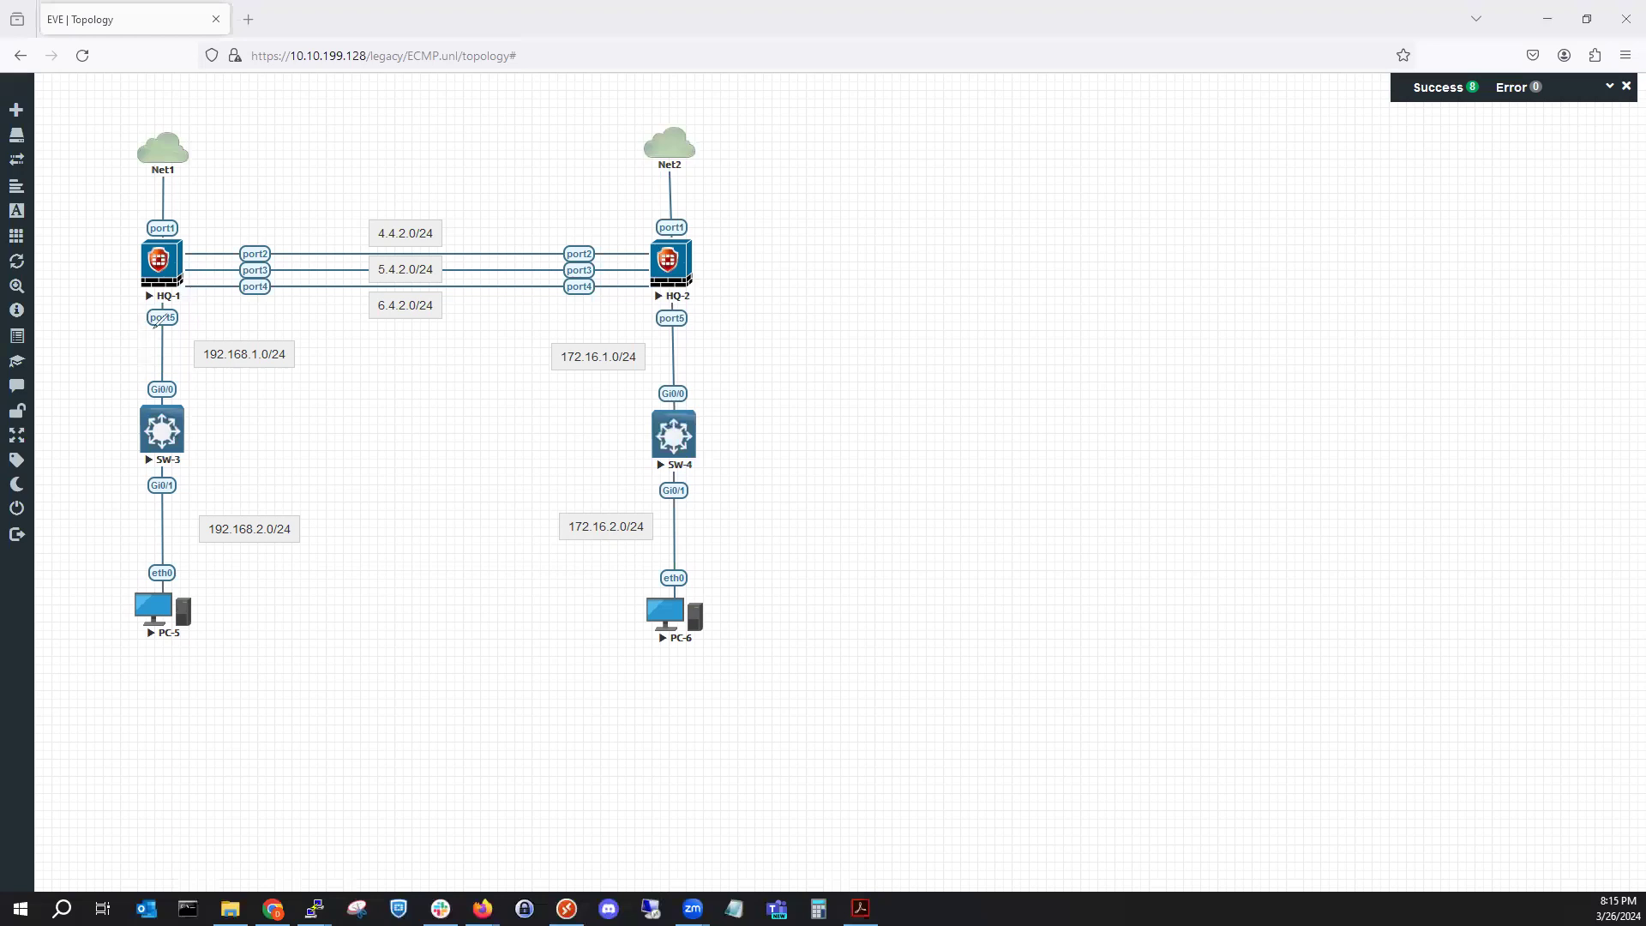
Circle the HQ-1/SW-3/PC-5 side, the HQ-2/SW-4/PC-6 side and the three HQ-1–HQ-2 links, then clear the drawings.
mouse_move(153, 298)
mouse_down()
mouse_move(96, 377)
mouse_move(101, 576)
mouse_move(273, 610)
mouse_move(351, 373)
mouse_move(267, 306)
mouse_move(195, 313)
mouse_move(152, 295)
mouse_up()
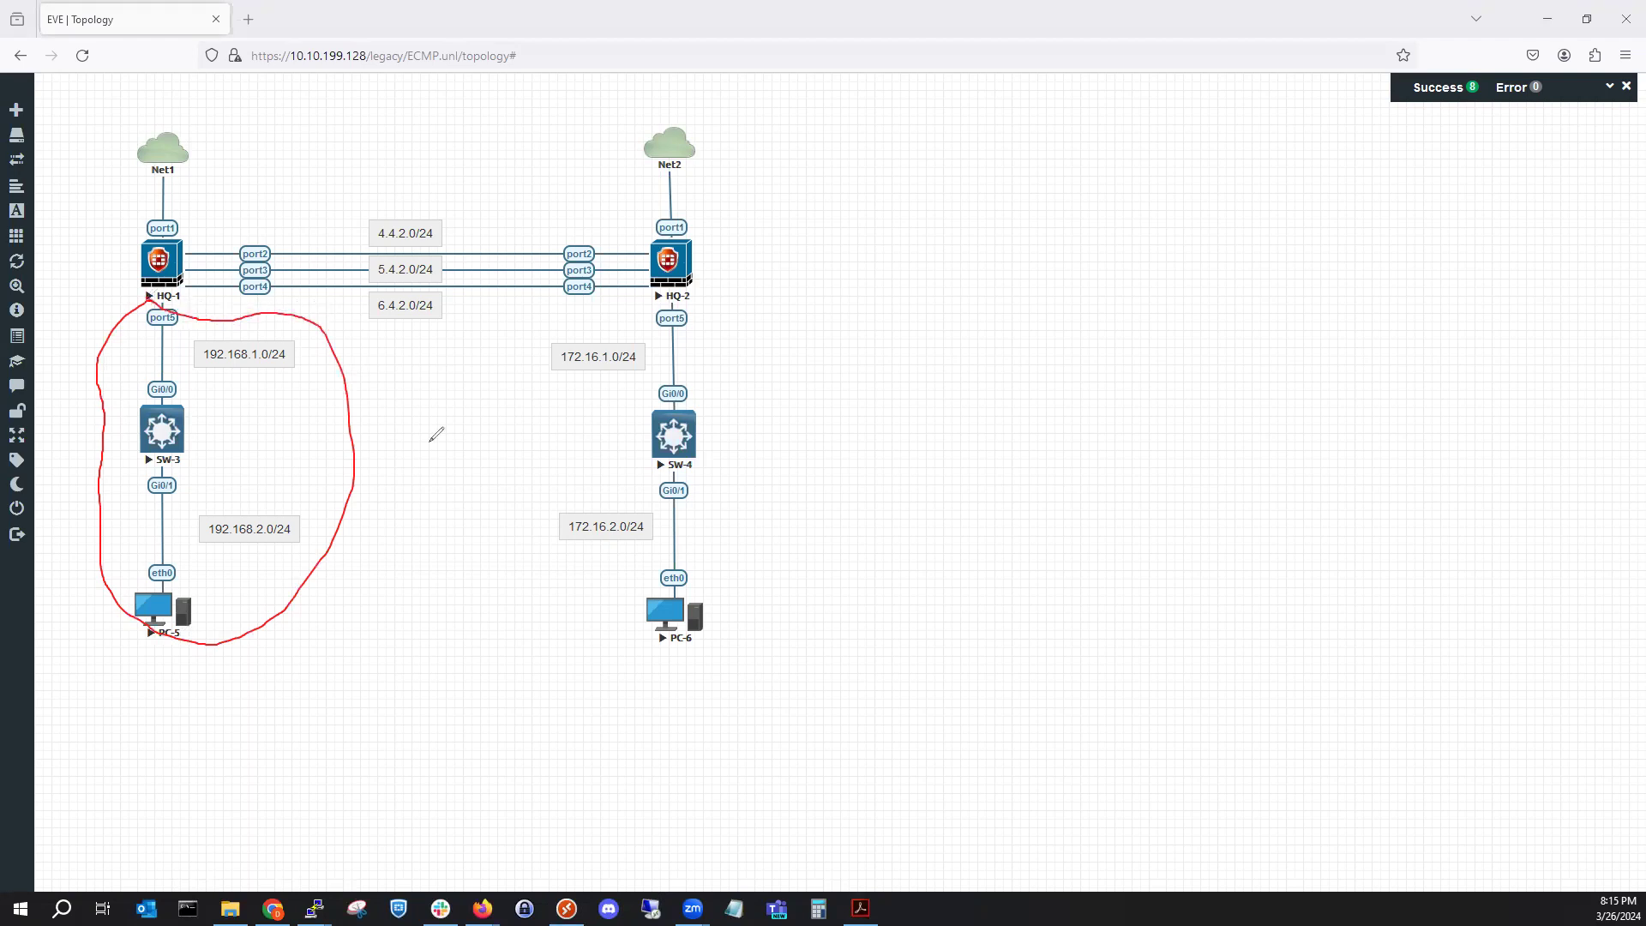
drag(562, 305, 568, 303)
key(g)
mouse_move(601, 298)
mouse_down()
mouse_move(540, 327)
mouse_move(609, 602)
mouse_move(776, 562)
mouse_move(693, 321)
mouse_move(606, 303)
mouse_up()
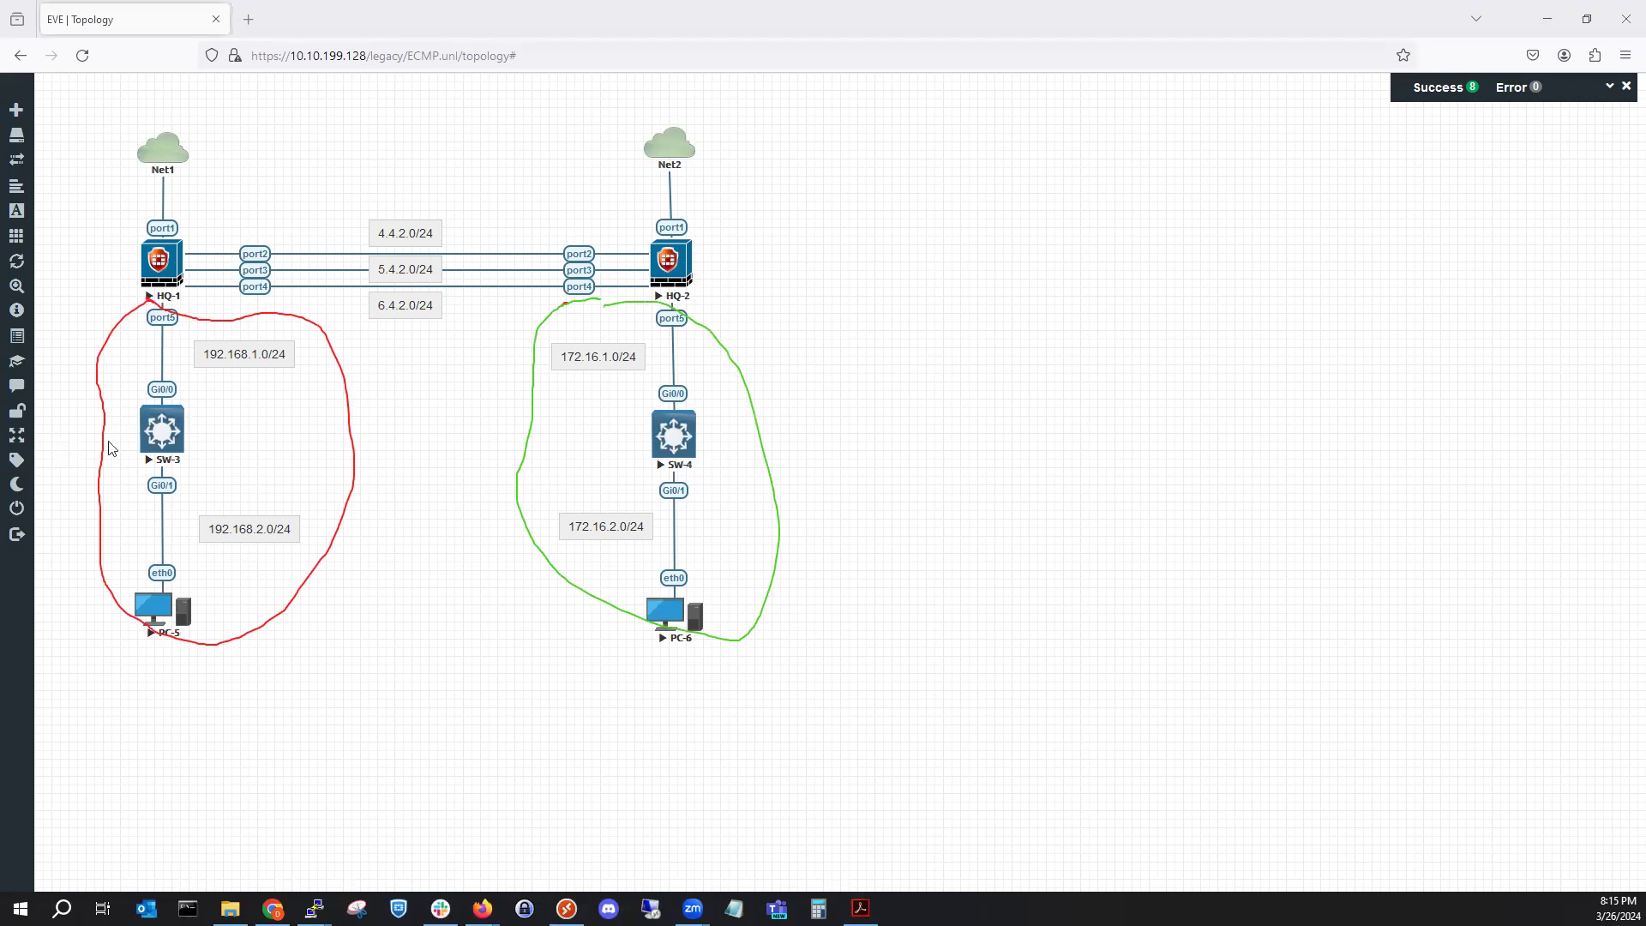
mouse_move(252, 194)
mouse_down()
mouse_move(207, 217)
mouse_move(190, 283)
mouse_move(266, 311)
mouse_move(520, 330)
mouse_move(636, 258)
mouse_move(498, 183)
mouse_move(271, 185)
mouse_up()
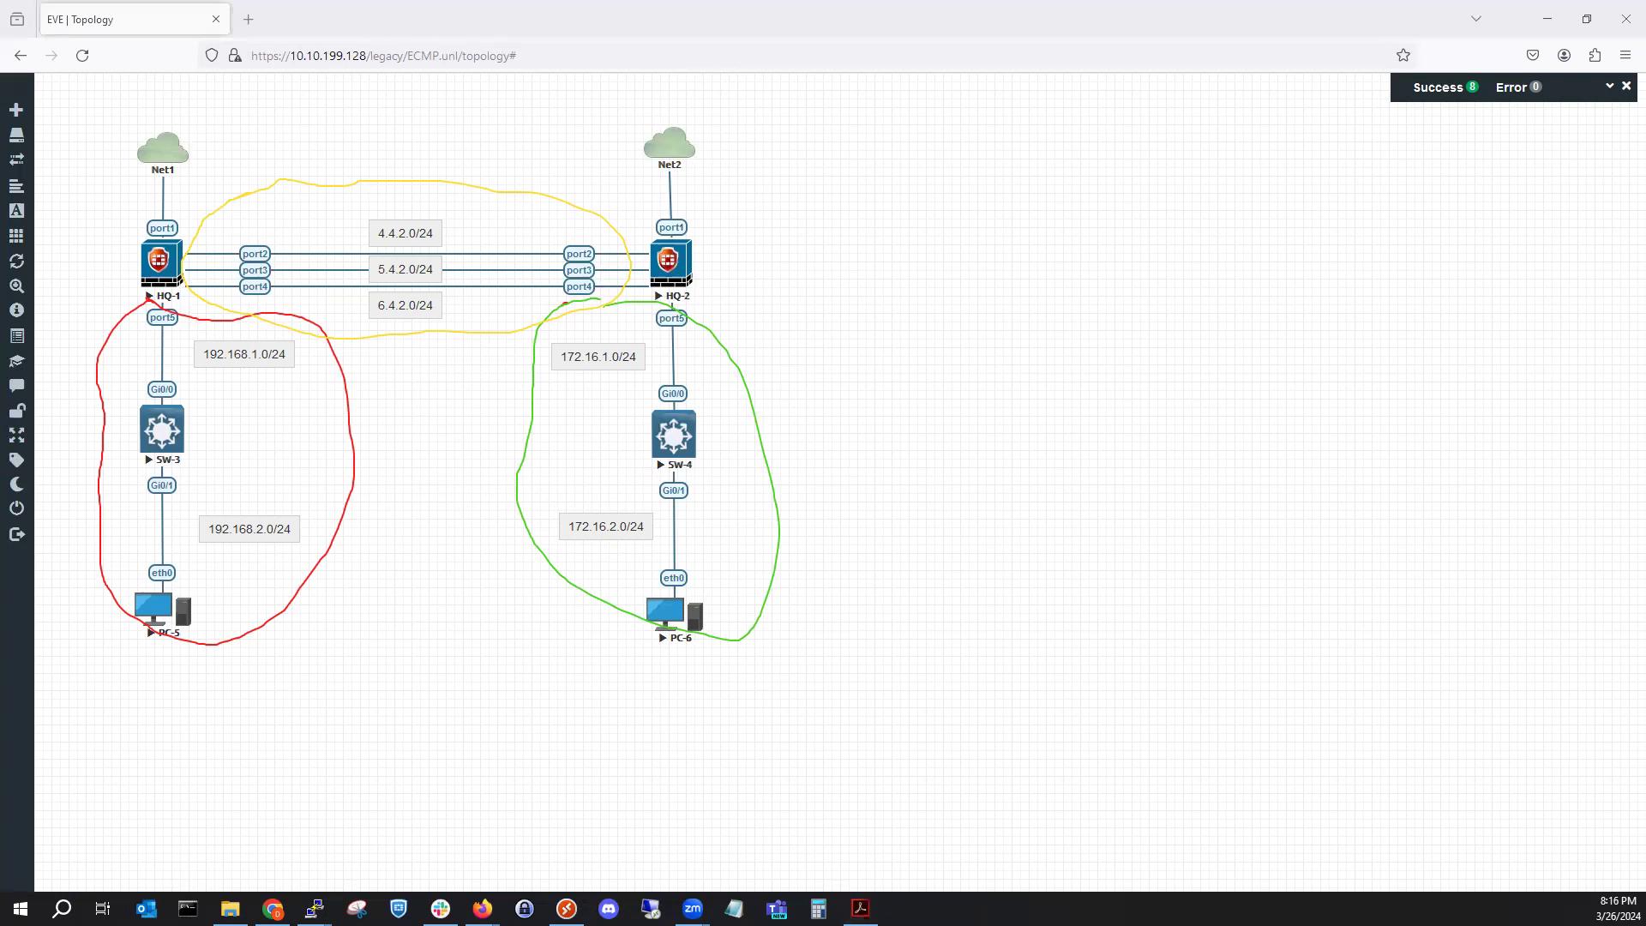
click(64, 553)
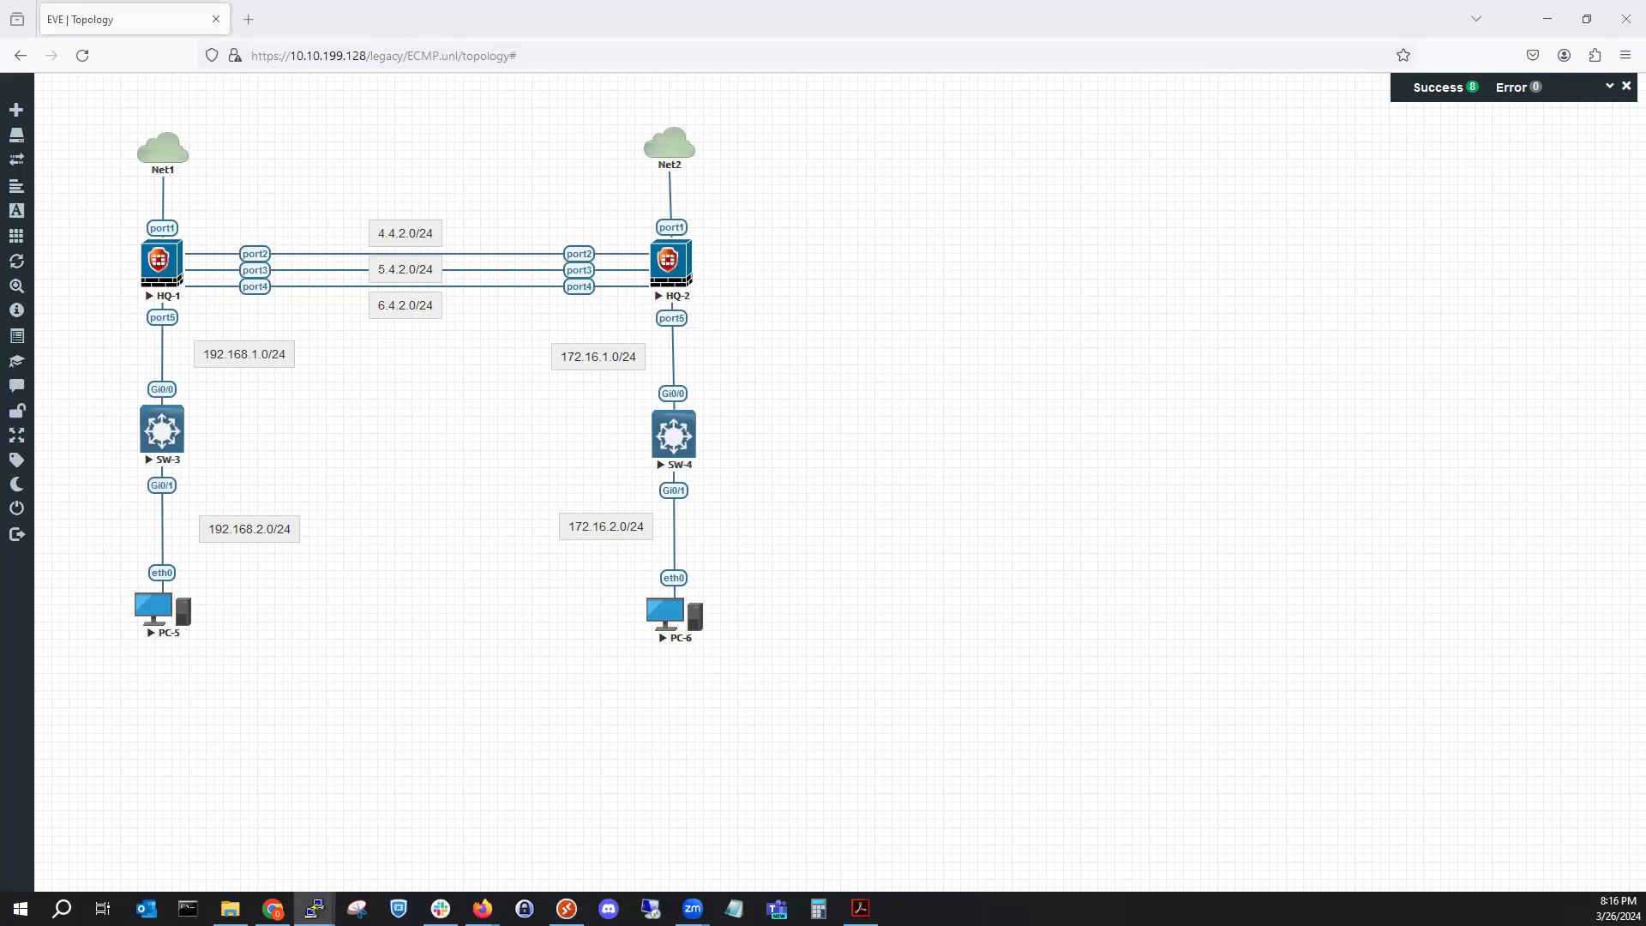
Snap the HQ-1 console beside the topology, reset the terminal and log in as admin.
key(super+Left)
right_click(1422, 14)
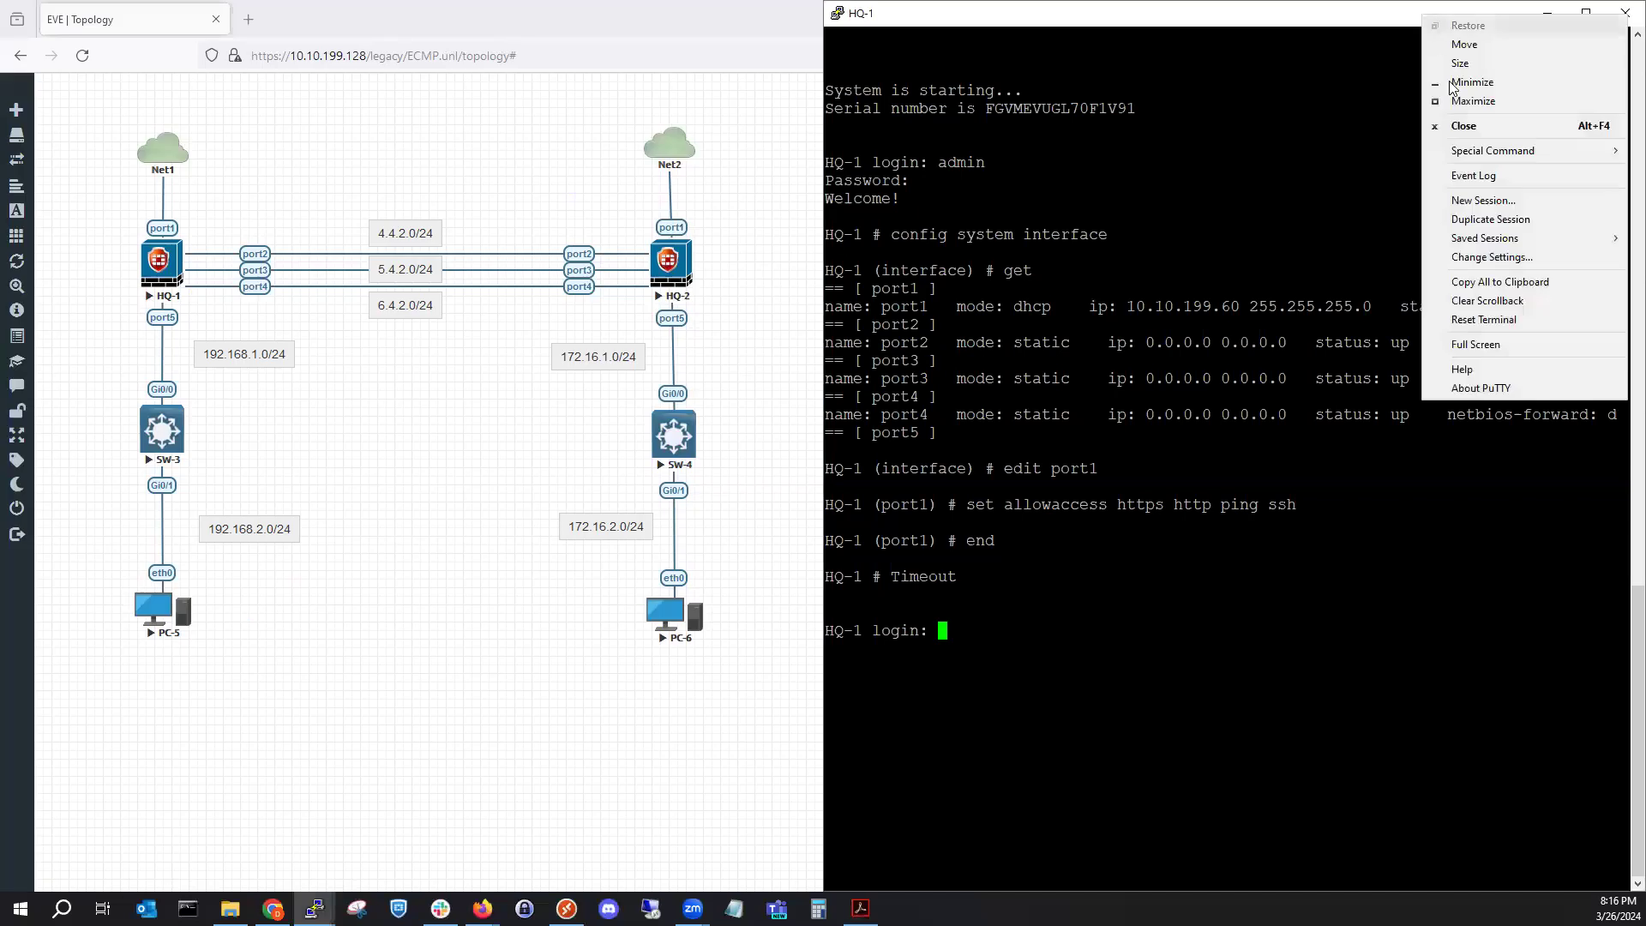
click(1499, 325)
key(Return)
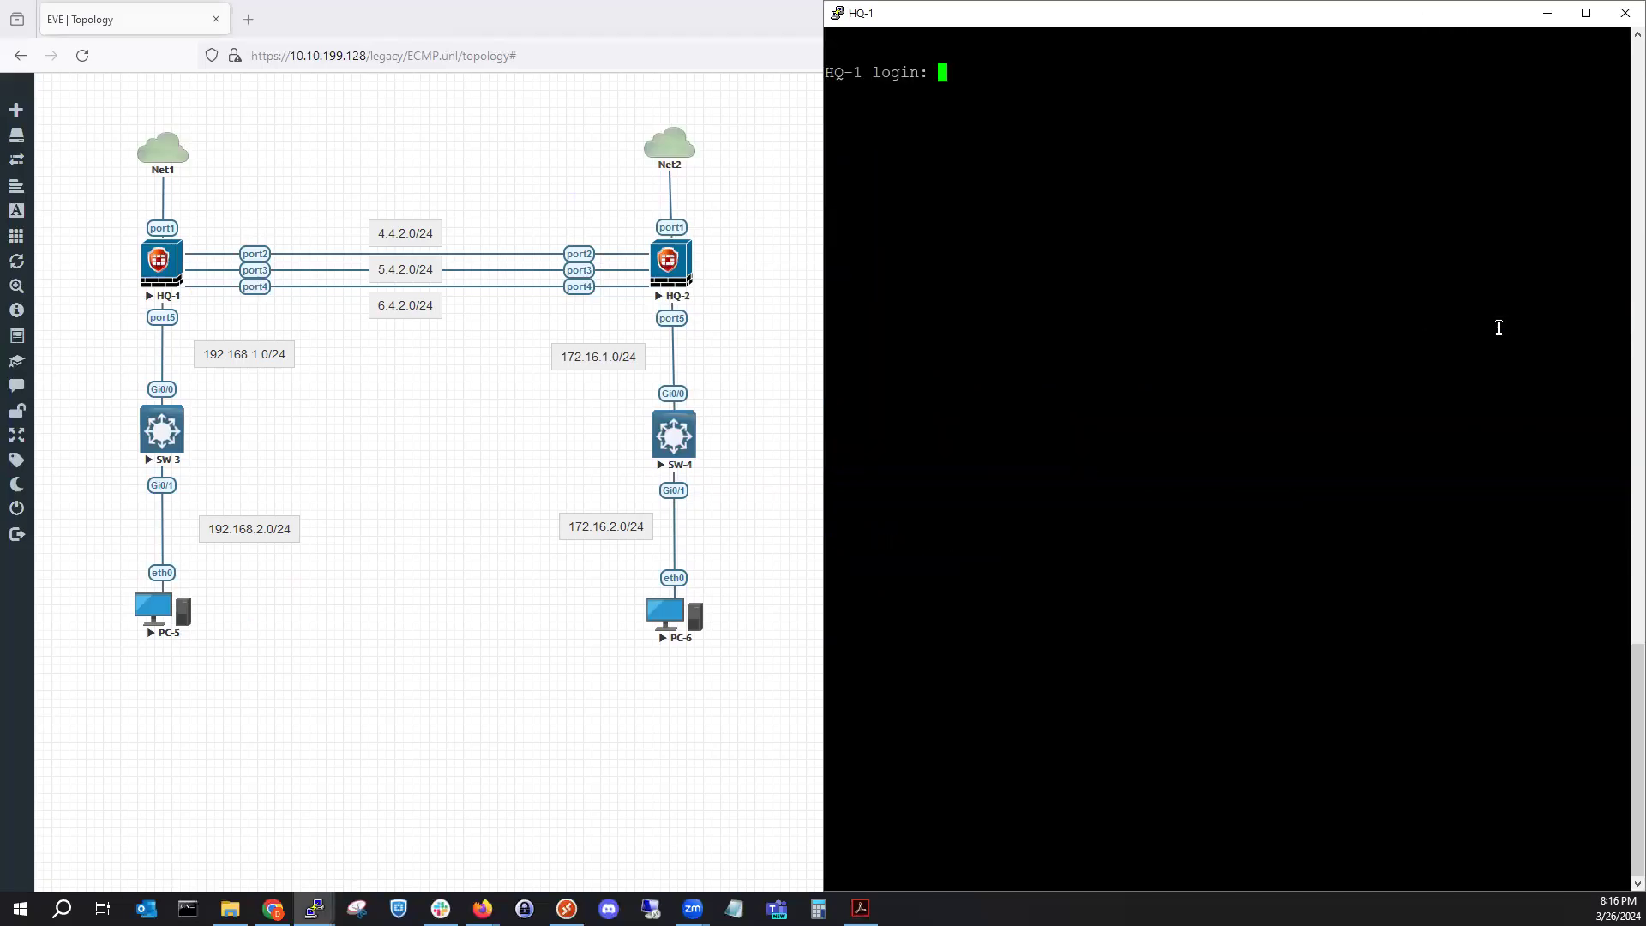
text(admin)
key(Return)
key(Return)
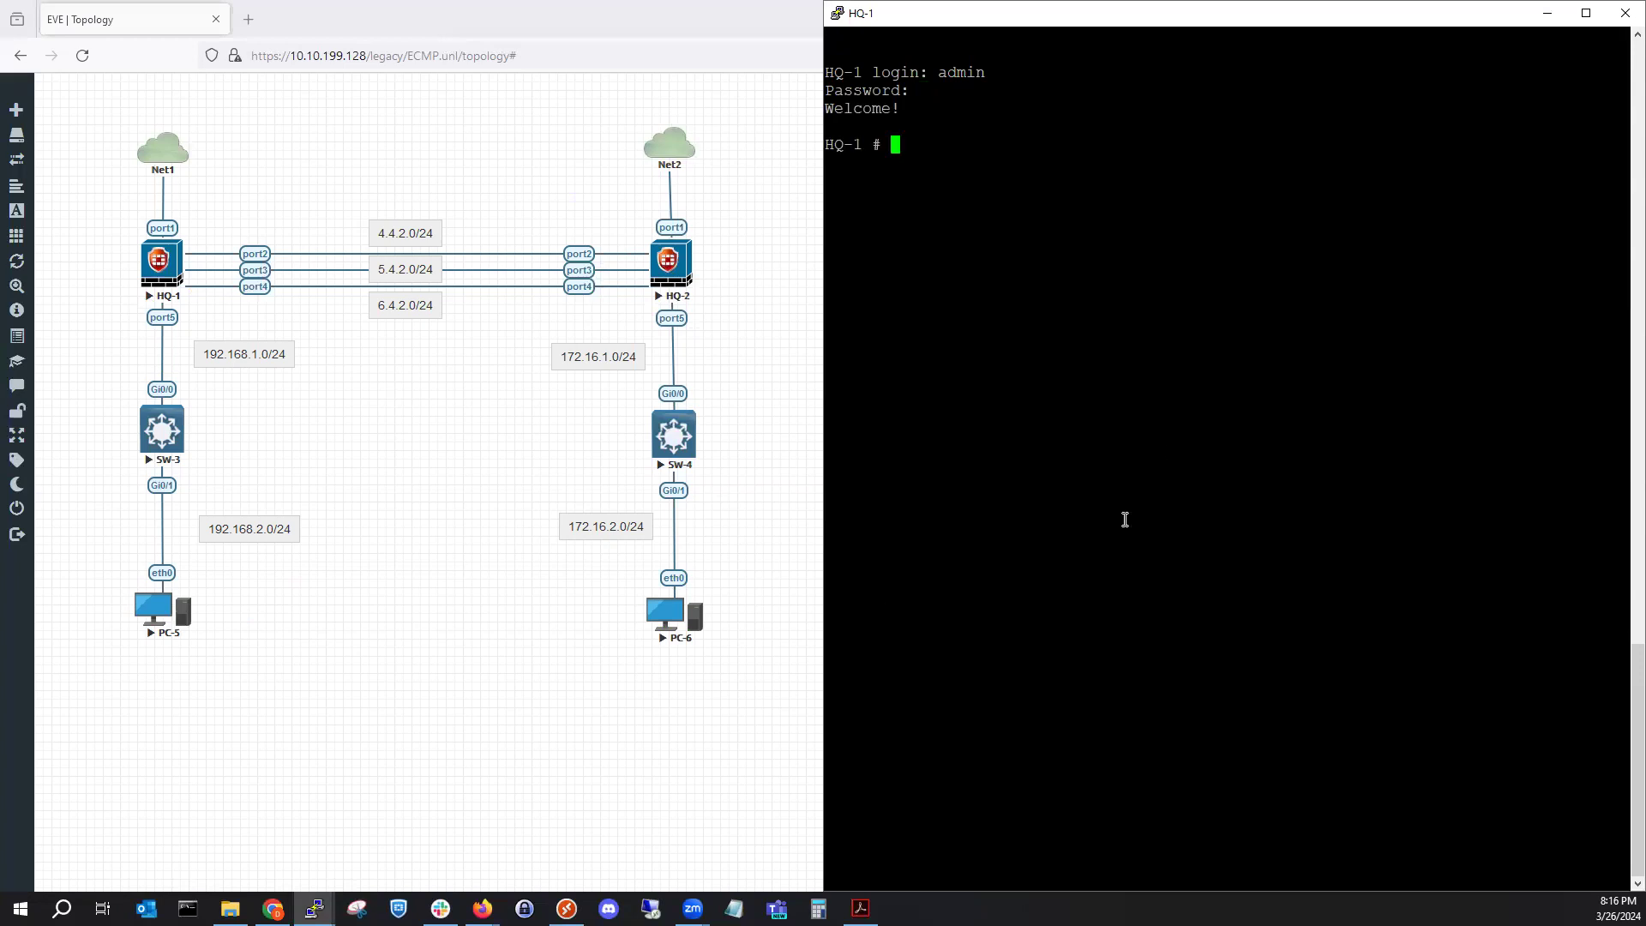
Run 'get router info routing-table all' on HQ-1 to show three equal routes to 172.16.1.0/24.
double_click(1190, 359)
text(get)
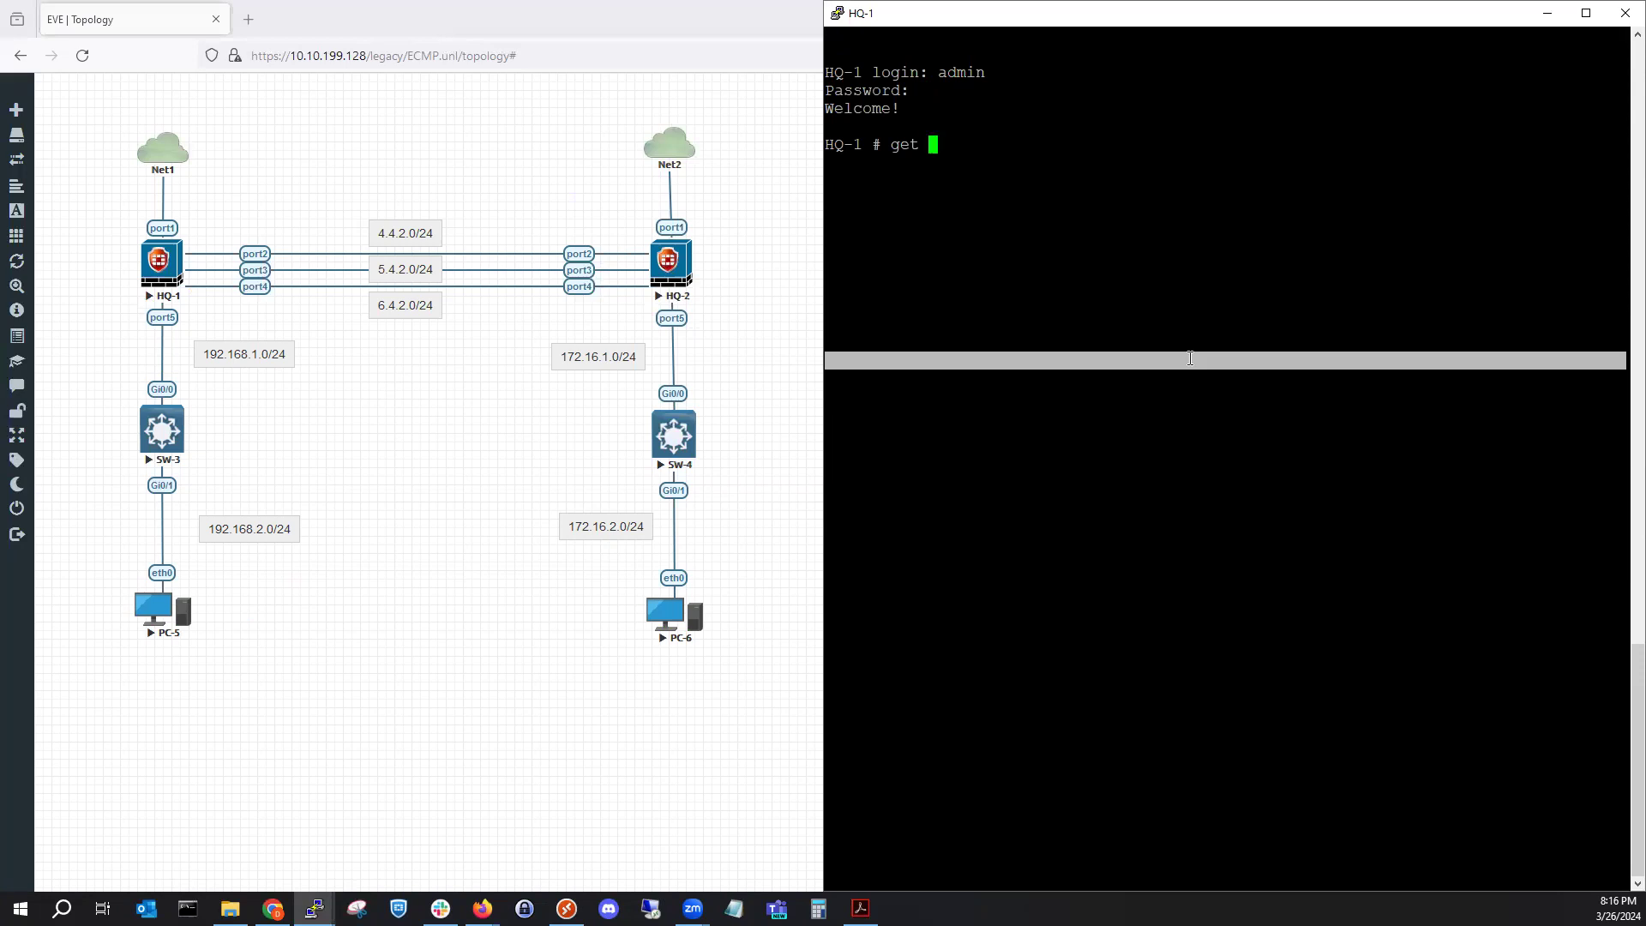
text( router info routing-table )
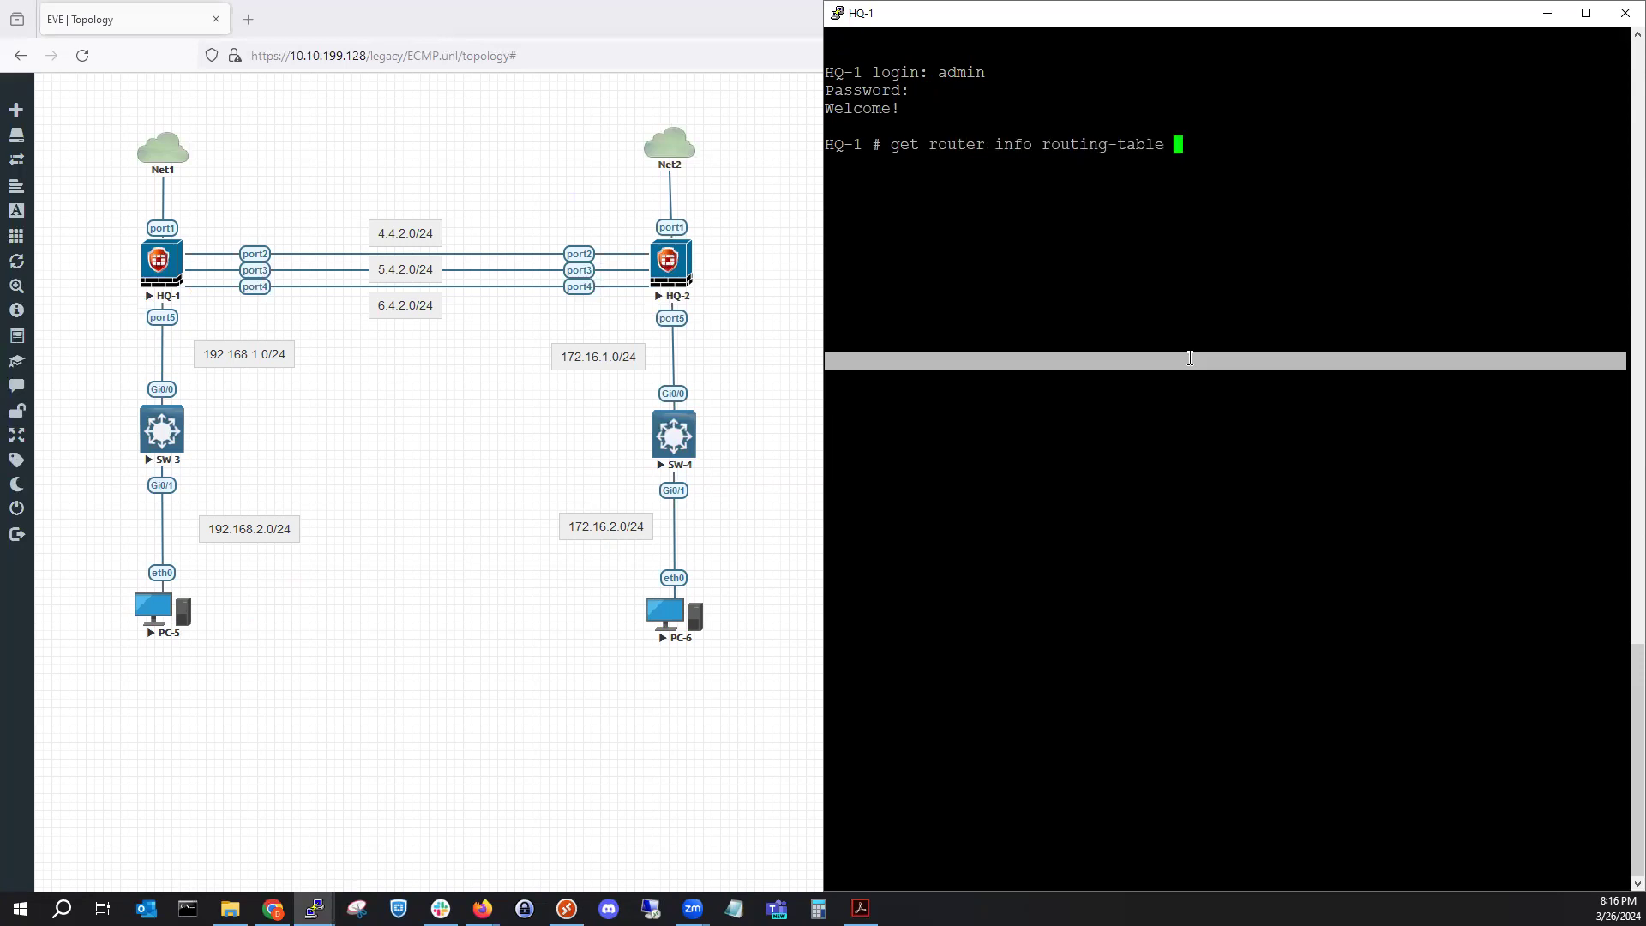
text(all)
key(Return)
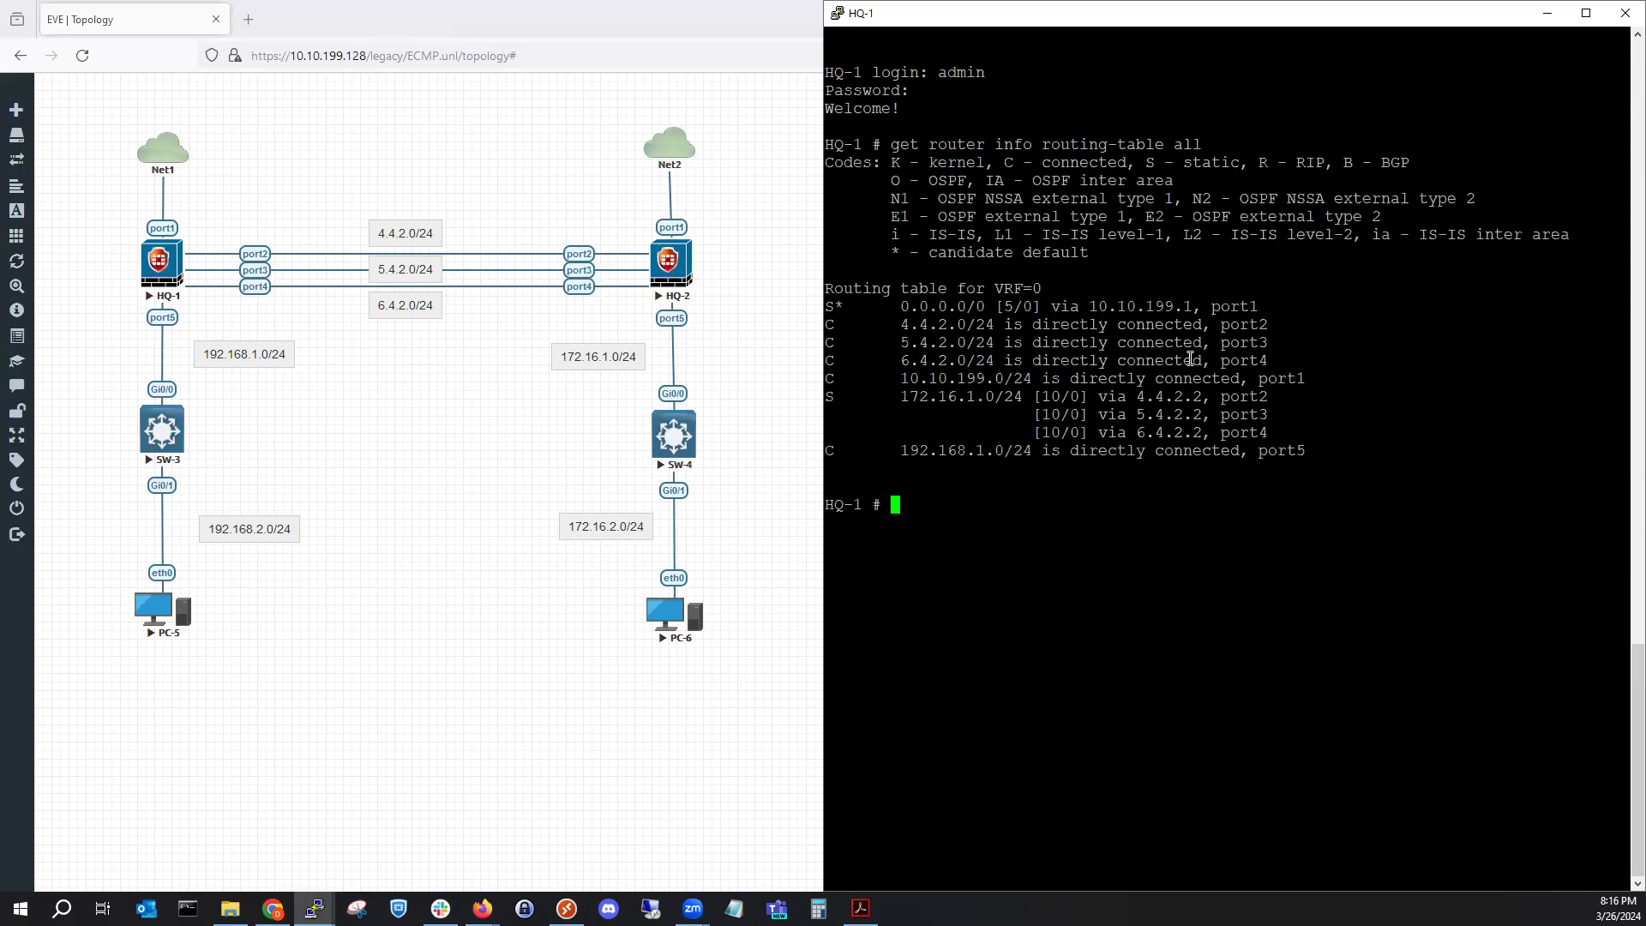
click(107, 462)
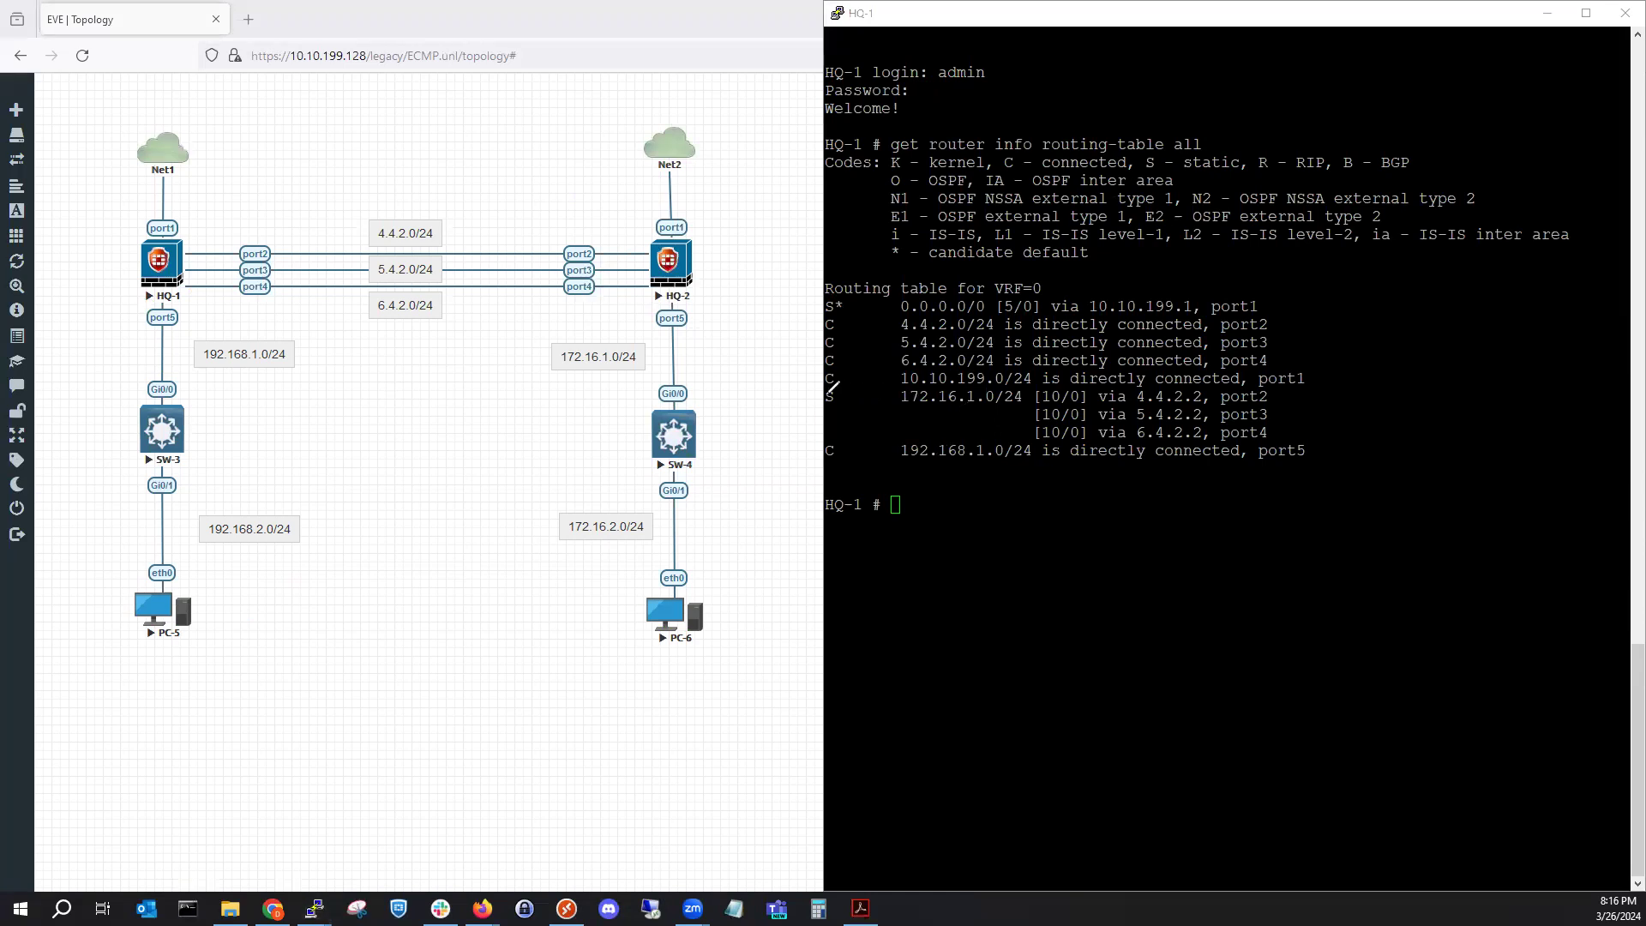
mouse_move(823, 387)
mouse_down()
mouse_move(1239, 369)
mouse_move(1281, 378)
mouse_move(1298, 415)
mouse_move(1123, 454)
mouse_move(934, 455)
mouse_move(811, 423)
mouse_move(825, 387)
mouse_up()
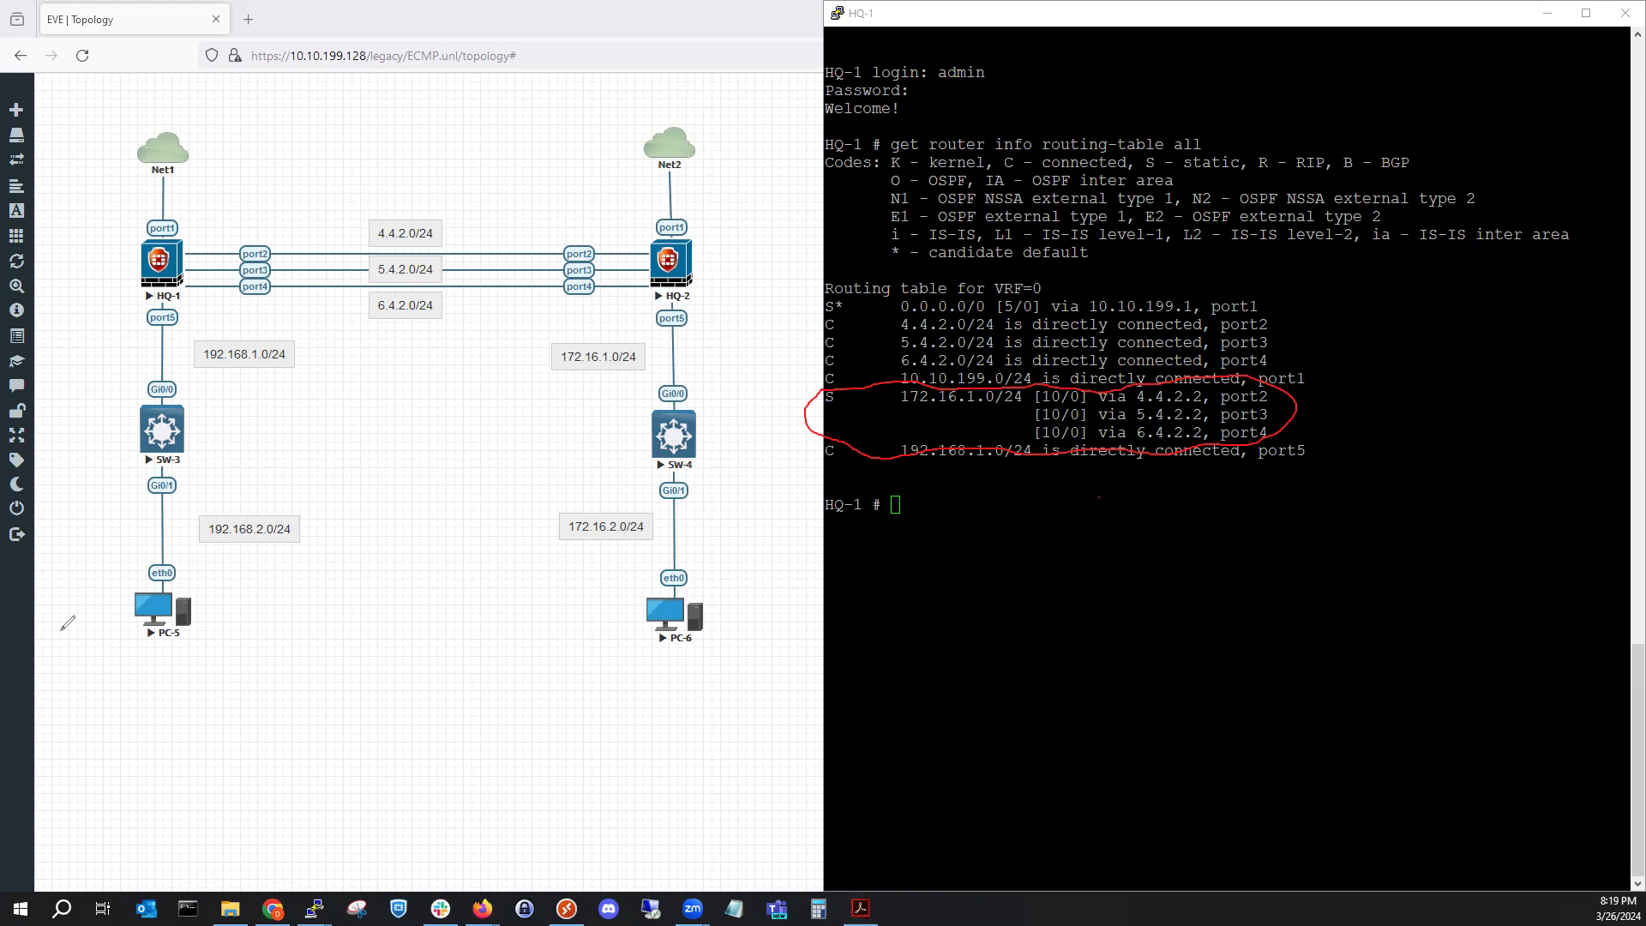
Enter HQ-1's config system settings and show the current settings.
key(Escape)
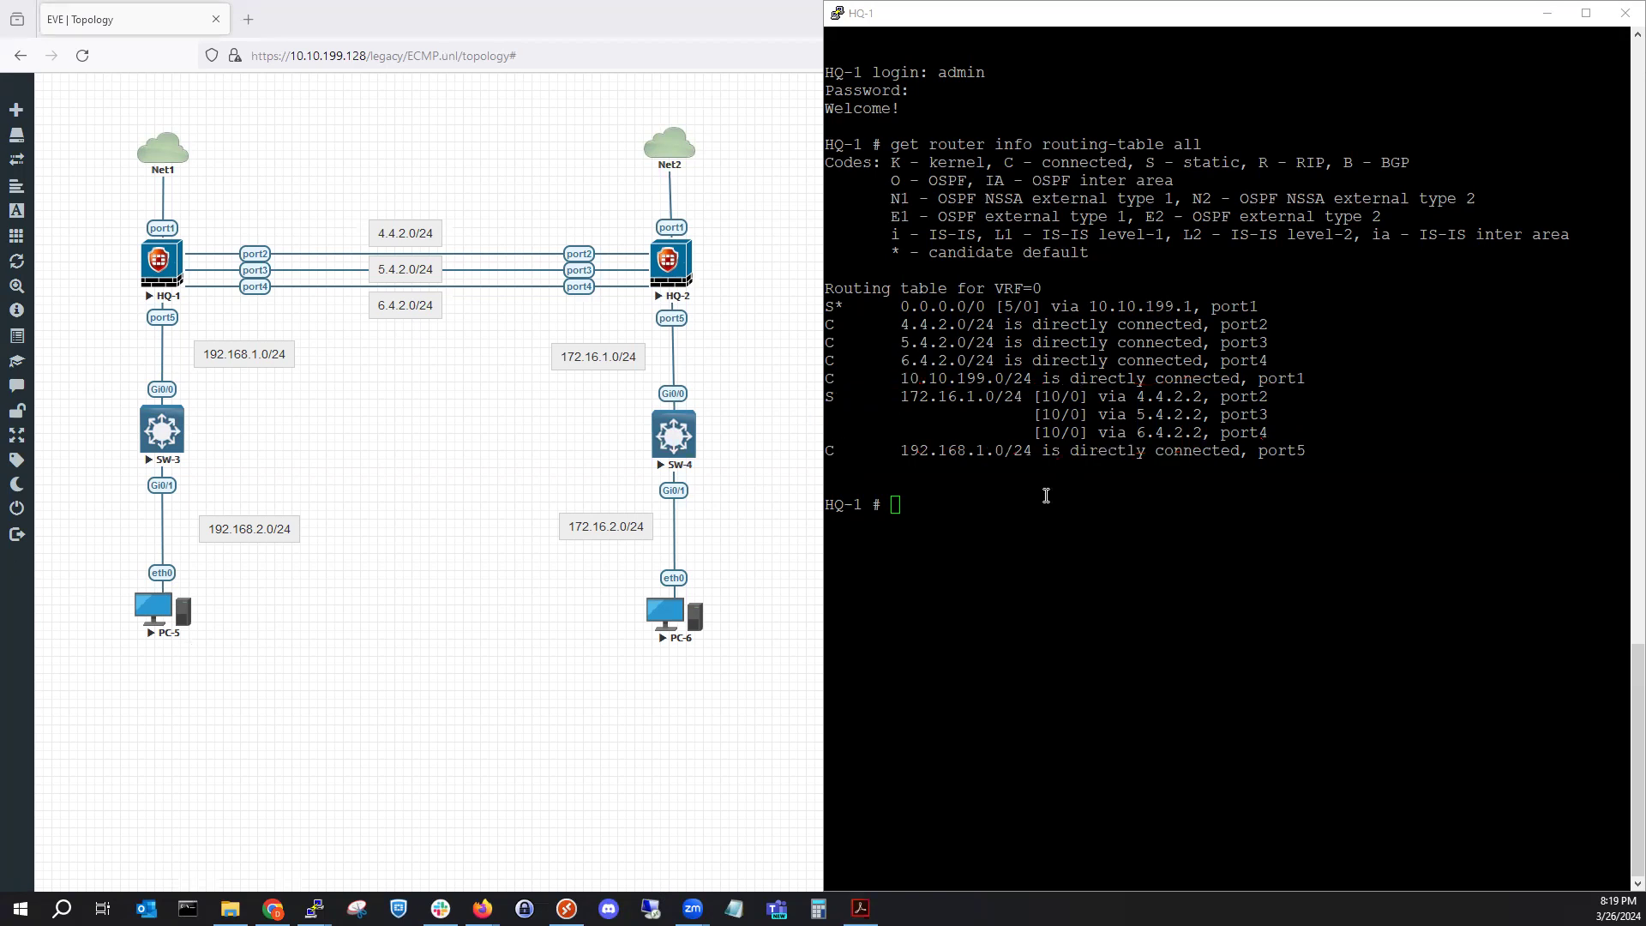
click(1046, 496)
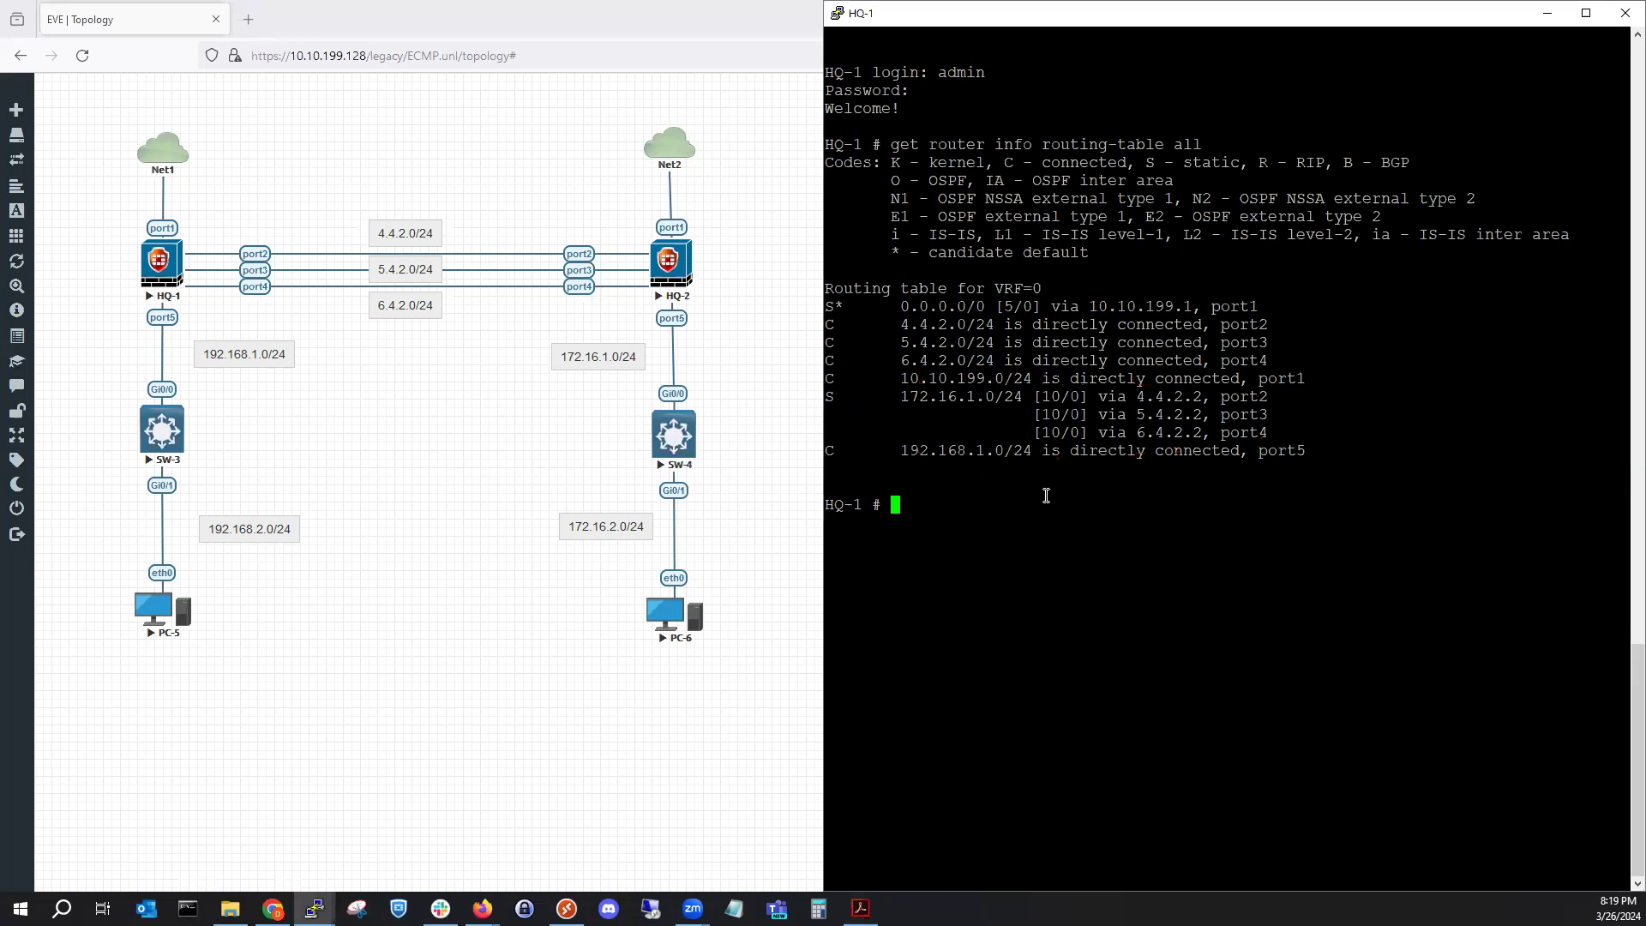
text(confi)
key(BackSpace)
key(BackSpace)
text(fig system set)
key(Tab)
key(Return)
text(show)
key(Return)
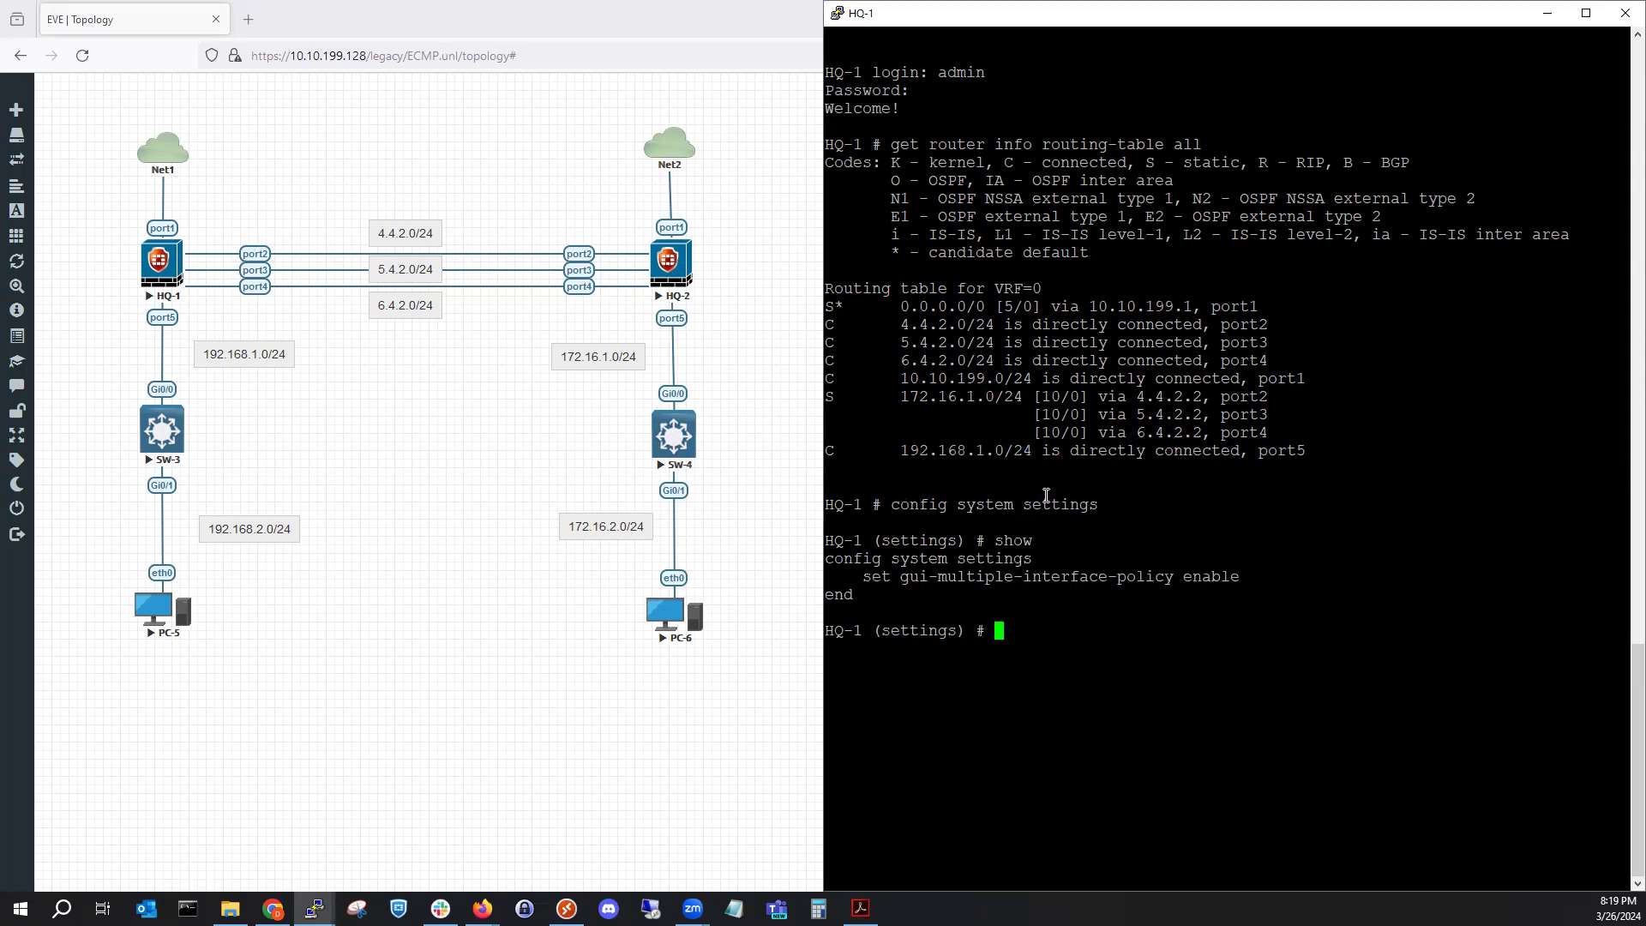
List the available ECMP modes and set v4-ecmp-mode to weight-based.
text(set v4)
key(Tab)
key(question)
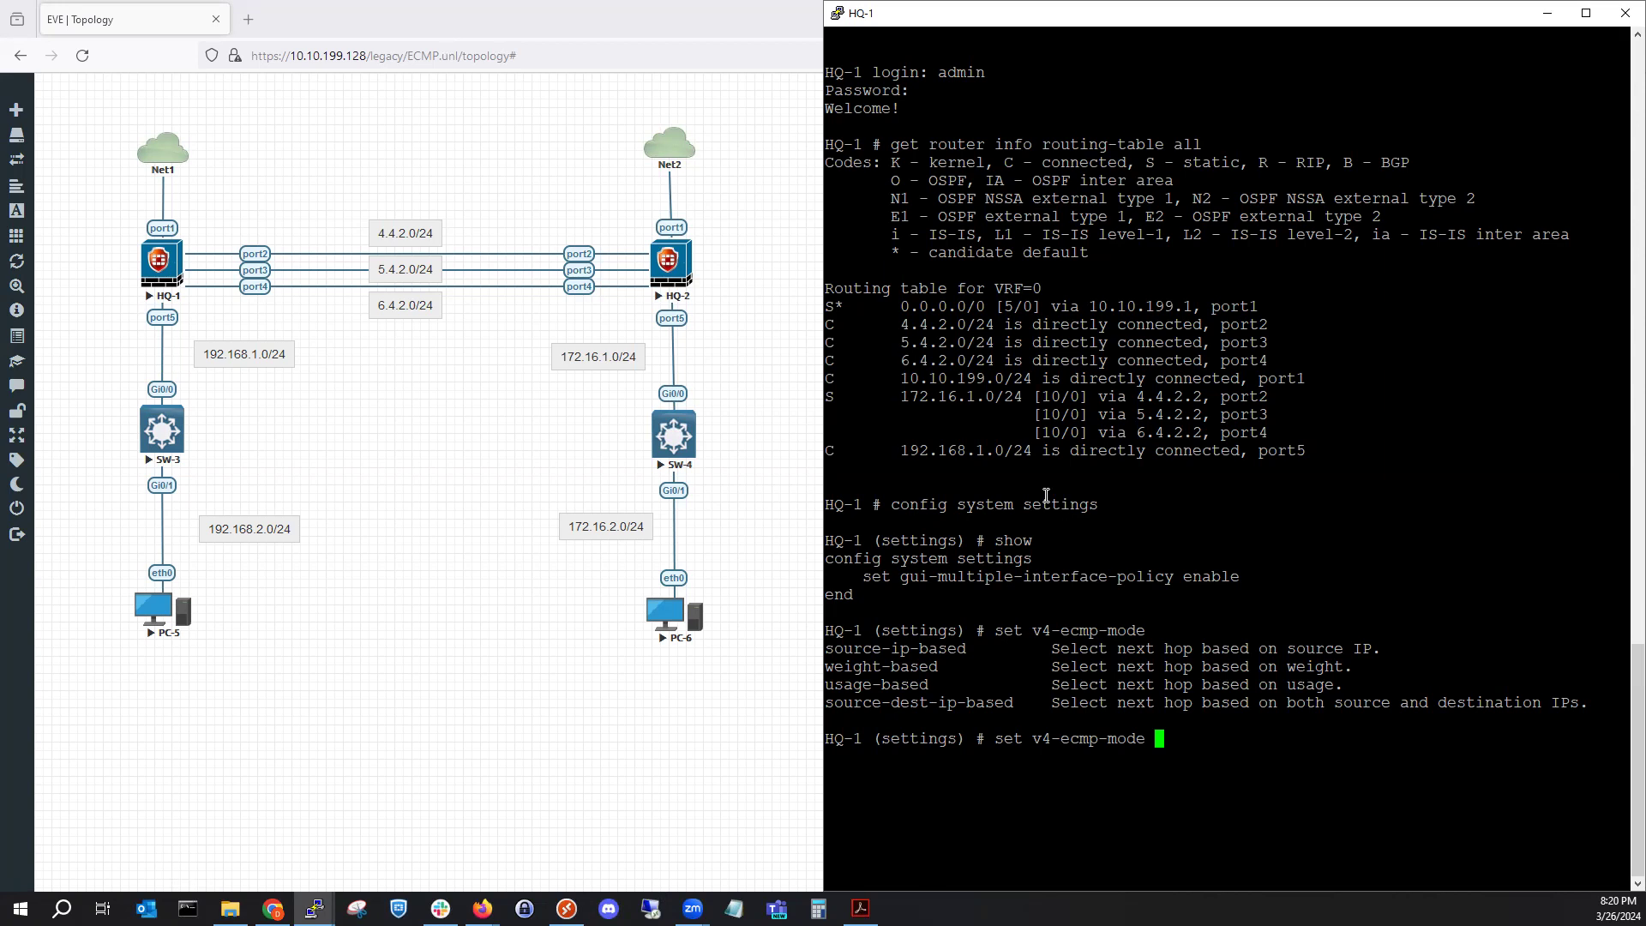
key(BackSpace)
text(we)
key(Tab)
key(Return)
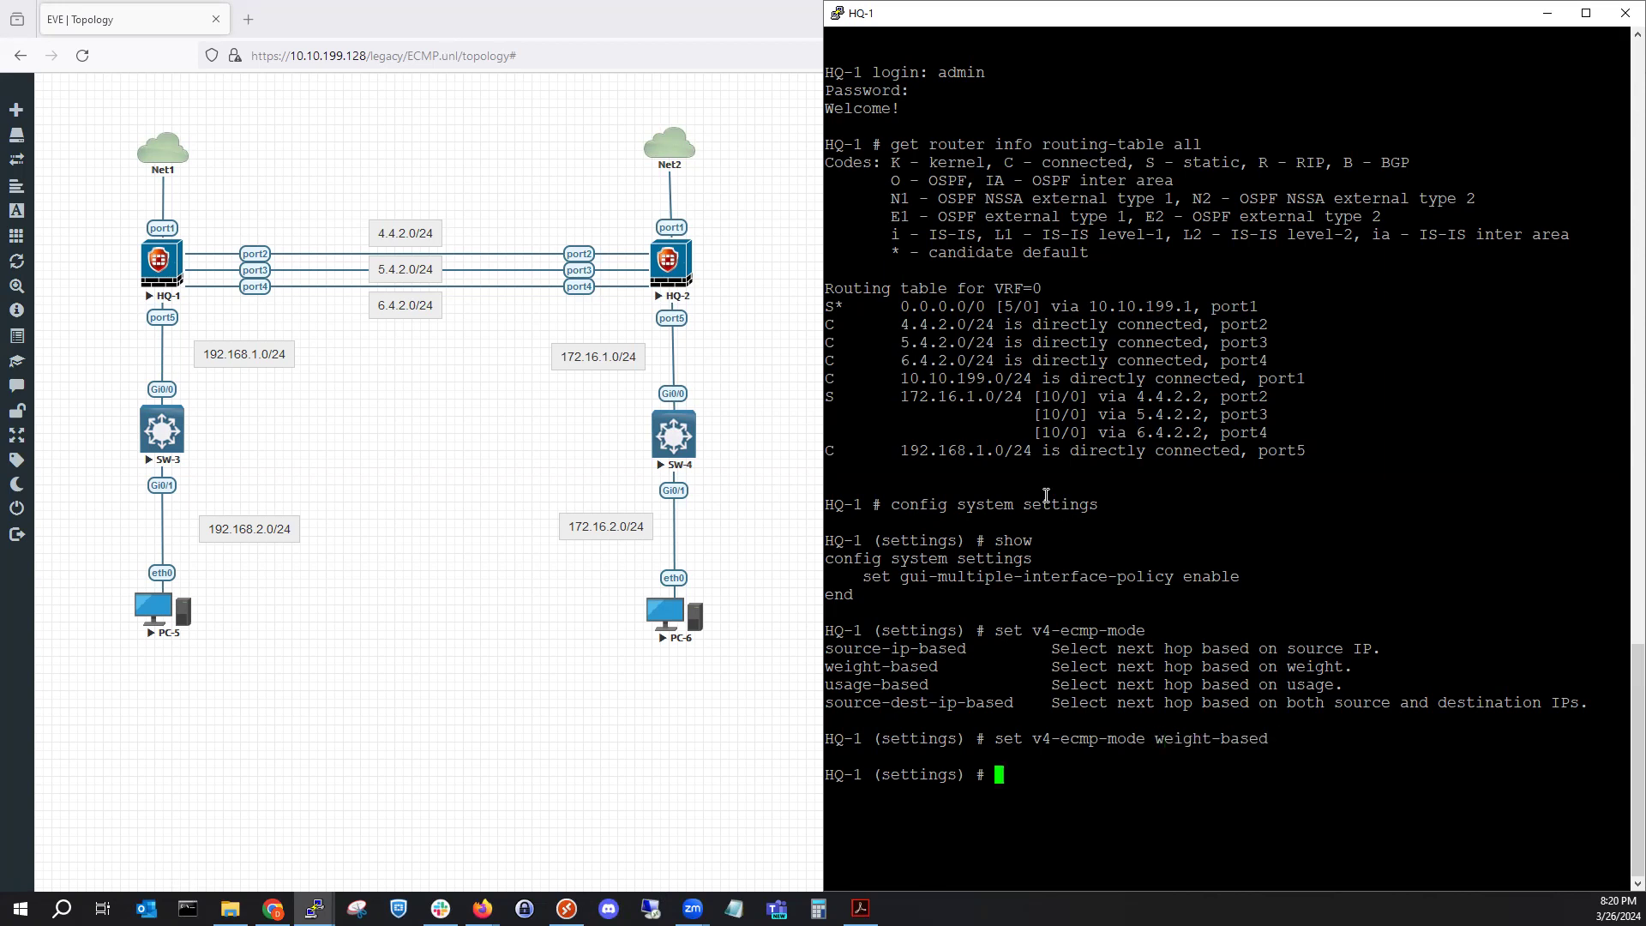
text(end)
Save the system settings and start editing port2 under config system interface.
key(Return)
text(config system interface)
key(Return)
text(edit )
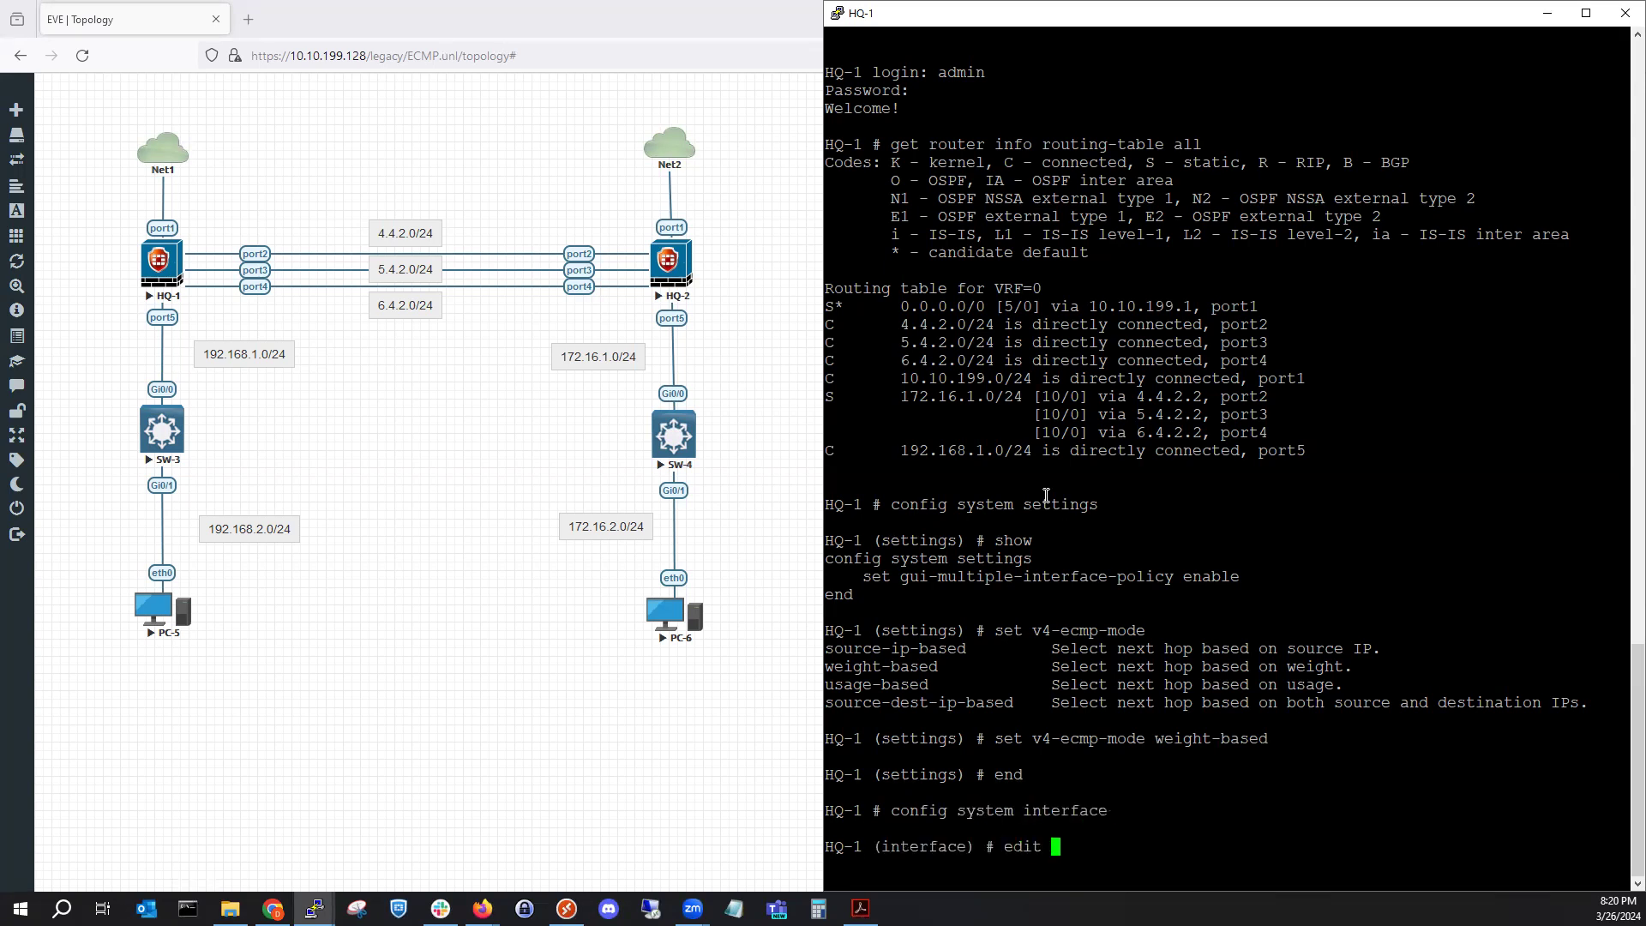
text(port2)
key(Return)
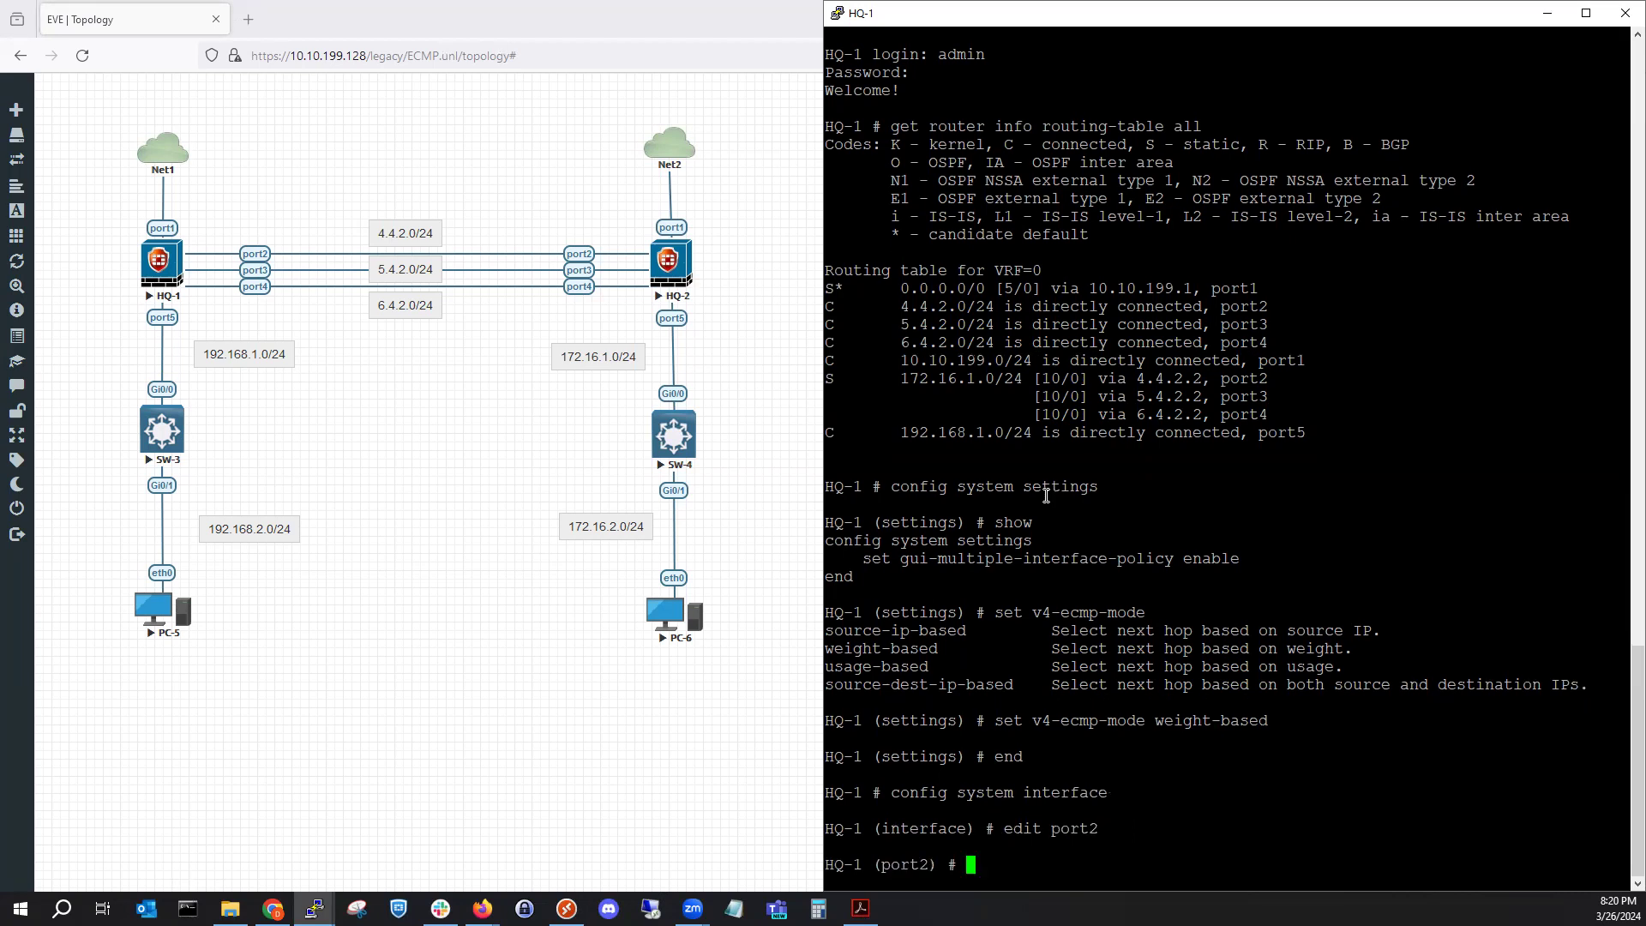
Check port2's allowed weight range (0–255), then exit port2 without changes.
text(set )
text(wccp)
key(Tab)
key(Tab)
key(Tab)
key(Tab)
key(Tab)
key(Tab)
key(Tab)
key(question)
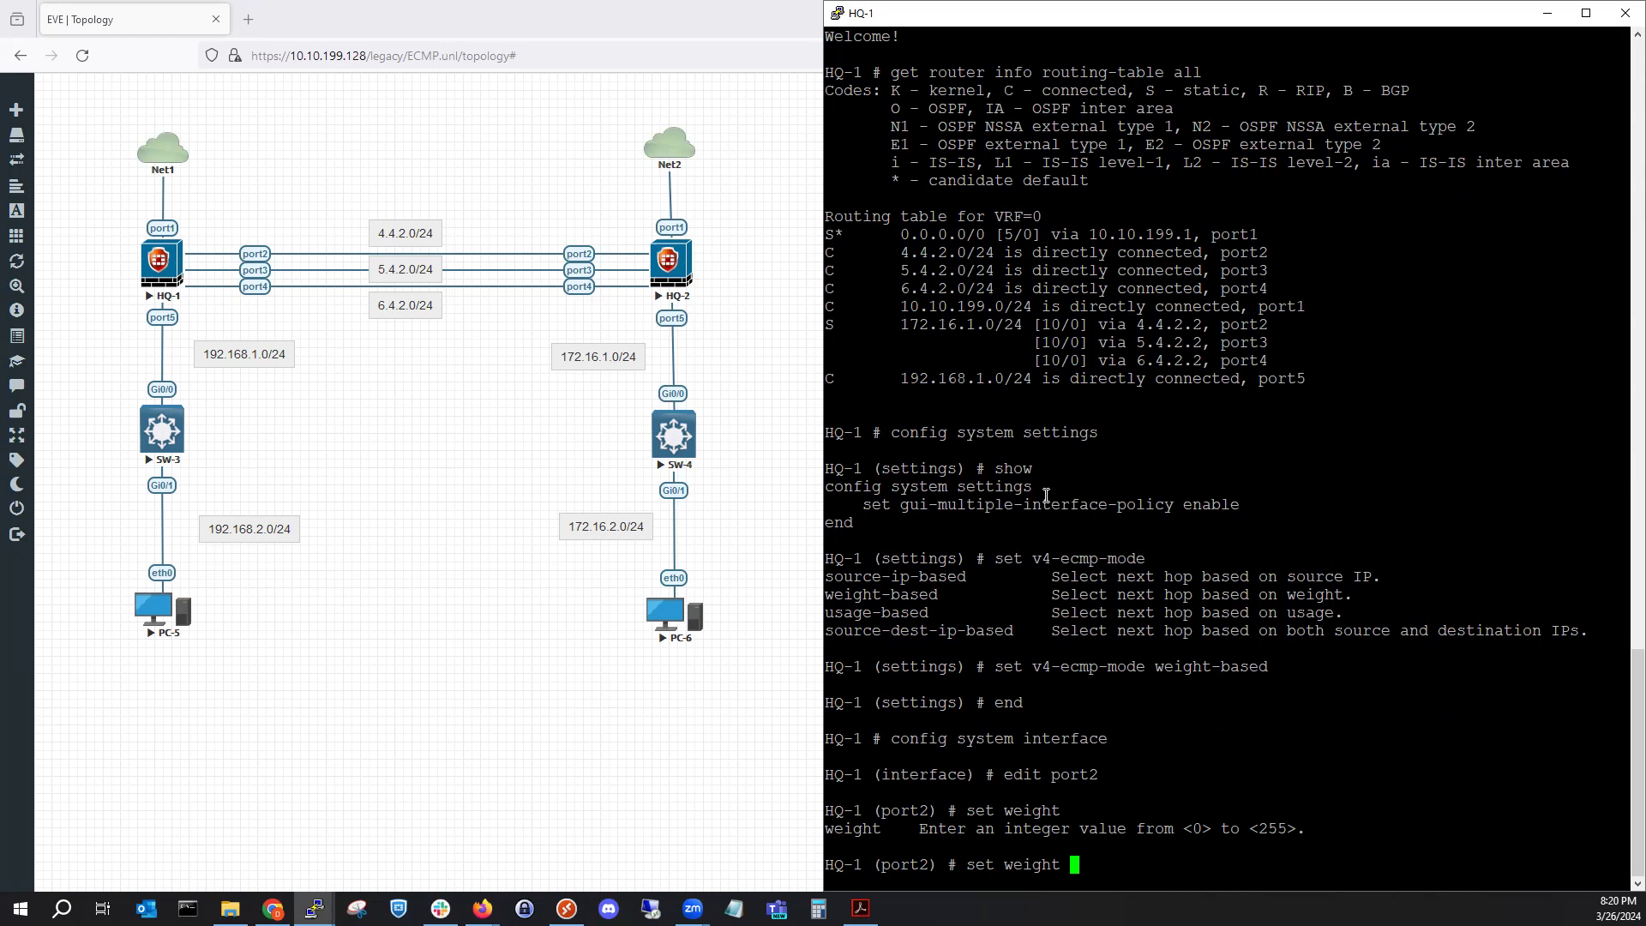
key(BackSpace)
key(BackSpace)
key(BackSpace)
key(BackSpace)
key(BackSpace)
key(BackSpace)
key(BackSpace)
key(BackSpace)
key(BackSpace)
key(BackSpace)
key(BackSpace)
text(end)
key(Return)
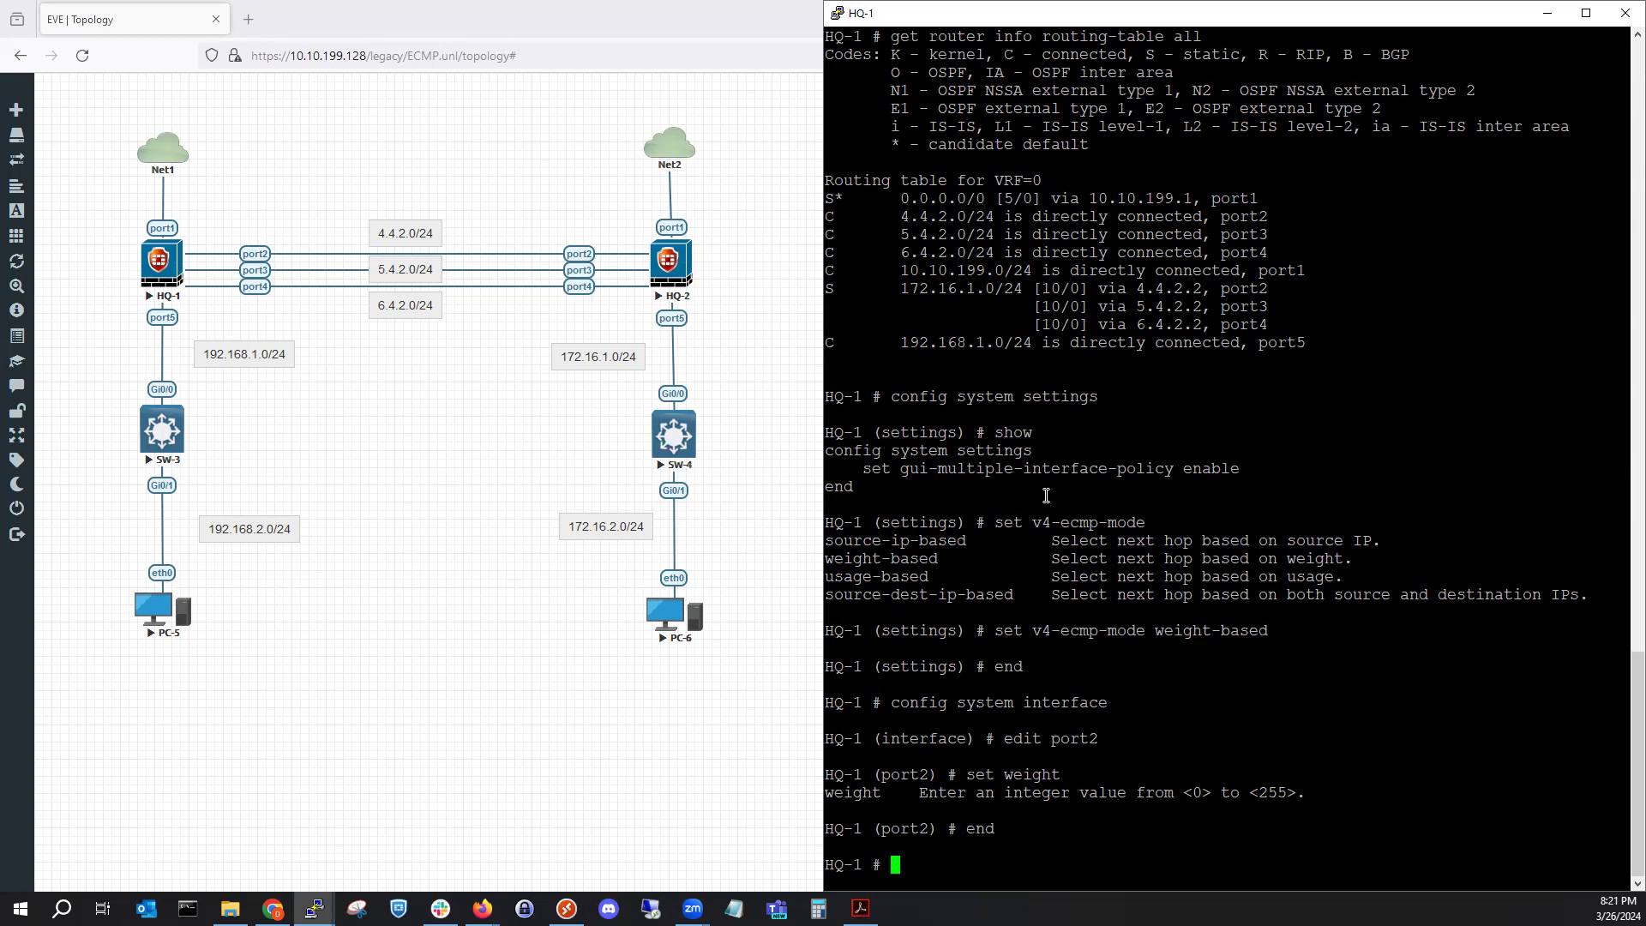
Recall and correct the mistyped 'conif g' command, retyping it as 'config sy…'.
text(conif g)
key(Return)
key(Up)
key(BackSpace)
key(BackSpace)
key(BackSpace)
key(BackSpace)
text(fig sys=)
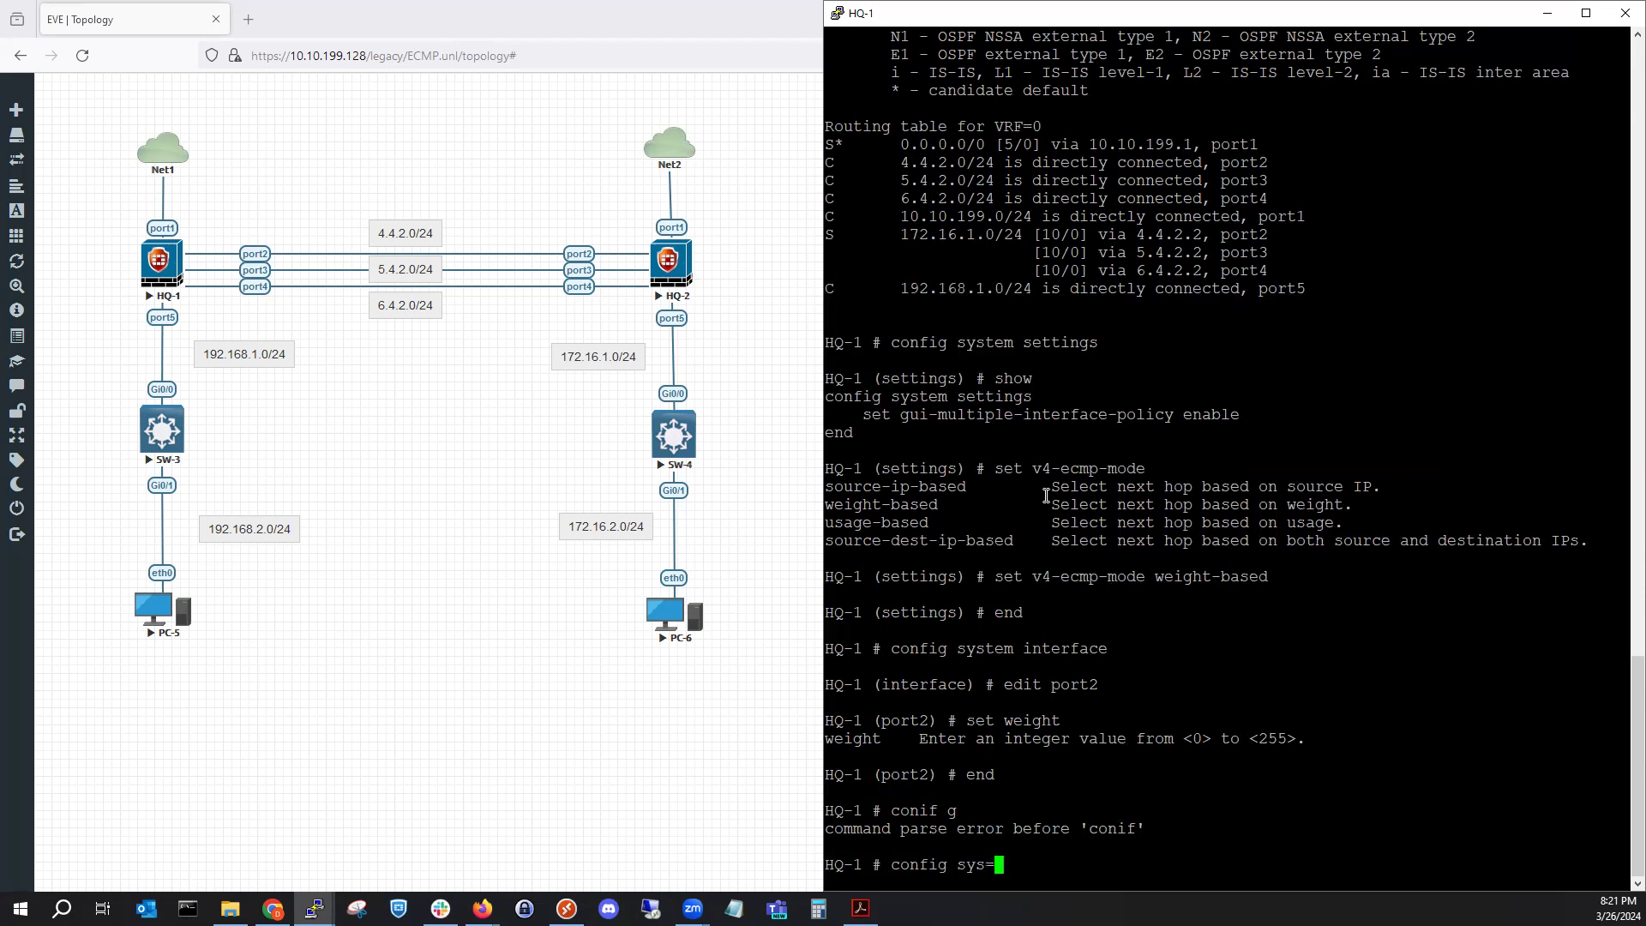
Enter config router static and list the three static routes to 172.16.1.0/24.
key(BackSpace)
key(BackSpace)
text(router static)
key(Return)
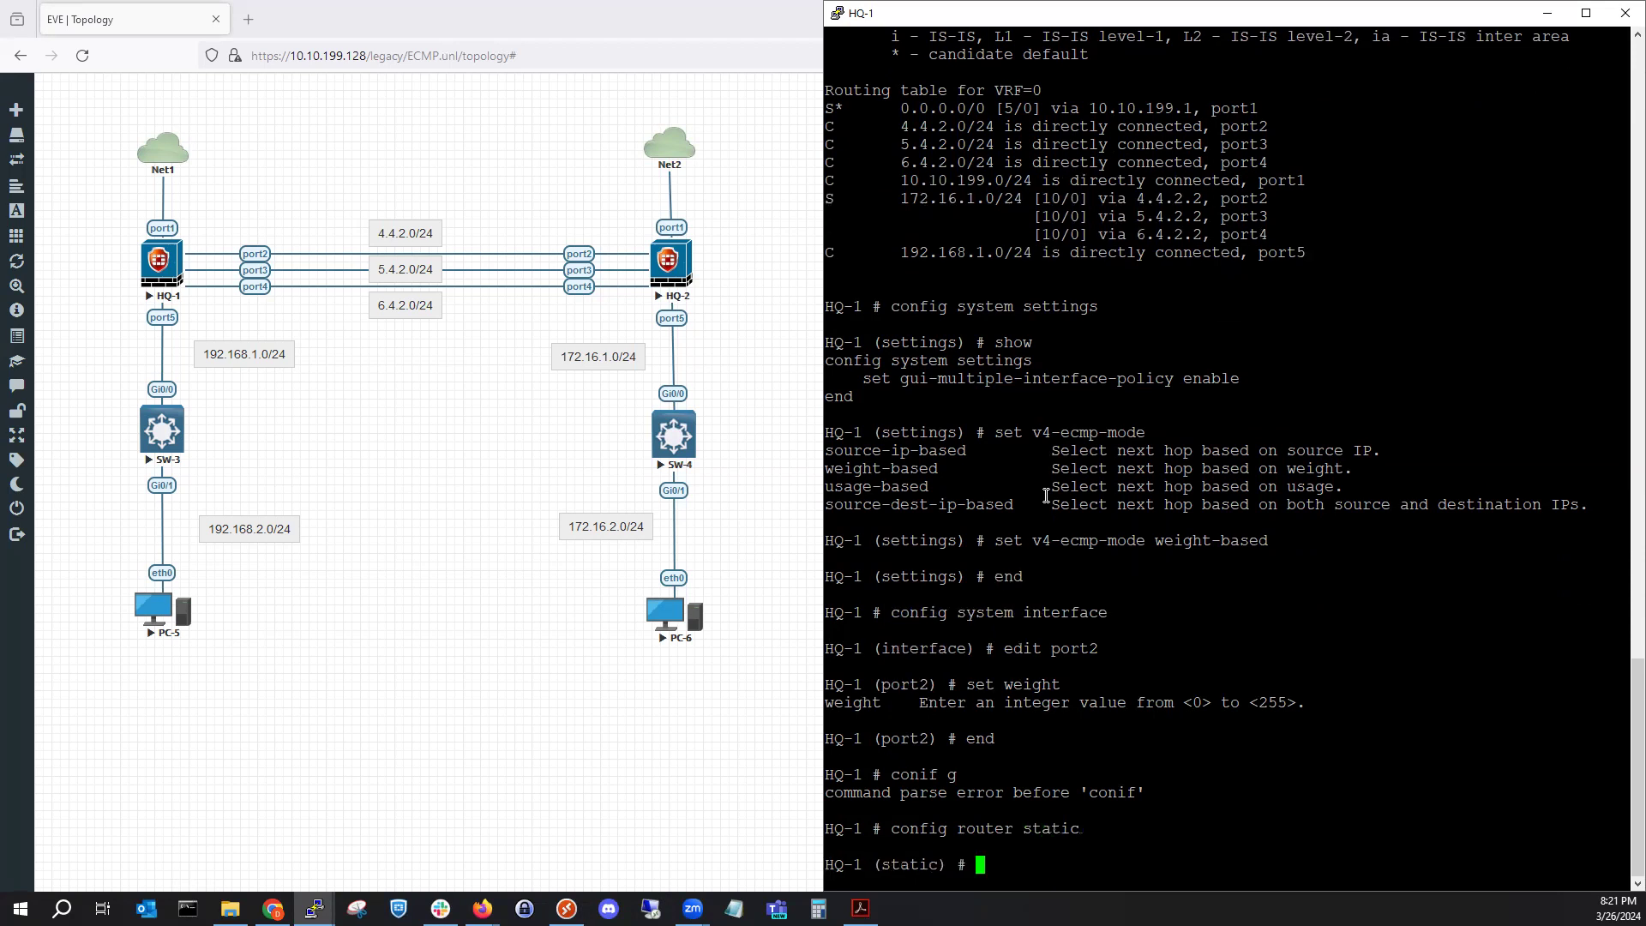
text(show)
key(Return)
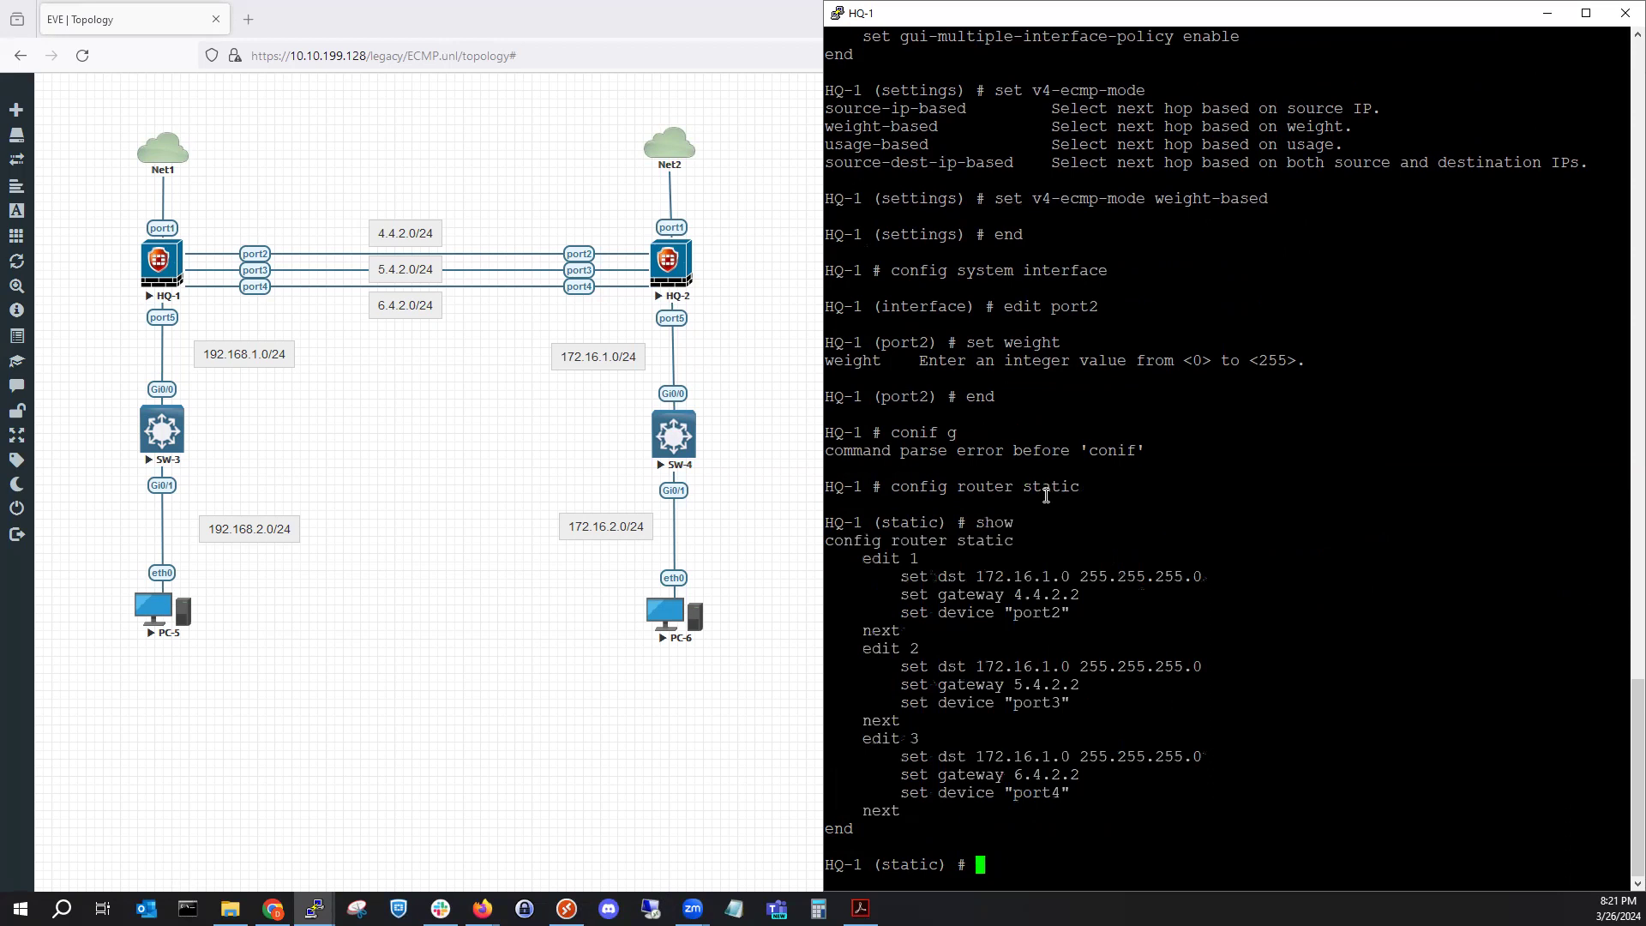
Check static route 1's allowed weight range, then leave the static route configuration.
text(edit)
text(1)
key(Return)
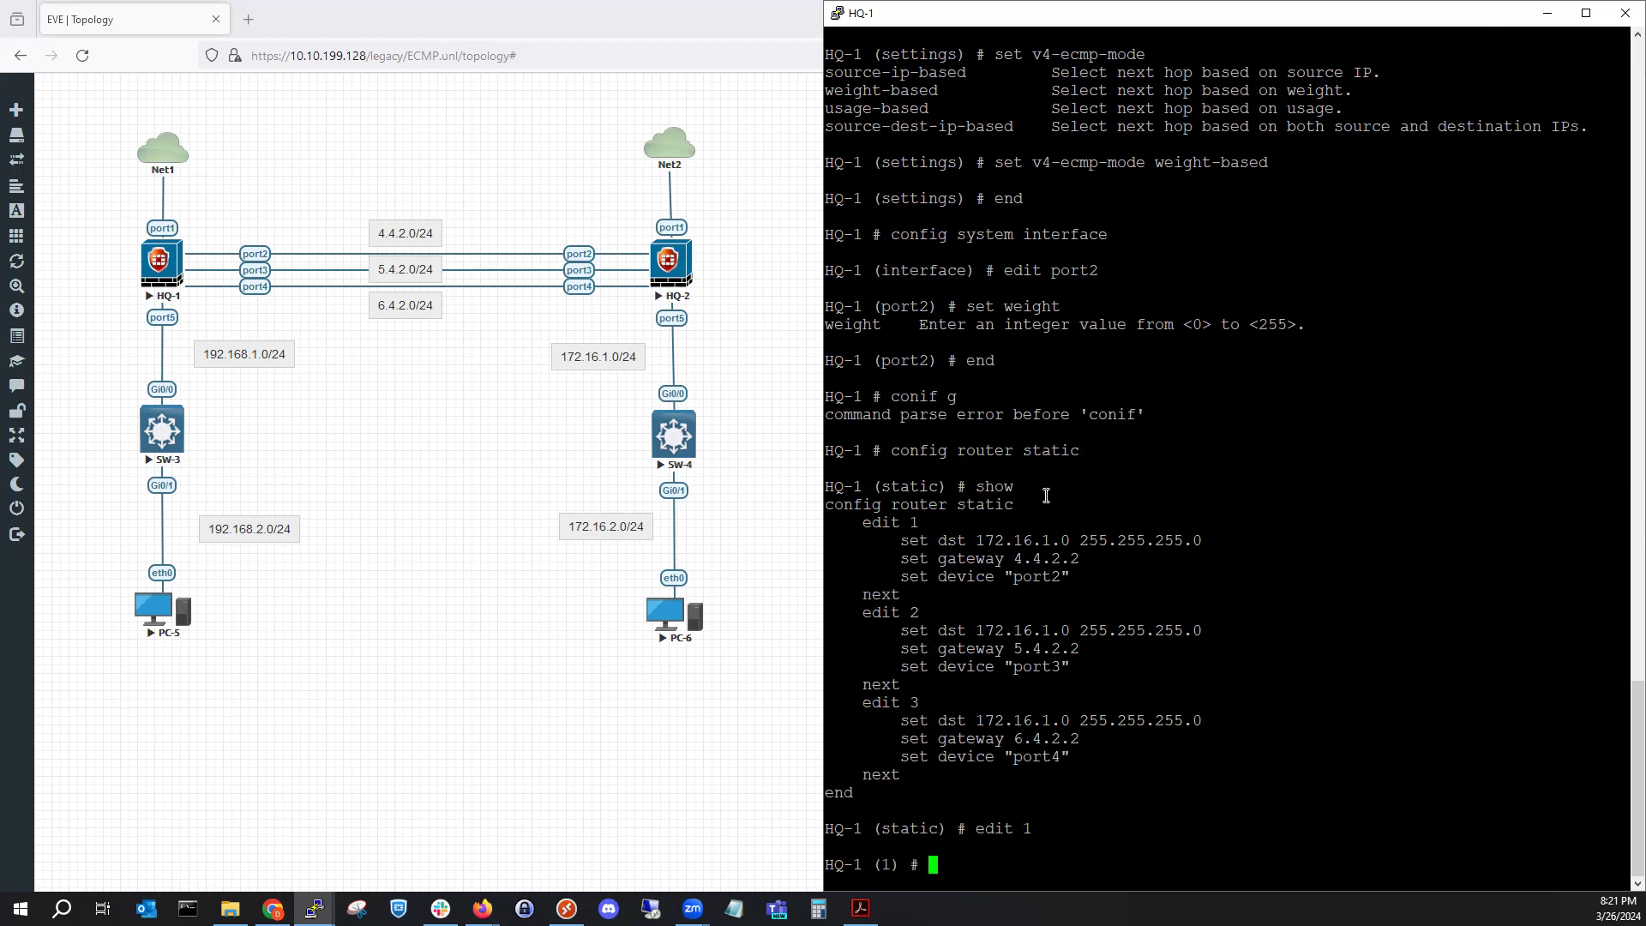
text(set weight)
key(question)
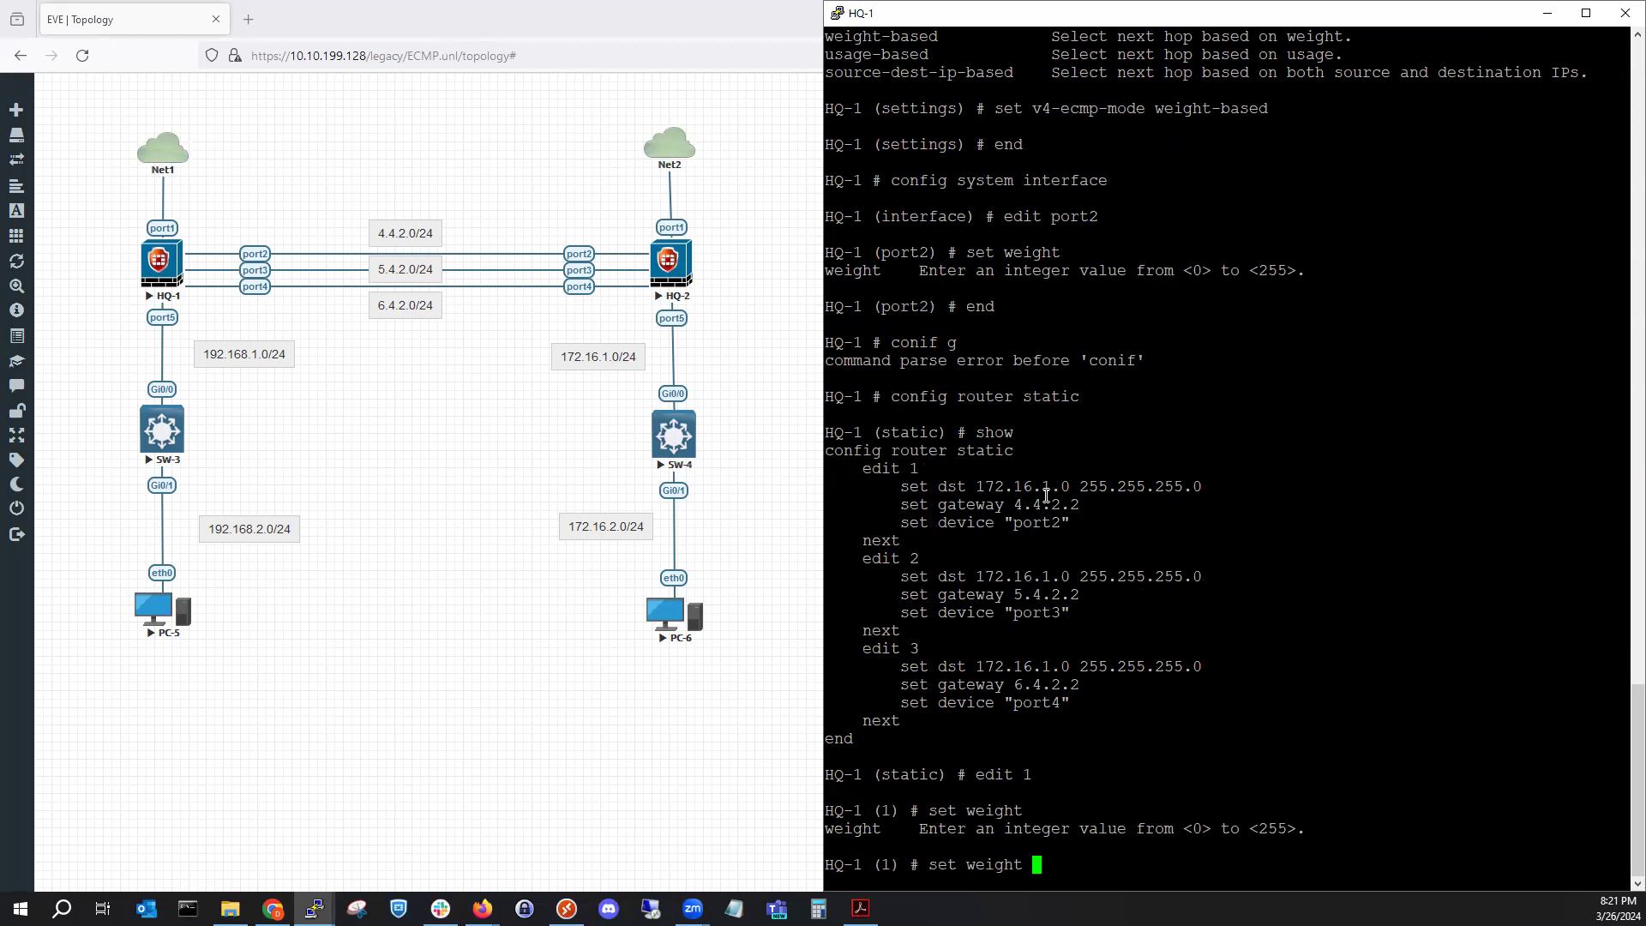
text(e)
key(BackSpace)
key(BackSpace)
key(BackSpace)
key(BackSpace)
key(BackSpace)
key(BackSpace)
key(BackSpace)
key(BackSpace)
key(BackSpace)
key(BackSpace)
key(BackSpace)
key(BackSpace)
text(end)
key(Return)
key(Return)
text(config )
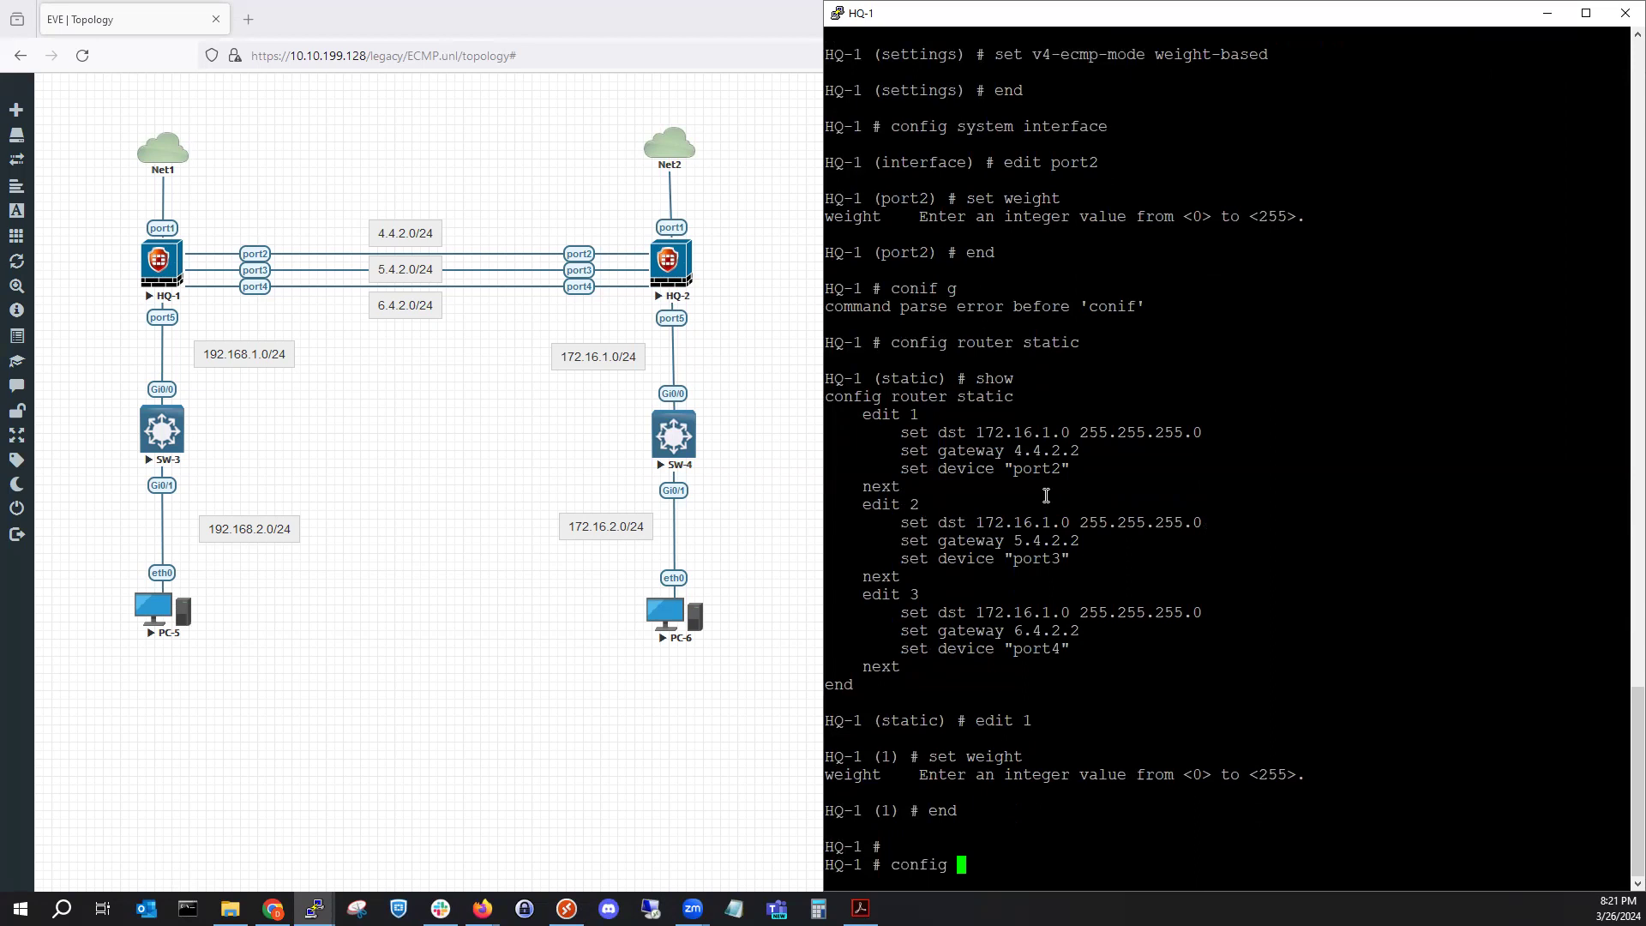
text(system settings)
Set v4-ecmp-mode to usage-based, save with end, and enter config system interface.
key(Return)
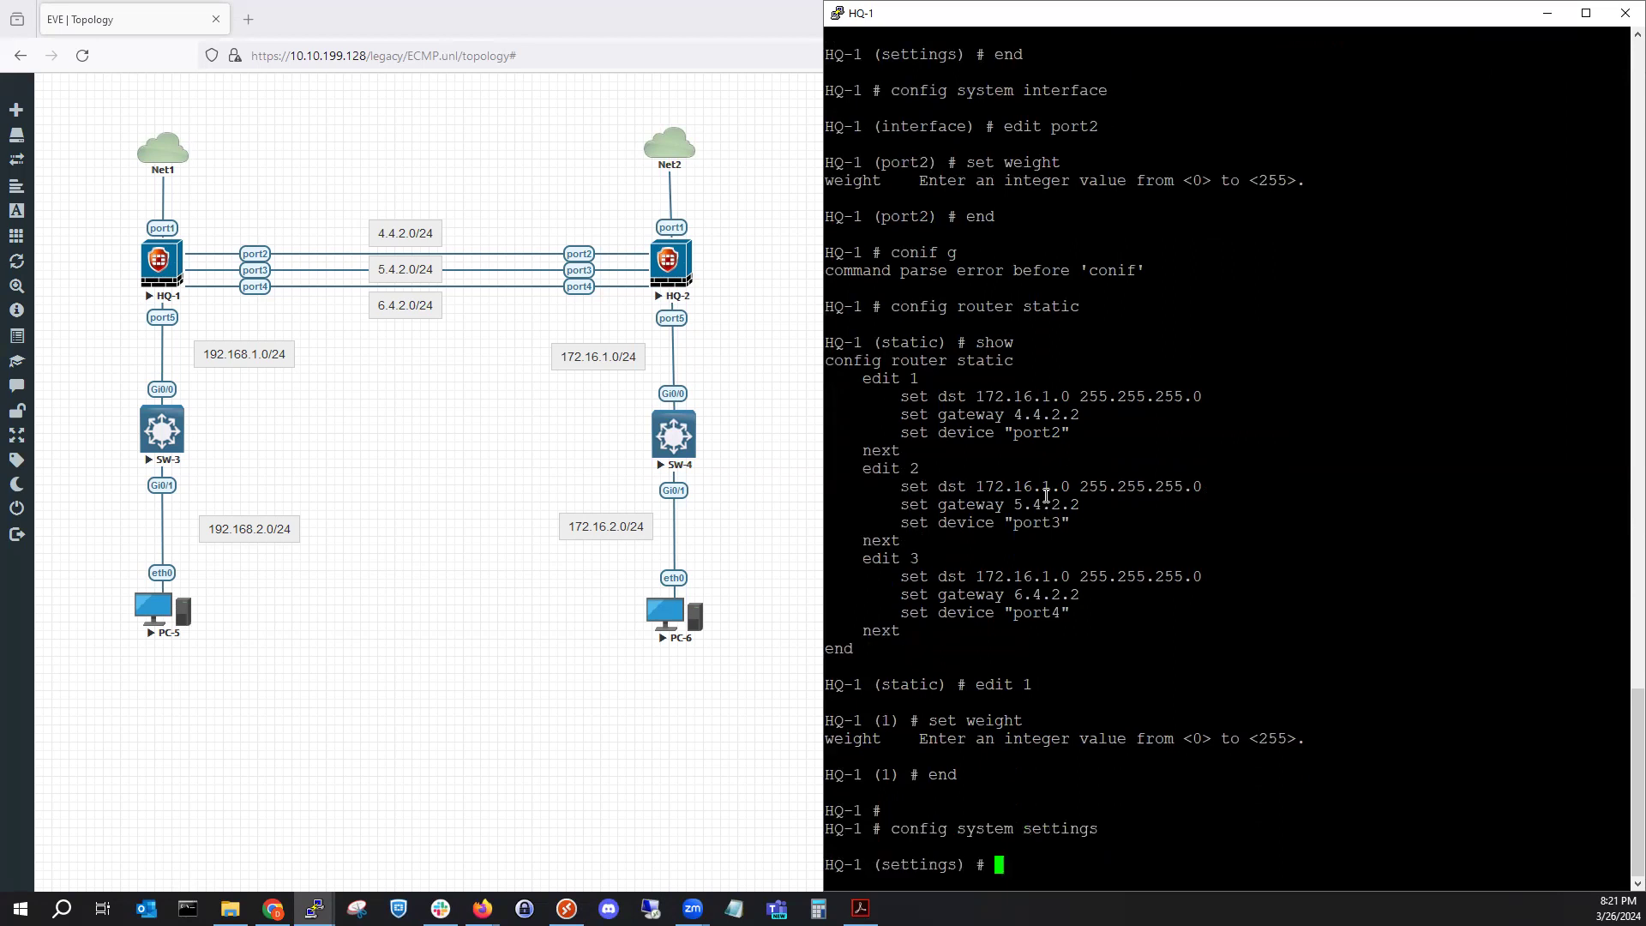
text(set v4)
key(Tab)
text(s)
text(p)
key(BackSpace)
key(BackSpace)
text(?)
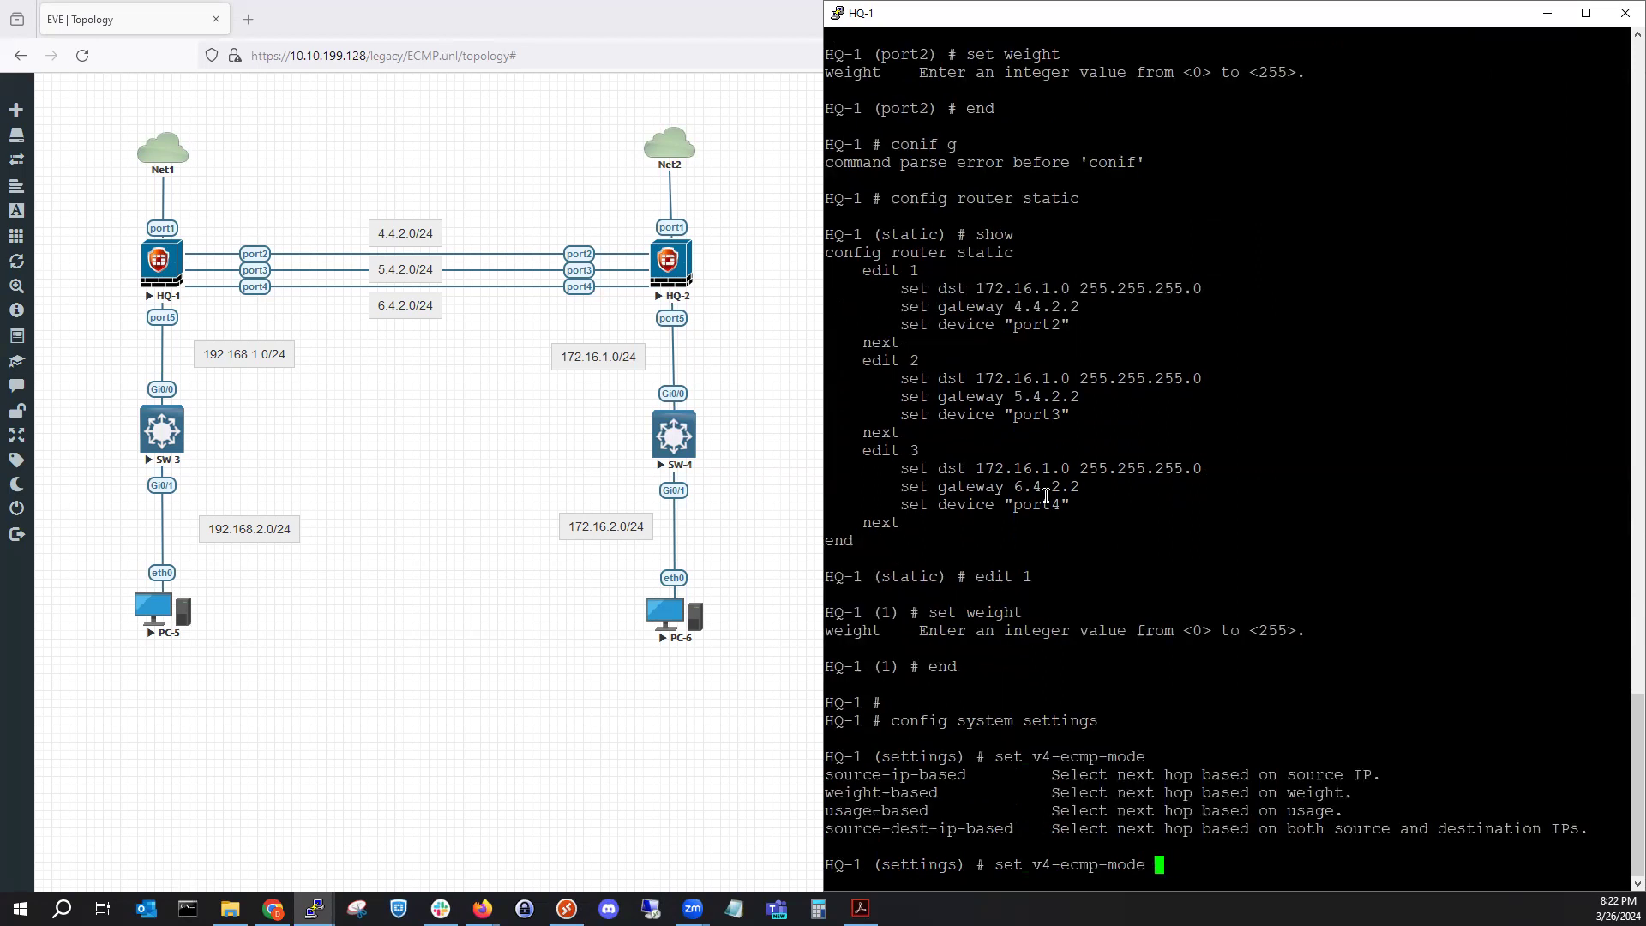
text(usage-based)
key(Return)
text(end)
key(Return)
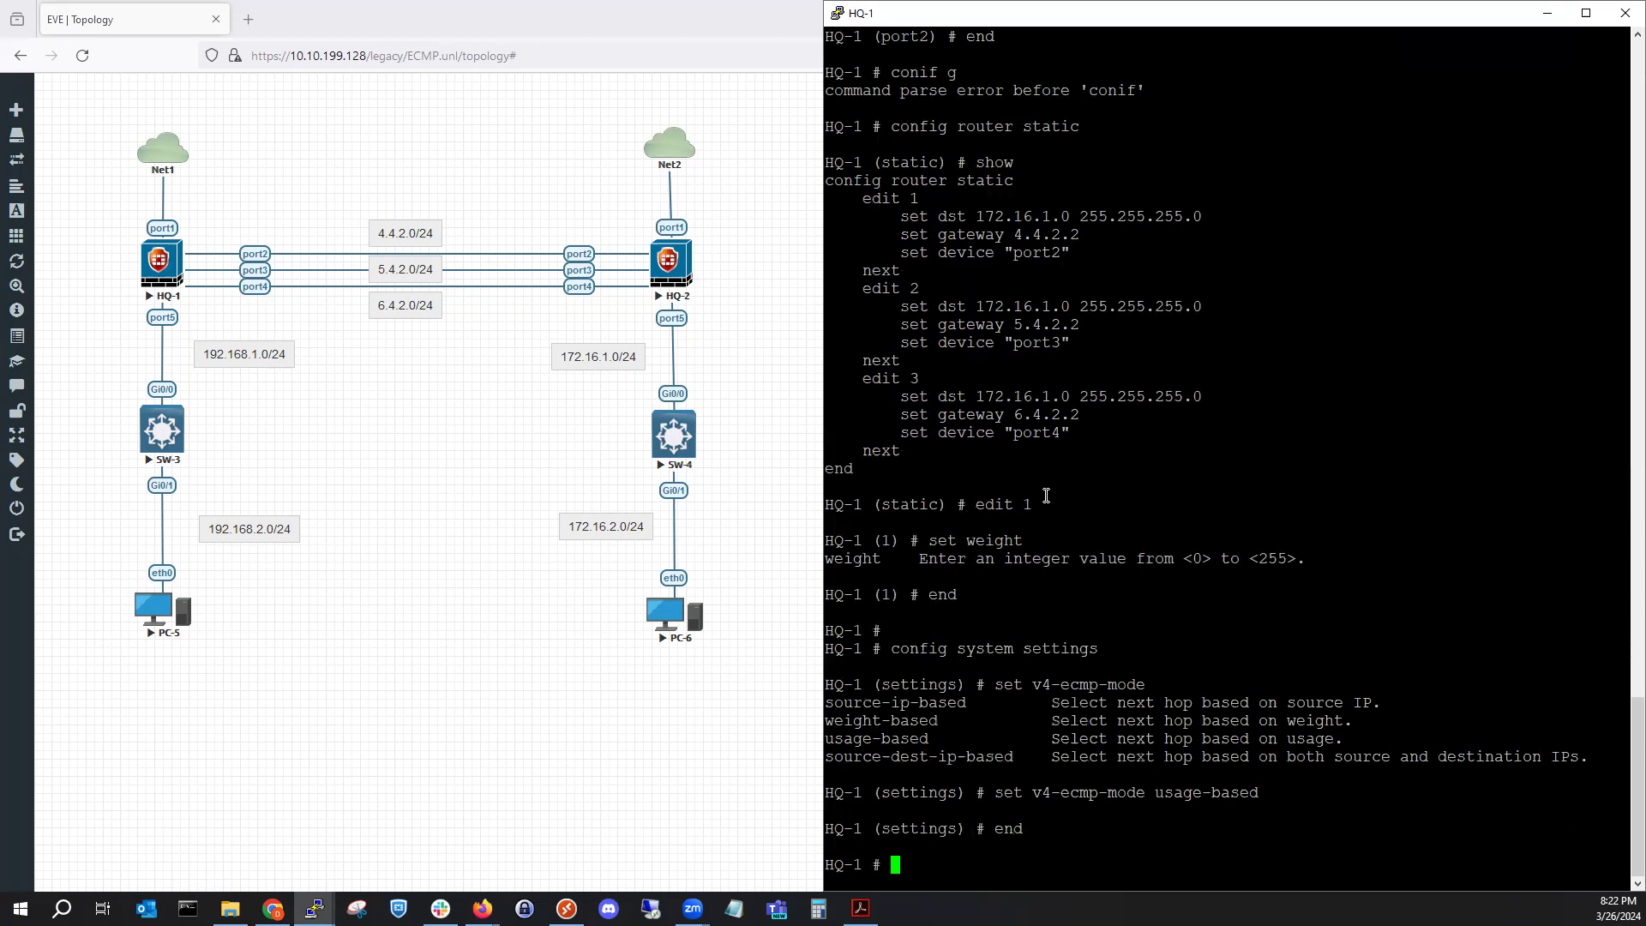
text(config sys)
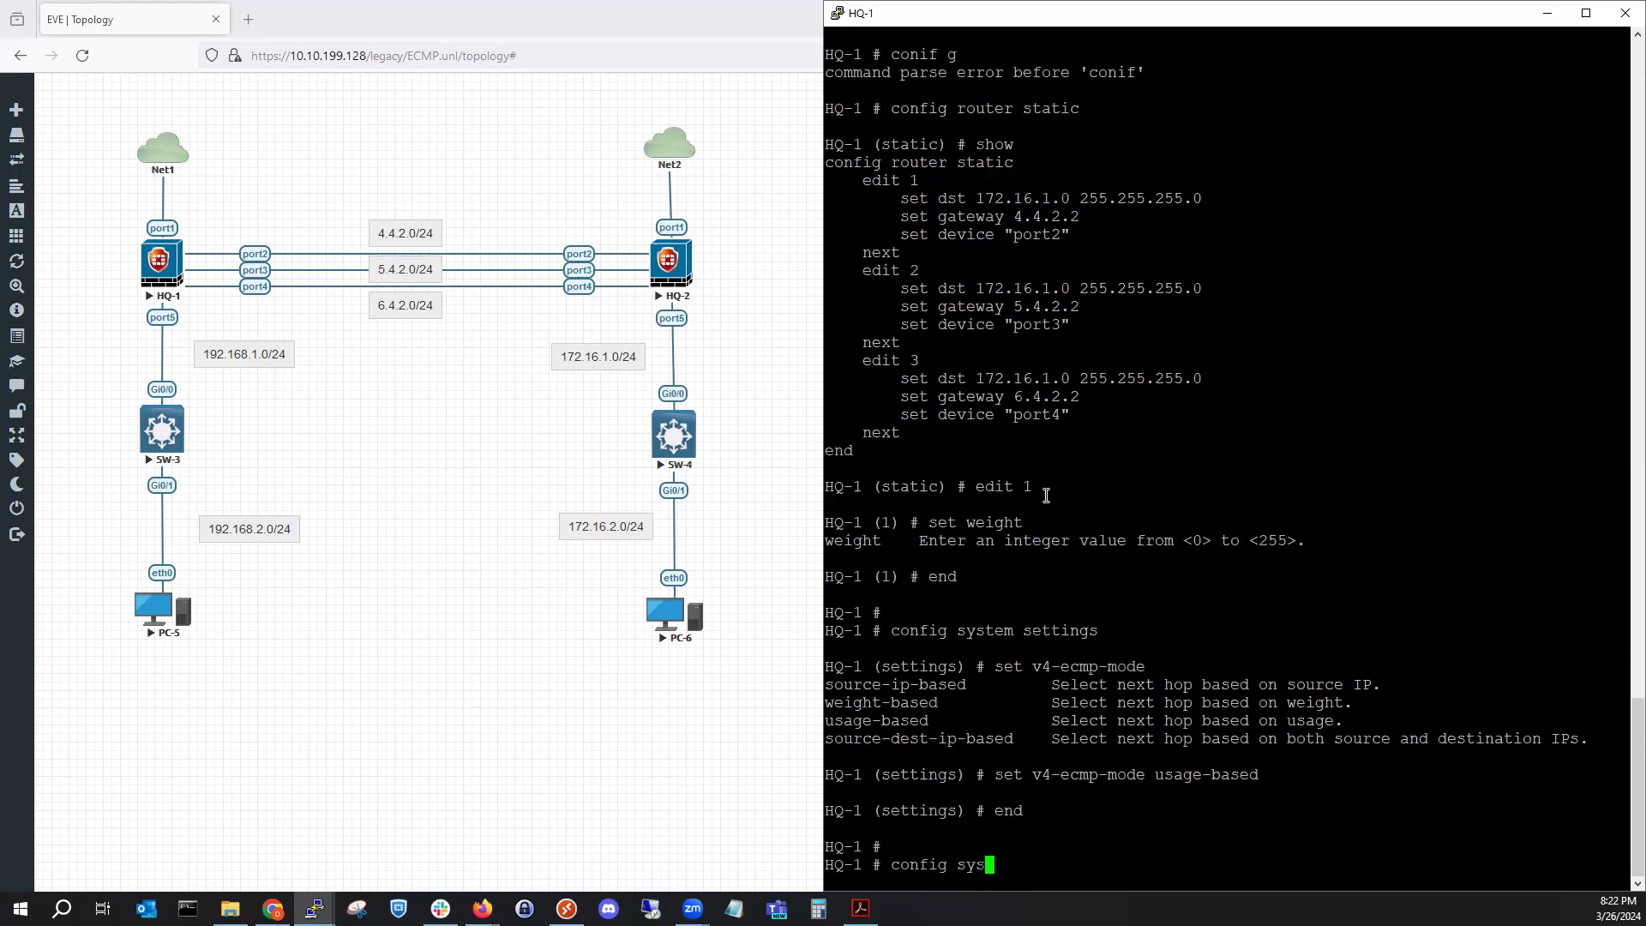
text(tem interface)
key(Return)
Edit port2 and view its spillover-threshold range of 0–16776000.
text(edit port1)
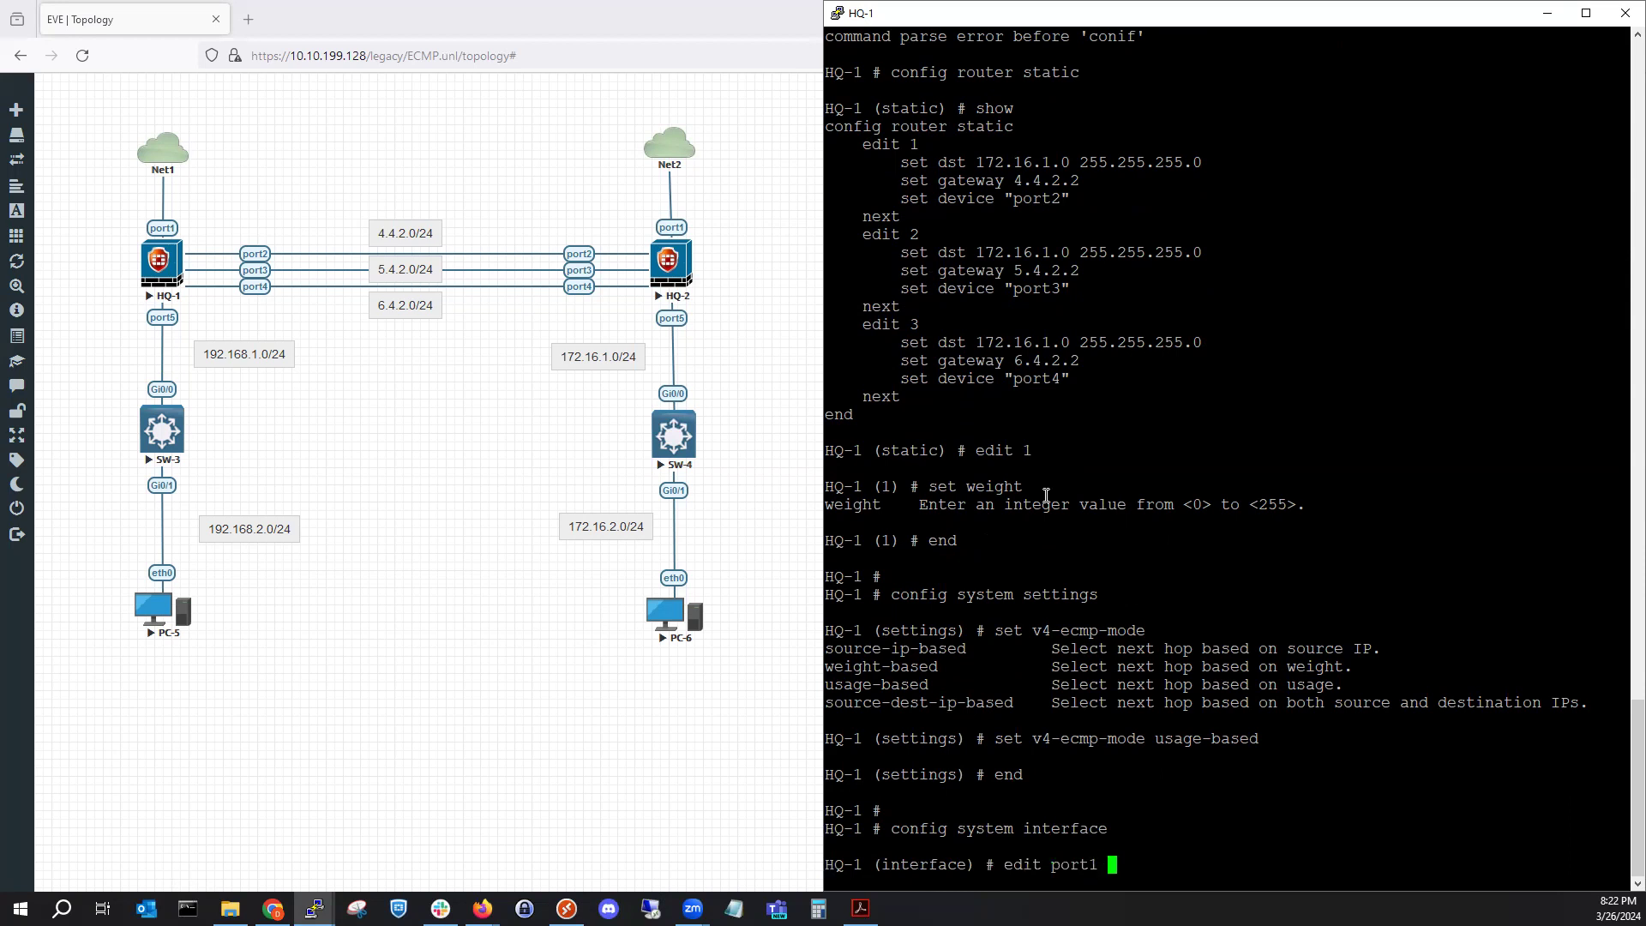
key(BackSpace)
key(Return)
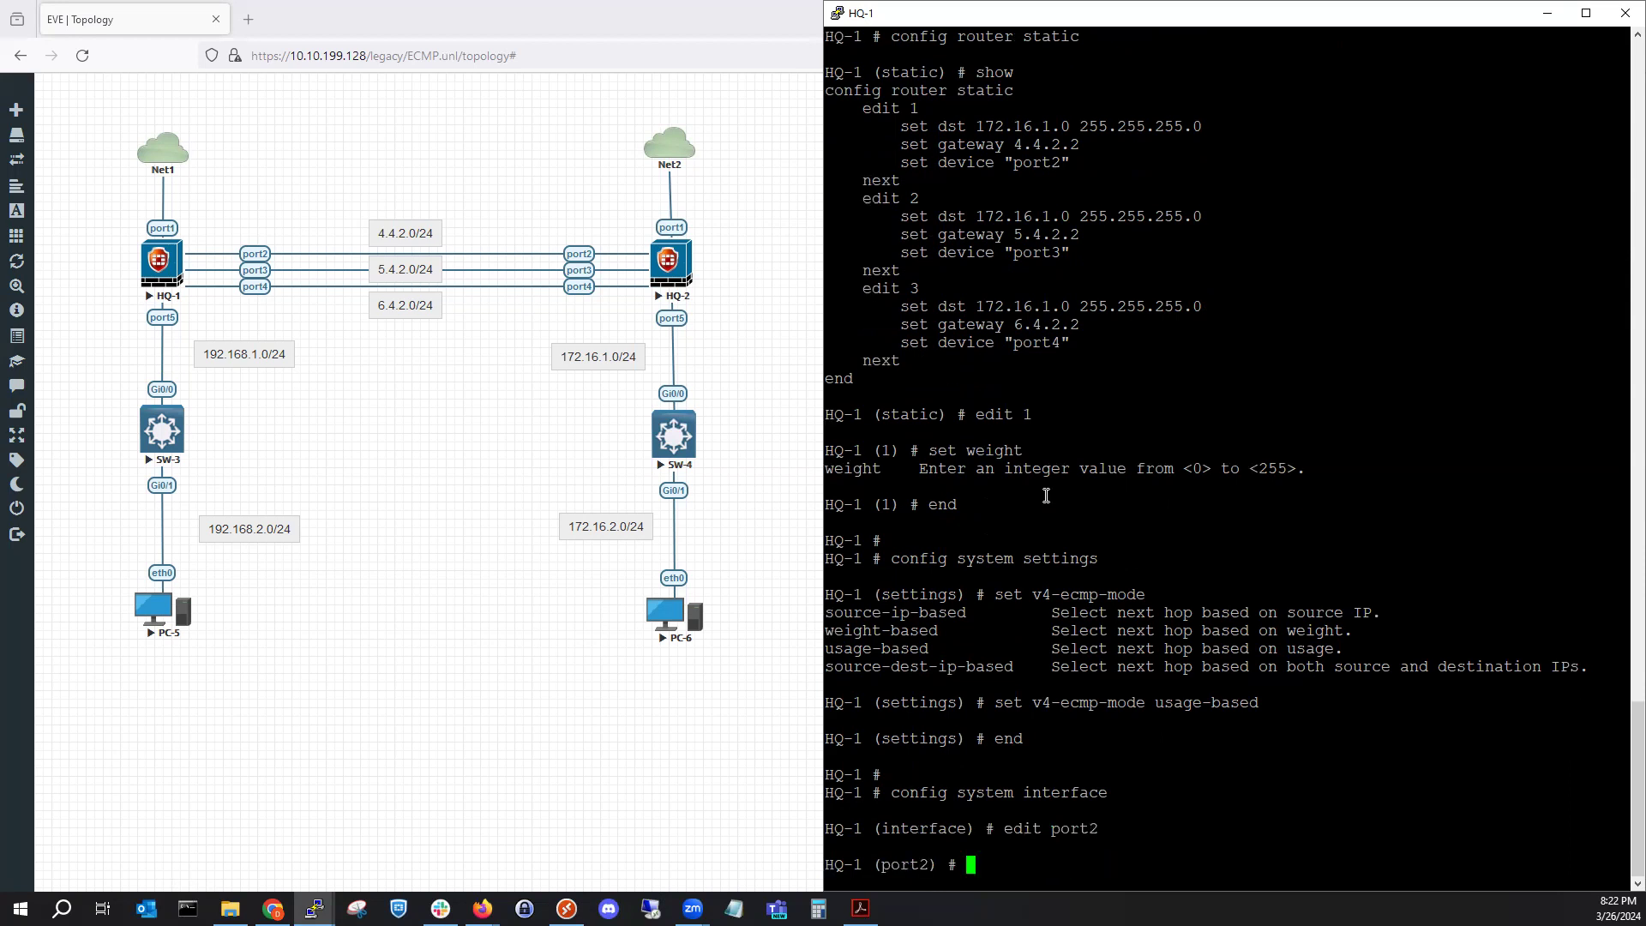
text(set spillover-threshold)
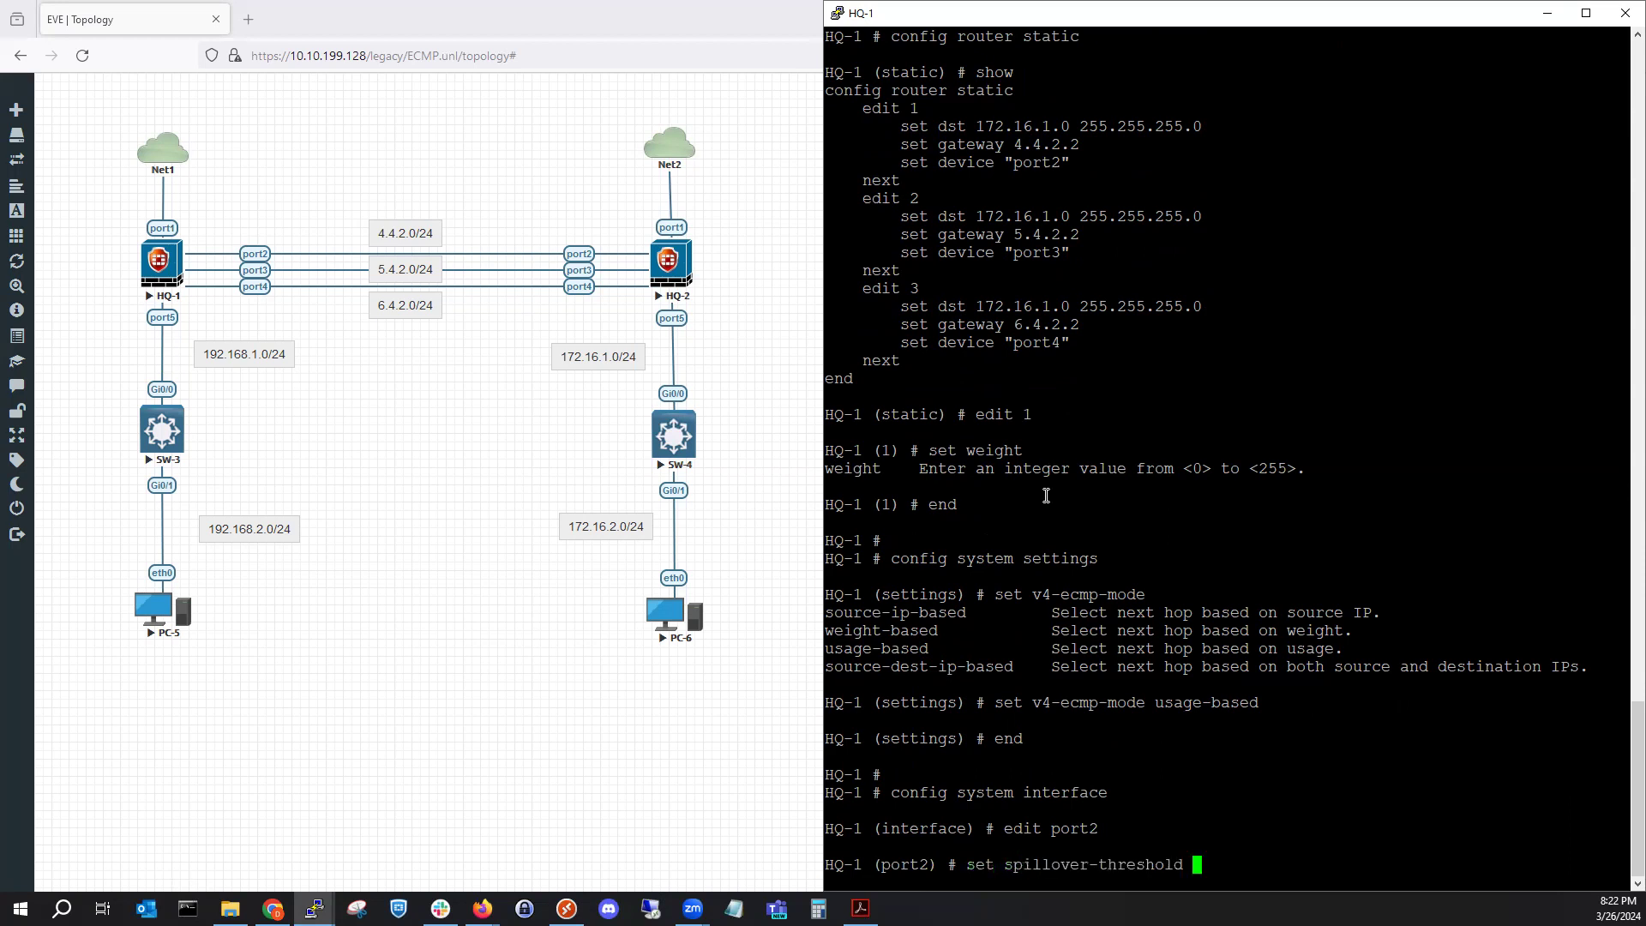
key(question)
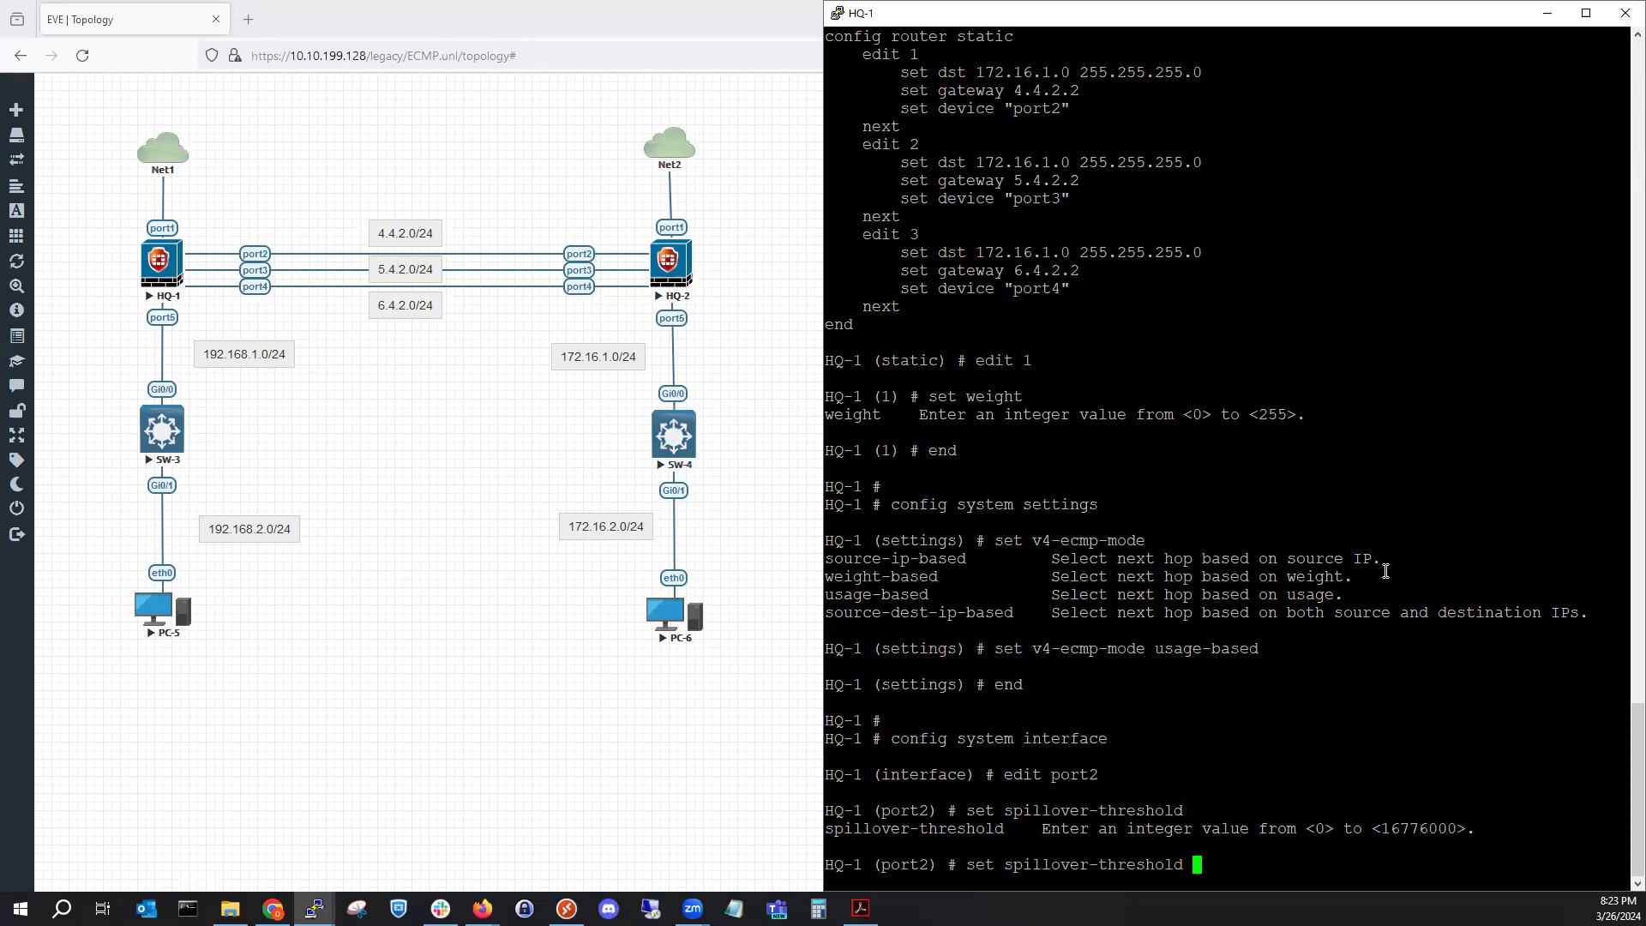
Highlight earlier output lines, then leave port2 without changing anything.
drag(1385, 571, 1363, 613)
click(1353, 653)
key(BackSpace)
key(BackSpace)
key(BackSpace)
key(BackSpace)
key(BackSpace)
key(BackSpace)
key(BackSpace)
key(BackSpace)
key(BackSpace)
key(BackSpace)
key(BackSpace)
key(BackSpace)
key(BackSpace)
key(BackSpace)
key(BackSpace)
key(BackSpace)
key(BackSpace)
key(BackSpace)
key(BackSpace)
key(BackSpace)
text(end)
key(Return)
Unset v4-ecmp-mode in system settings to restore the default ECMP mode, then reset the terminal.
text(config system settings)
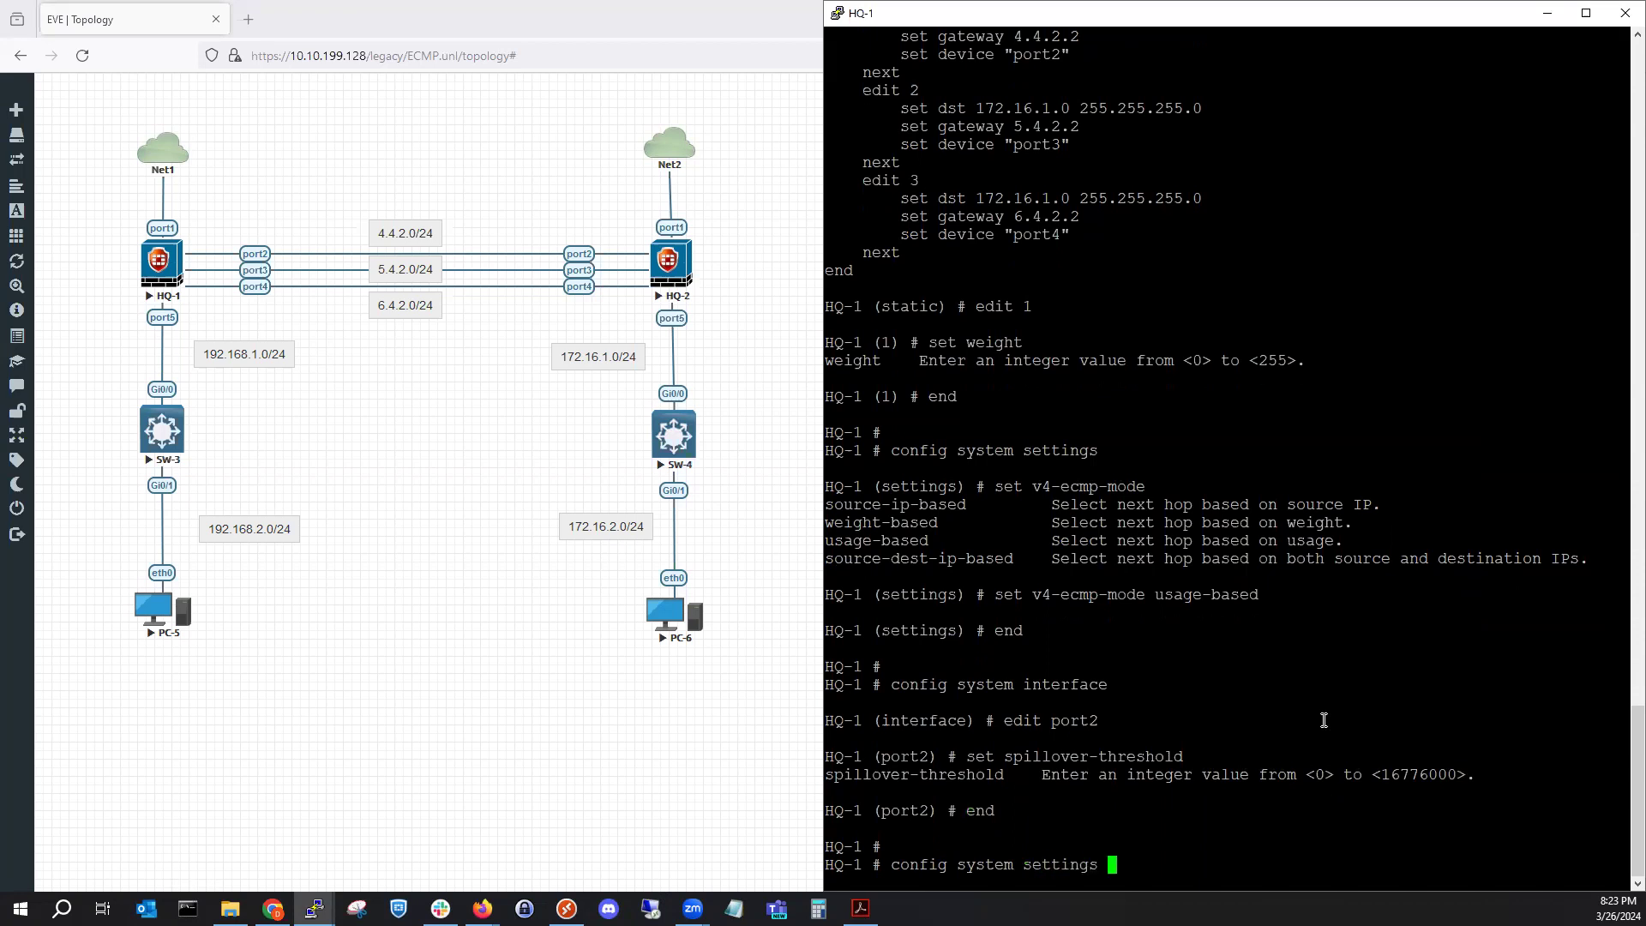
key(Return)
text(settings) # set)
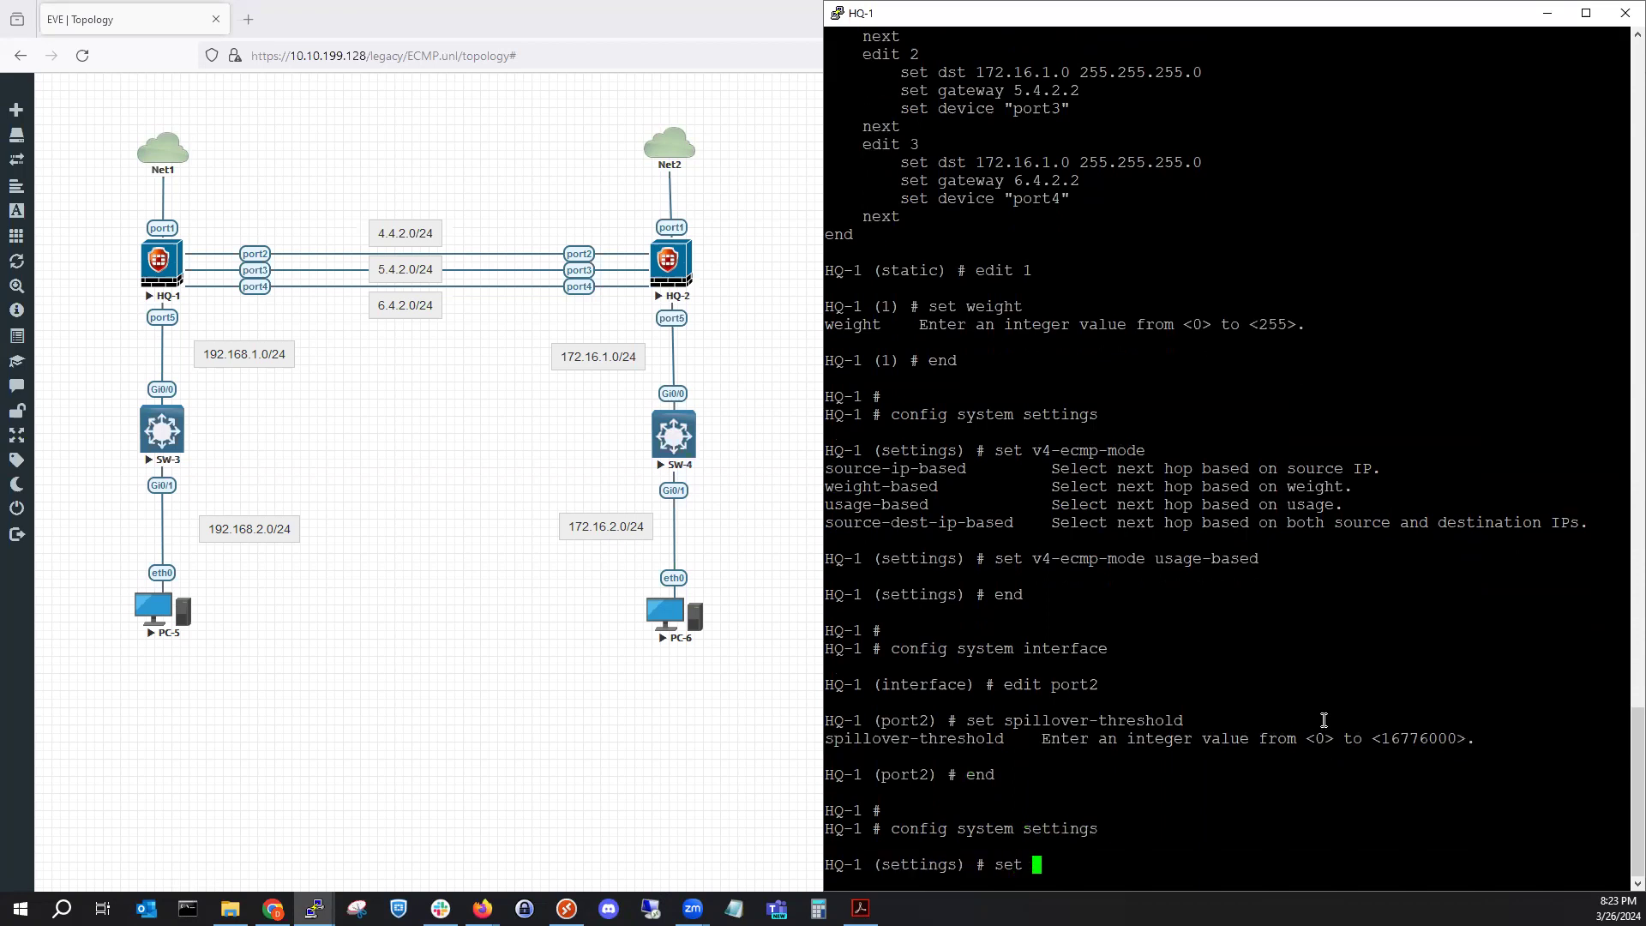
key(BackSpace)
key(BackSpace)
key(BackSpace)
key(BackSpace)
text(unset)
text( vpn-stats-log)
key(Tab)
key(Tab)
key(Tab)
key(Tab)
key(Tab)
key(question)
key(Return)
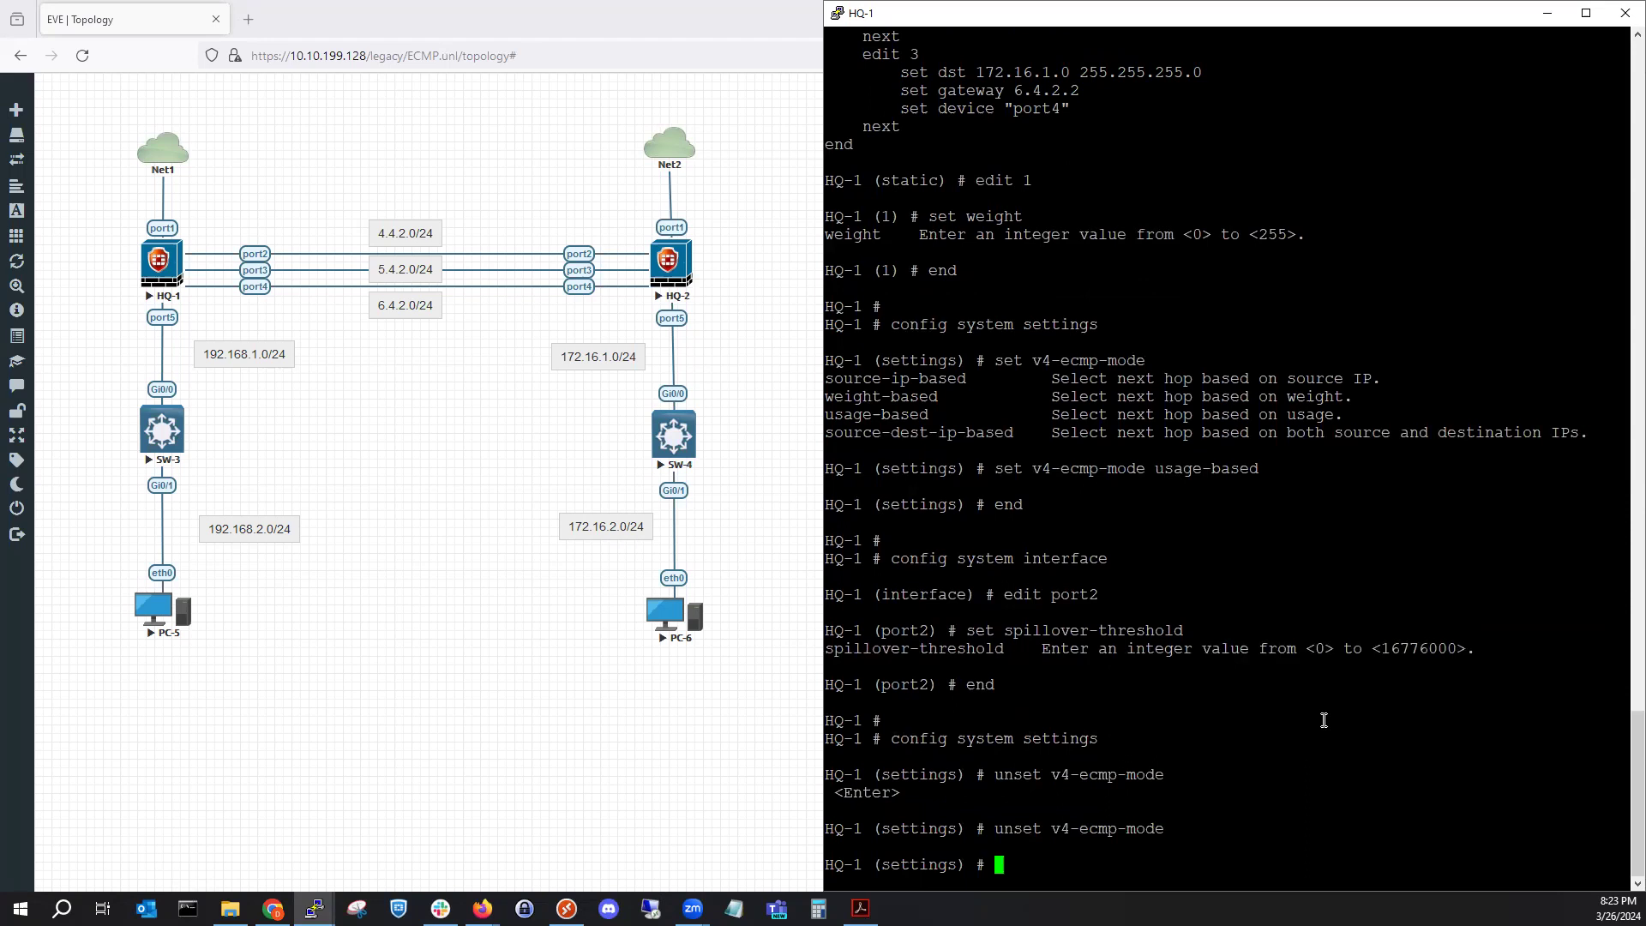
text(end)
key(Return)
key(Return)
key(Return)
key(Return)
key(Return)
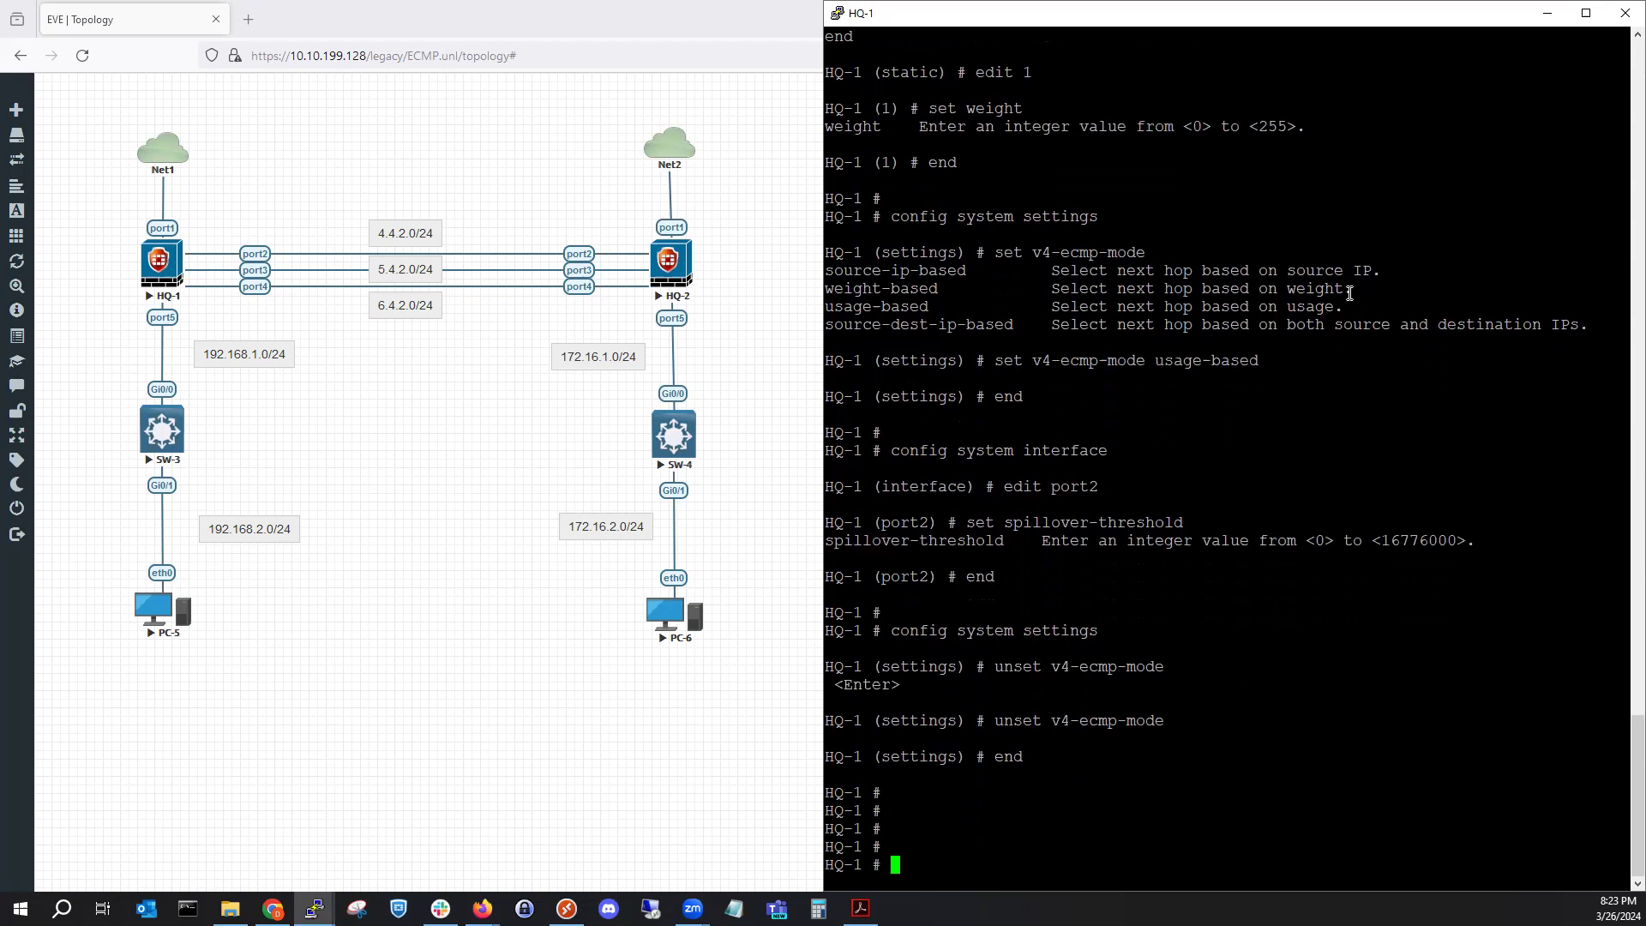
right_click(1279, 10)
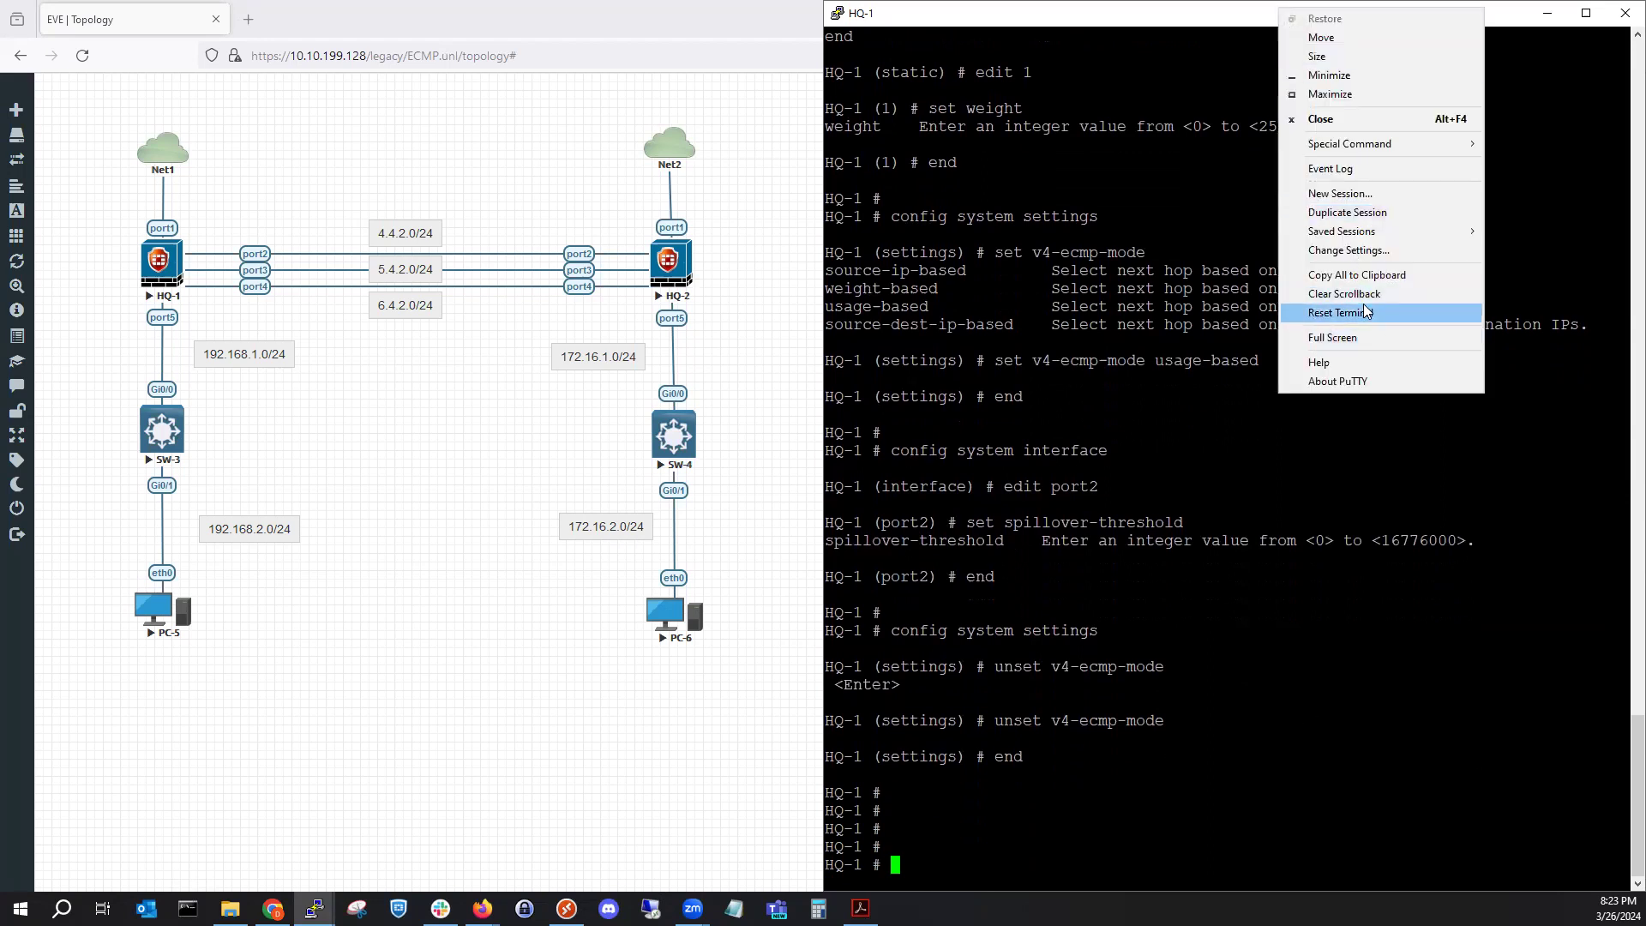
click(1365, 313)
Rerun 'get router info routing-table all' on HQ-1 and highlight the three-path 172.16.1.0/24 route.
key(Return)
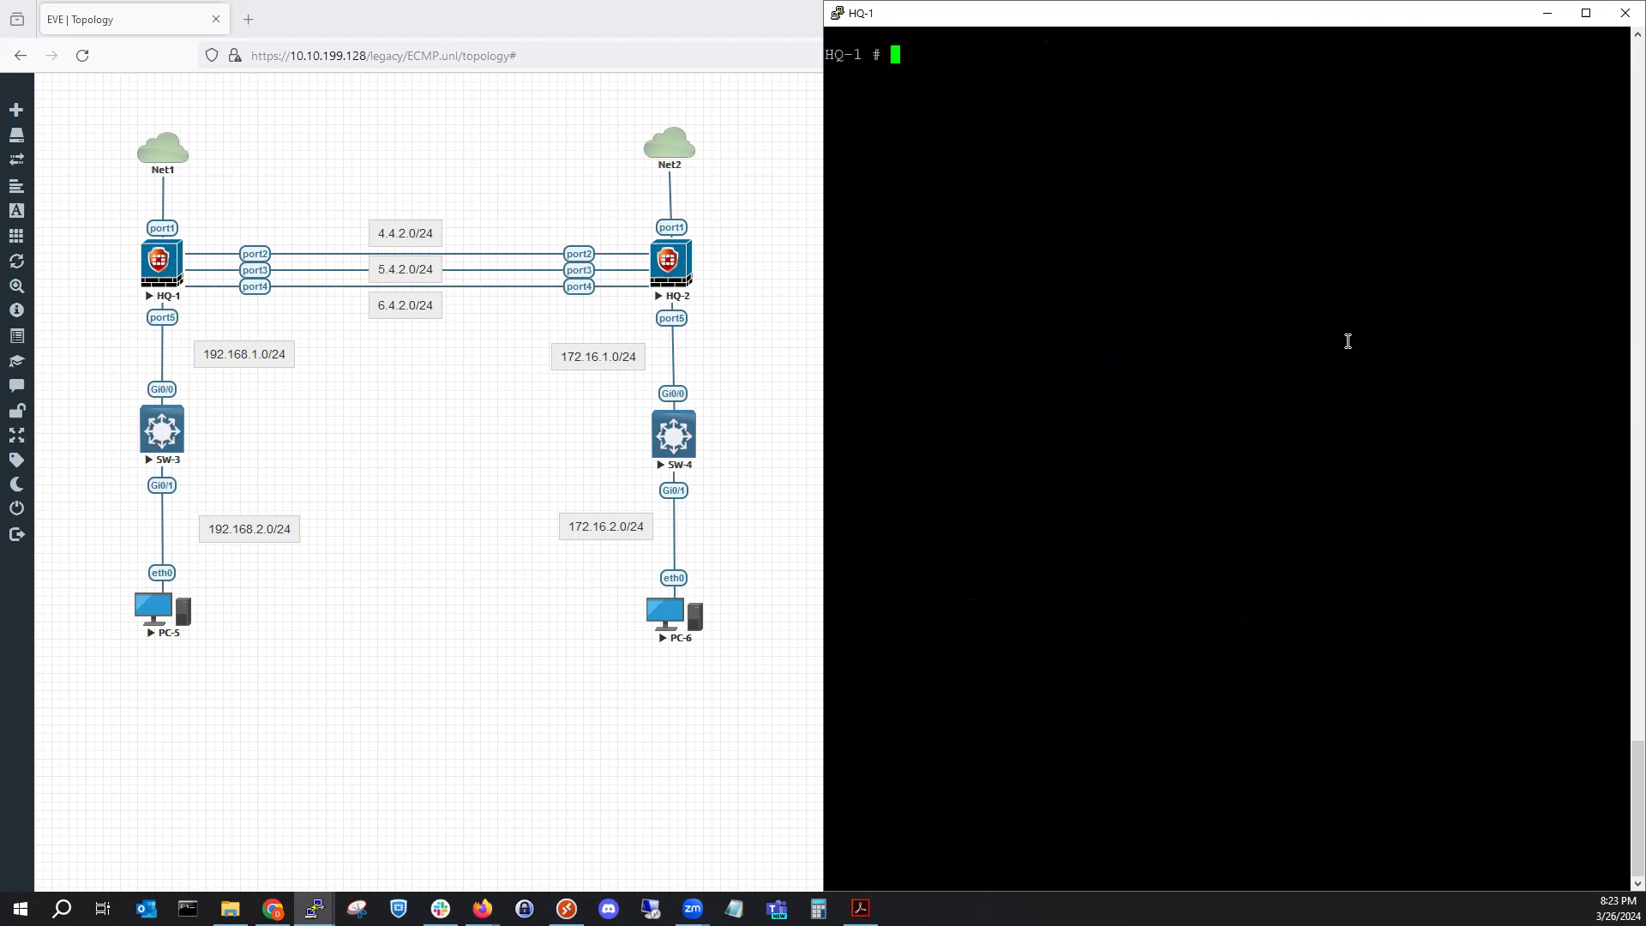
text(unset v4-ecmp-mode)
key(Up)
key(Up)
key(Up)
key(Up)
key(Up)
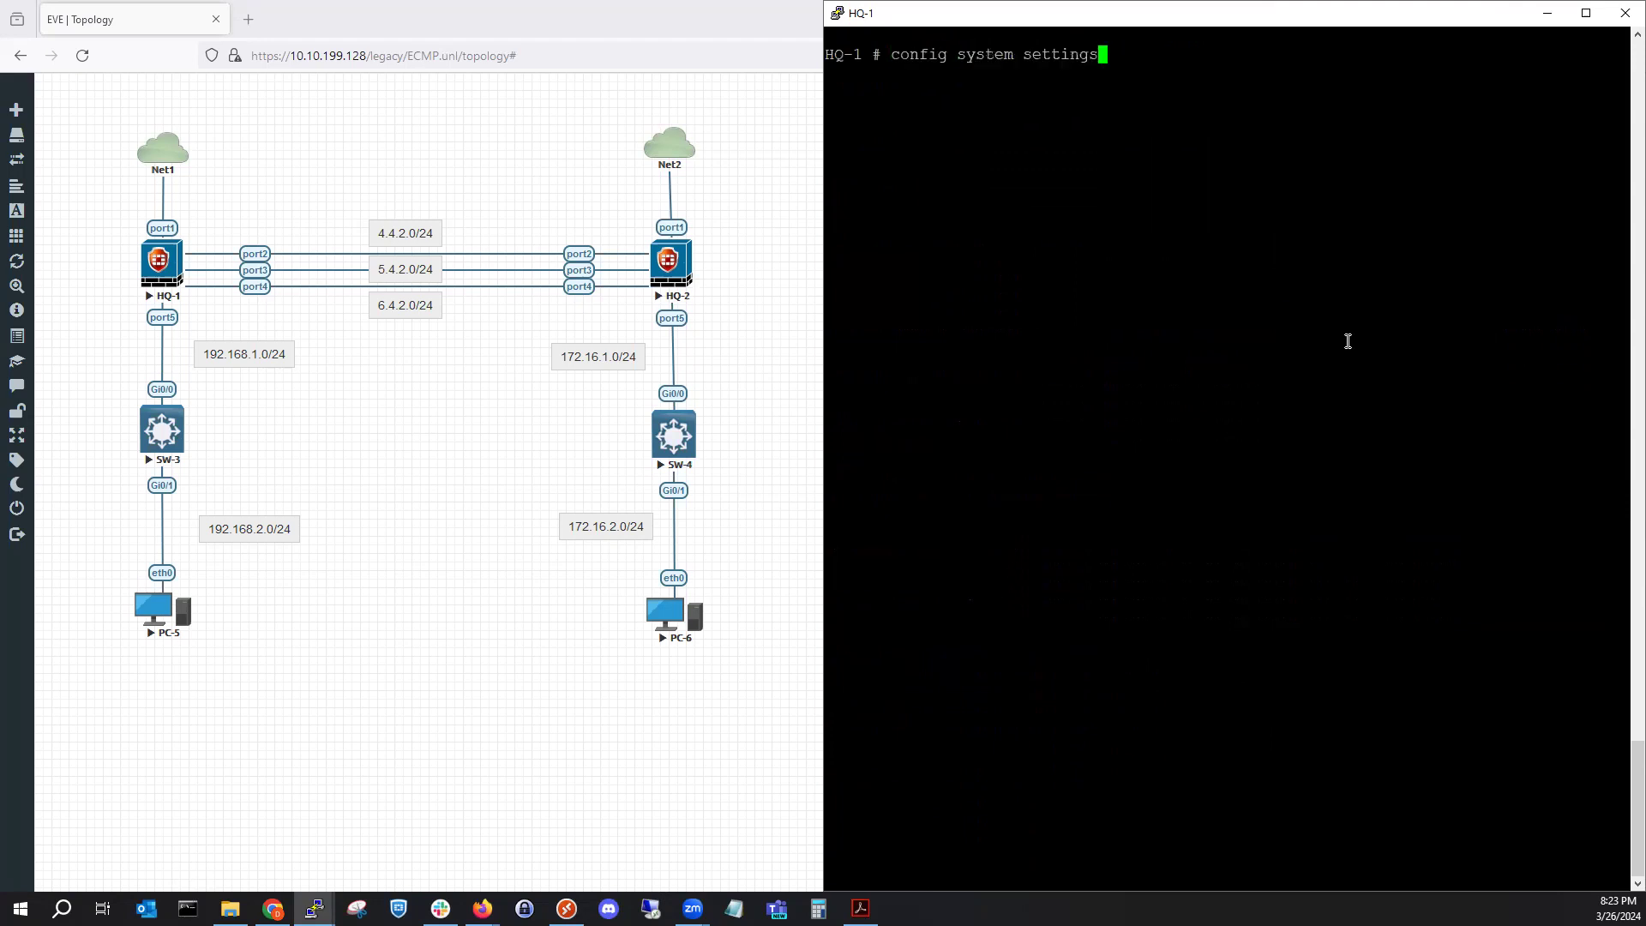
key(Down)
key(Down)
key(Down)
key(Down)
key(Down)
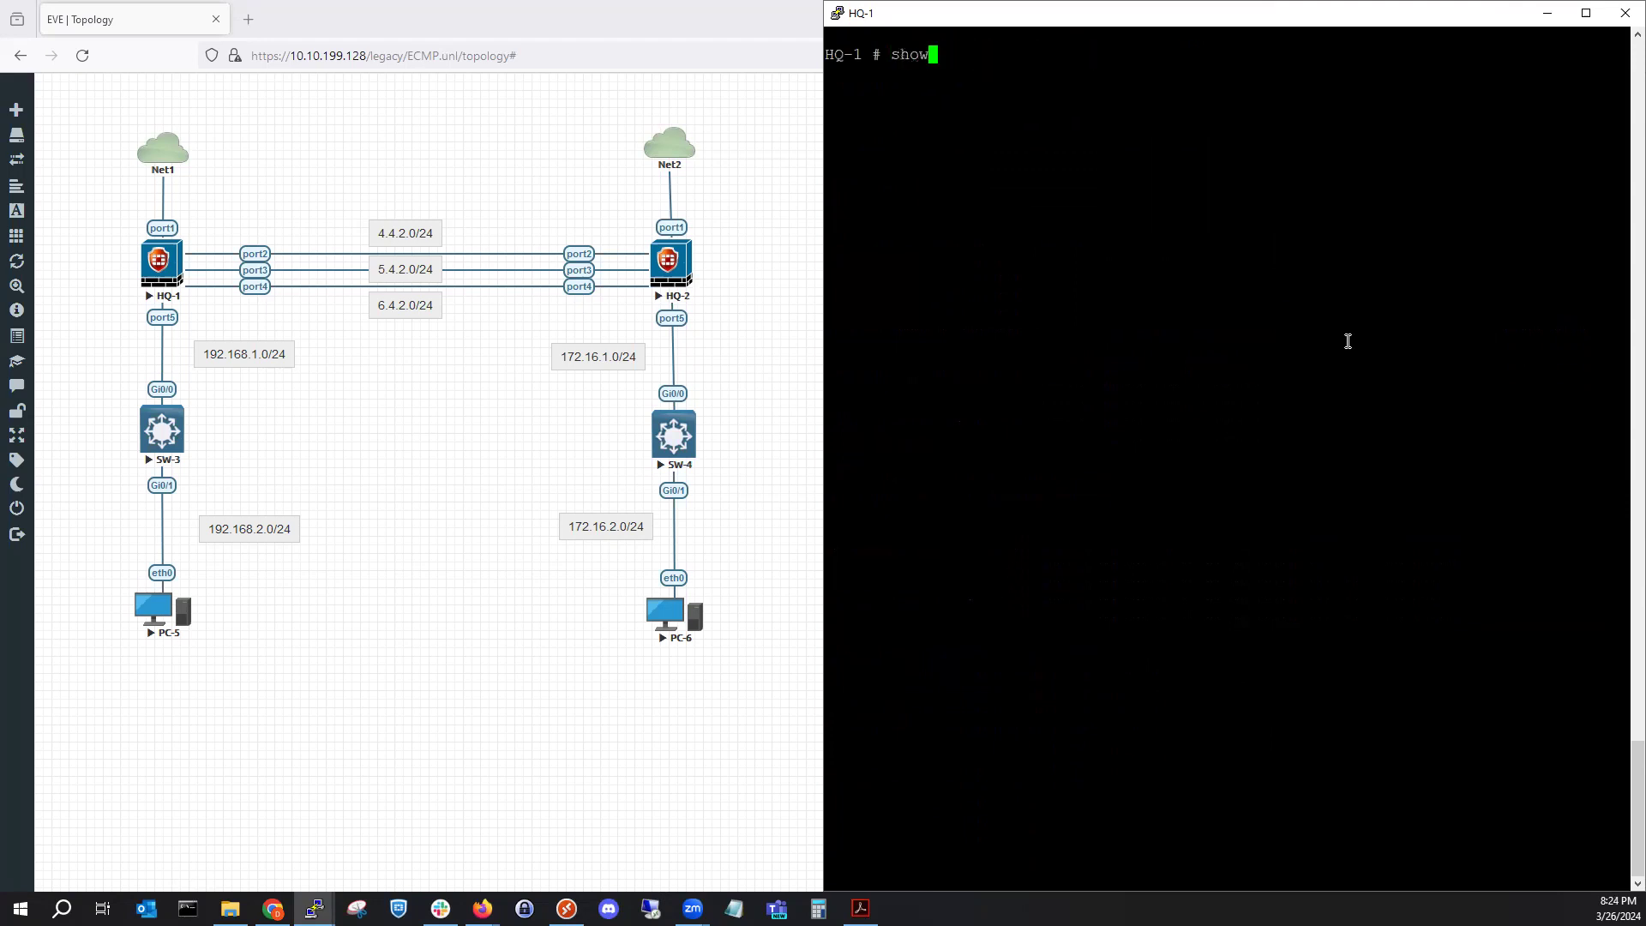
key(Return)
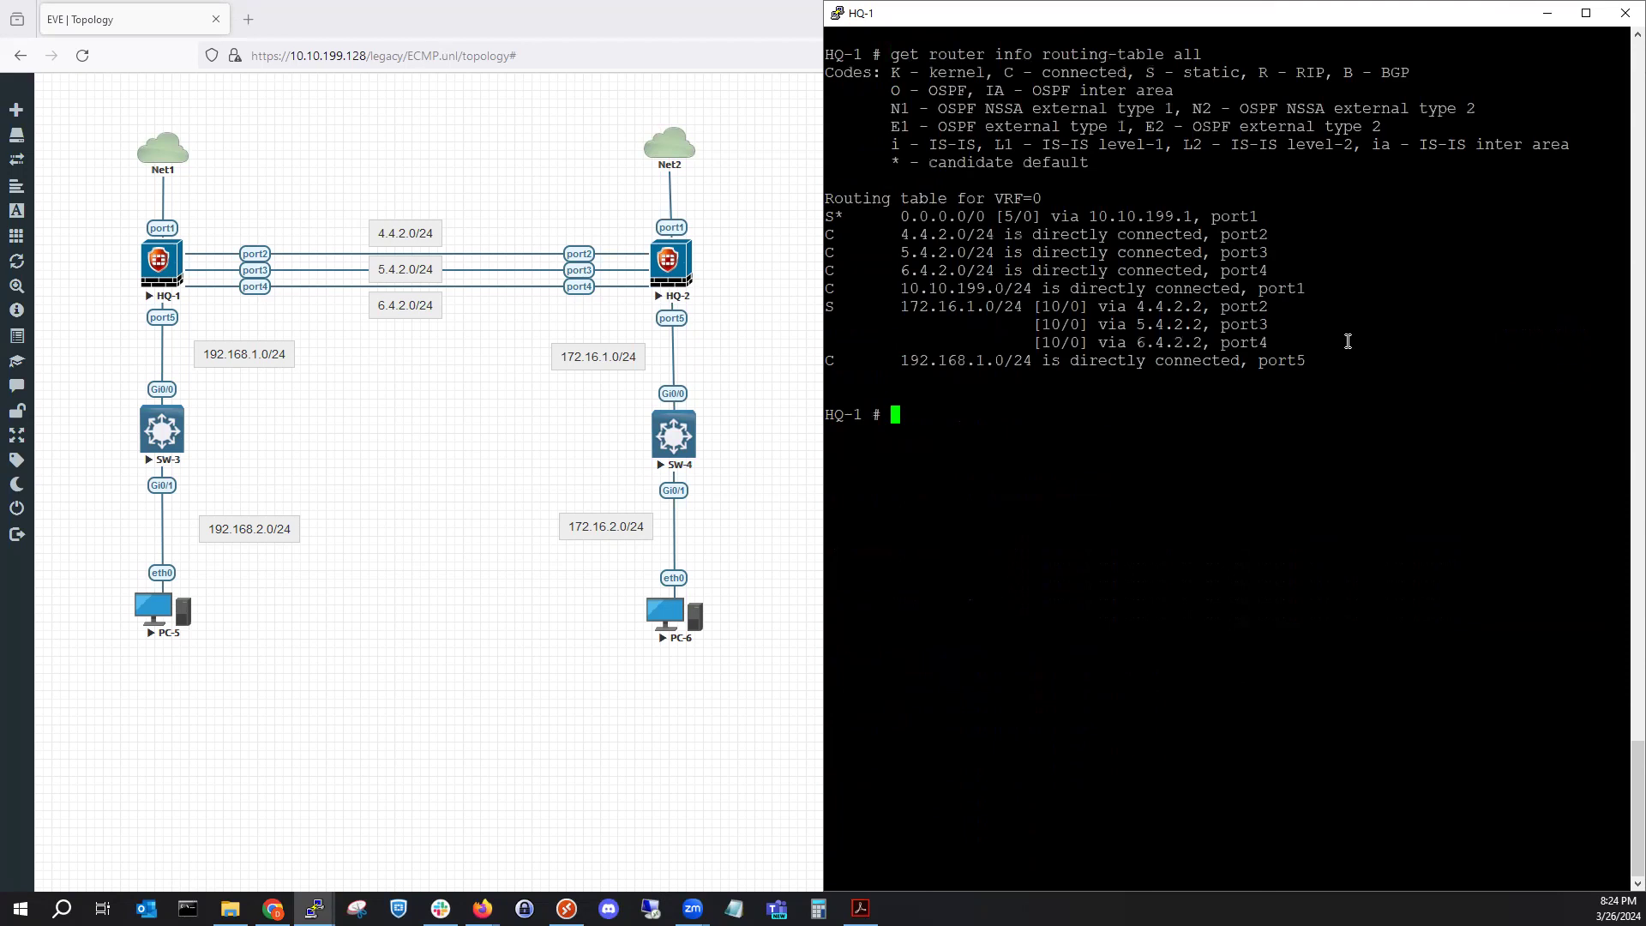
drag(1304, 341, 840, 300)
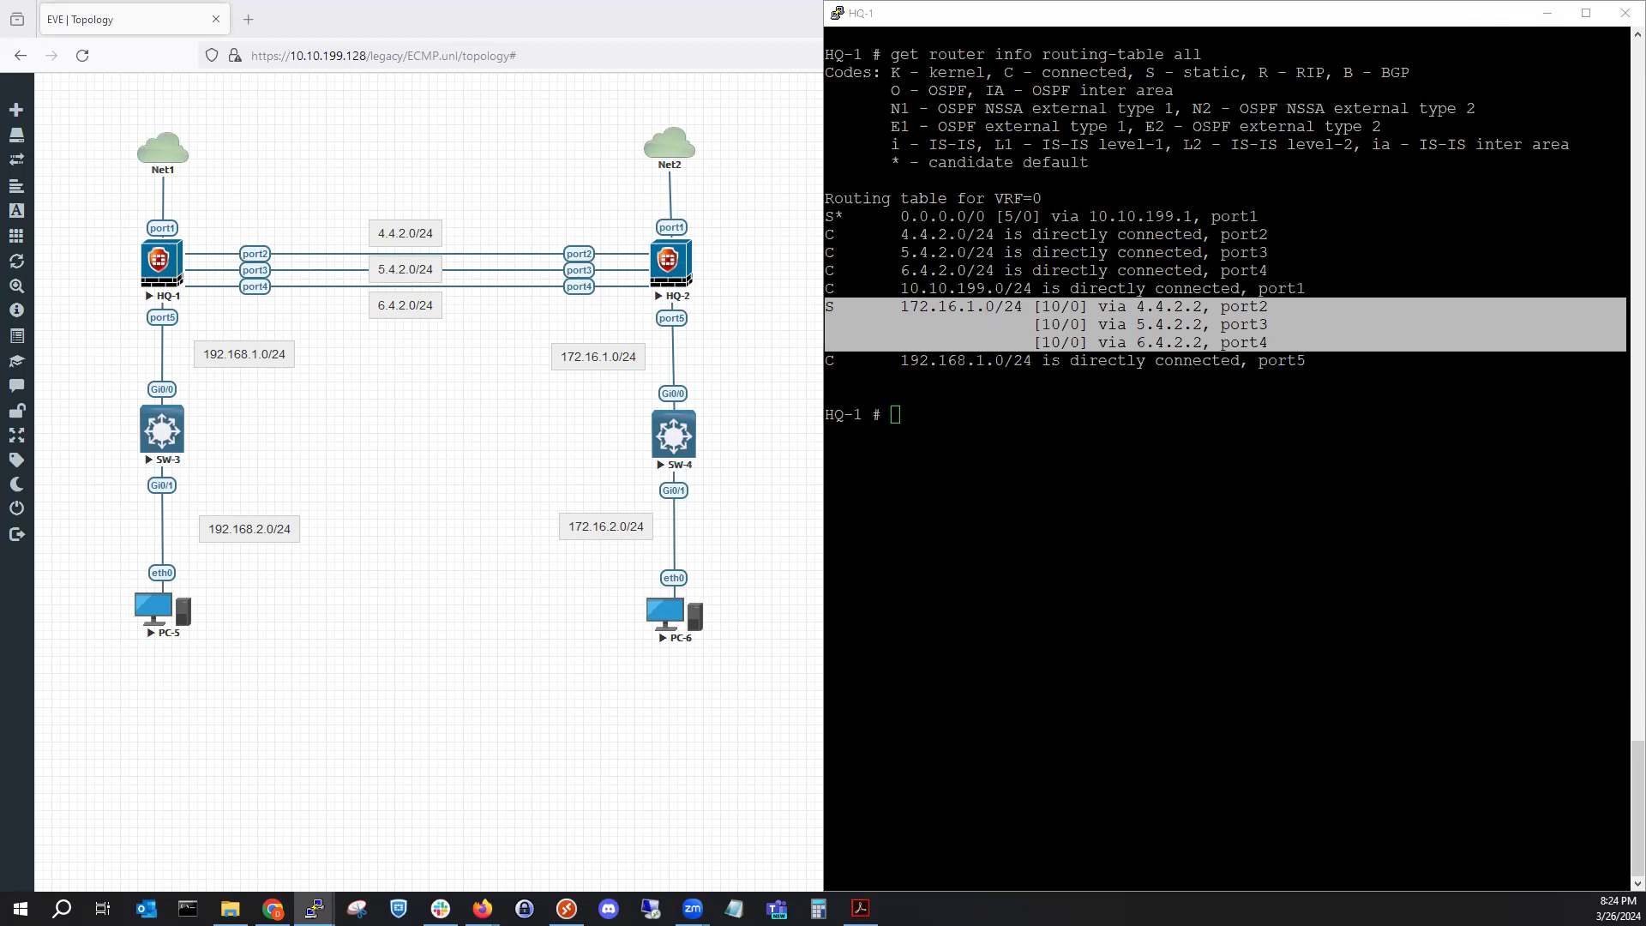
Bring up the HQ-2 console, reset its terminal and log in as admin.
key(alt+Tab)
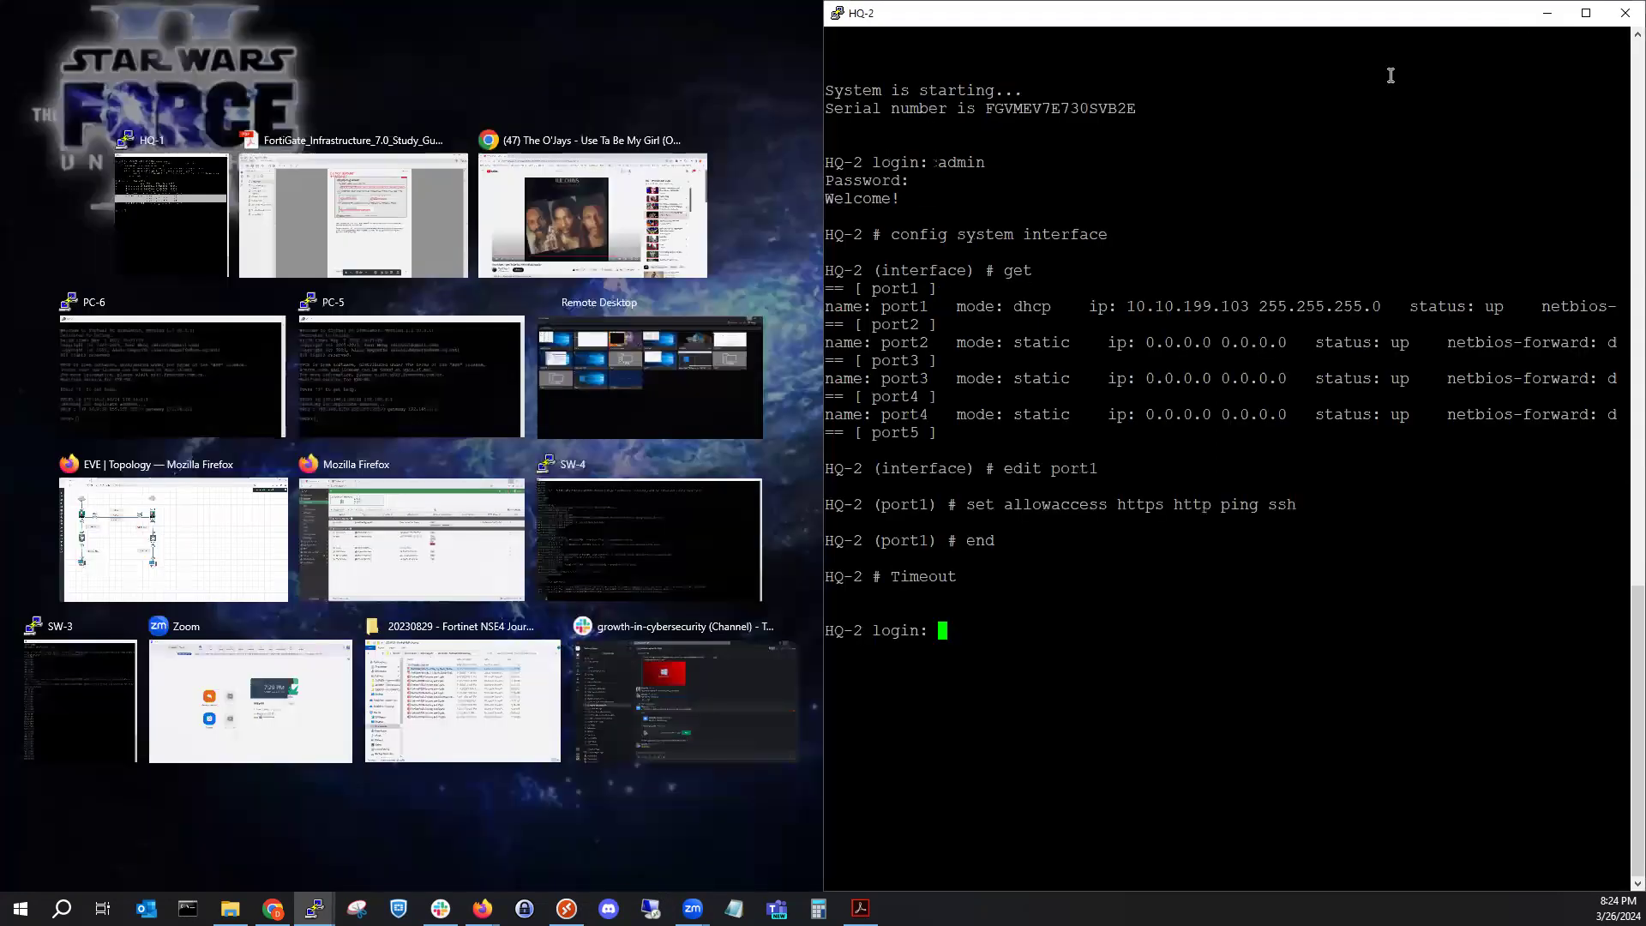
right_click(1378, 23)
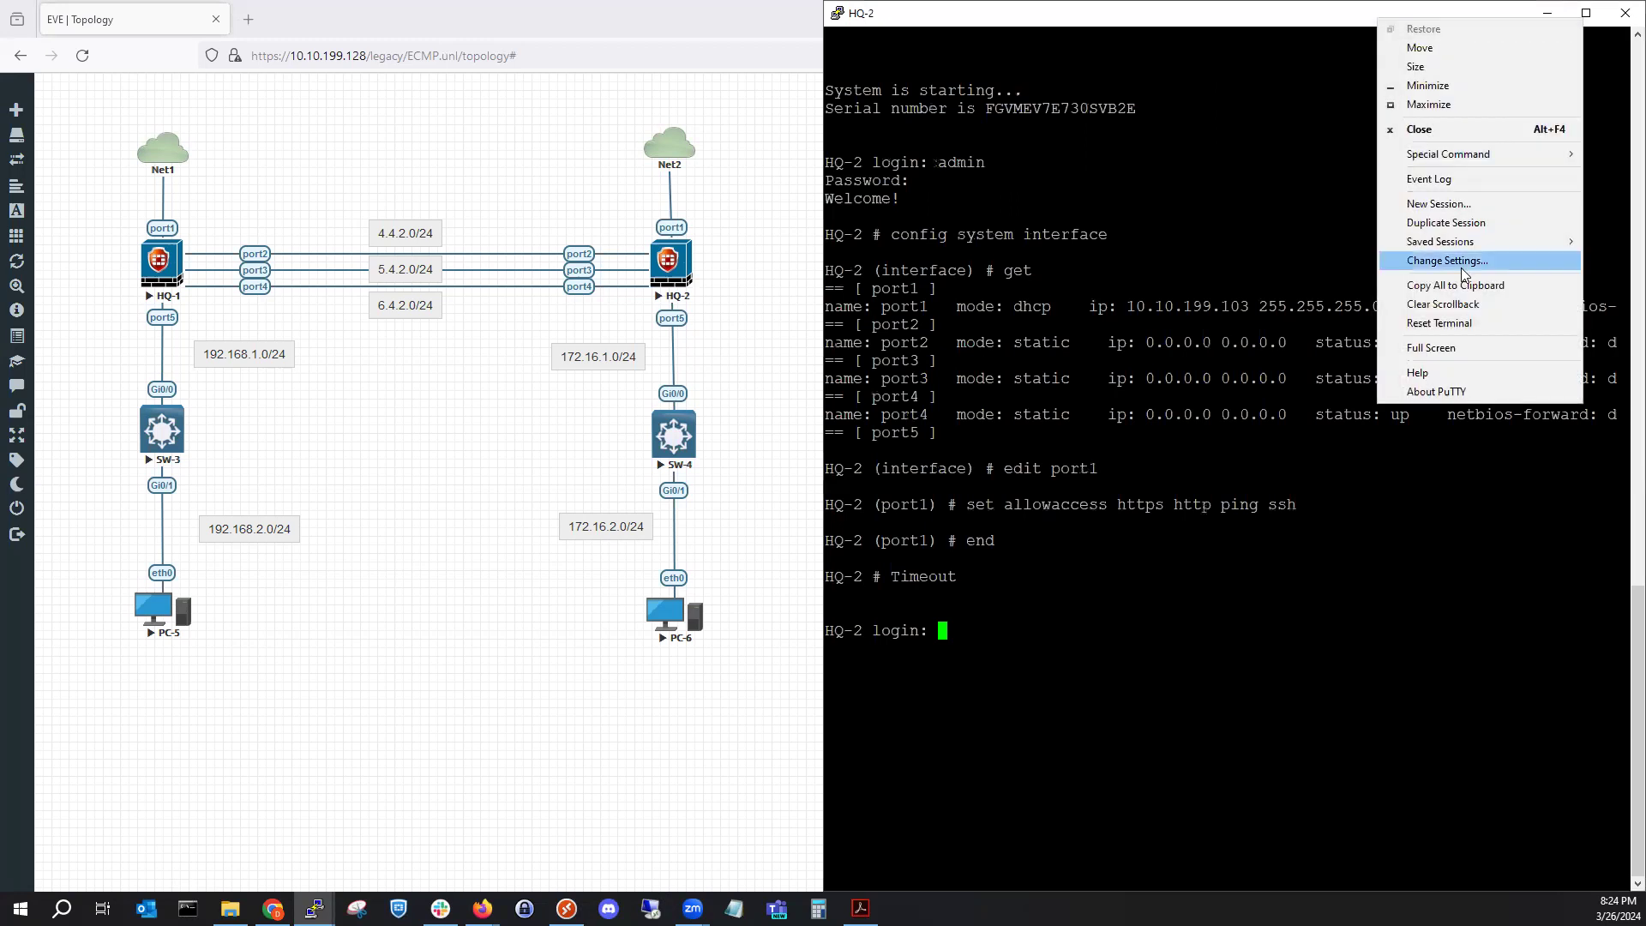
click(1469, 319)
key(Return)
key(Return)
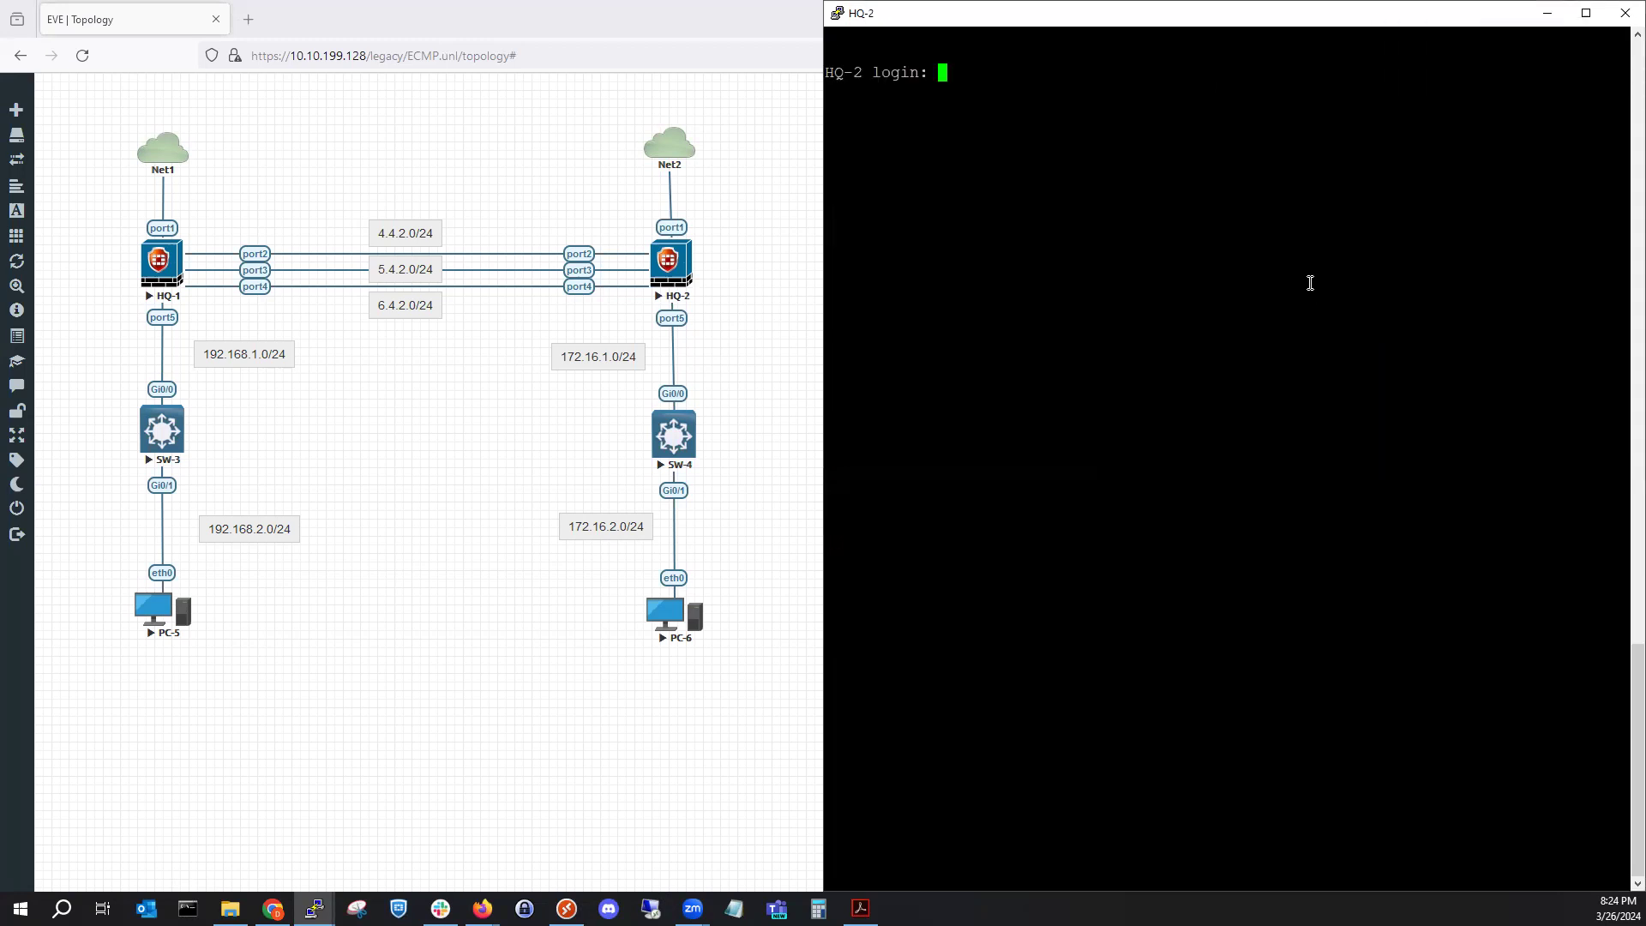
text(admin)
key(Return)
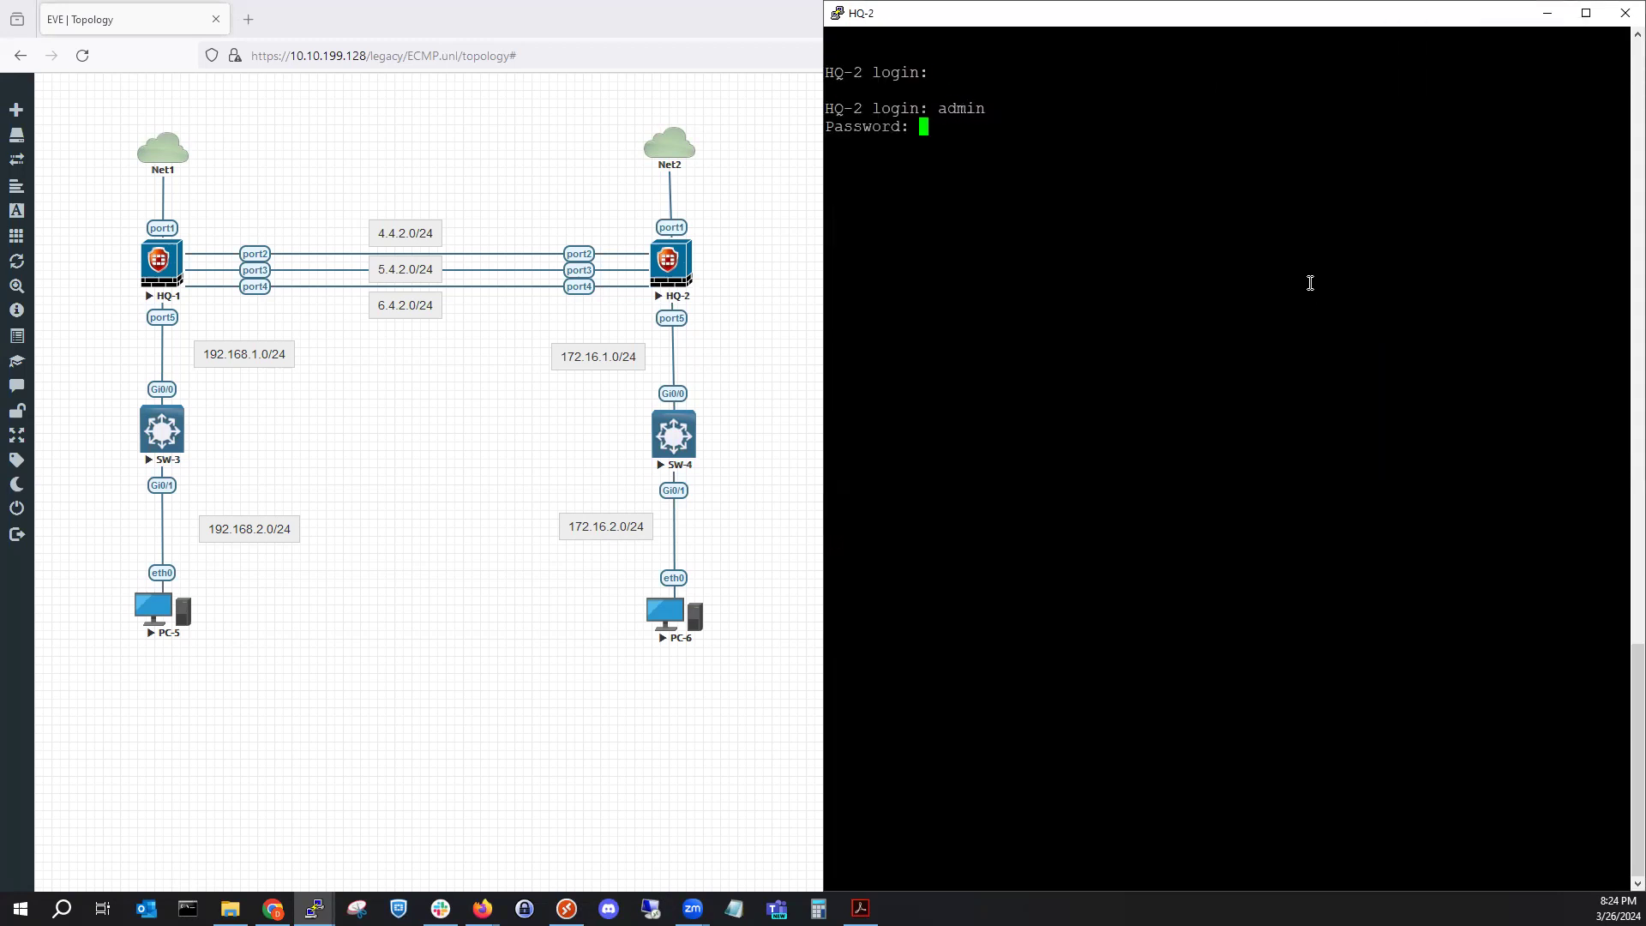
key(Return)
Show HQ-2's routing table, highlight the three-path 192.168.1.0/24 route, and snap the window below HQ-1's.
text(get router)
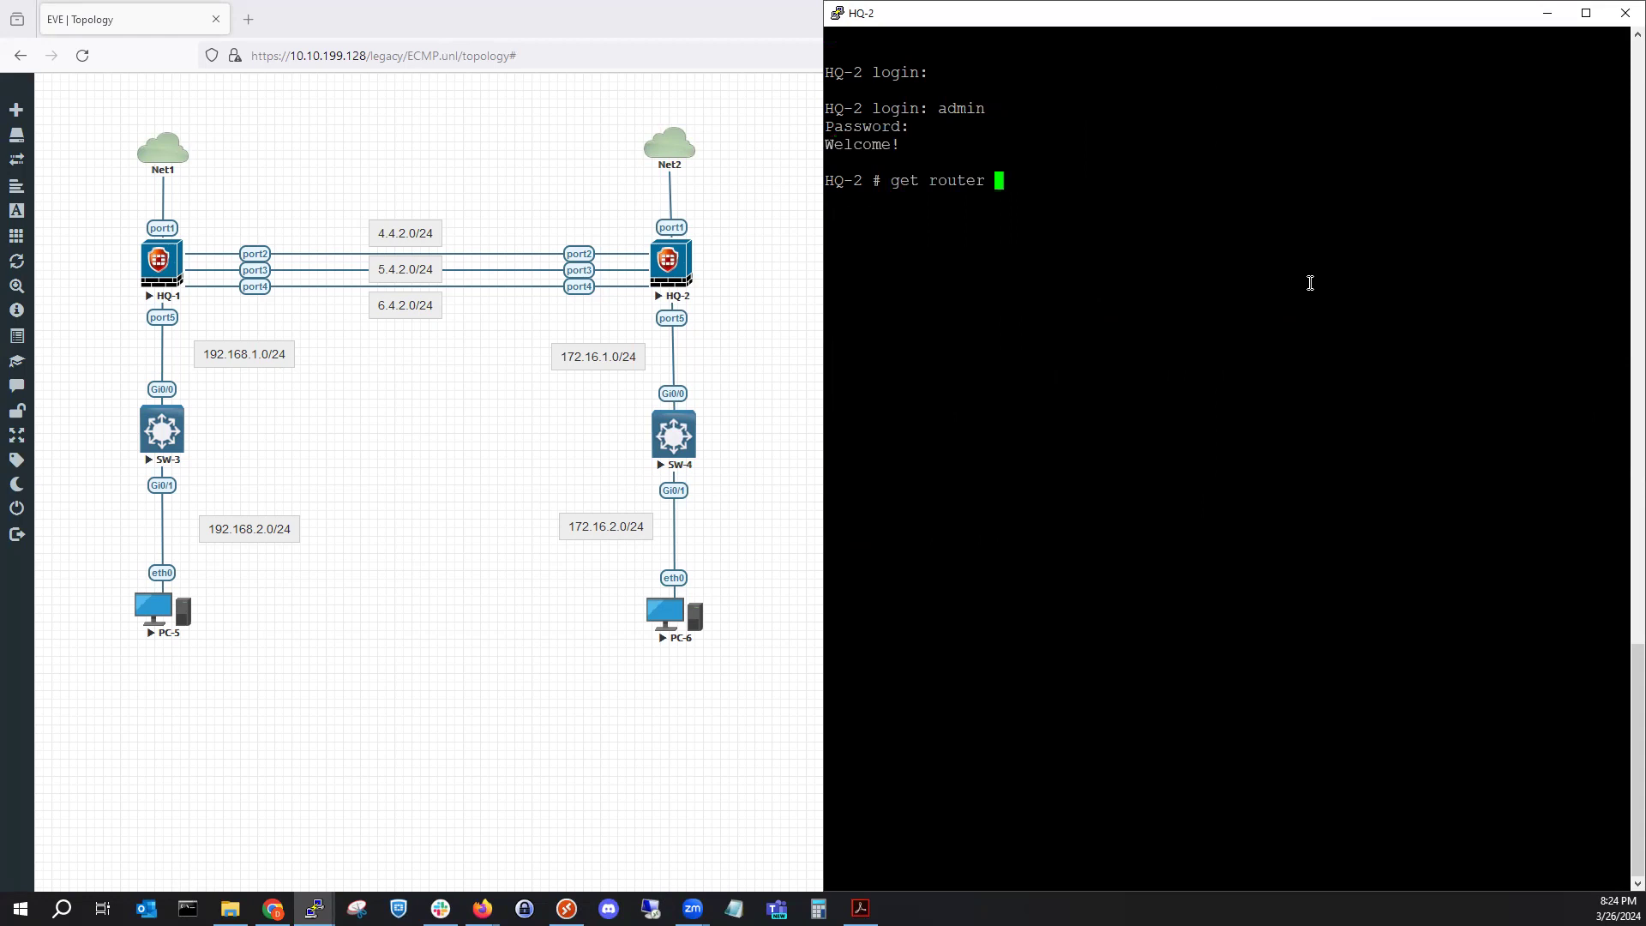
key(Tab)
key(Tab)
key(Tab)
key(Tab)
key(Tab)
key(Tab)
key(Tab)
key(Tab)
key(Tab)
key(Tab)
key(Tab)
key(Tab)
text(i)
key(Tab)
key(Tab)
key(Tab)
text(i)
key(Tab)
text(ro)
key(Tab)
key(Tab)
key(Tab)
key(Return)
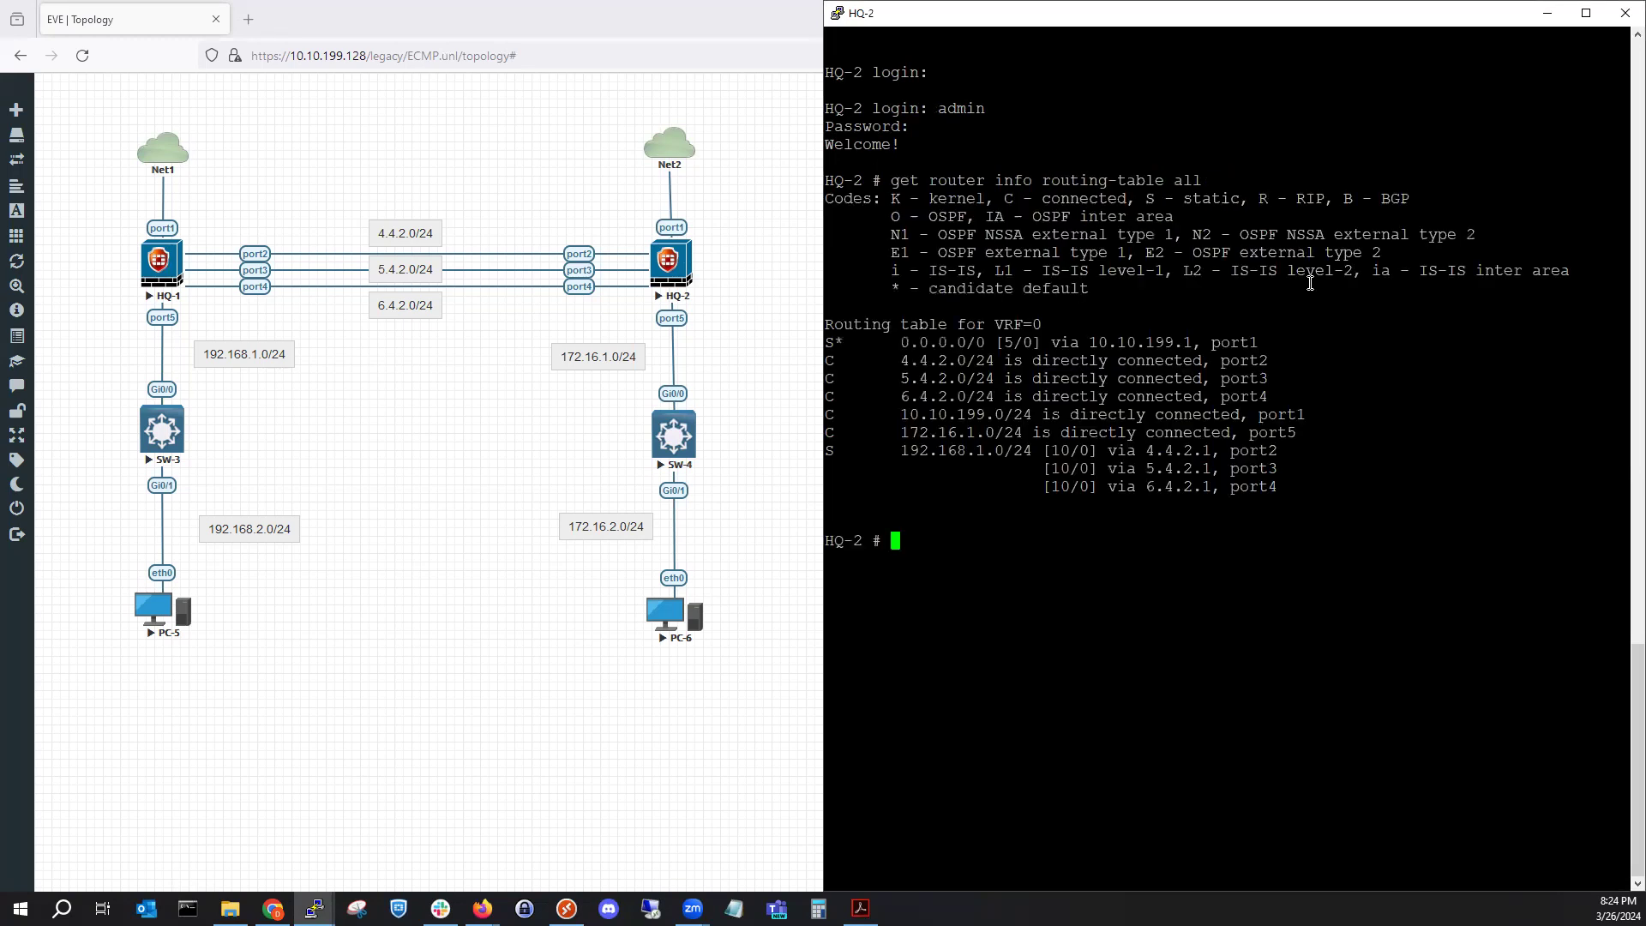
drag(1290, 490, 831, 448)
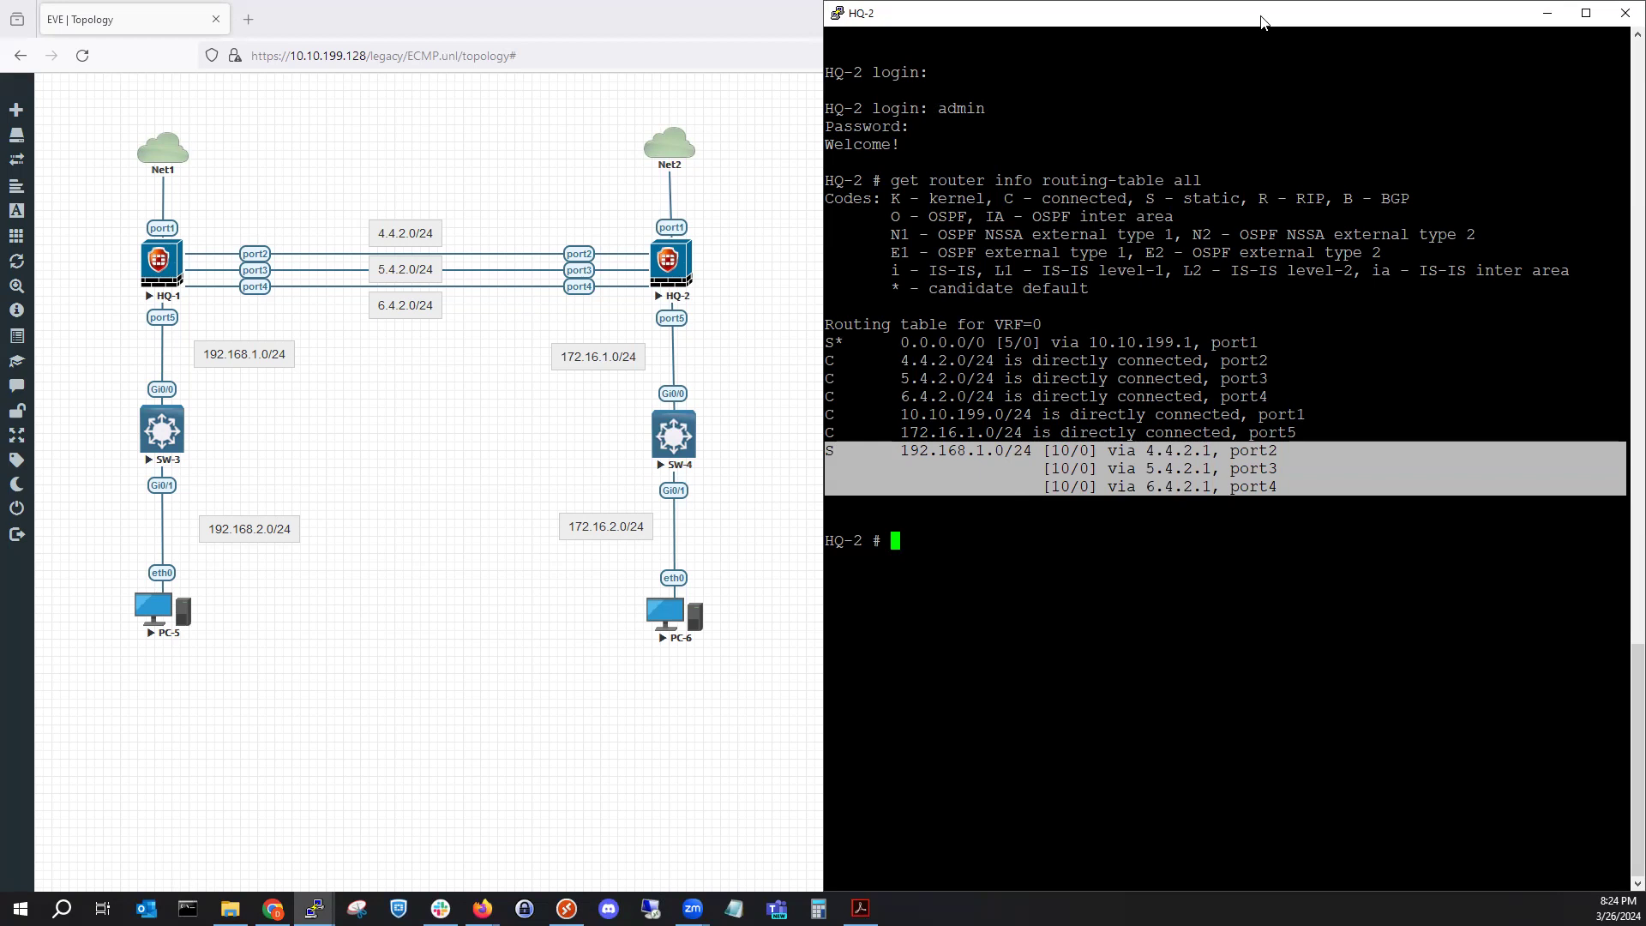
key(super+Down)
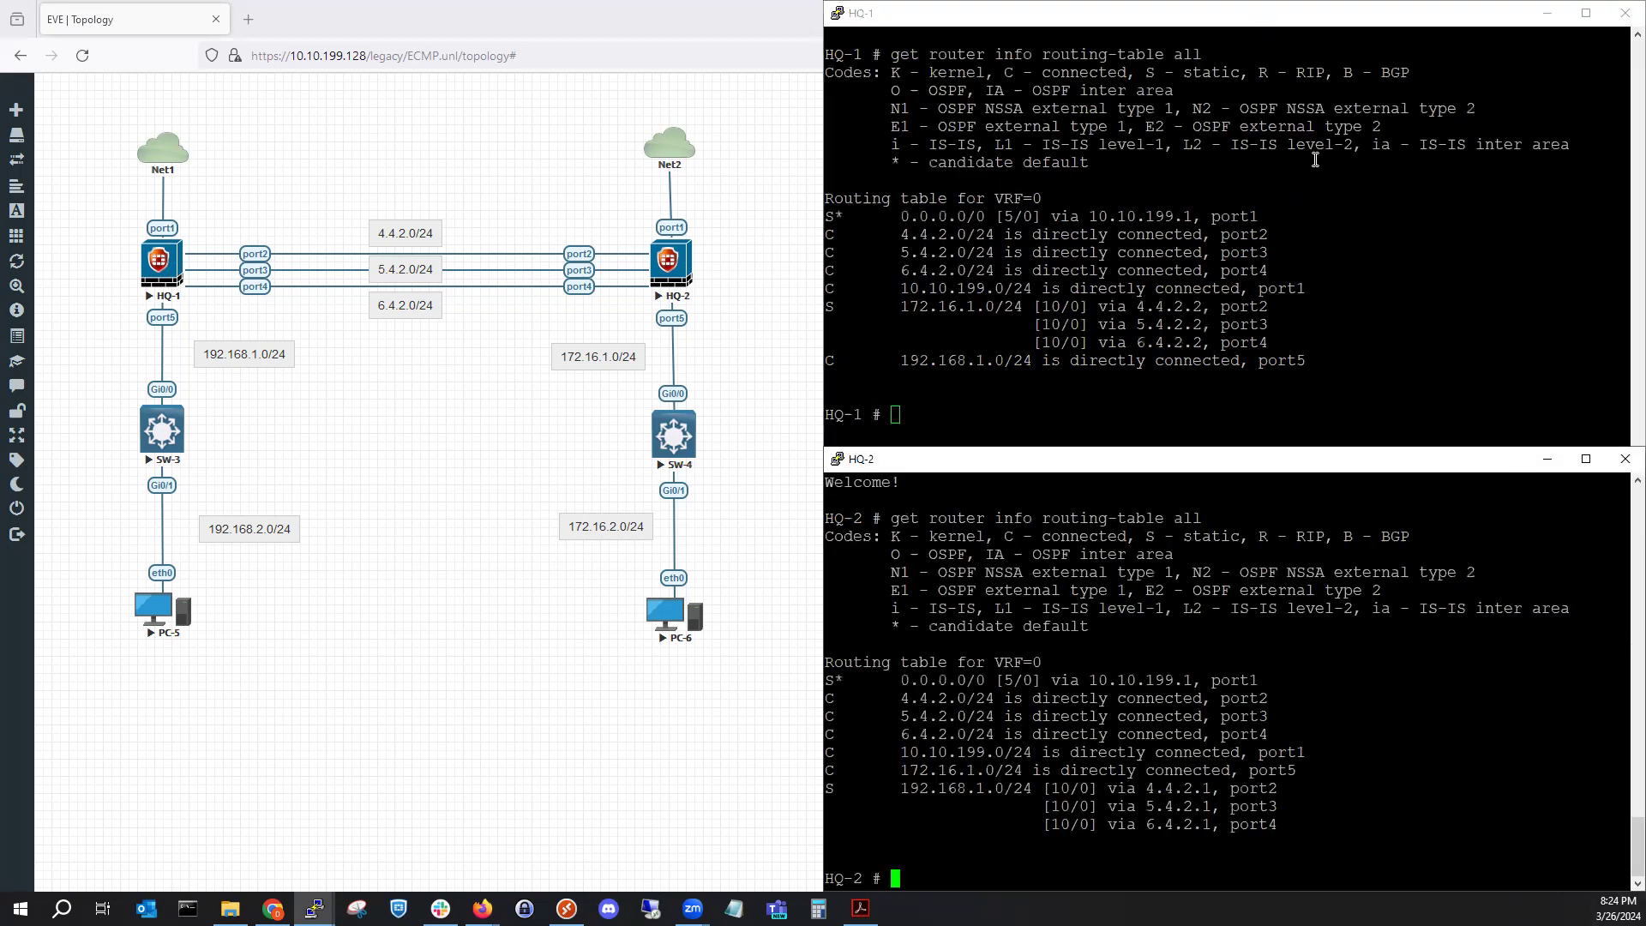
Snap the HQ-1 console into the top-right quarter, stacked above the HQ-2 console.
click(1268, 13)
key(super+Up)
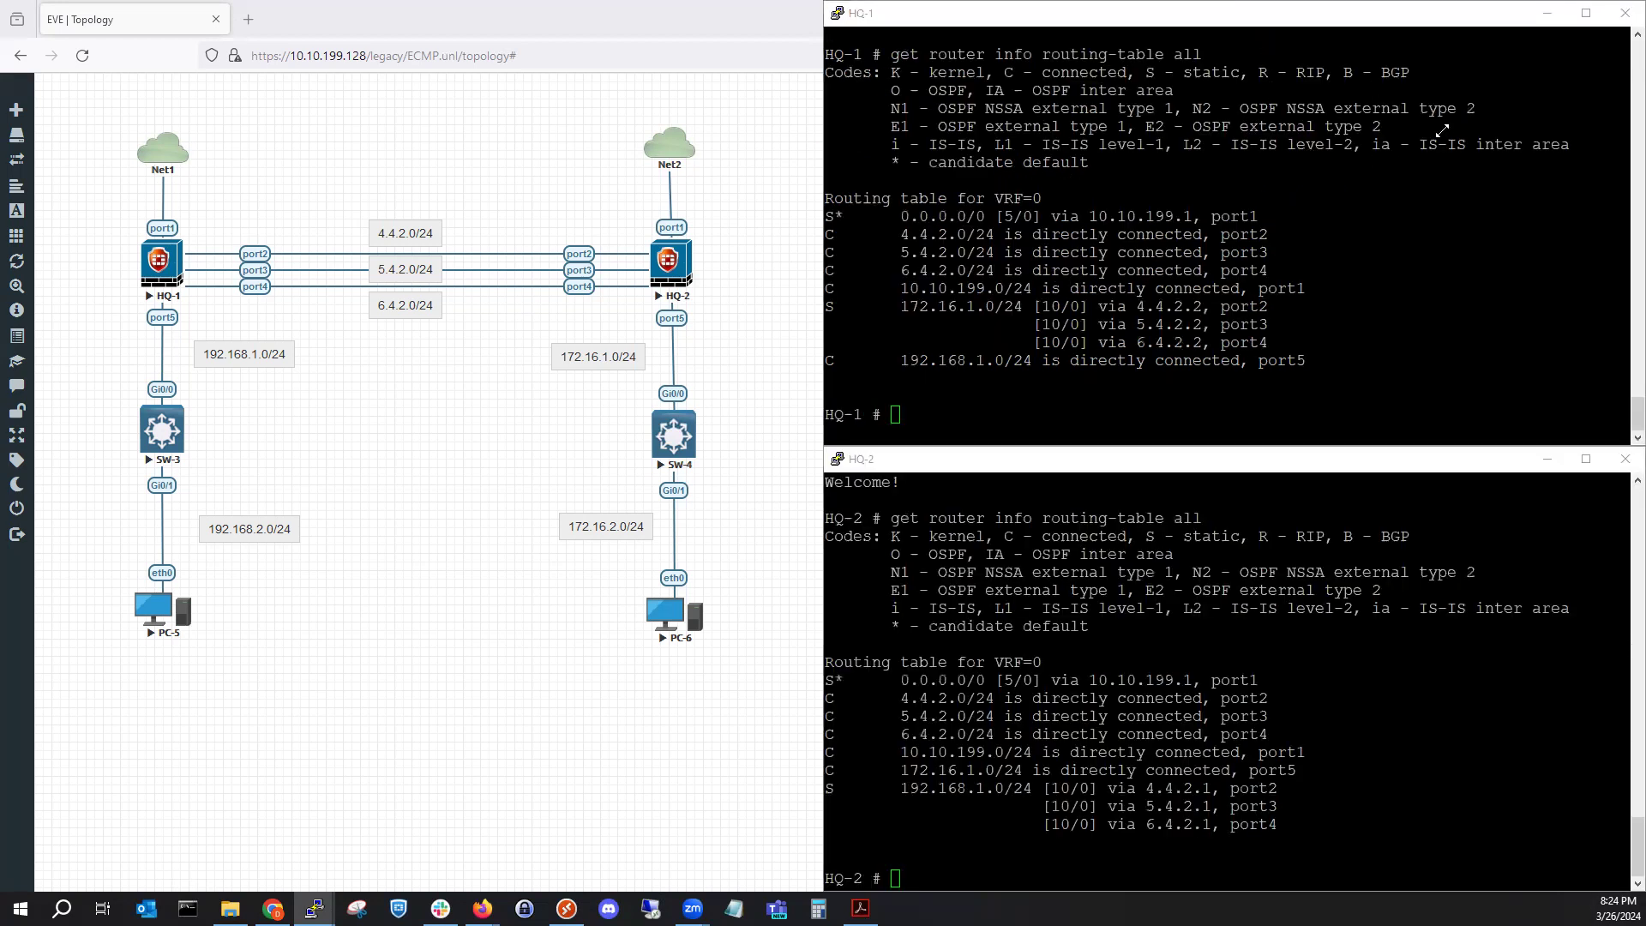
click(860, 908)
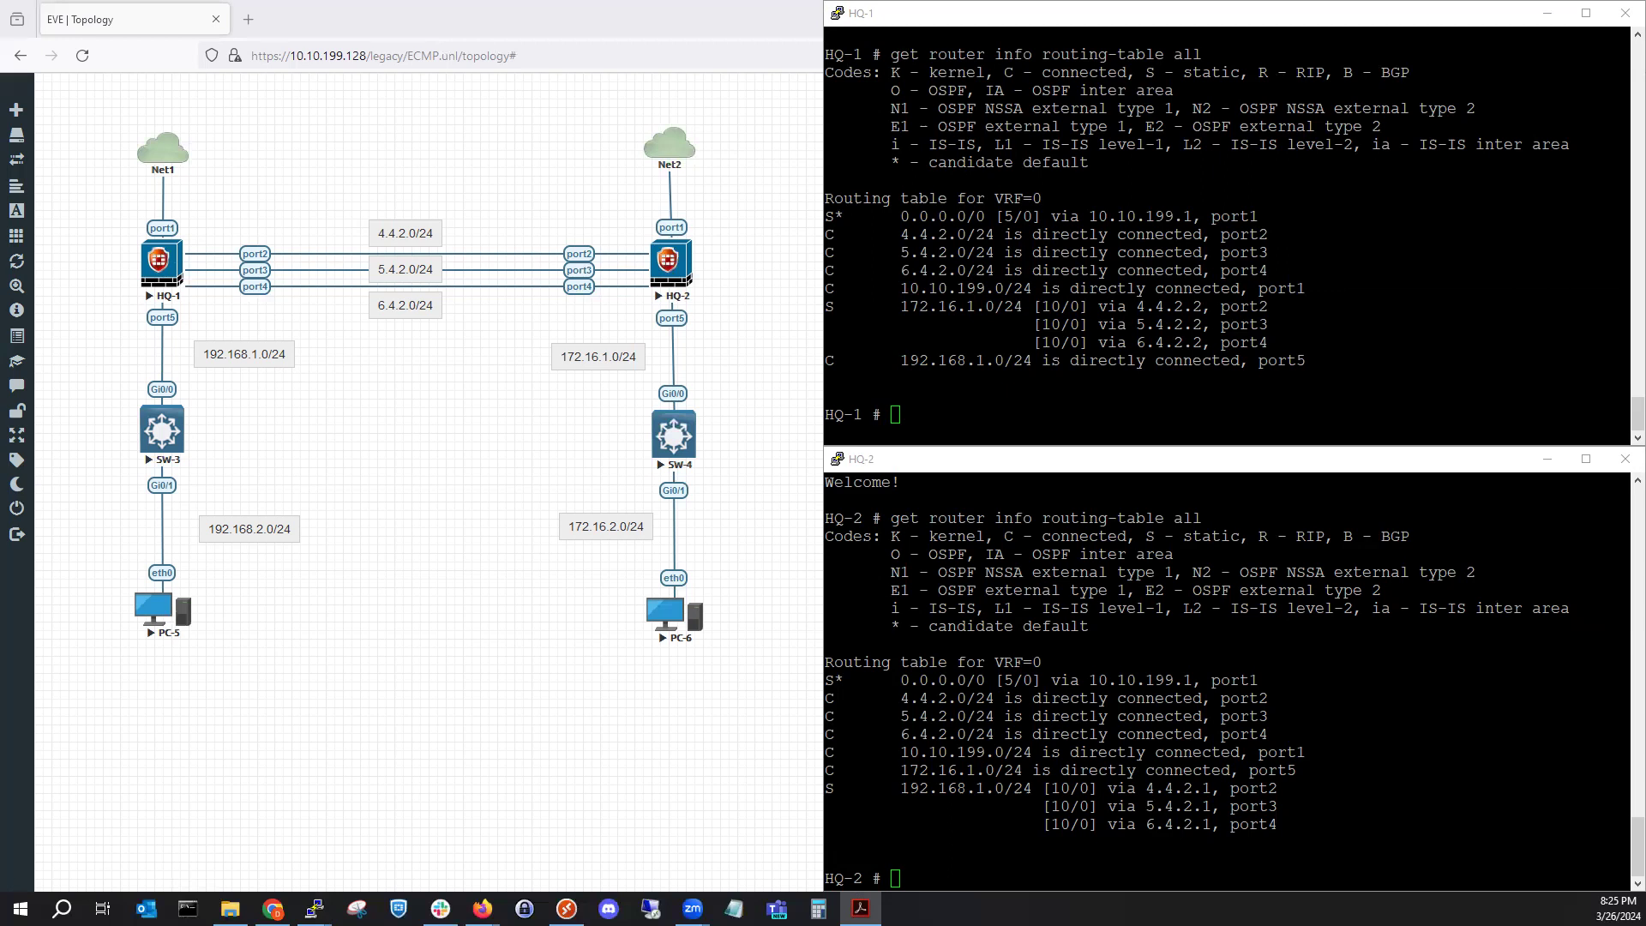
mouse_move(33, 830)
click(1017, 375)
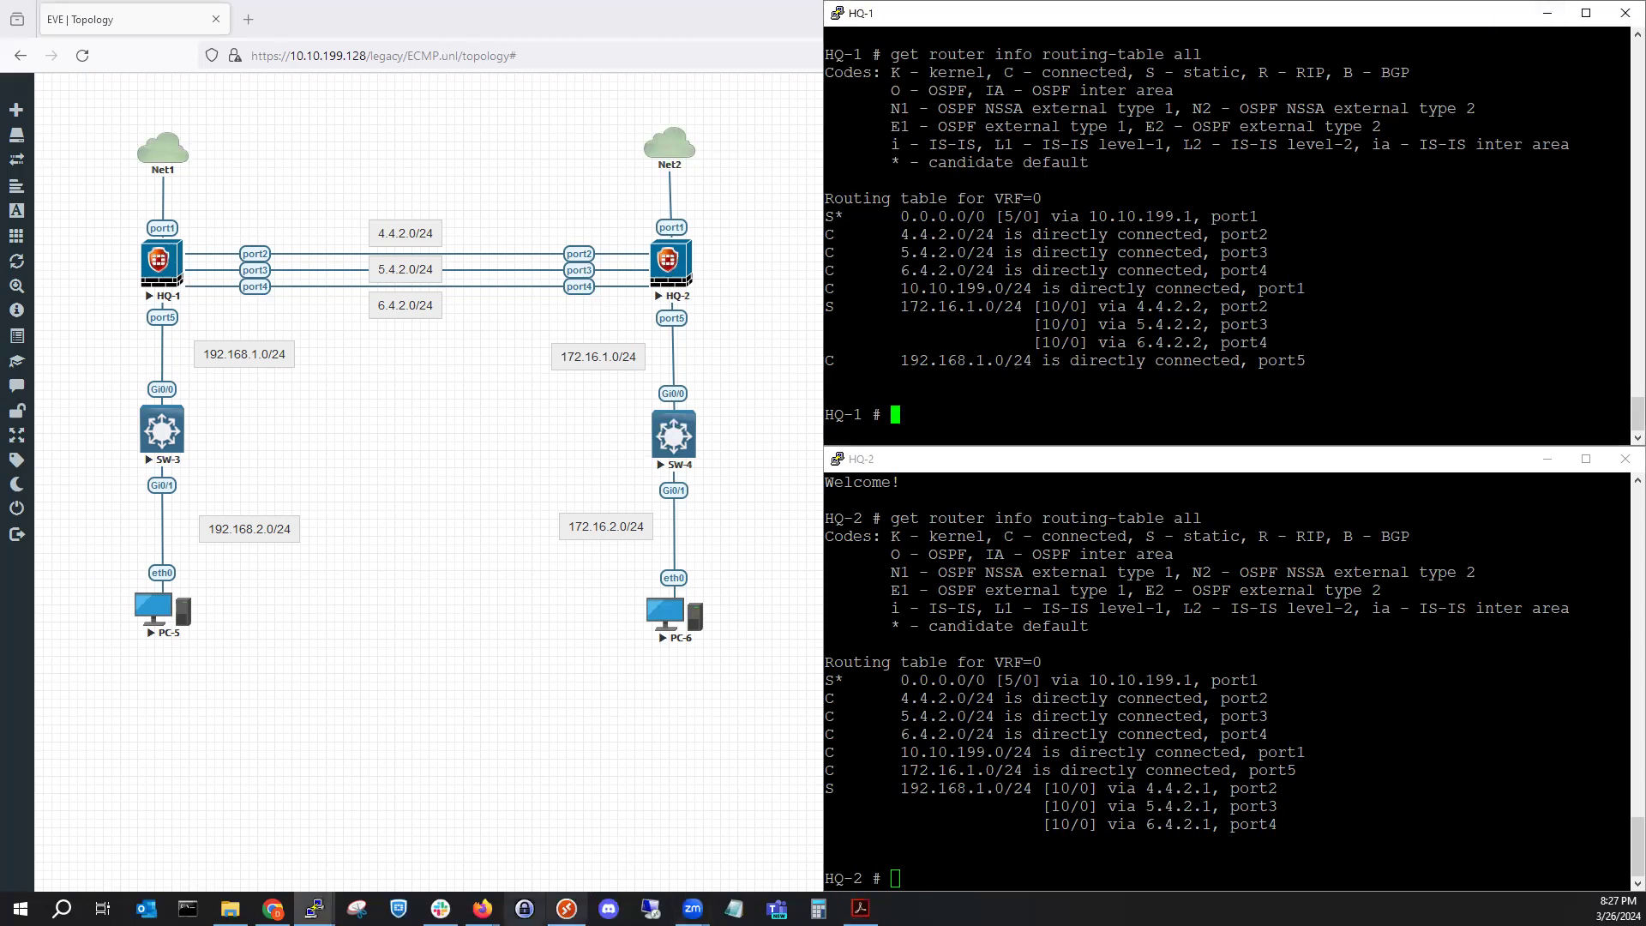
Sign in to the HQ-1 FortiGate web GUI as admin with the account password.
mouse_move(483, 908)
click(385, 831)
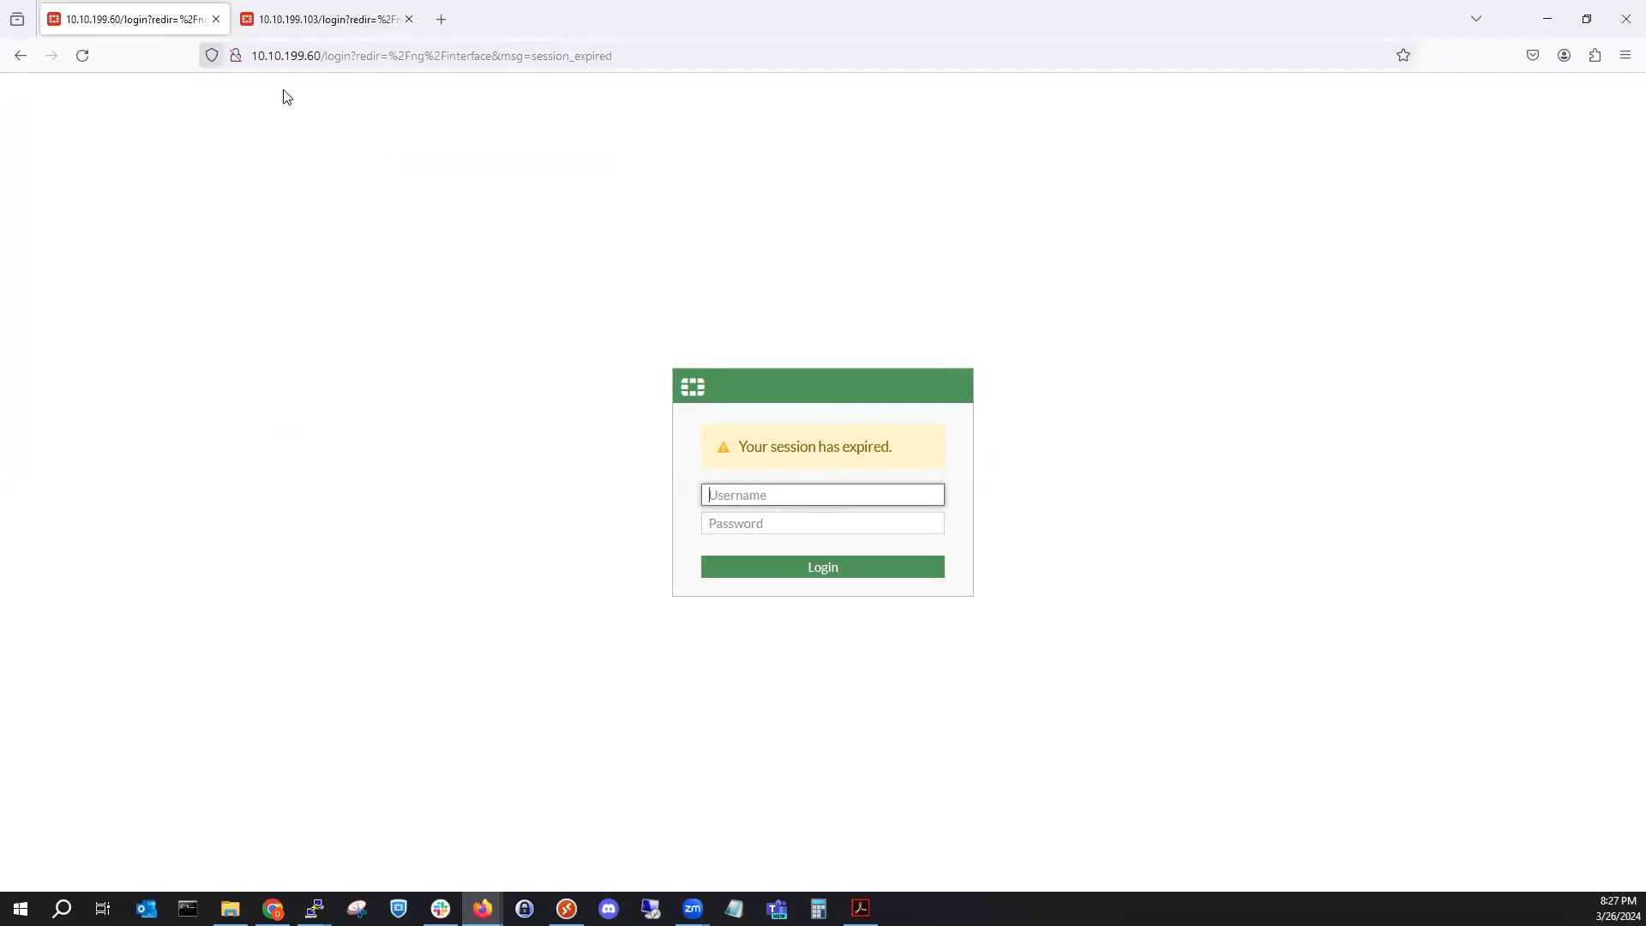
click(807, 510)
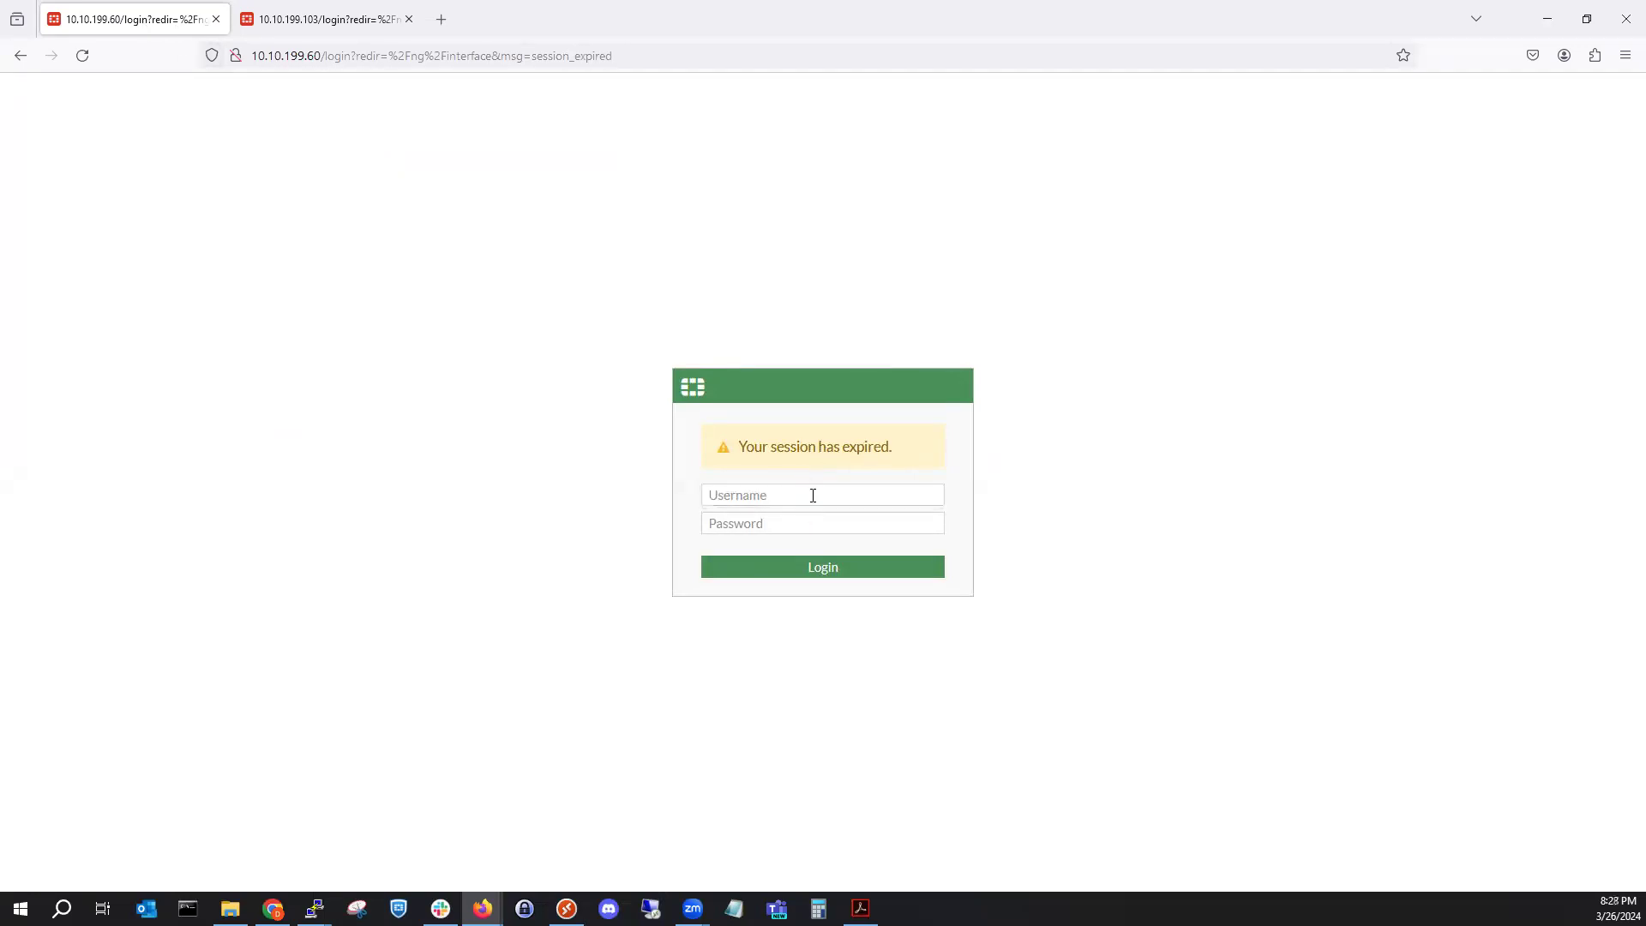
click(807, 496)
text(admin)
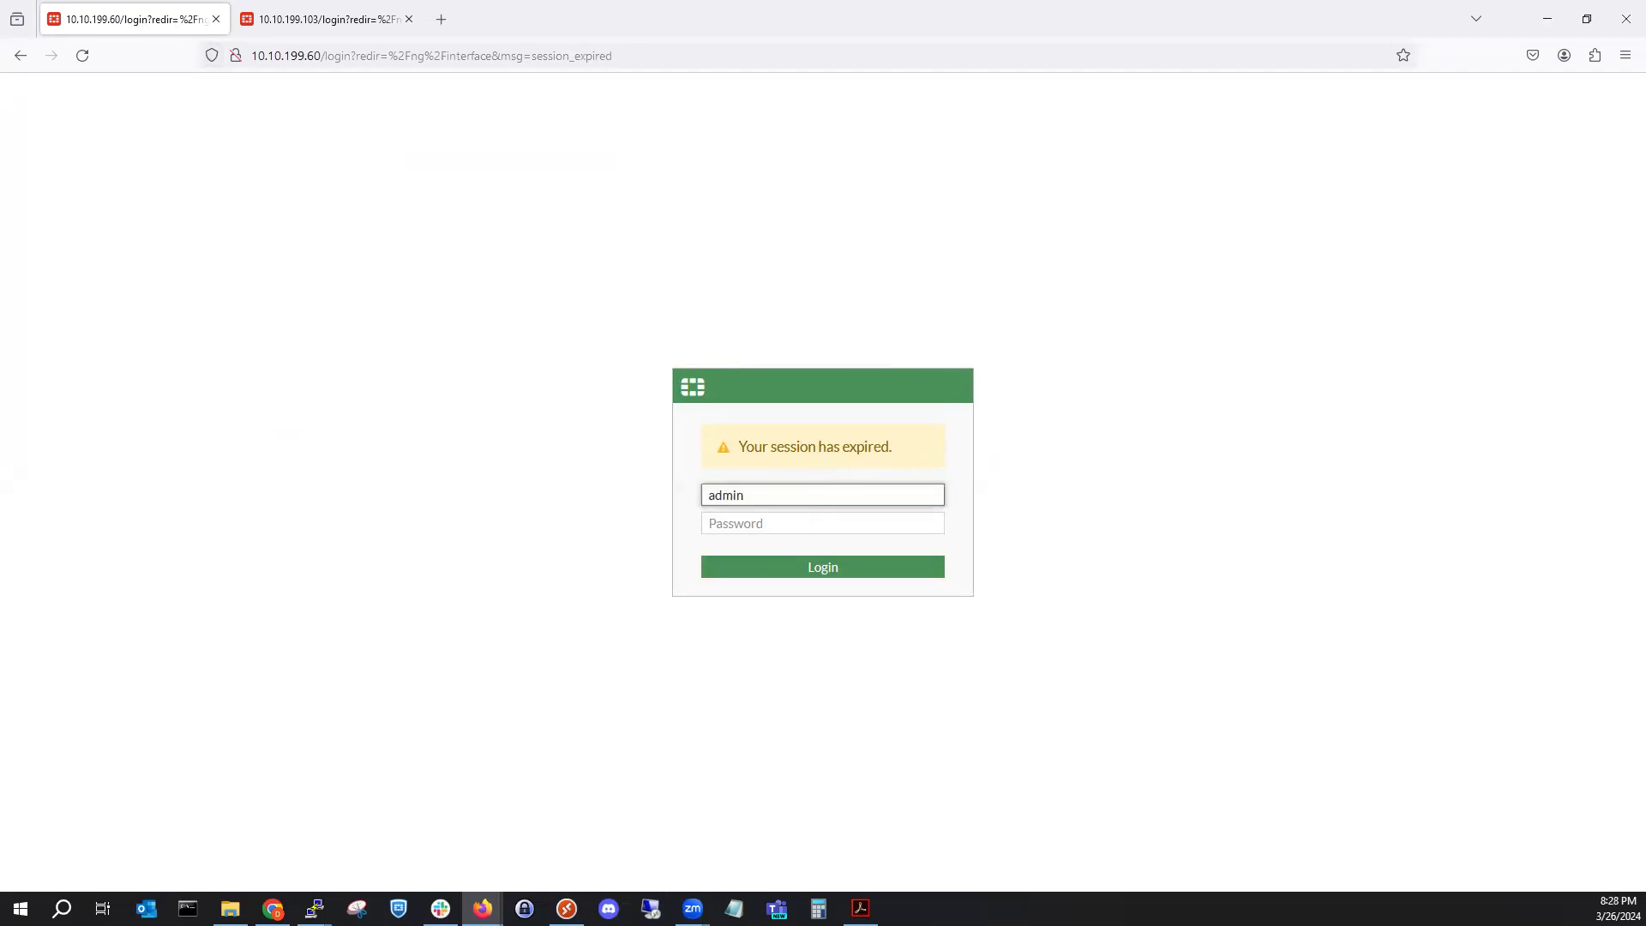
key(Tab)
text(•••••••••)
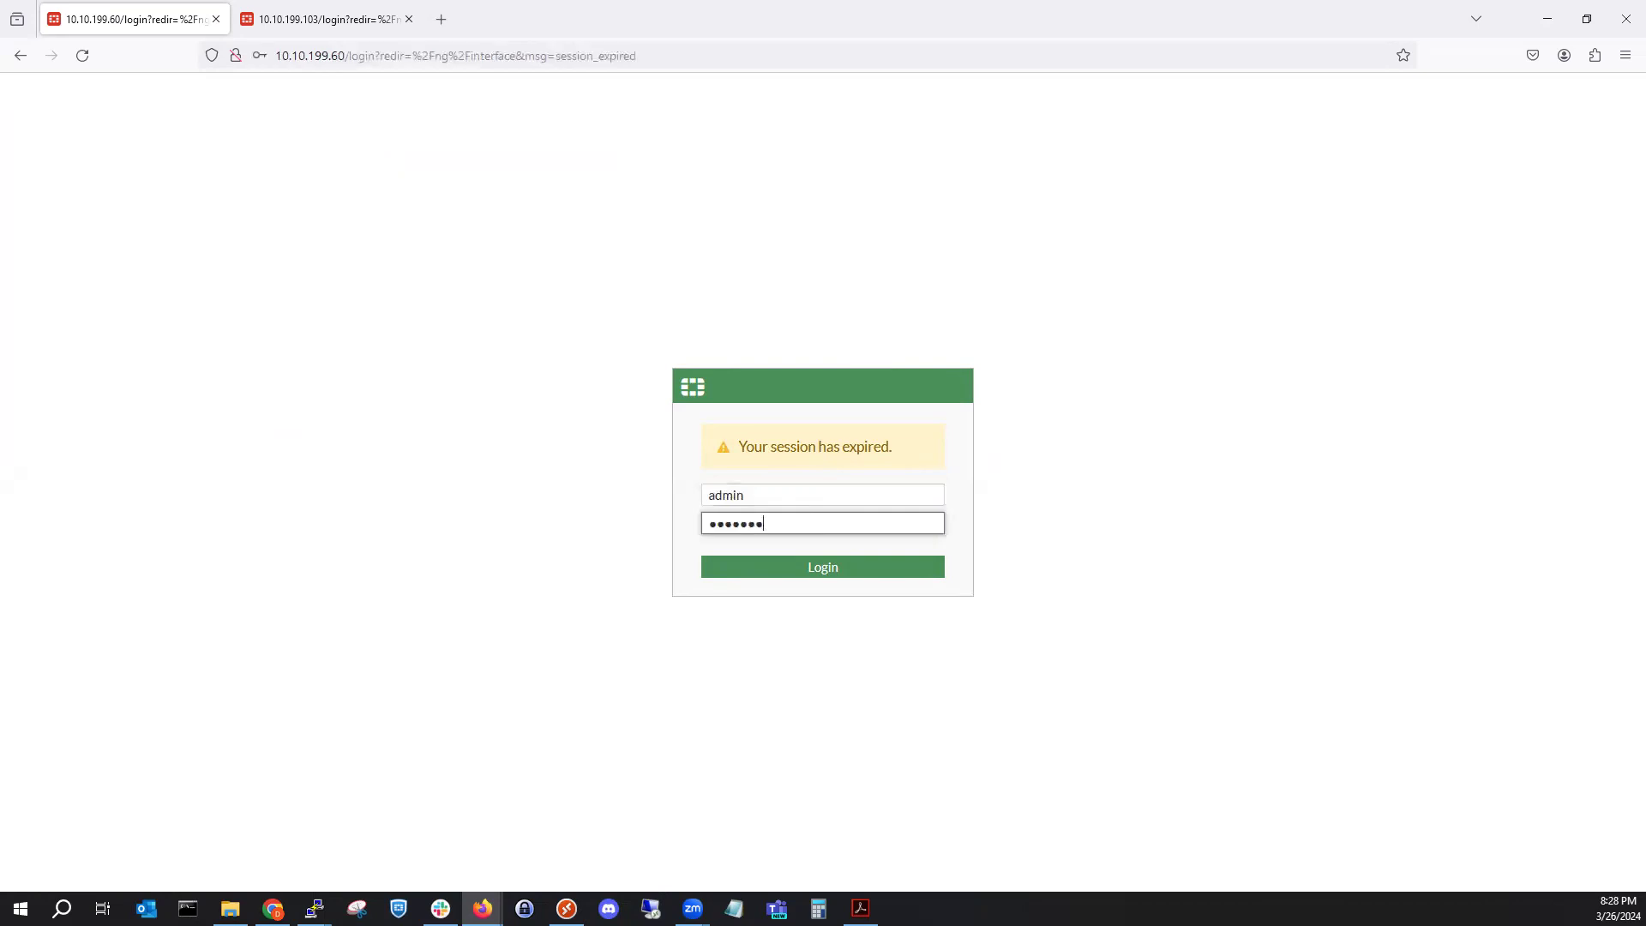
key(Return)
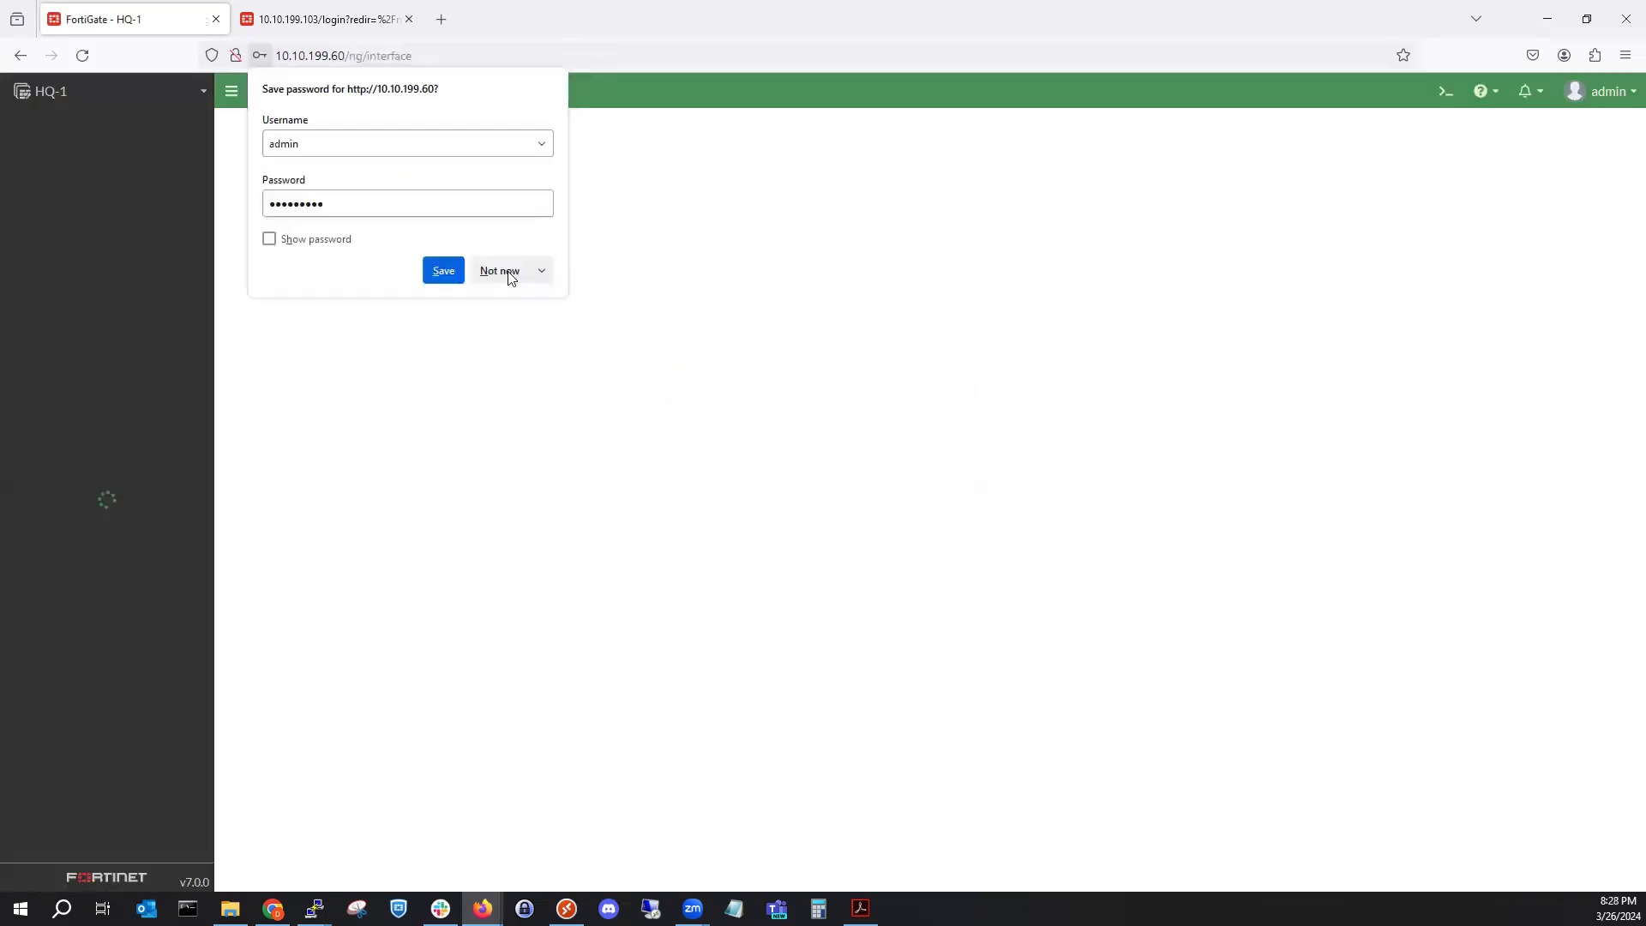
Decline saving the password and open Static Routes, listing three 172.16.1.0/24 routes via WAN1–WAN3.
click(504, 270)
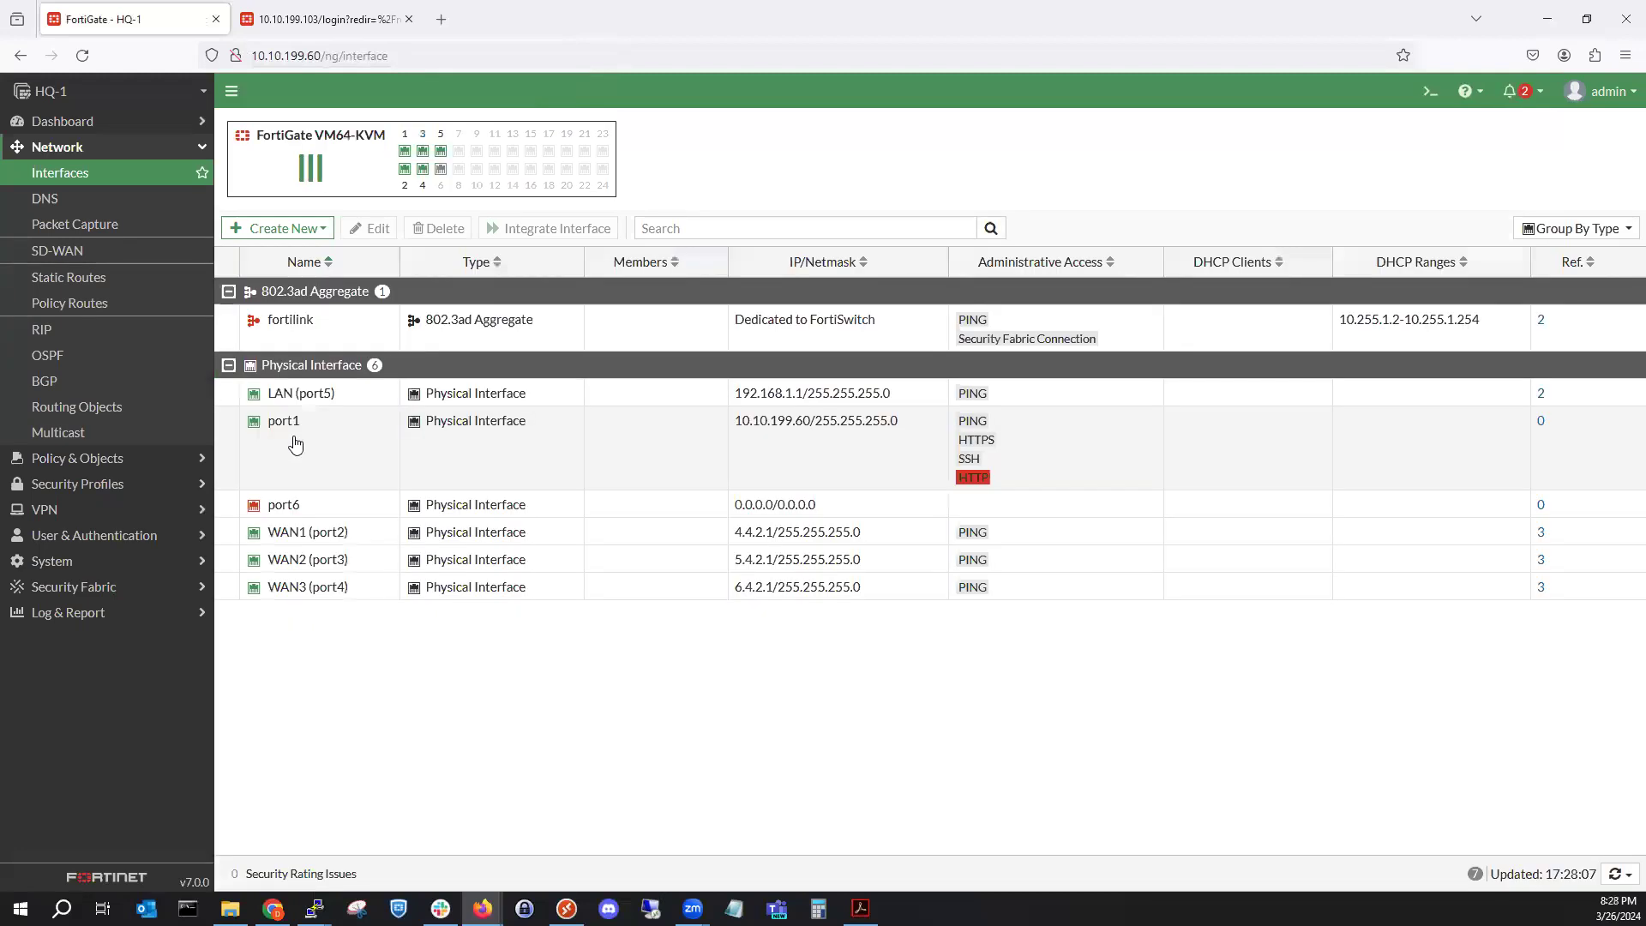
click(879, 405)
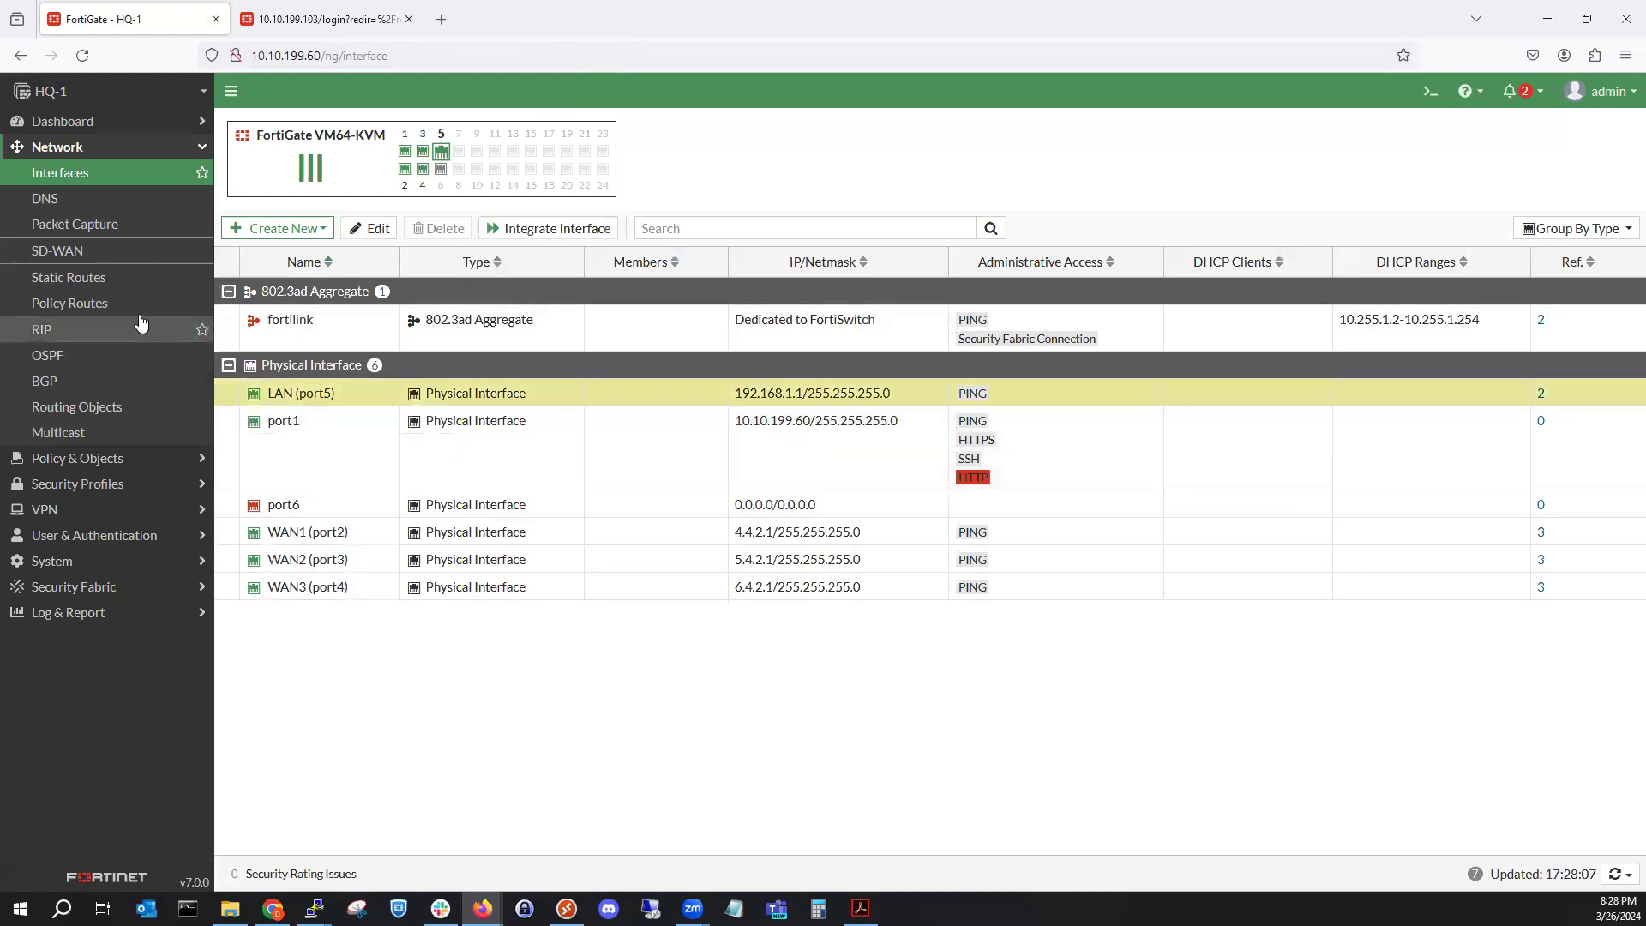
click(115, 279)
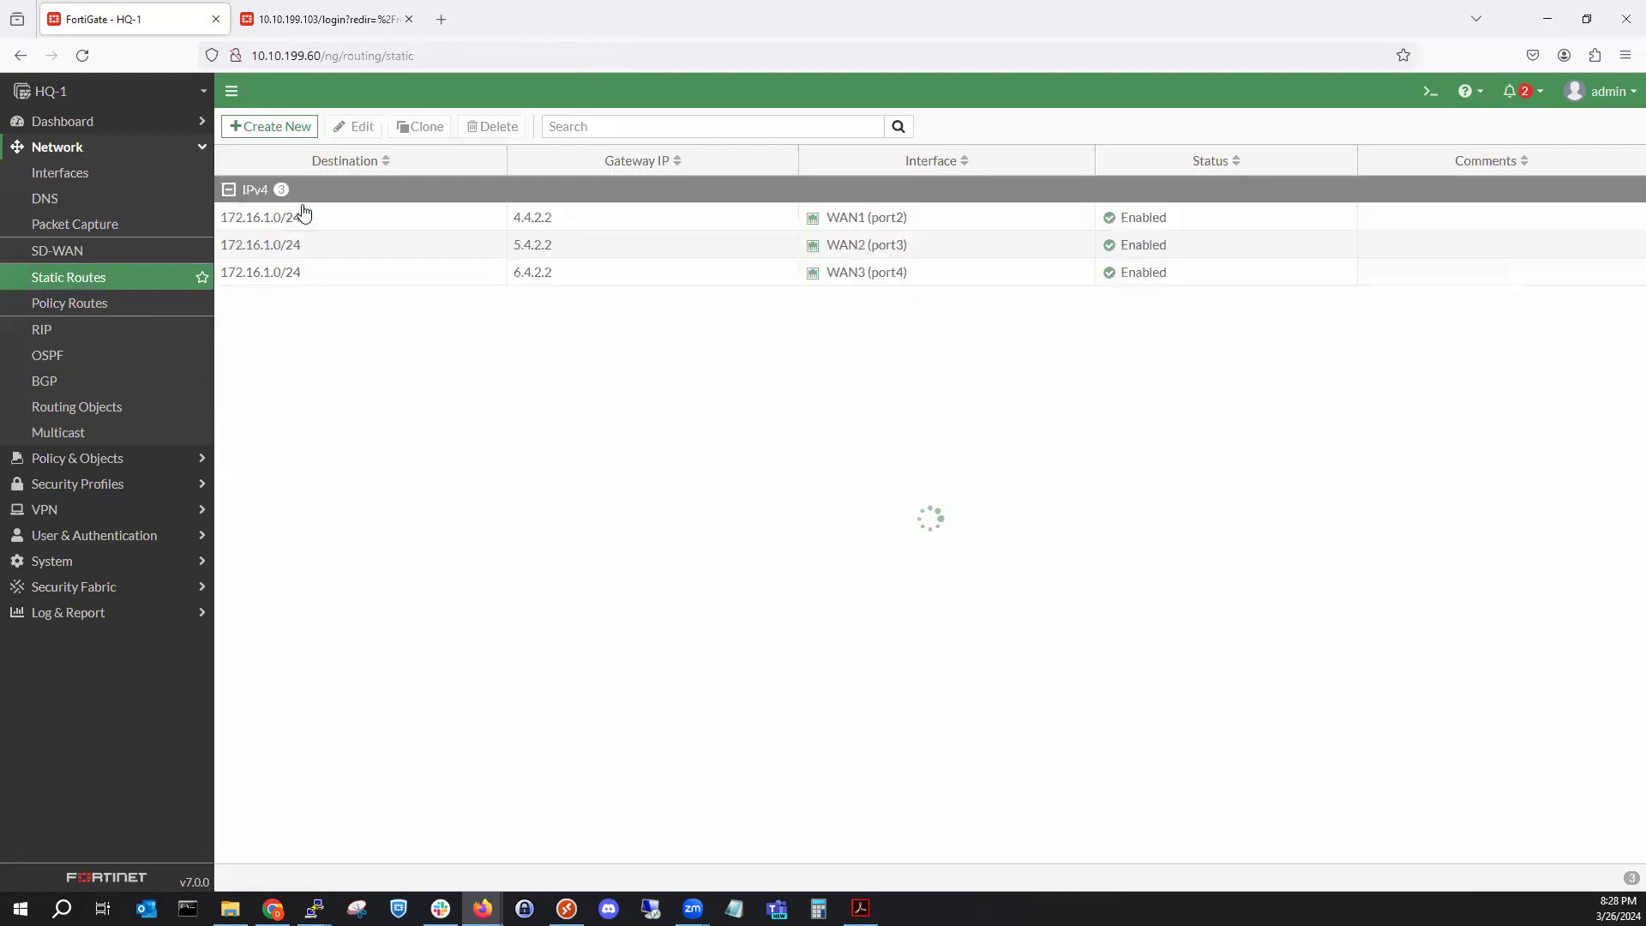
Create an HQ-1 static route for 192.168.2.0/24 via gateway 192.168.1.2, interface LAN (port5).
click(291, 137)
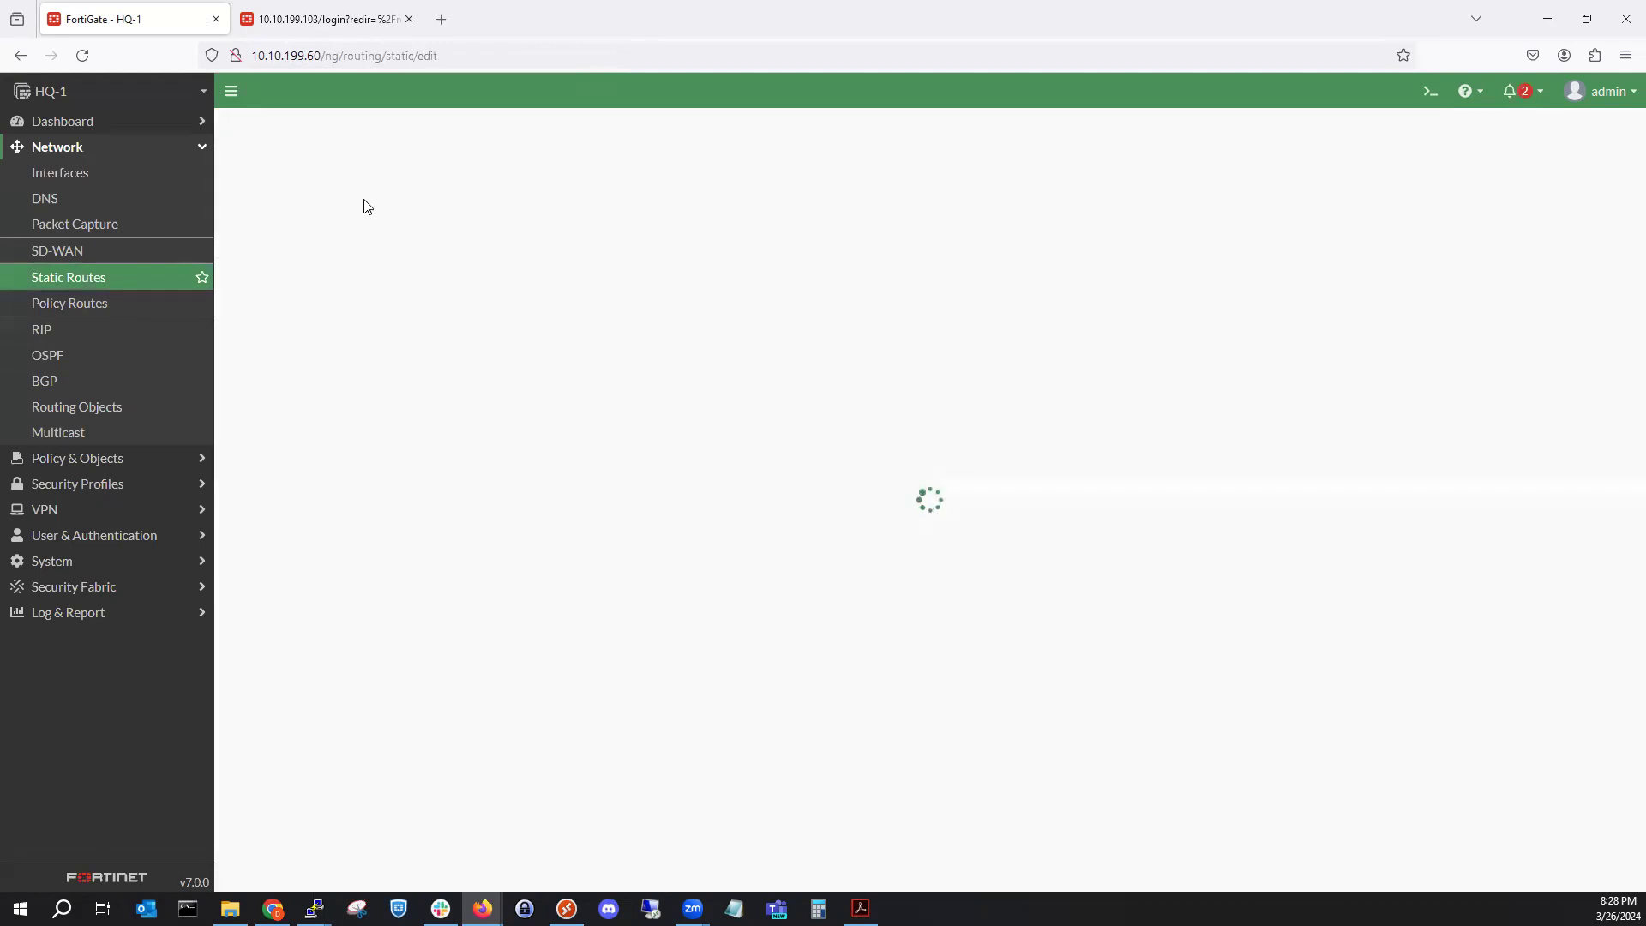
click(470, 216)
triple_click(467, 217)
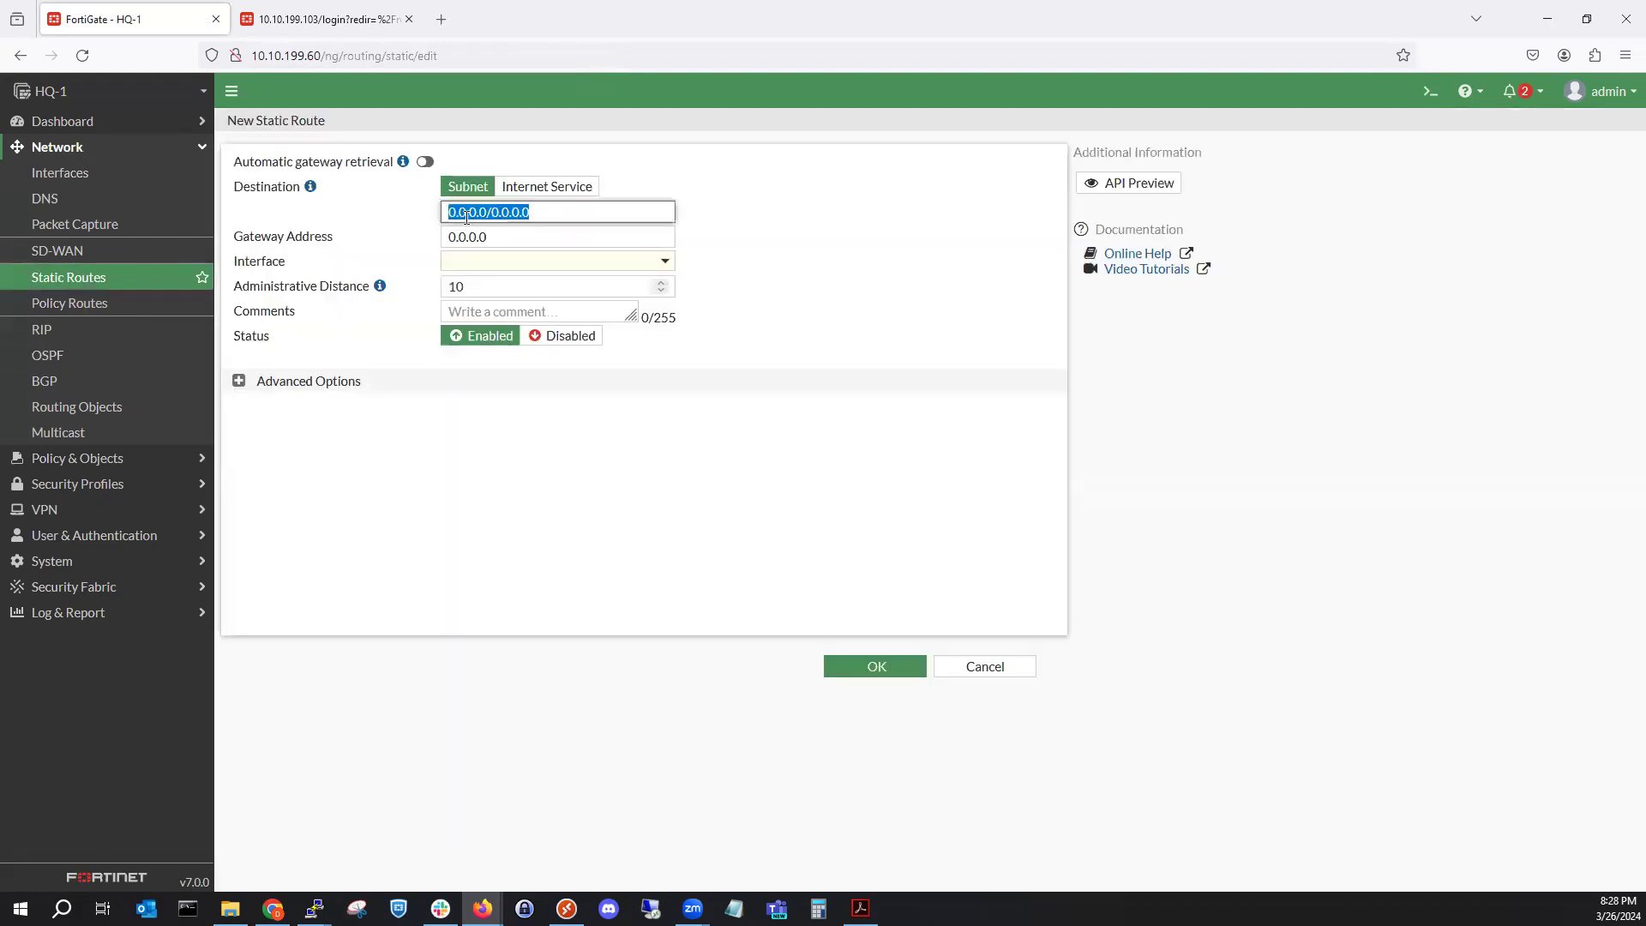
text(192.168.2.0/24)
click(499, 241)
double_click(499, 241)
text(168.1.1)
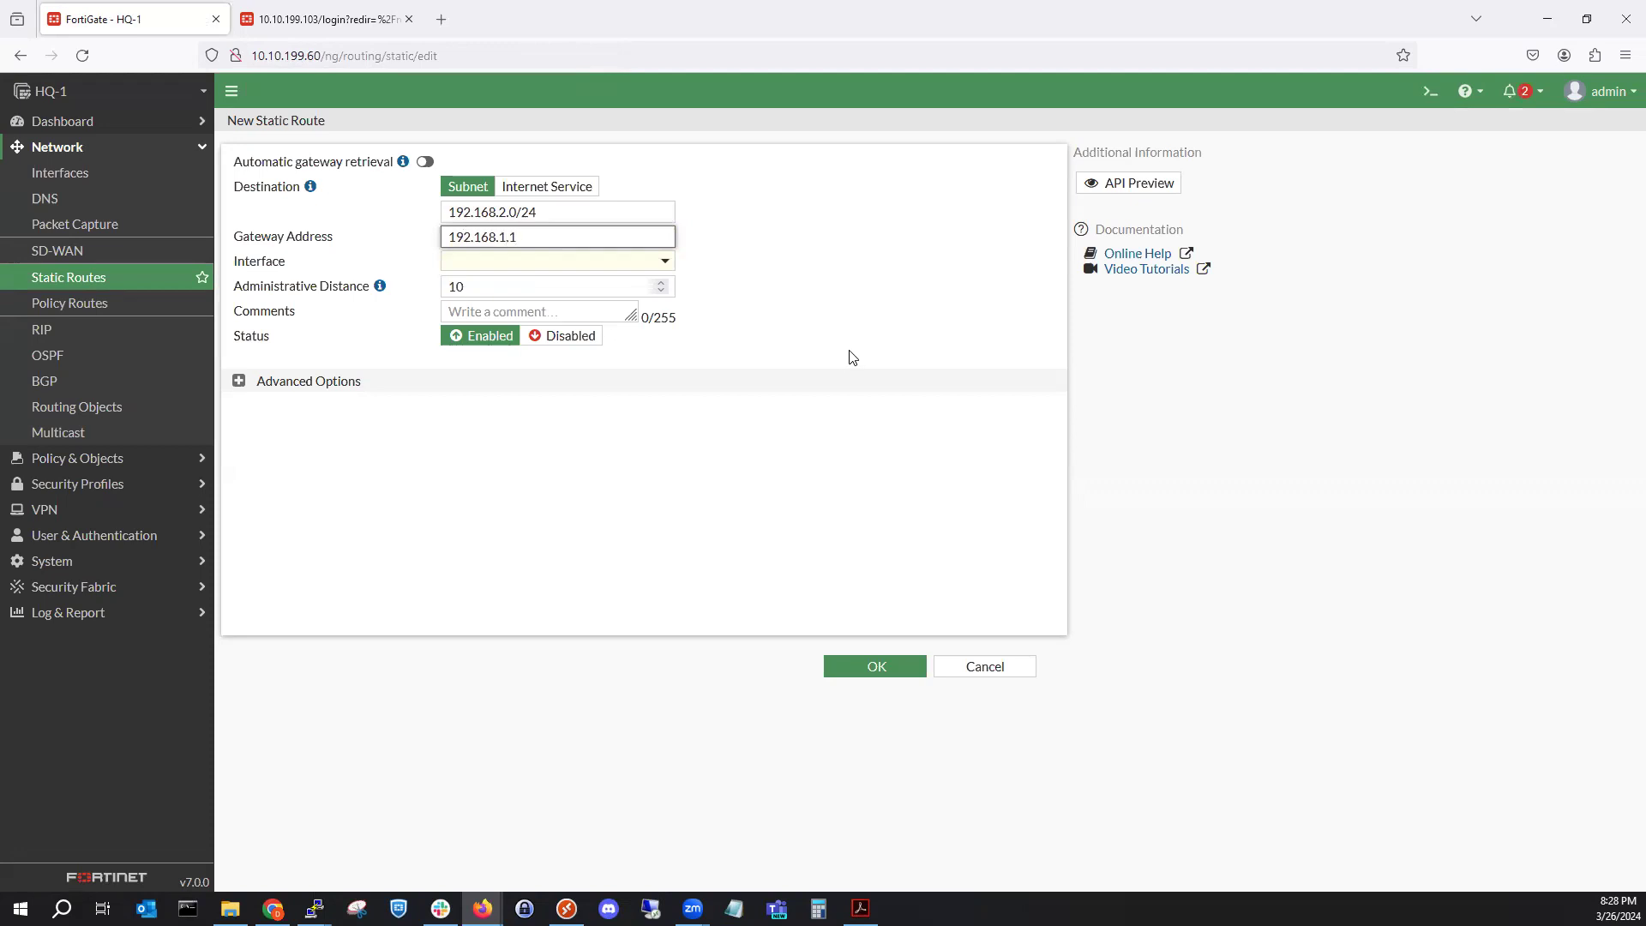
click(851, 357)
click(600, 240)
click(781, 288)
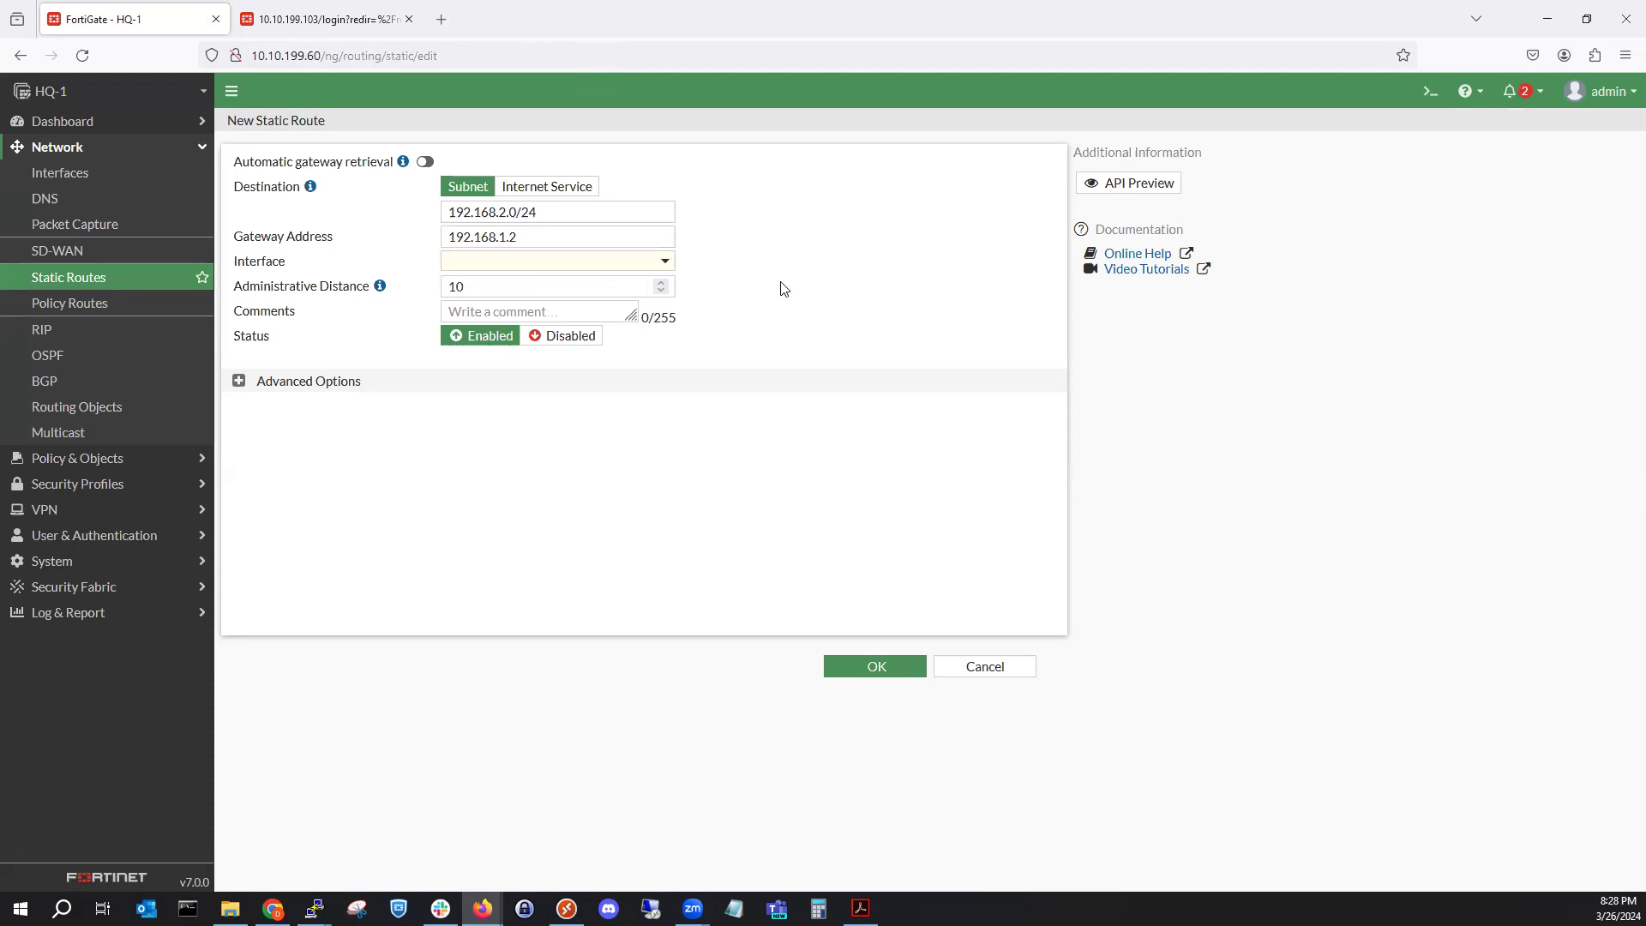
click(874, 667)
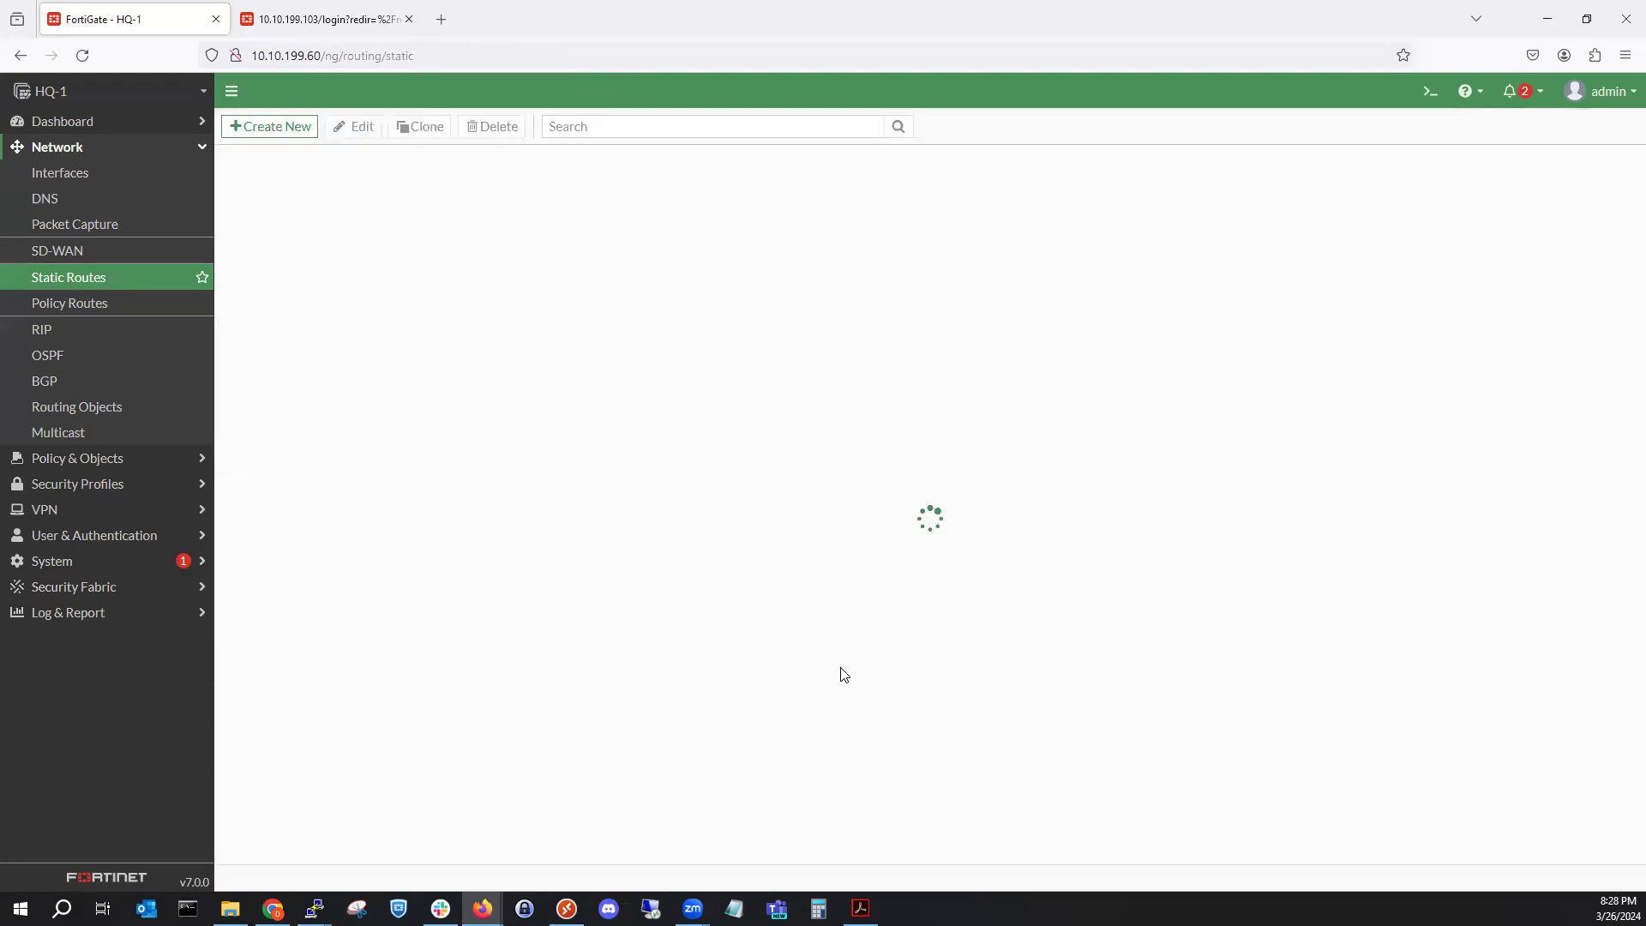
In the HQ-2 tab, log in with the admin account and its password, declining Firefox's password save.
click(302, 25)
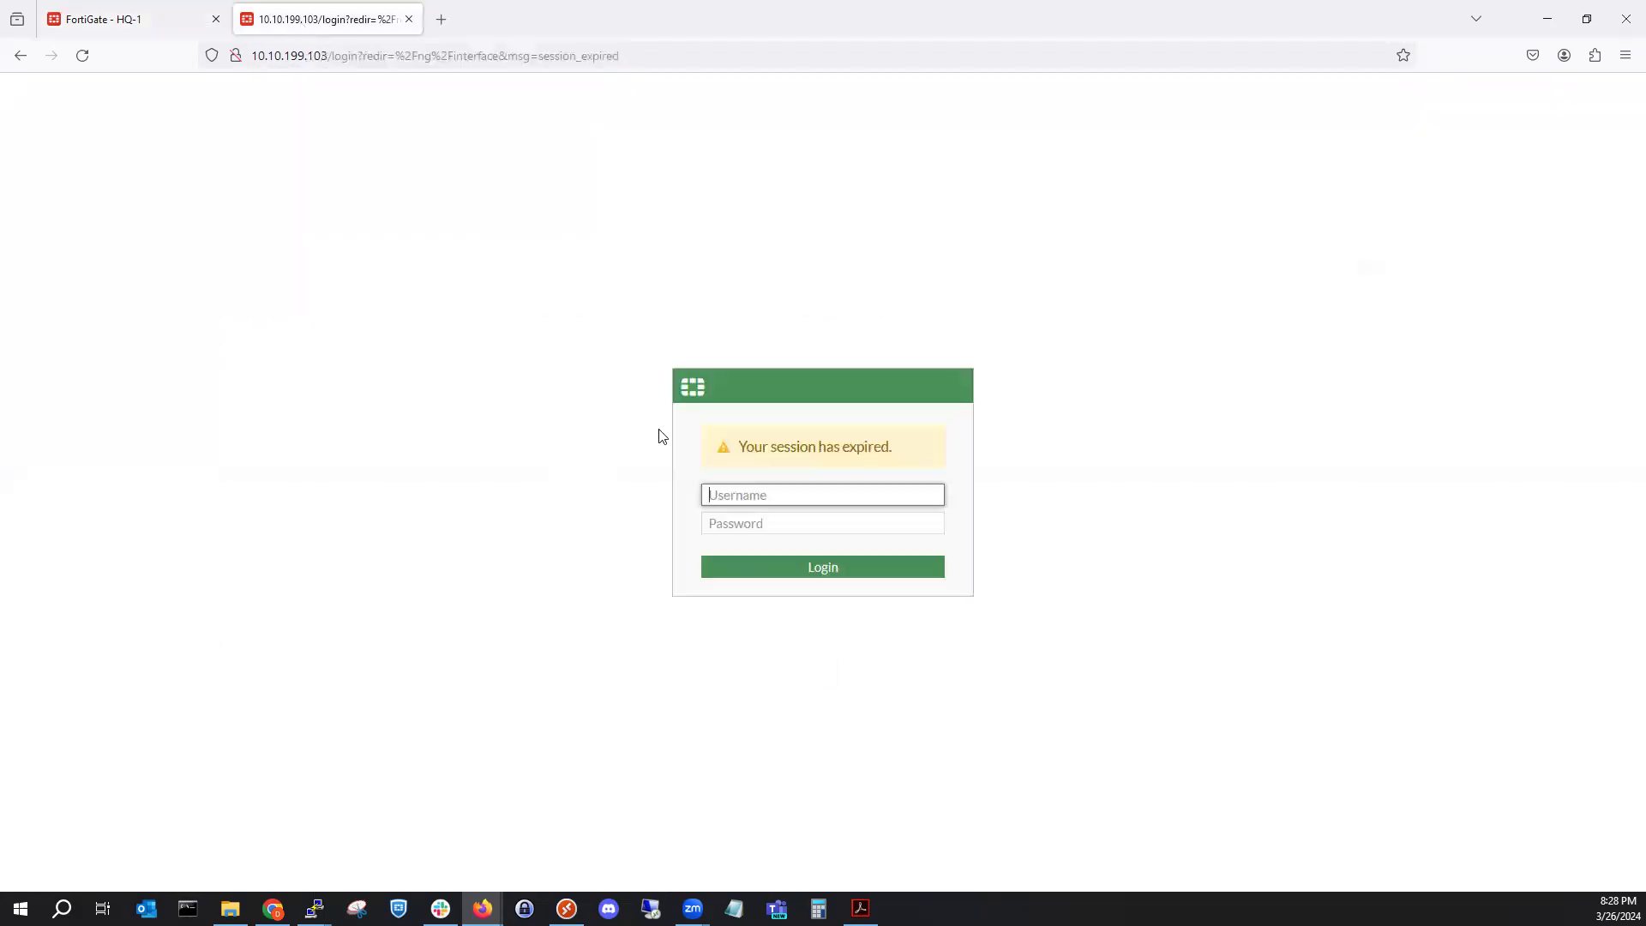
text(admin)
key(Tab)
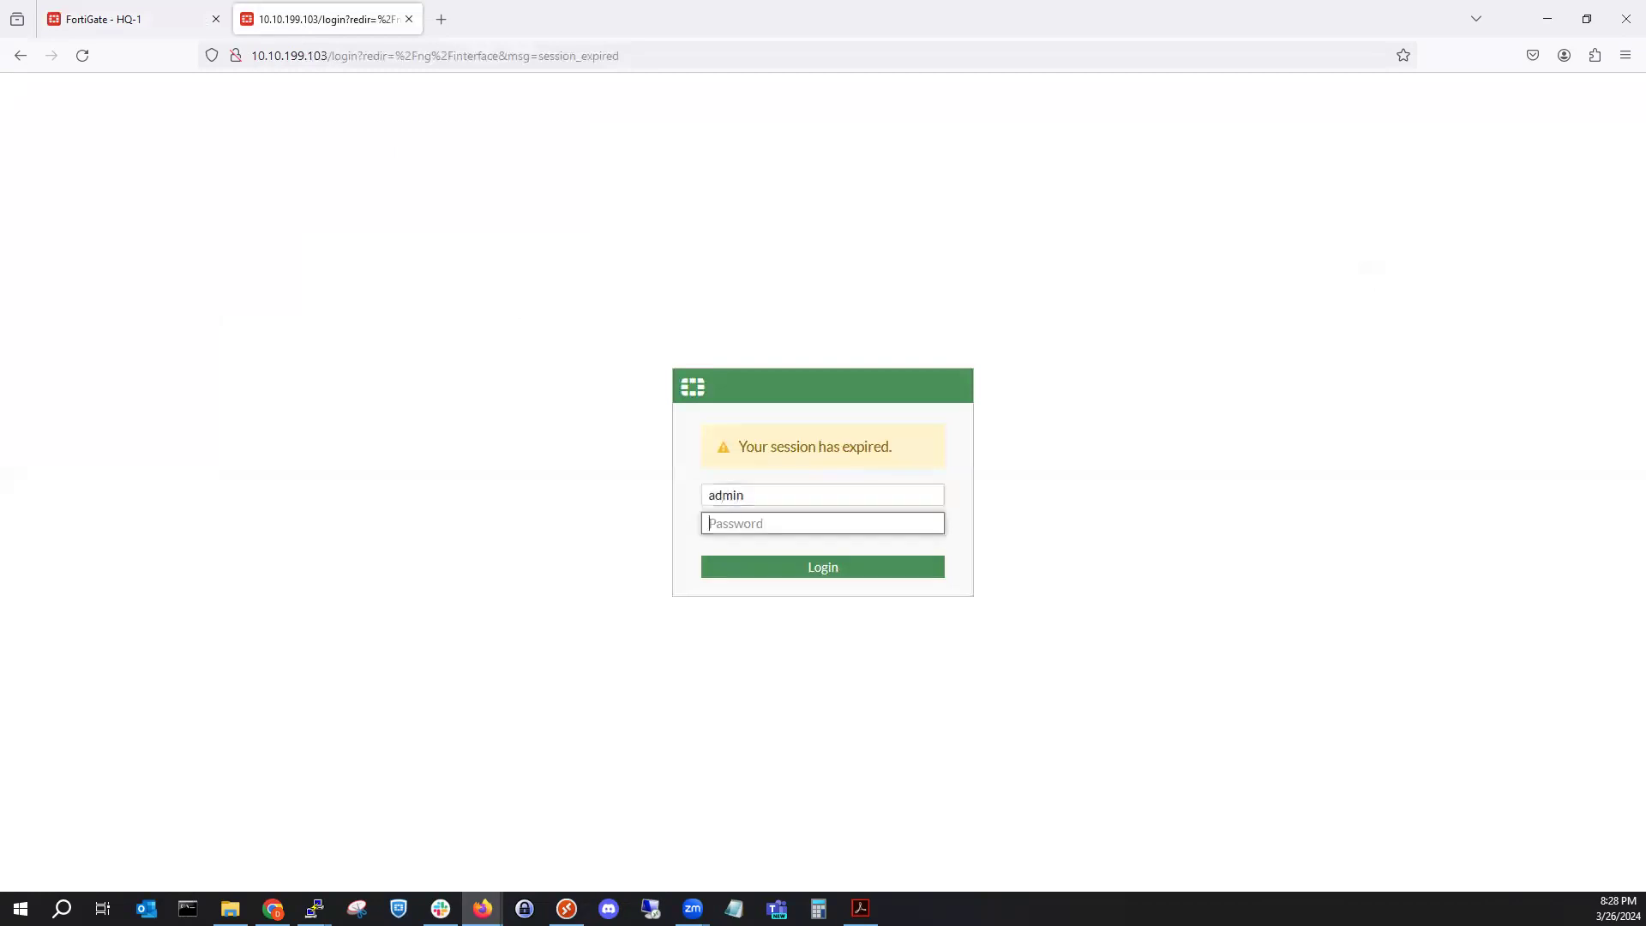
text(•••••••)
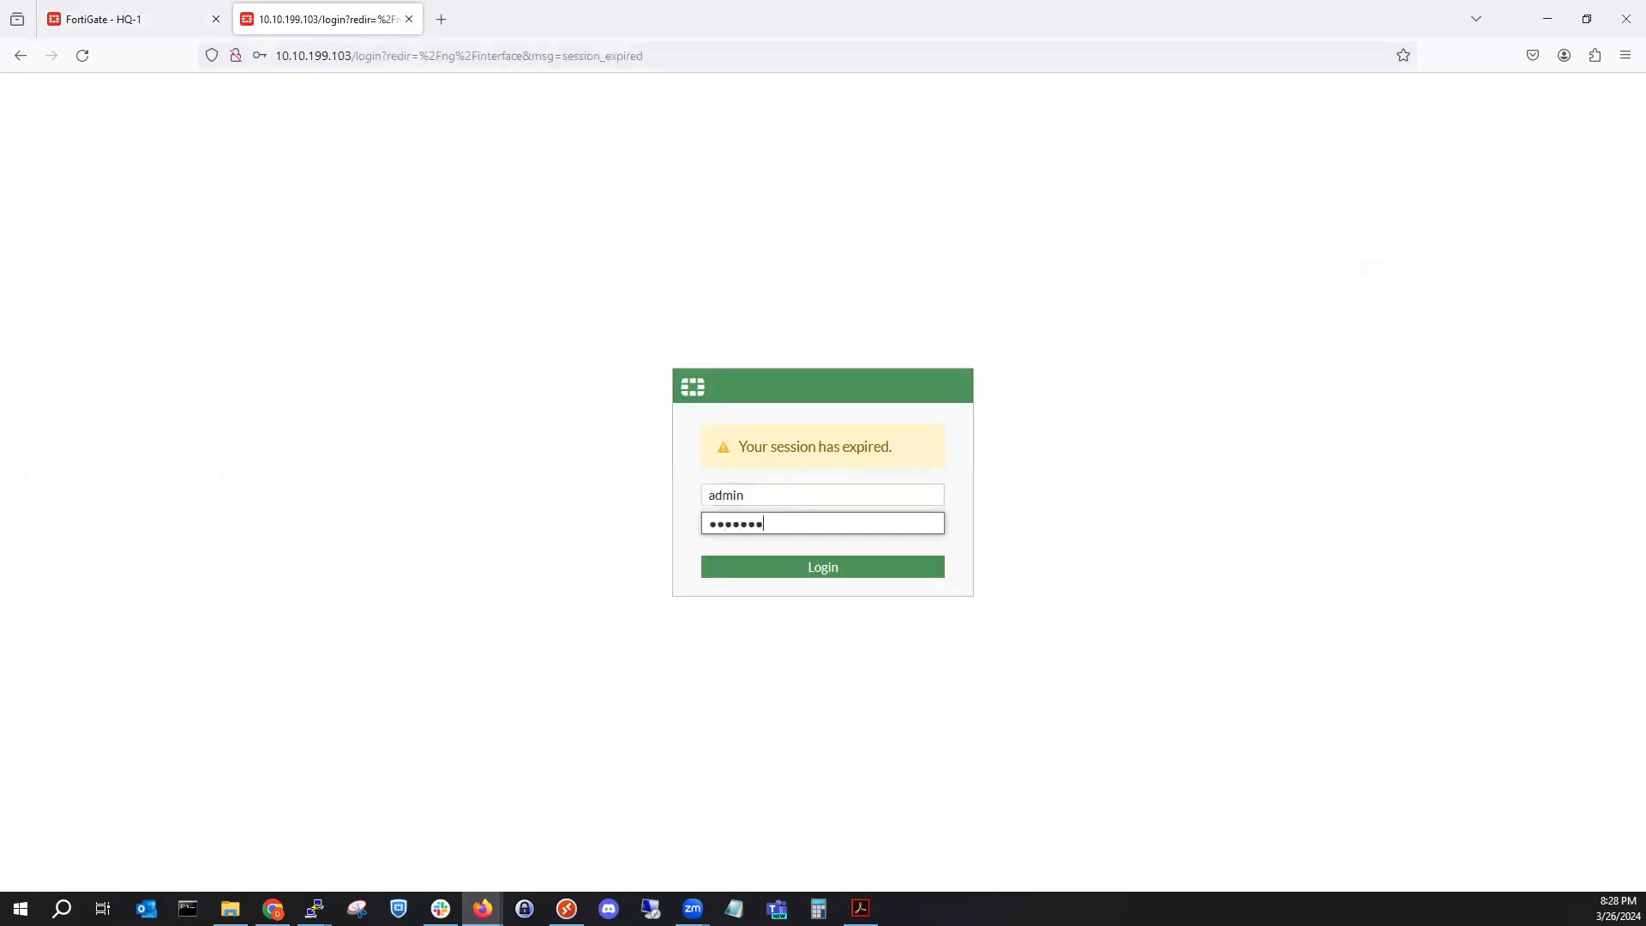
text(••)
key(Return)
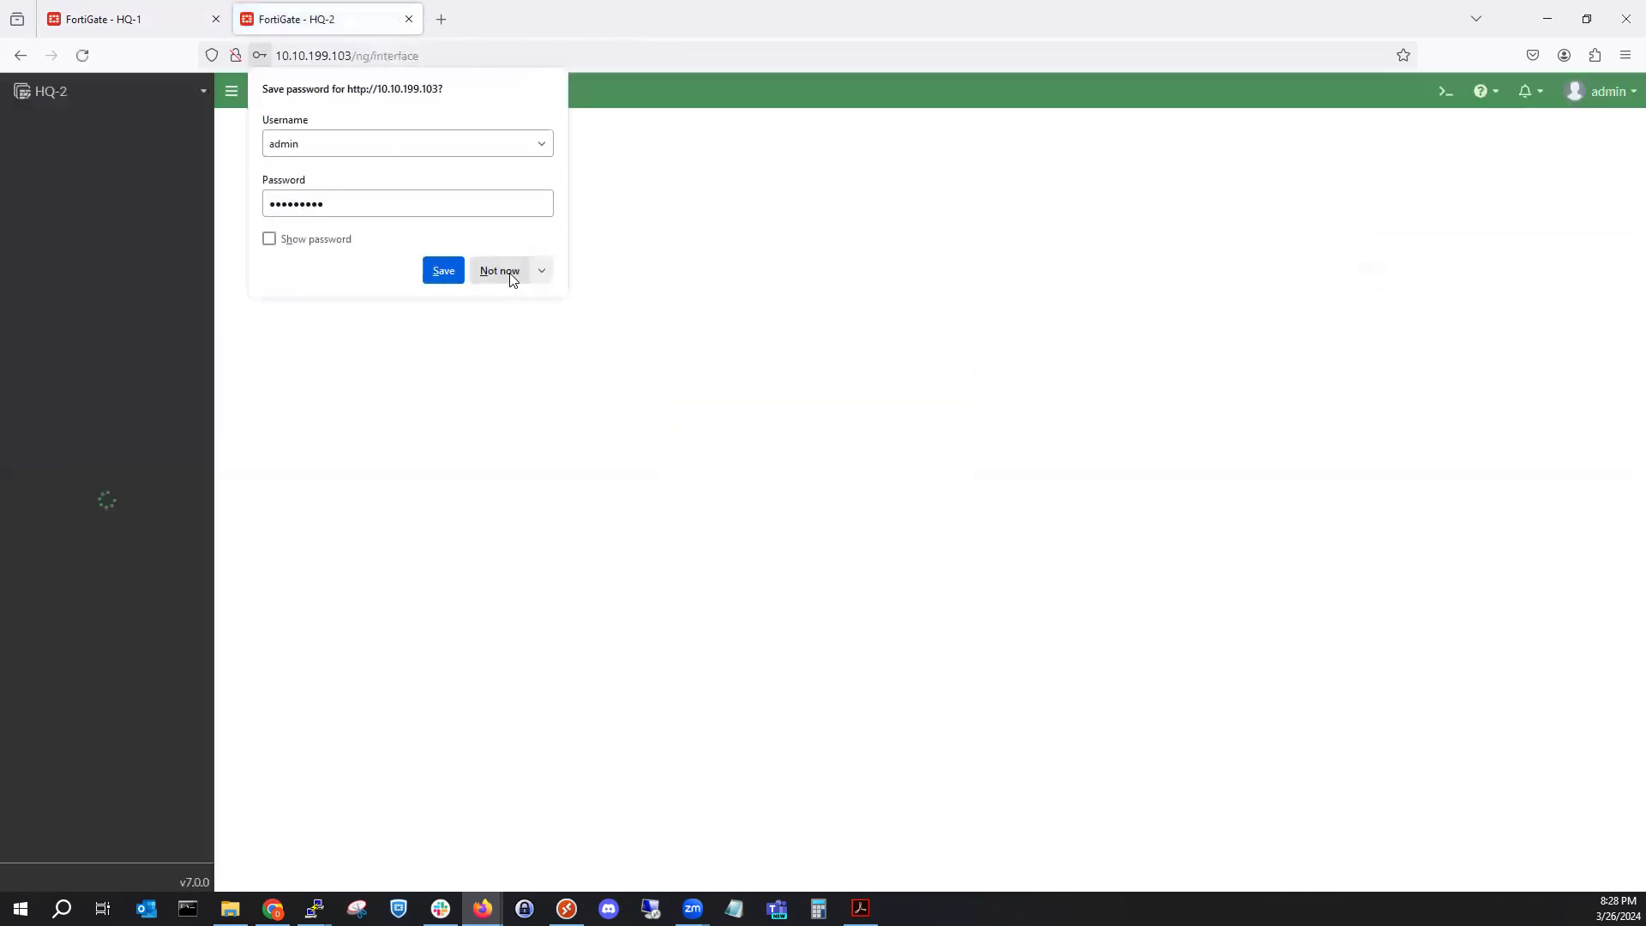
click(500, 271)
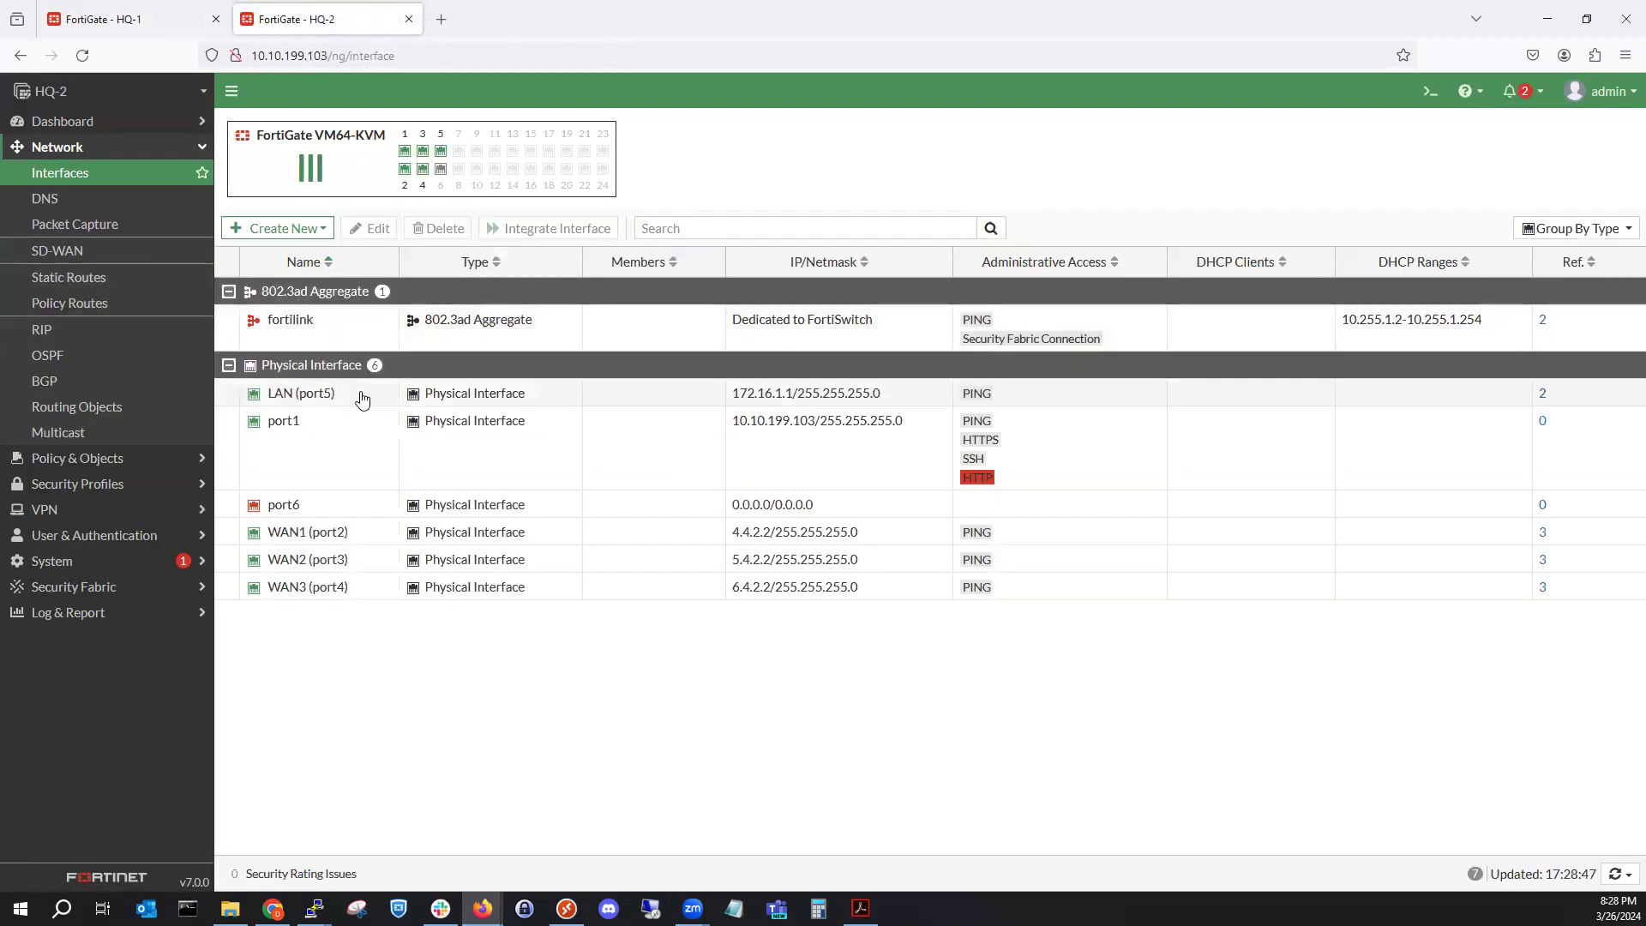
On HQ-2, create a static route for 172.16.2.0/24 via gateway 172.16.1.2 on LAN (port5).
click(127, 278)
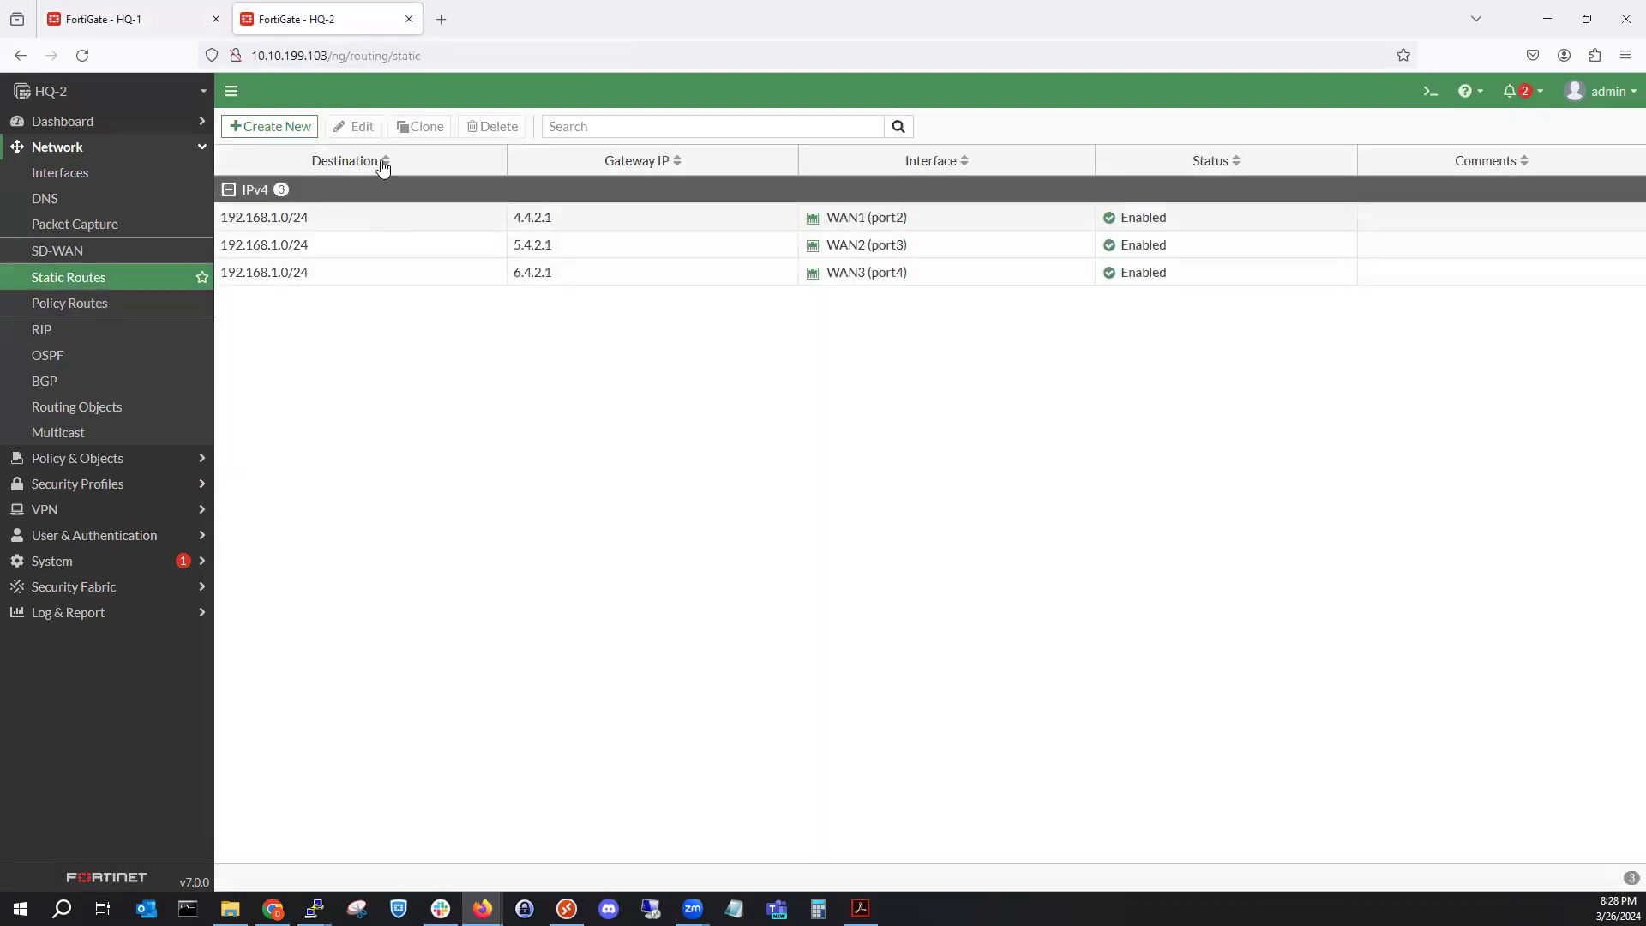
click(289, 126)
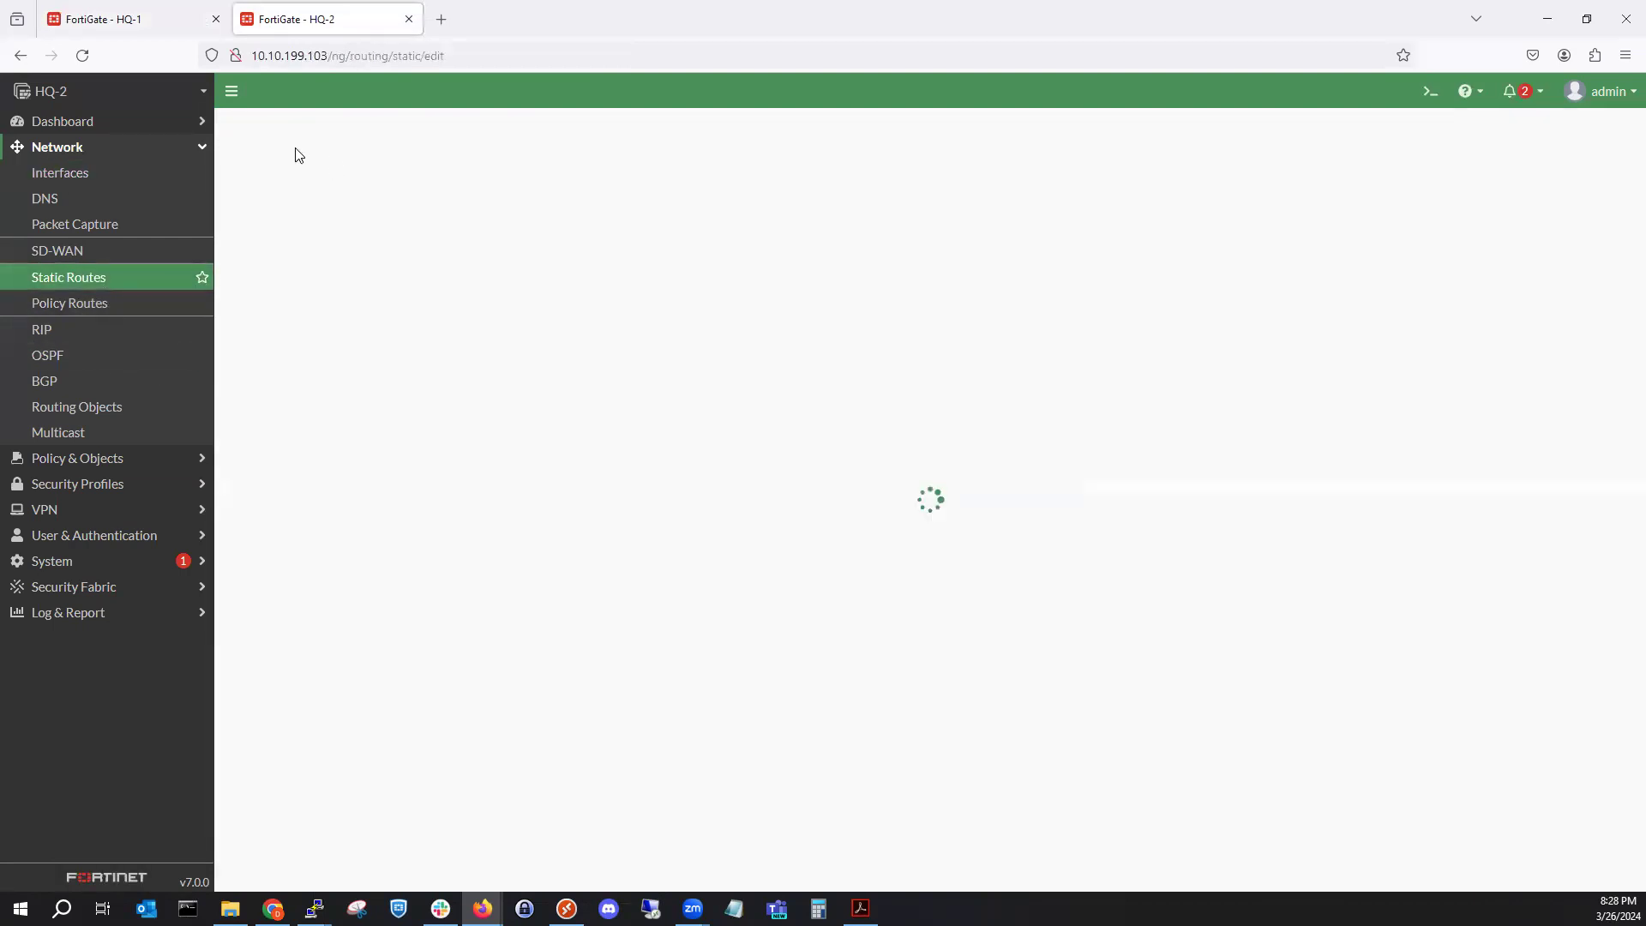
click(463, 213)
triple_click(465, 214)
text(172.16.)
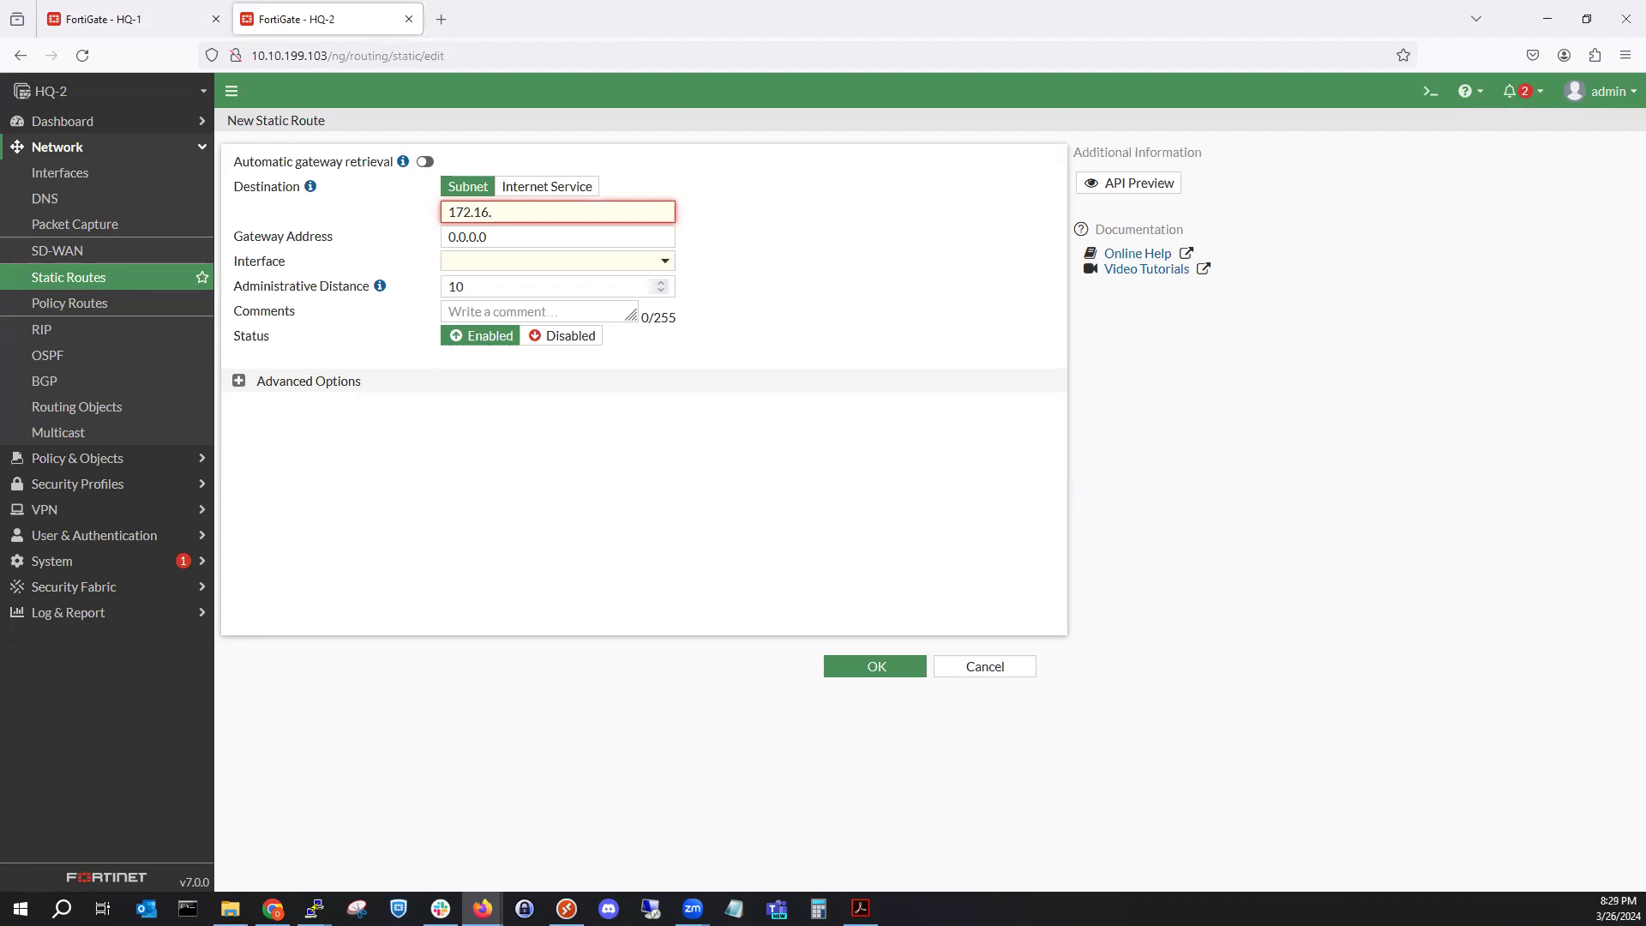
text(2.0/24)
click(510, 236)
key(ctrl+a)
text(1)
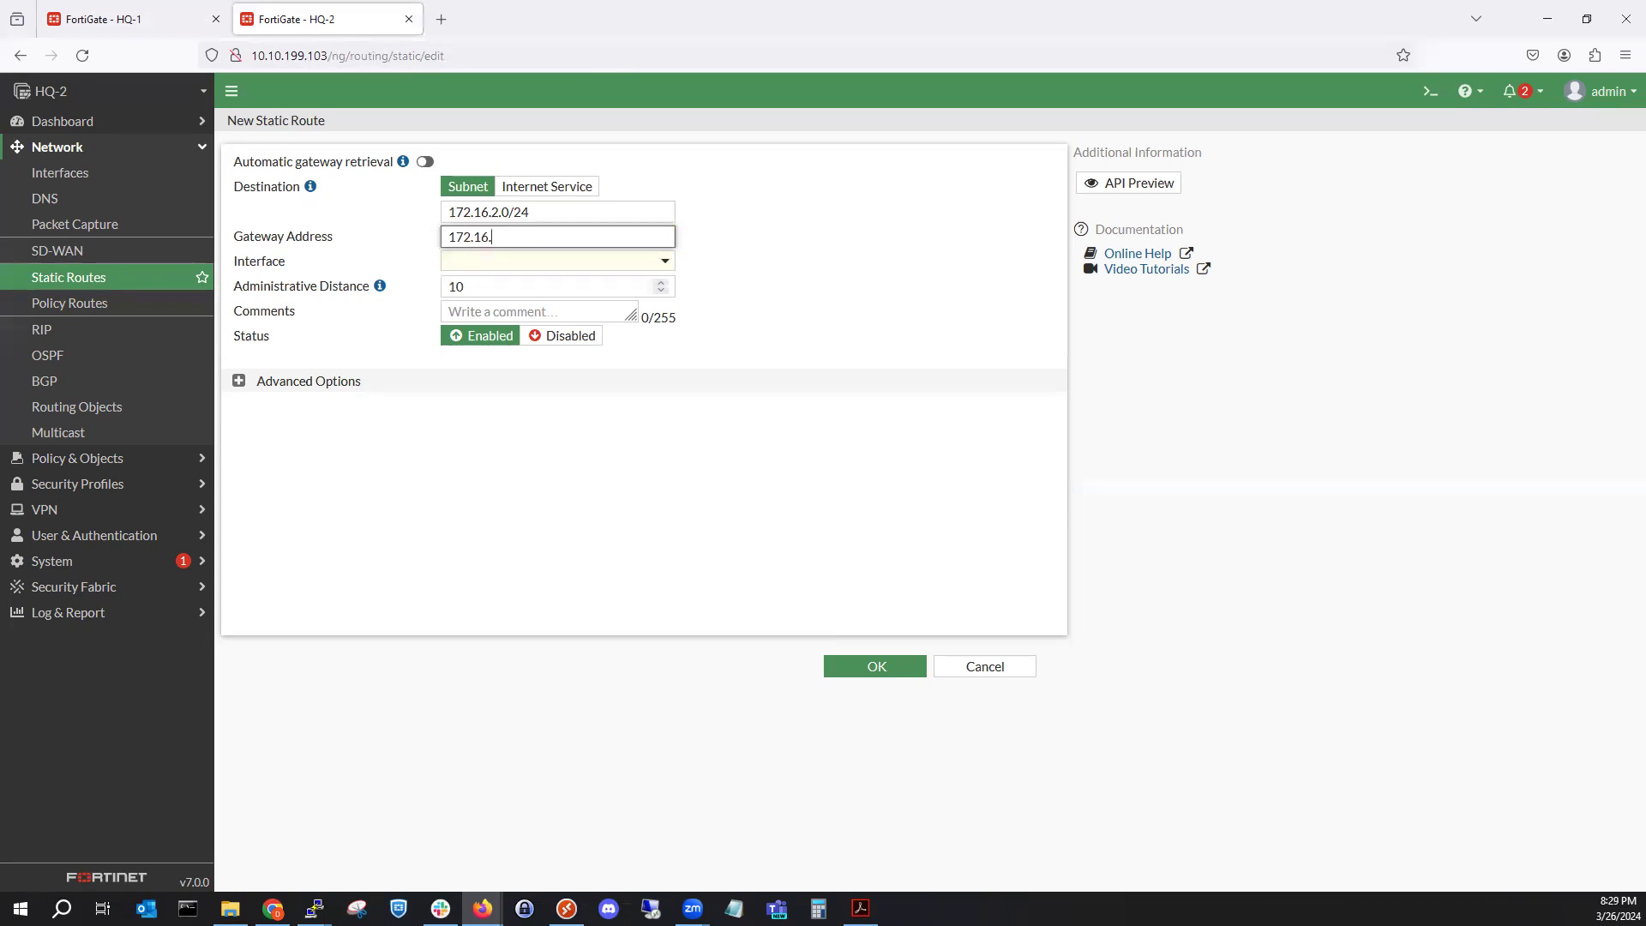
click(1014, 409)
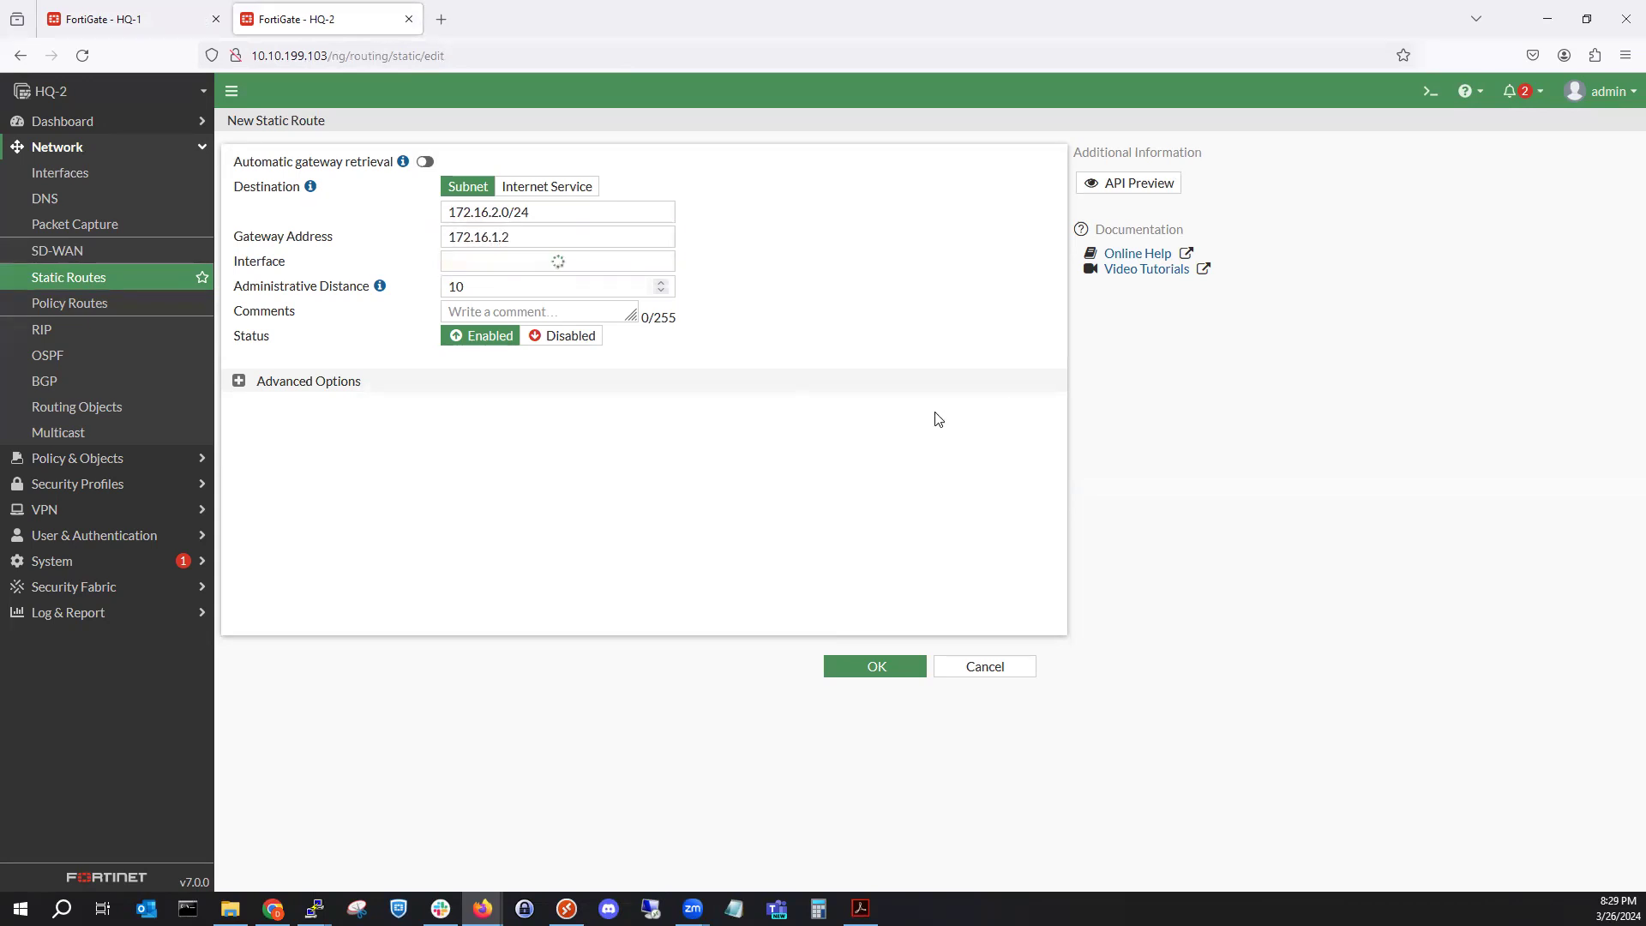
click(876, 670)
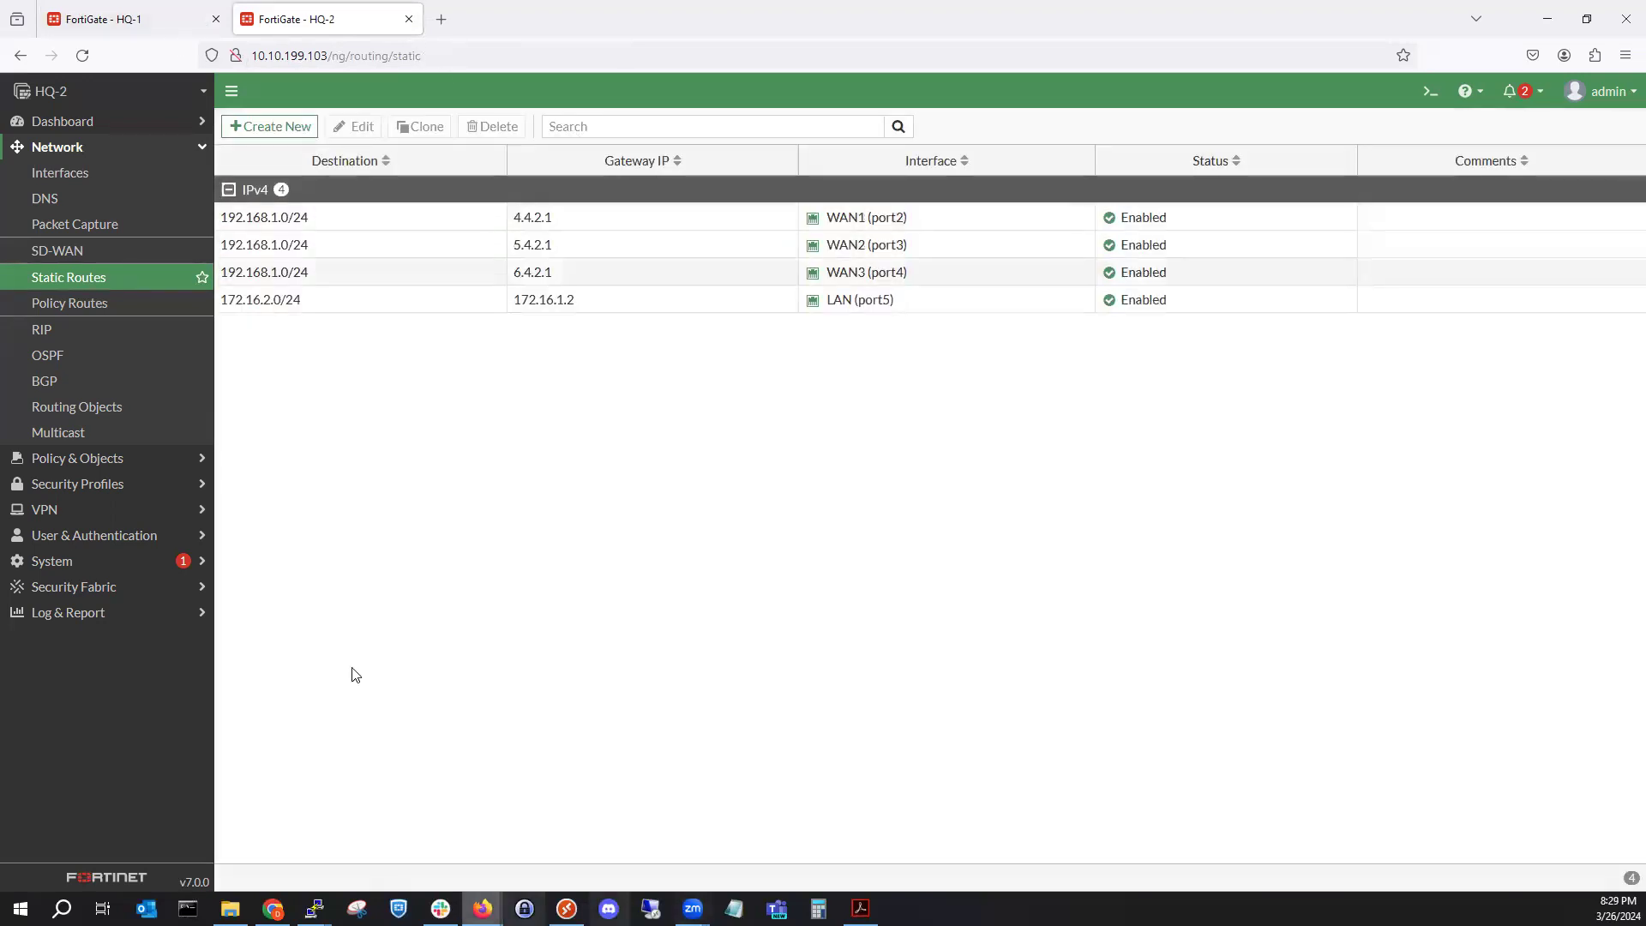
click(77, 17)
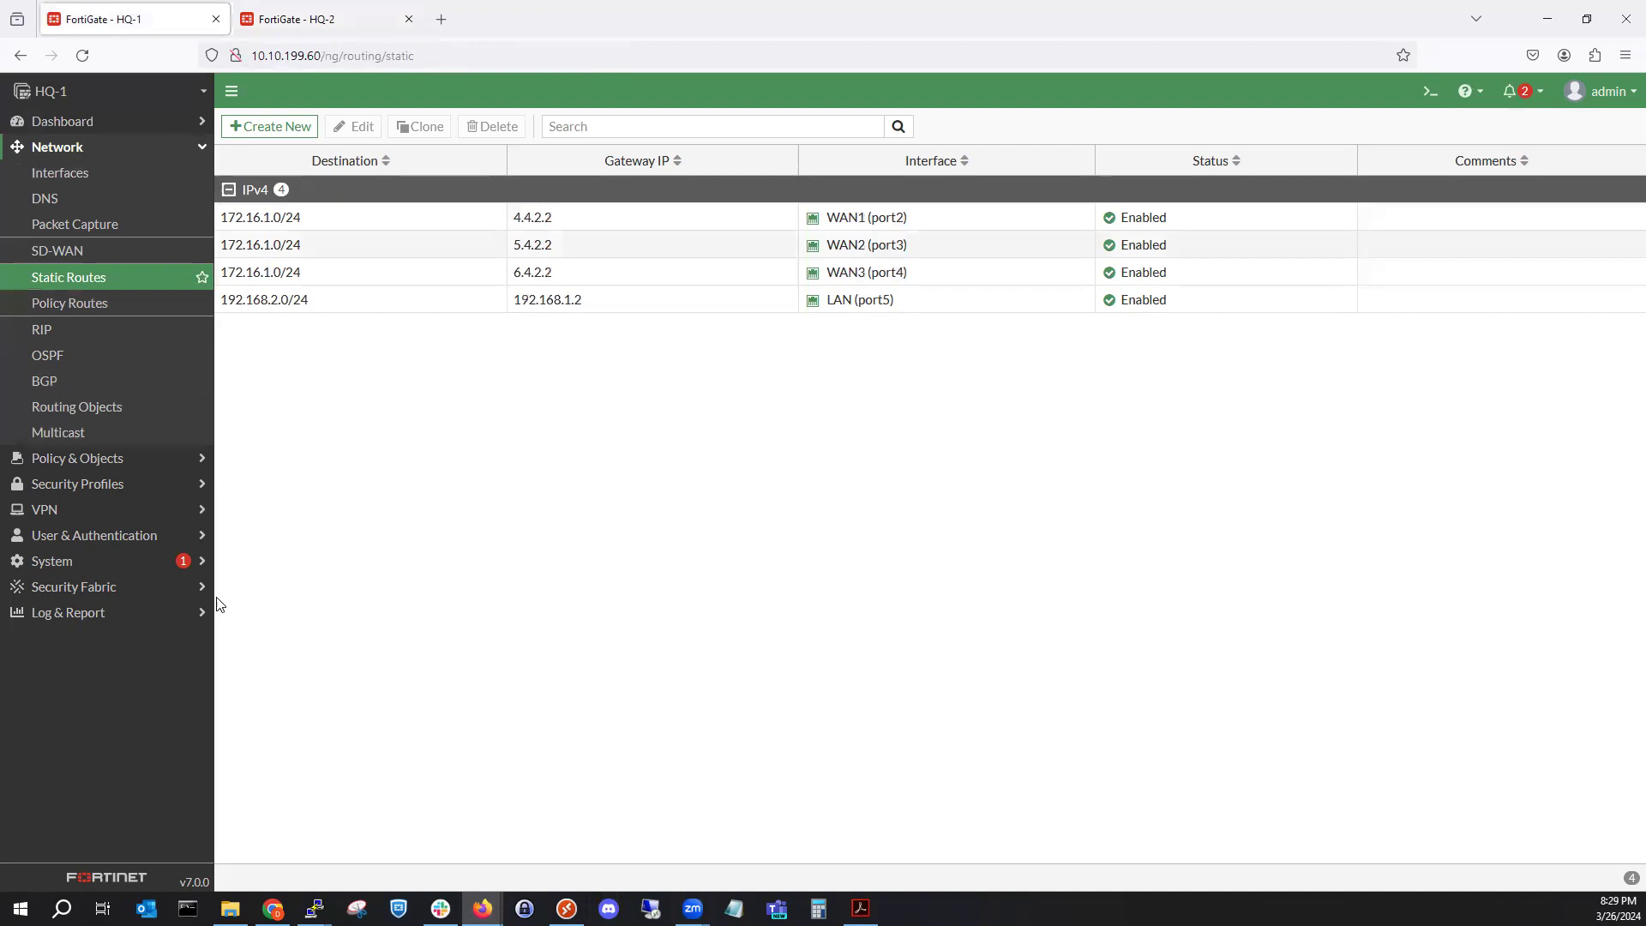
Review HQ-1's Forward Traffic log, then create a packet capture on LAN (port5).
click(128, 612)
click(101, 364)
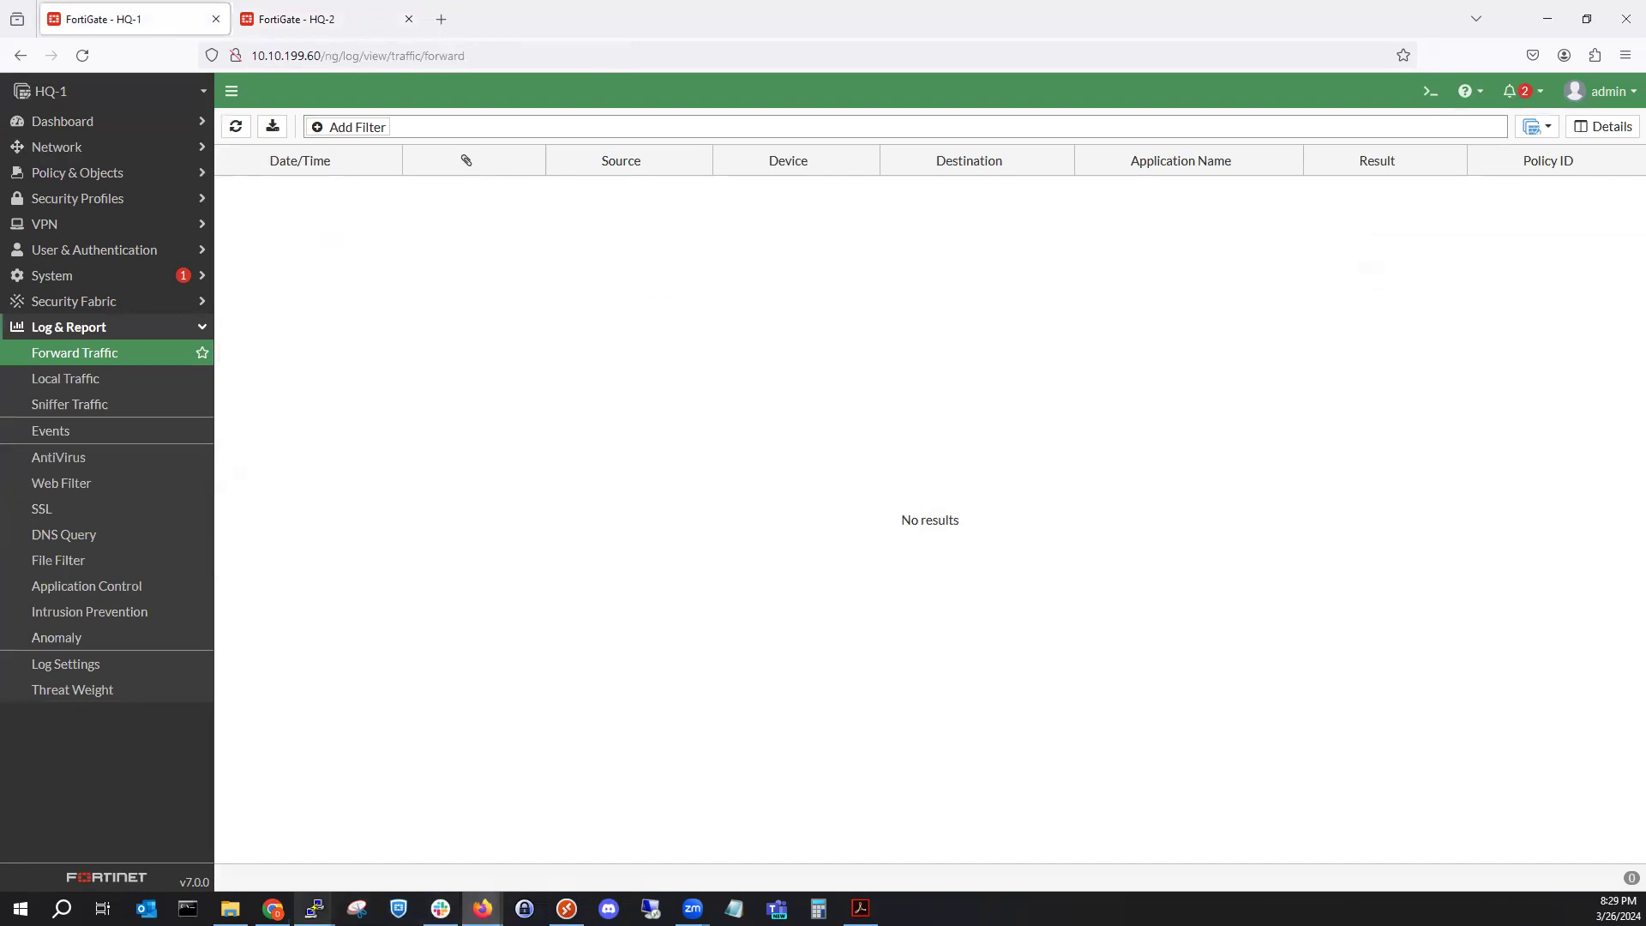
click(110, 153)
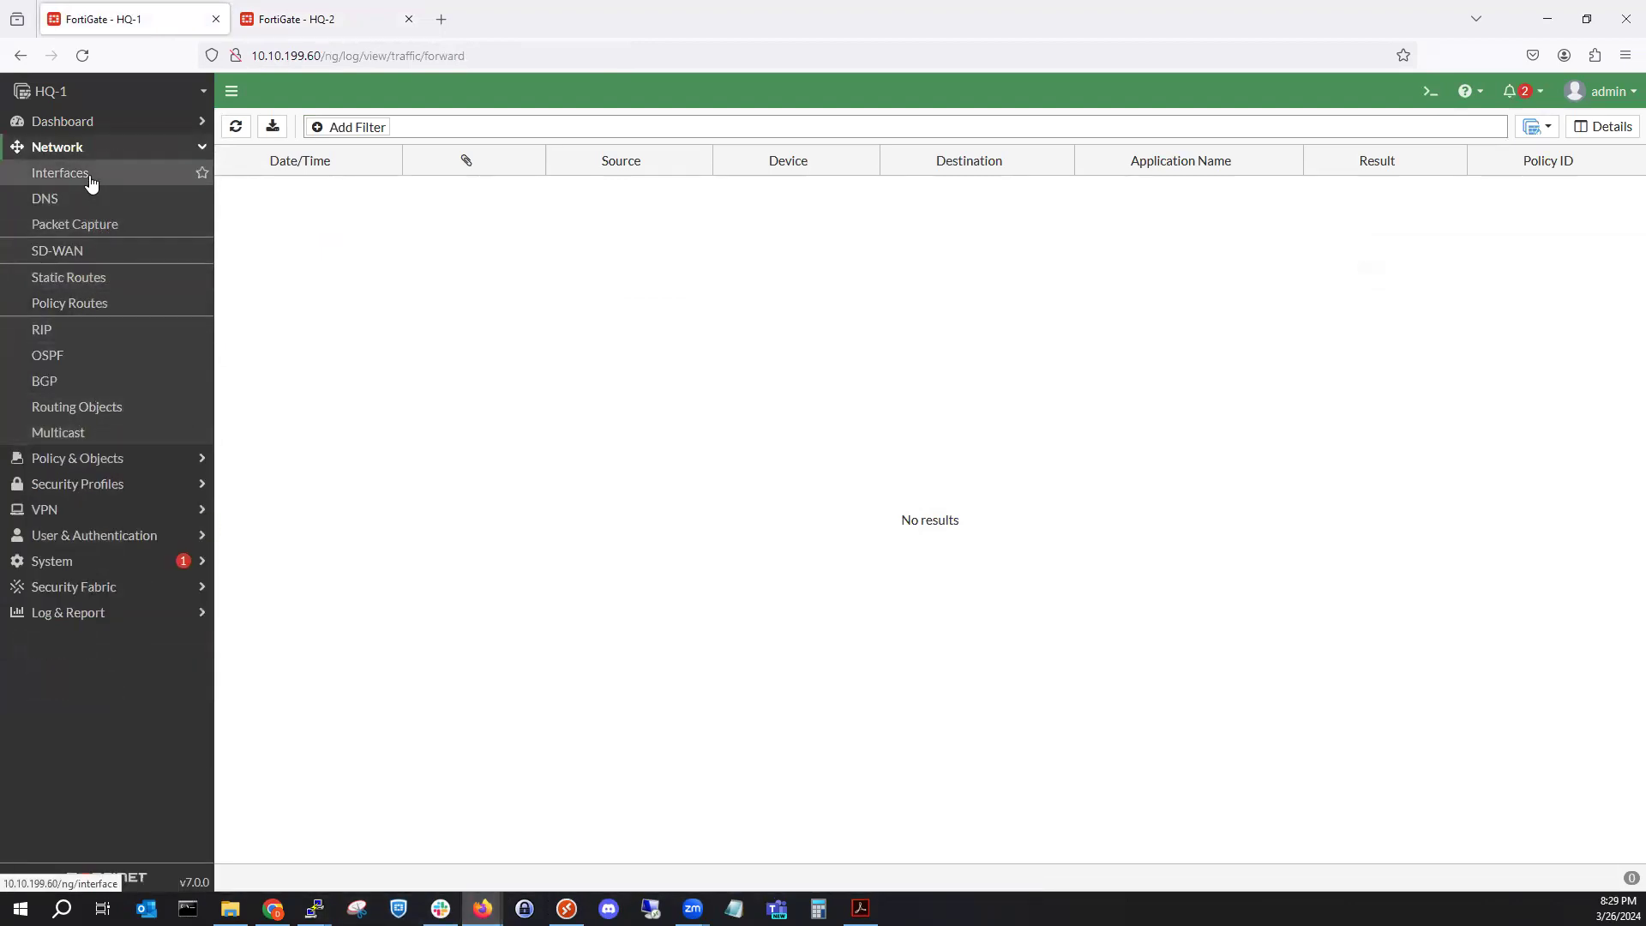
click(102, 225)
click(277, 131)
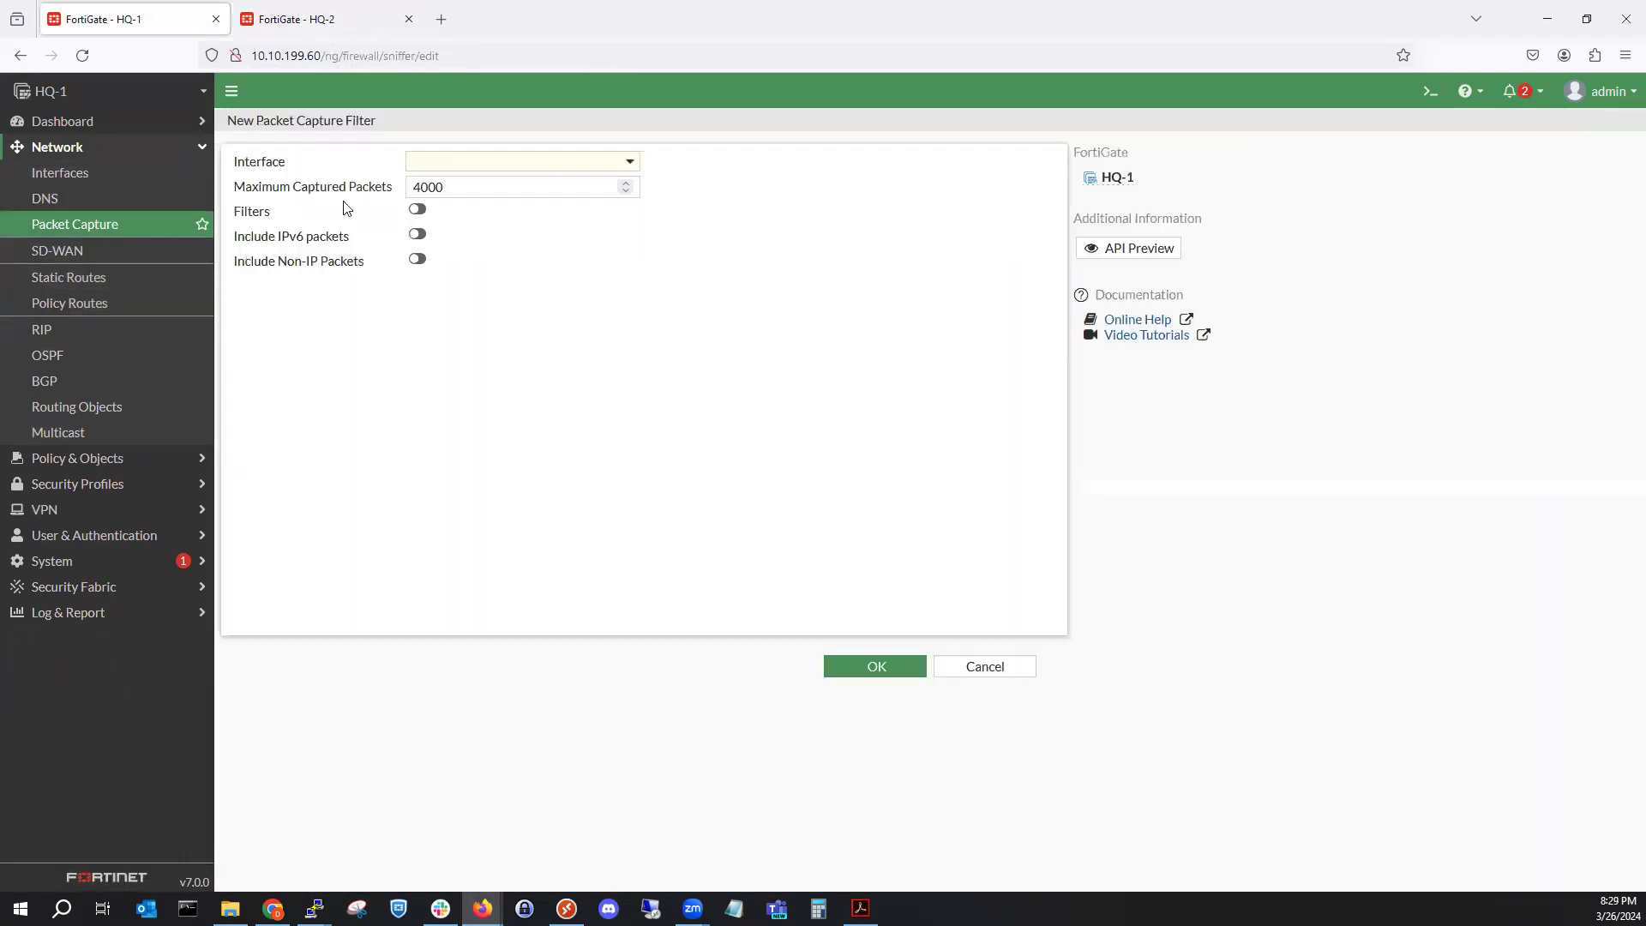
click(455, 169)
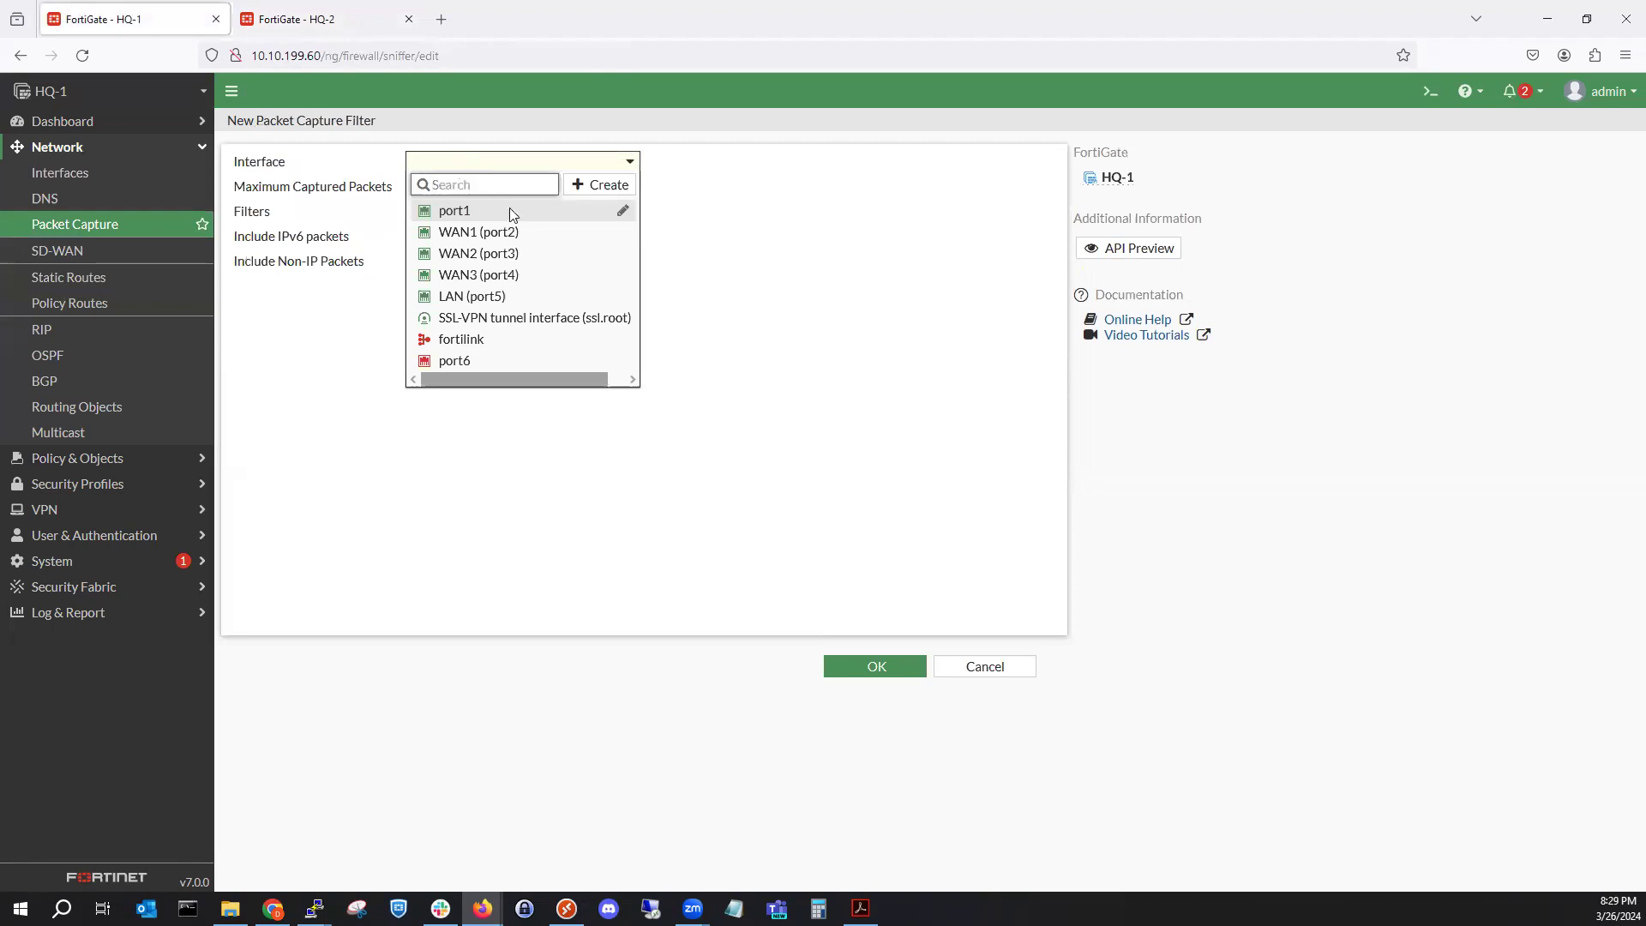
click(496, 295)
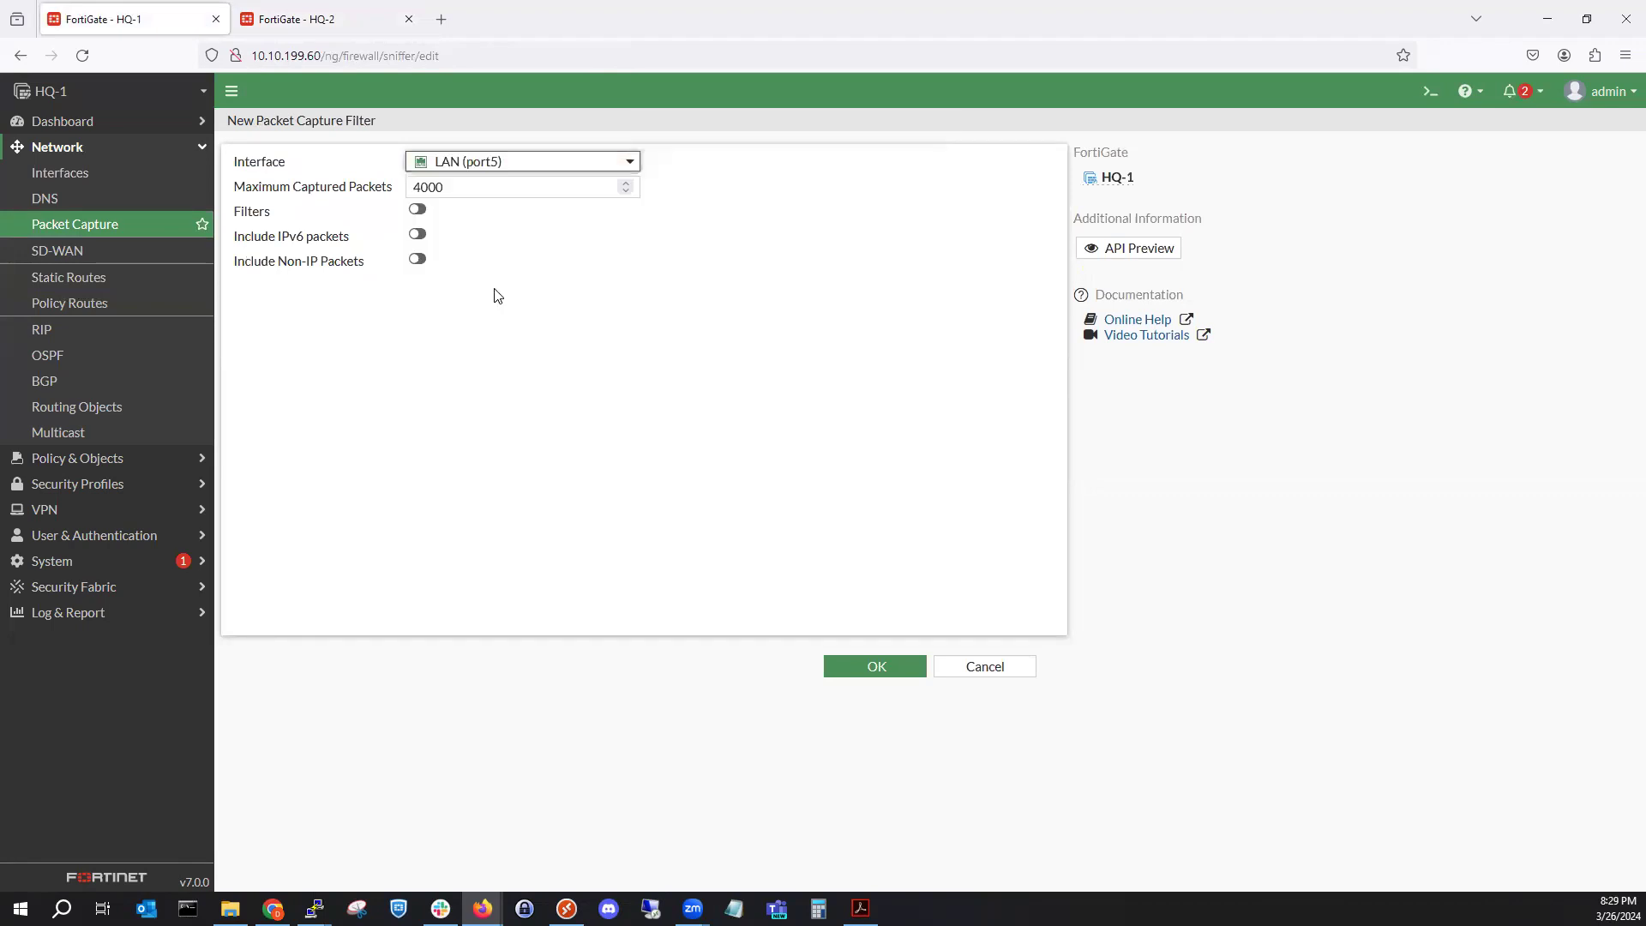
click(866, 668)
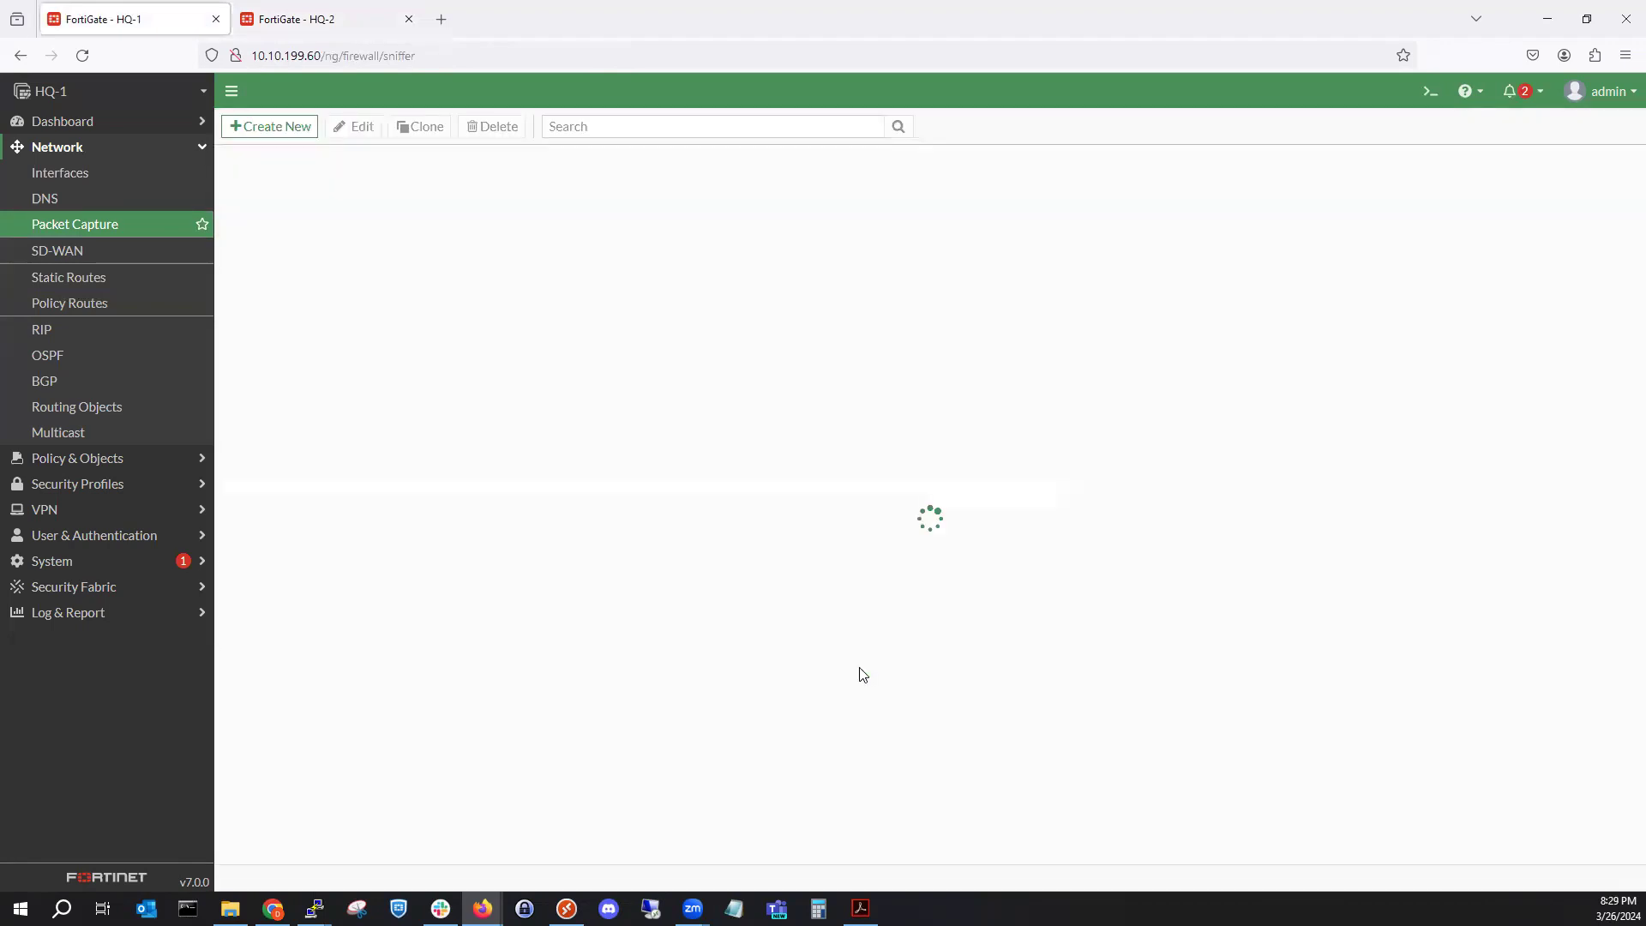
Start the LAN (port5) packet capture and check its progress in the capture settings.
right_click(459, 184)
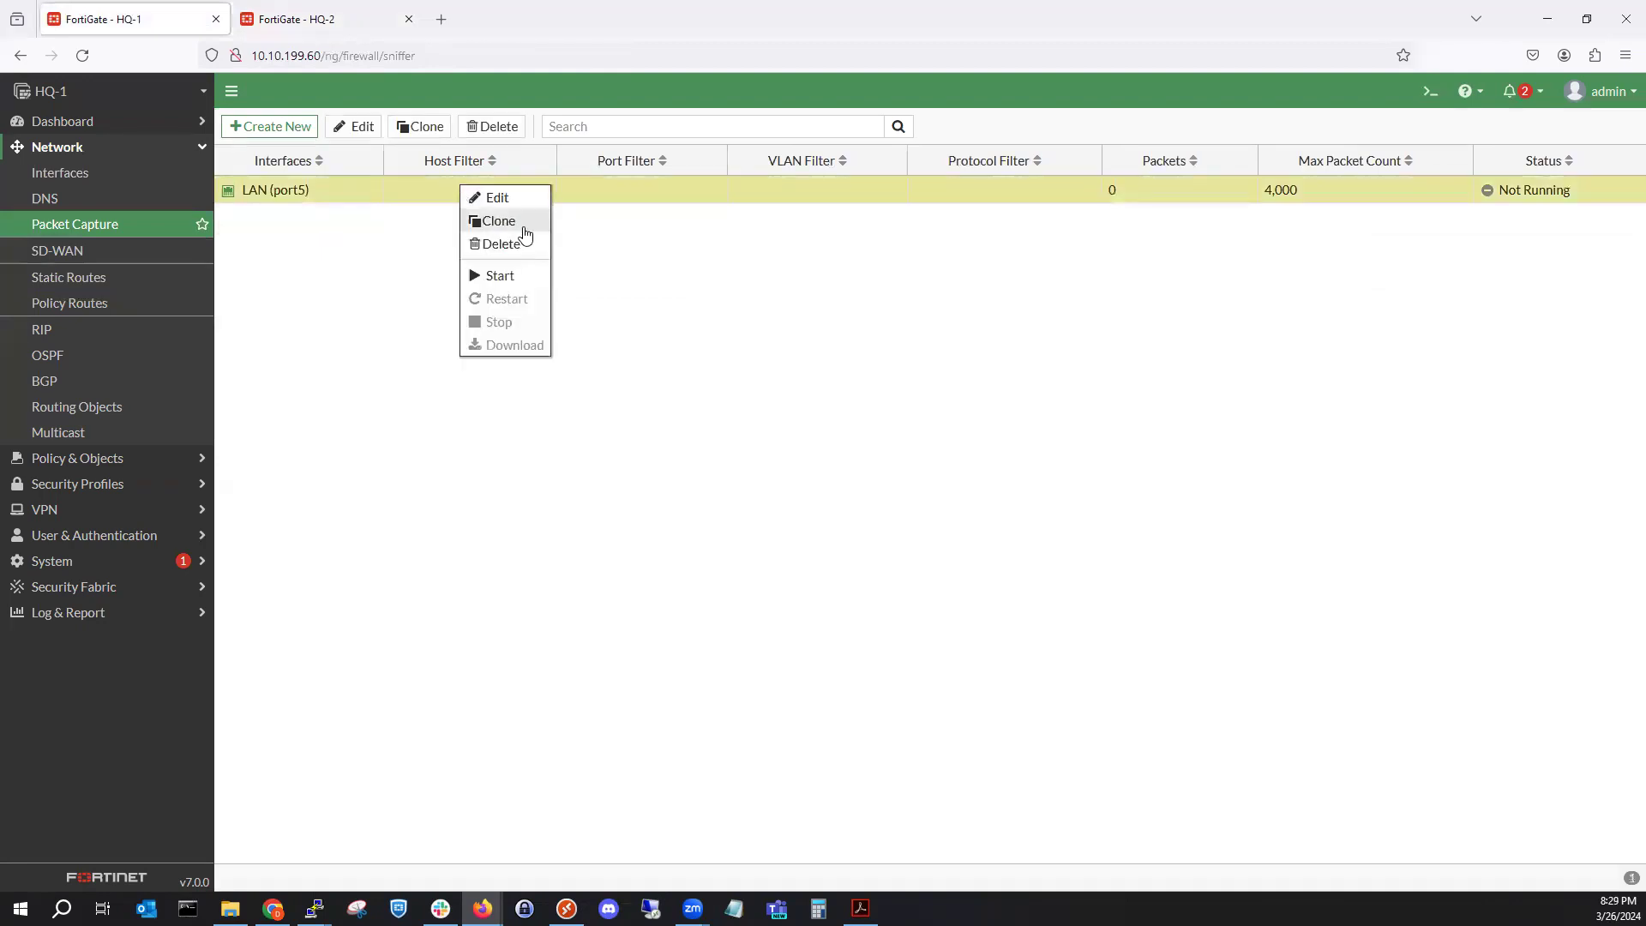
click(520, 272)
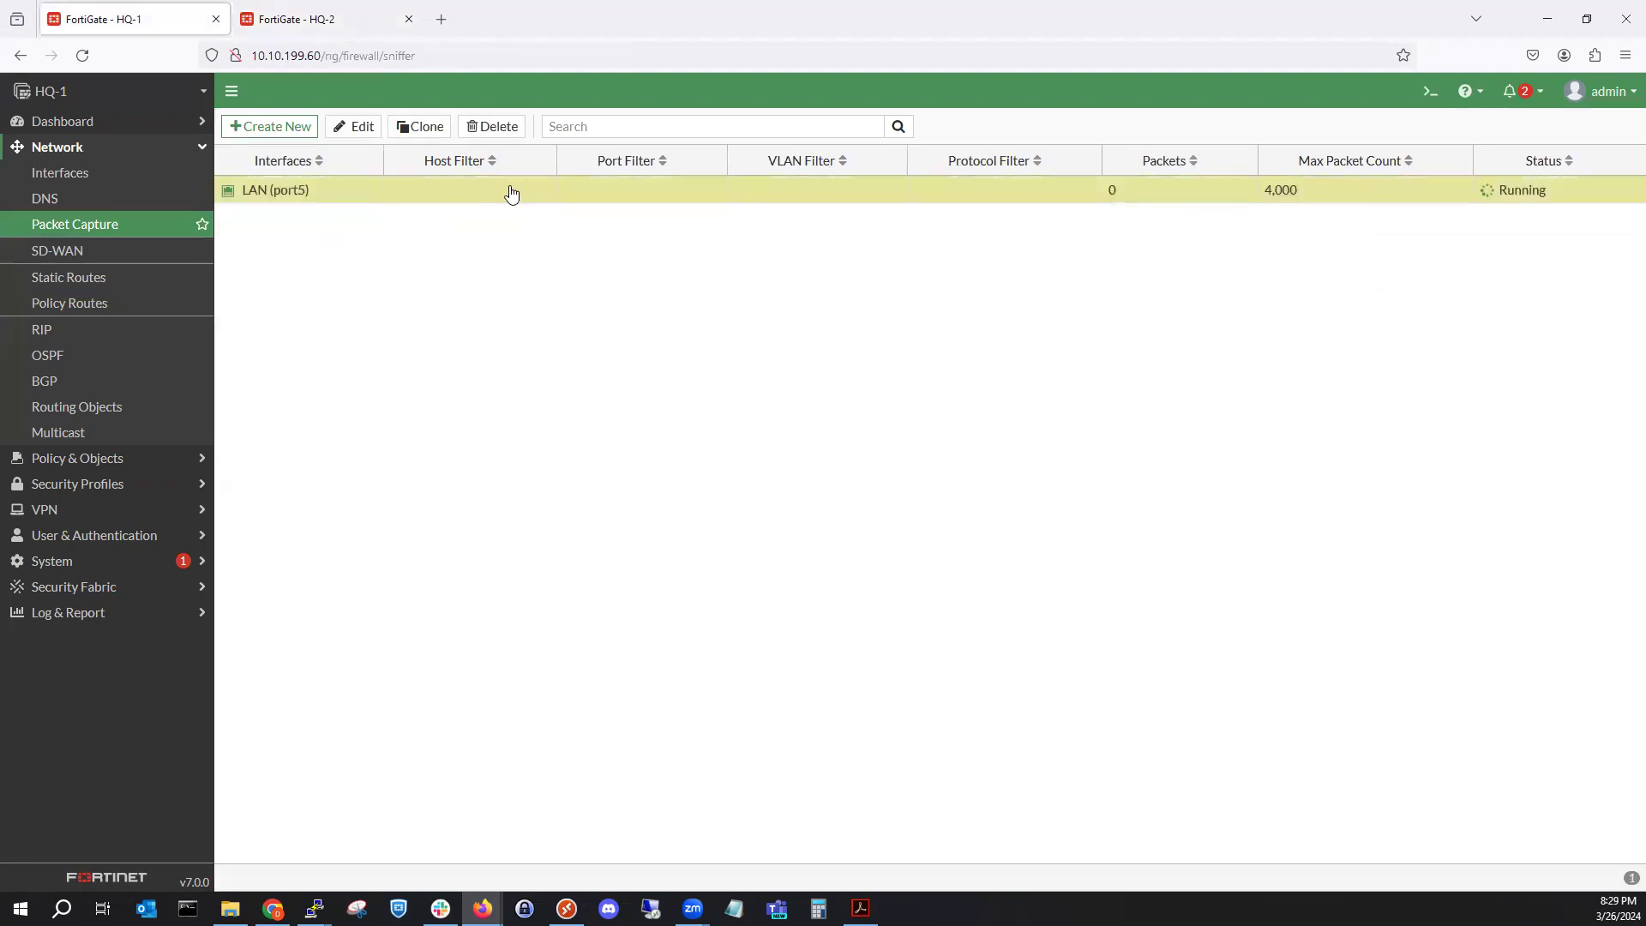
double_click(511, 192)
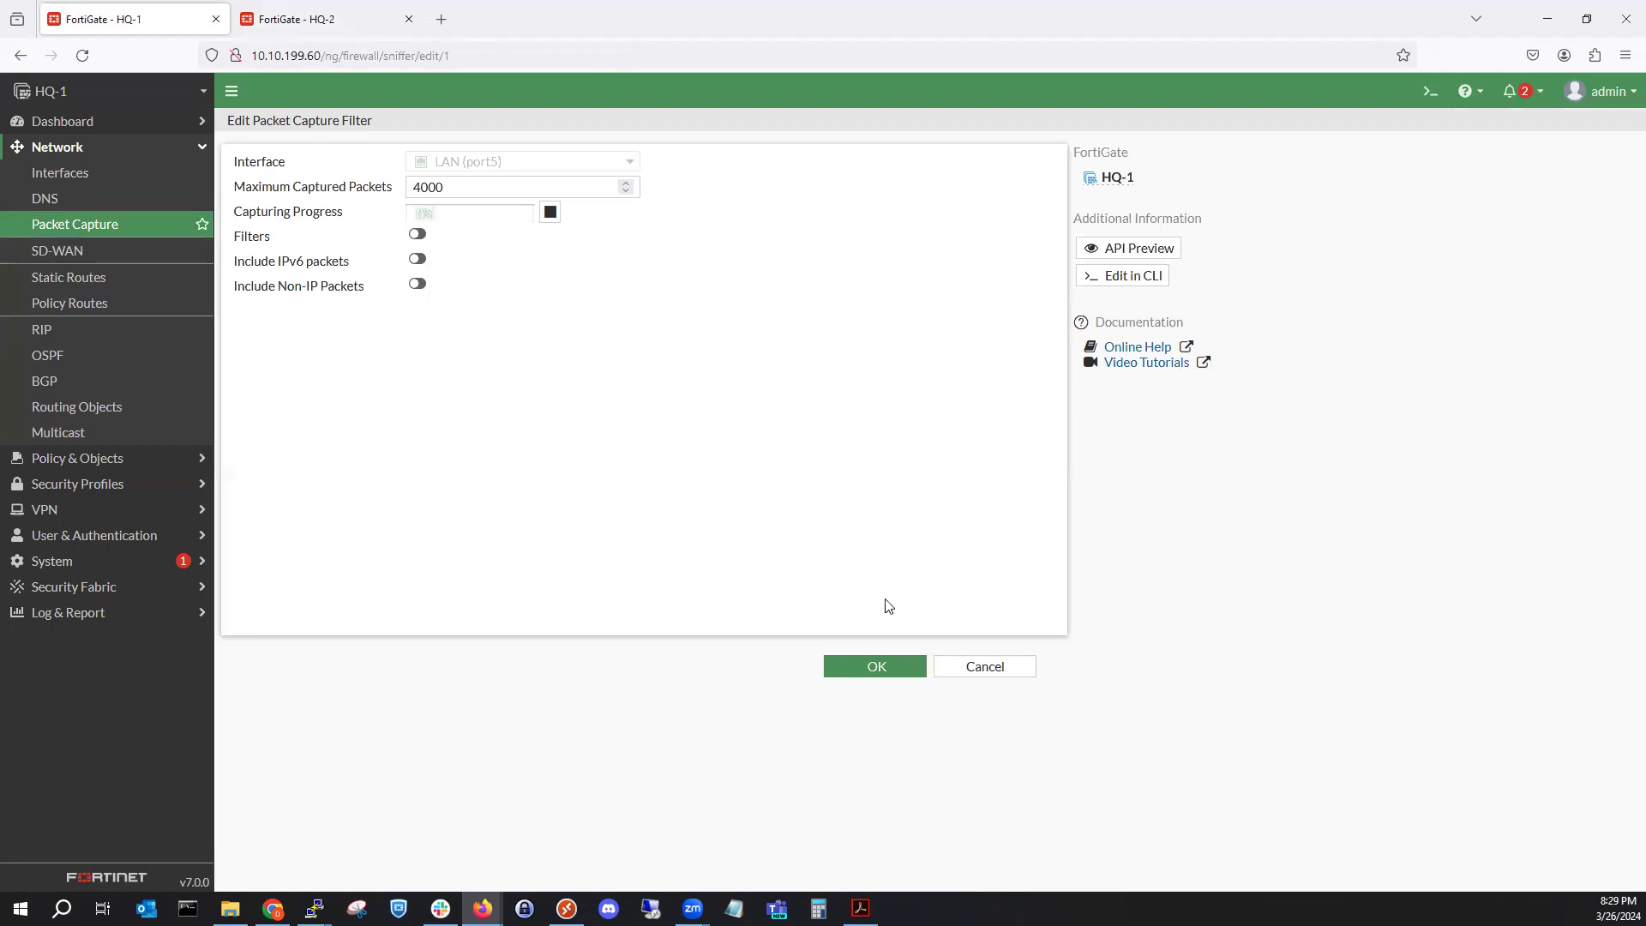
click(952, 666)
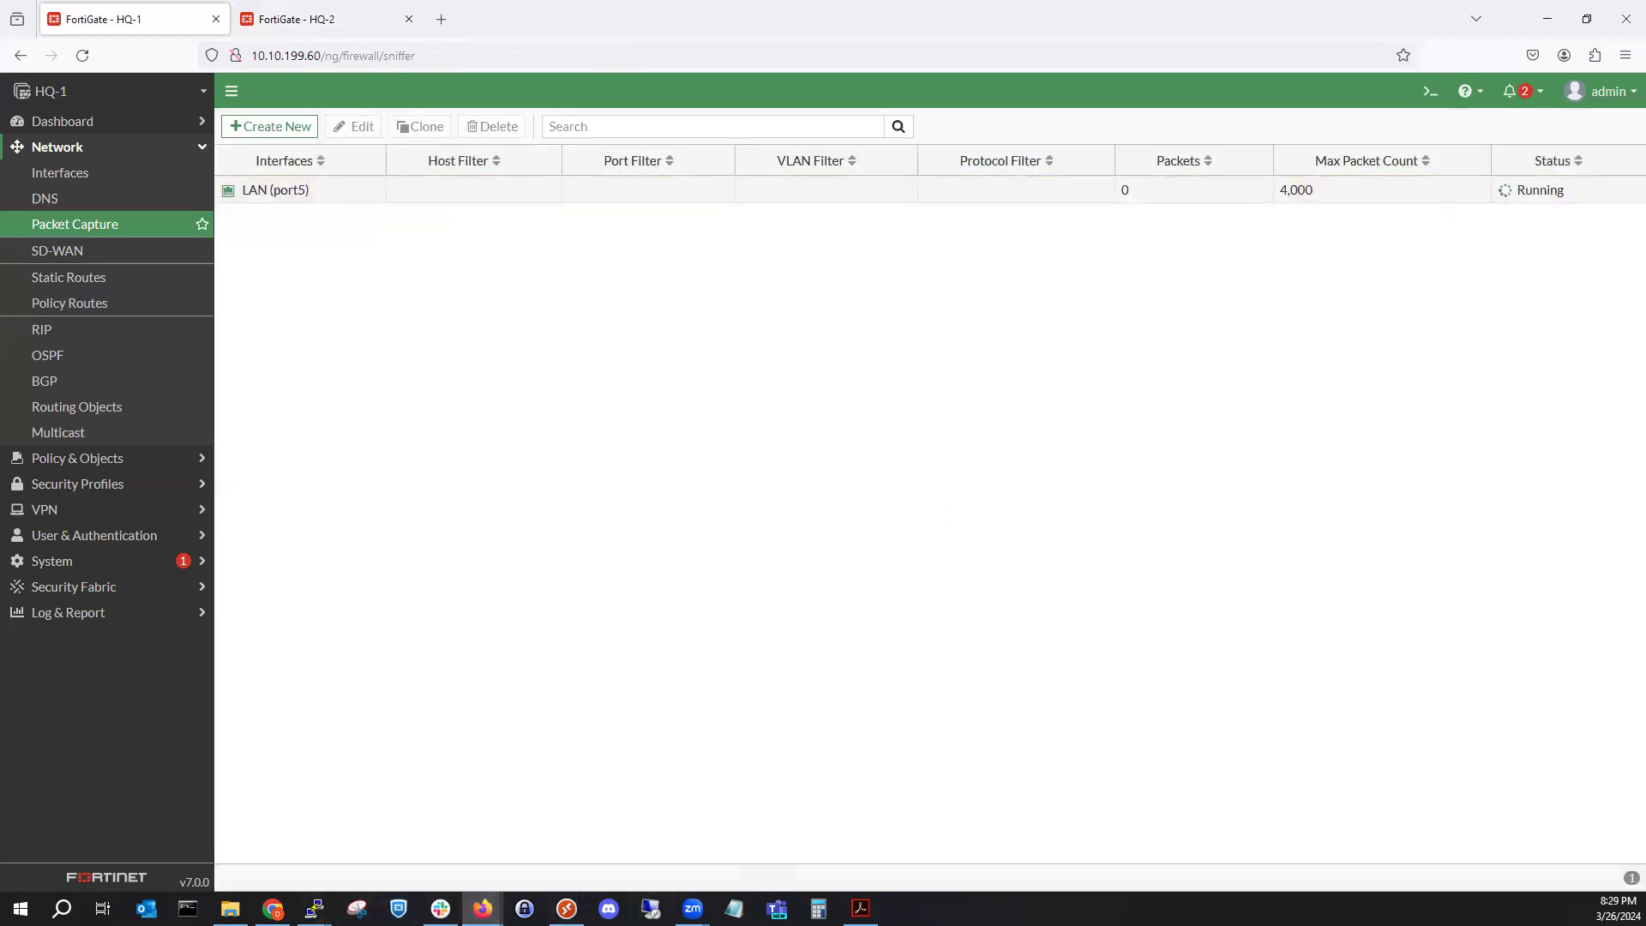
Bring the PC-5 console forward, hide PC-6's, and move PC-5's down to reveal the capture table.
mouse_move(313, 908)
click(744, 835)
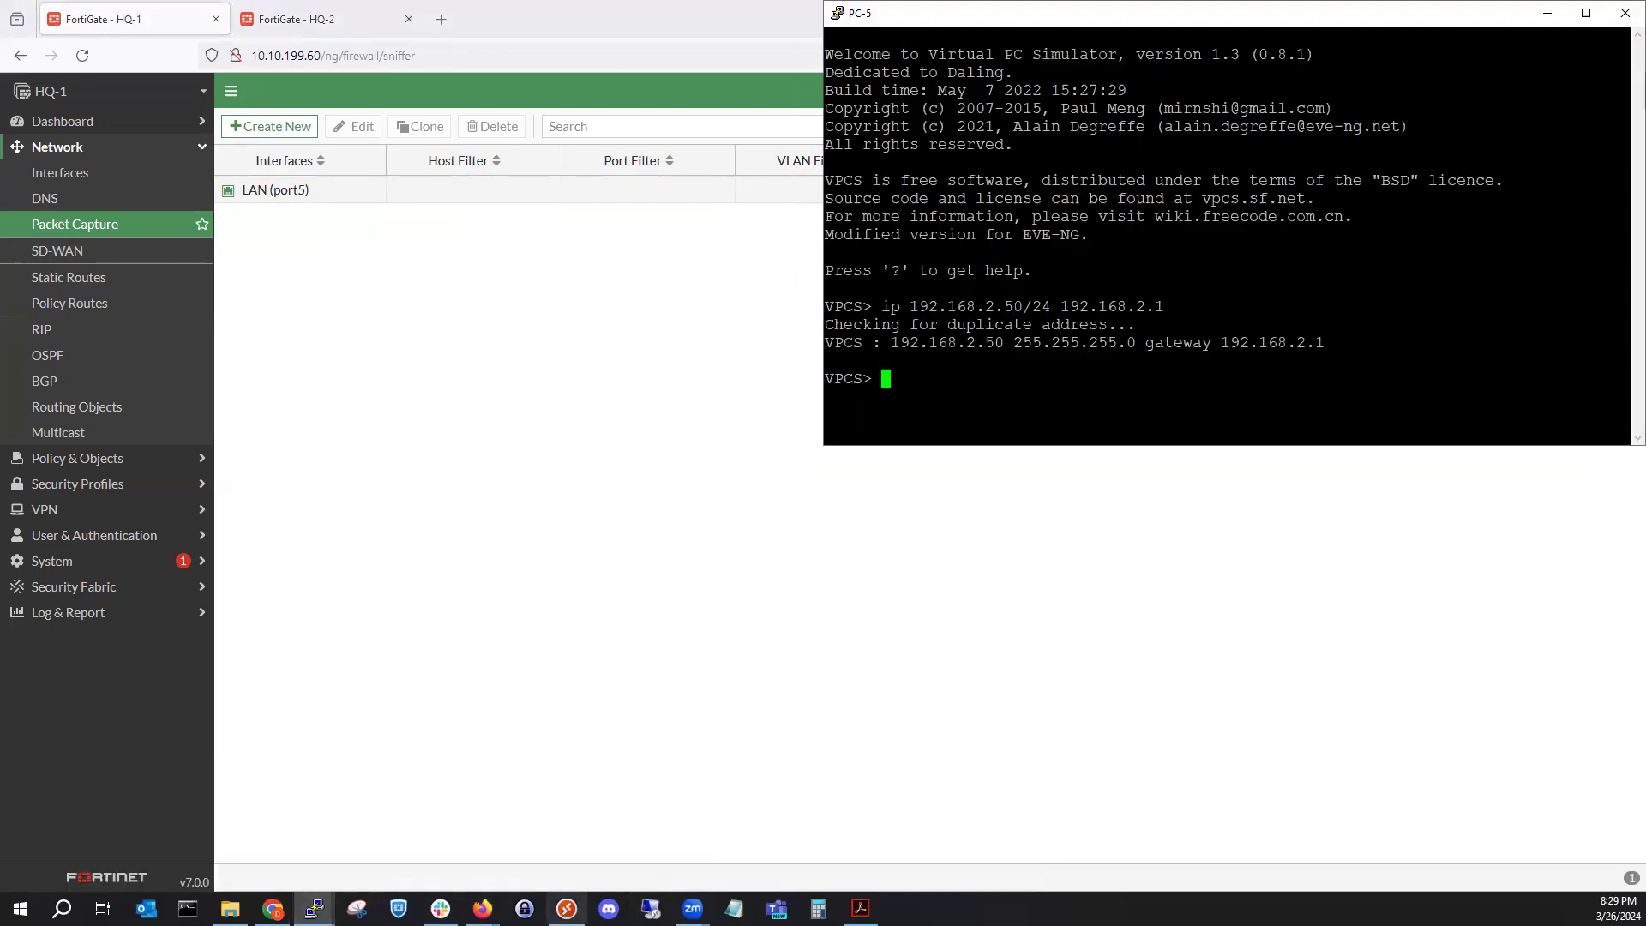
click(314, 908)
click(931, 828)
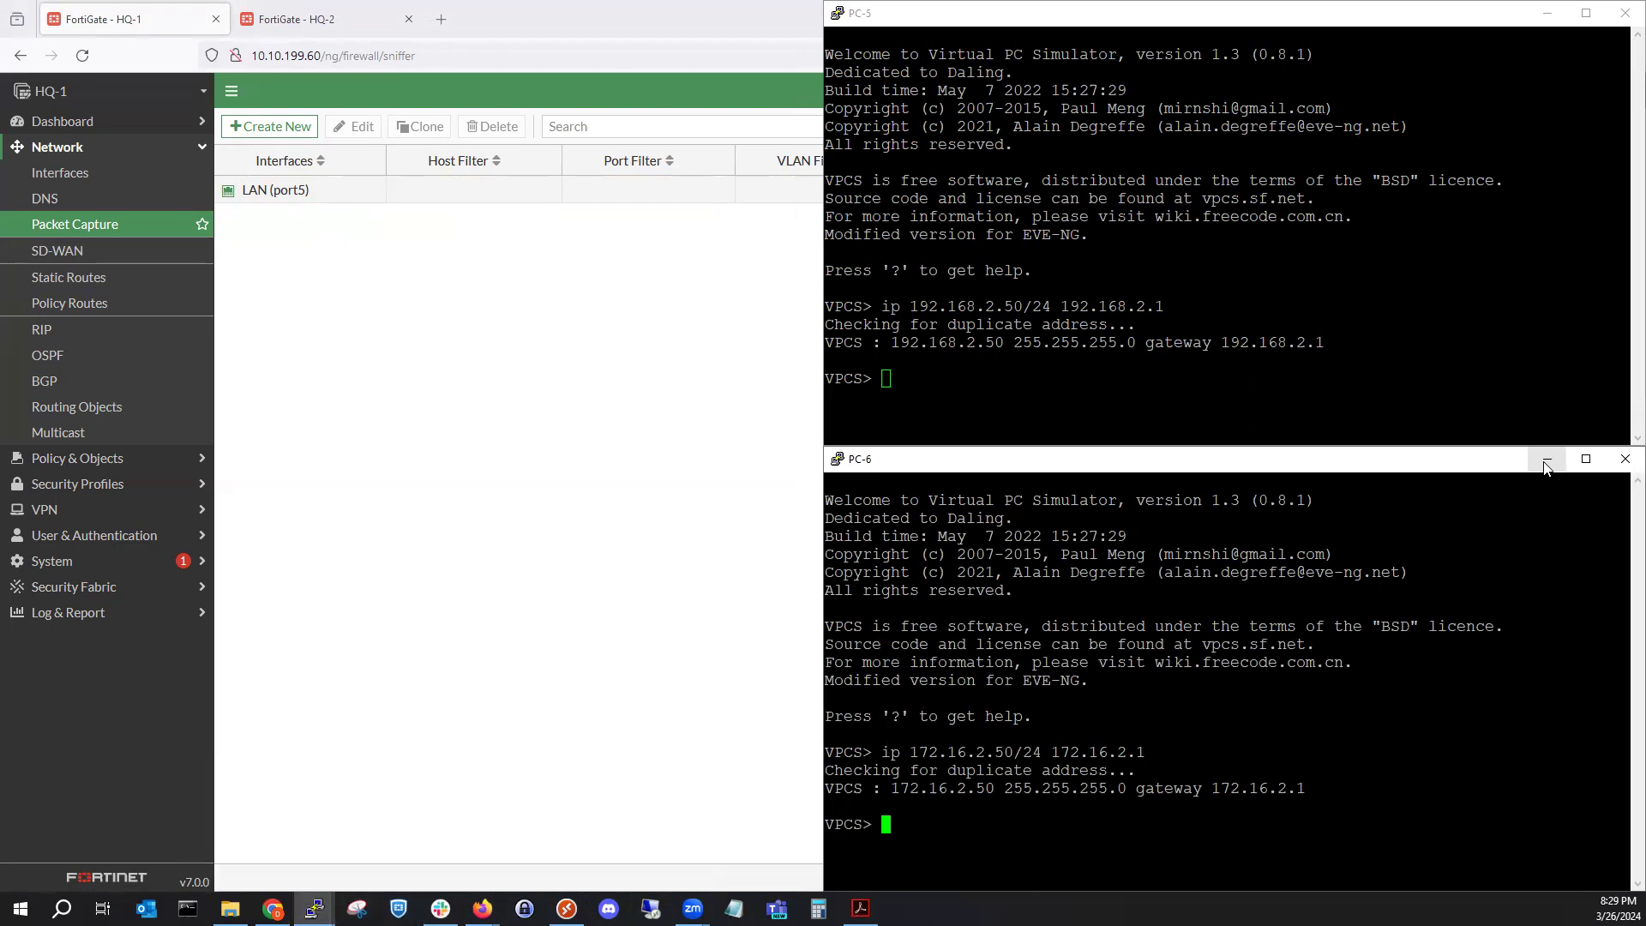
click(1548, 459)
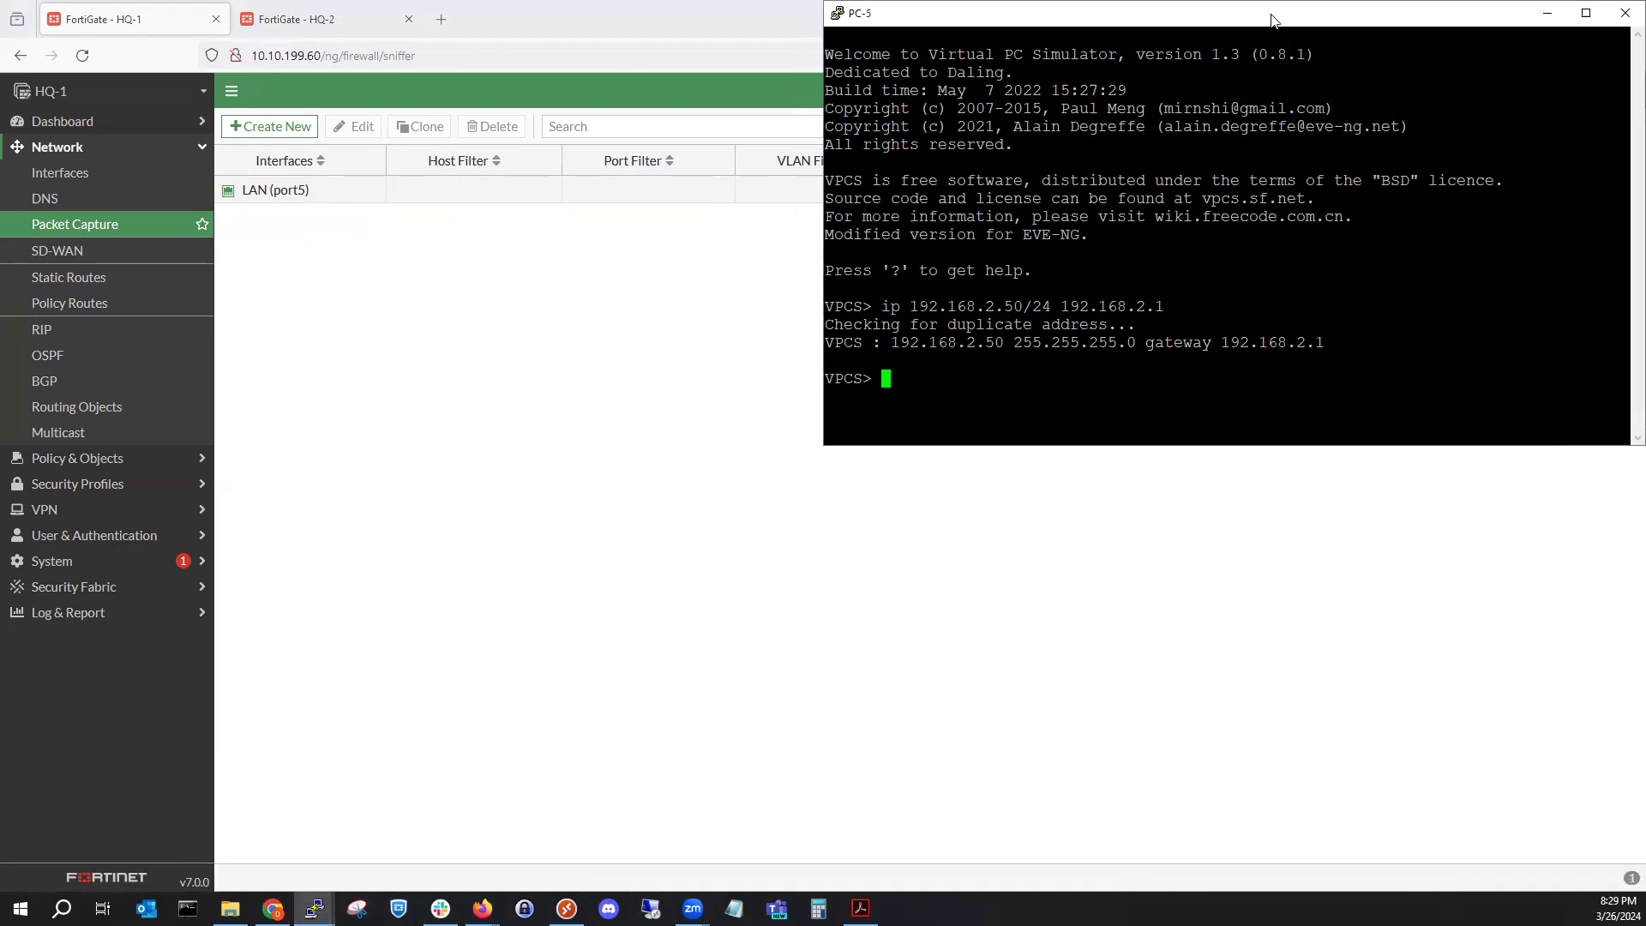
drag(1271, 19, 1272, 465)
From PC-5, ping 172.16.2.50 once.
text(ping )
text(192.168.)
key(BackSpace)
key(BackSpace)
key(BackSpace)
key(BackSpace)
key(BackSpace)
key(BackSpace)
key(BackSpace)
key(BackSpace)
text(172.16.2.50)
key(Return)
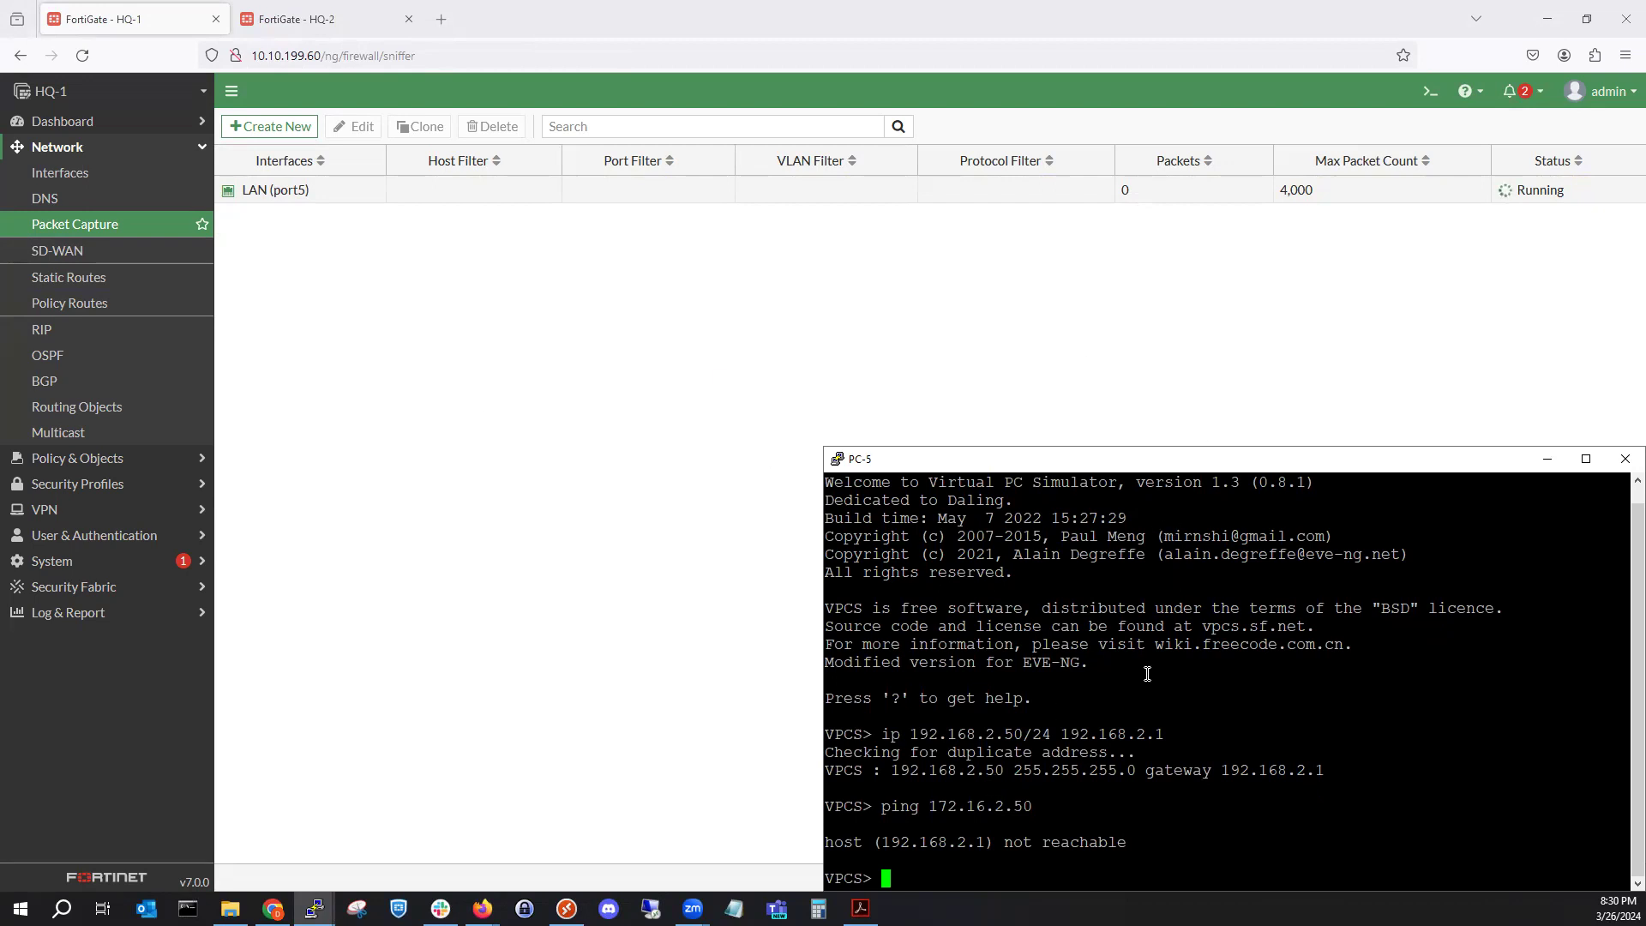
Rerun the ping to 172.16.2.50 continuously with -t and hide the PC-5 console.
key(Up)
text(-t)
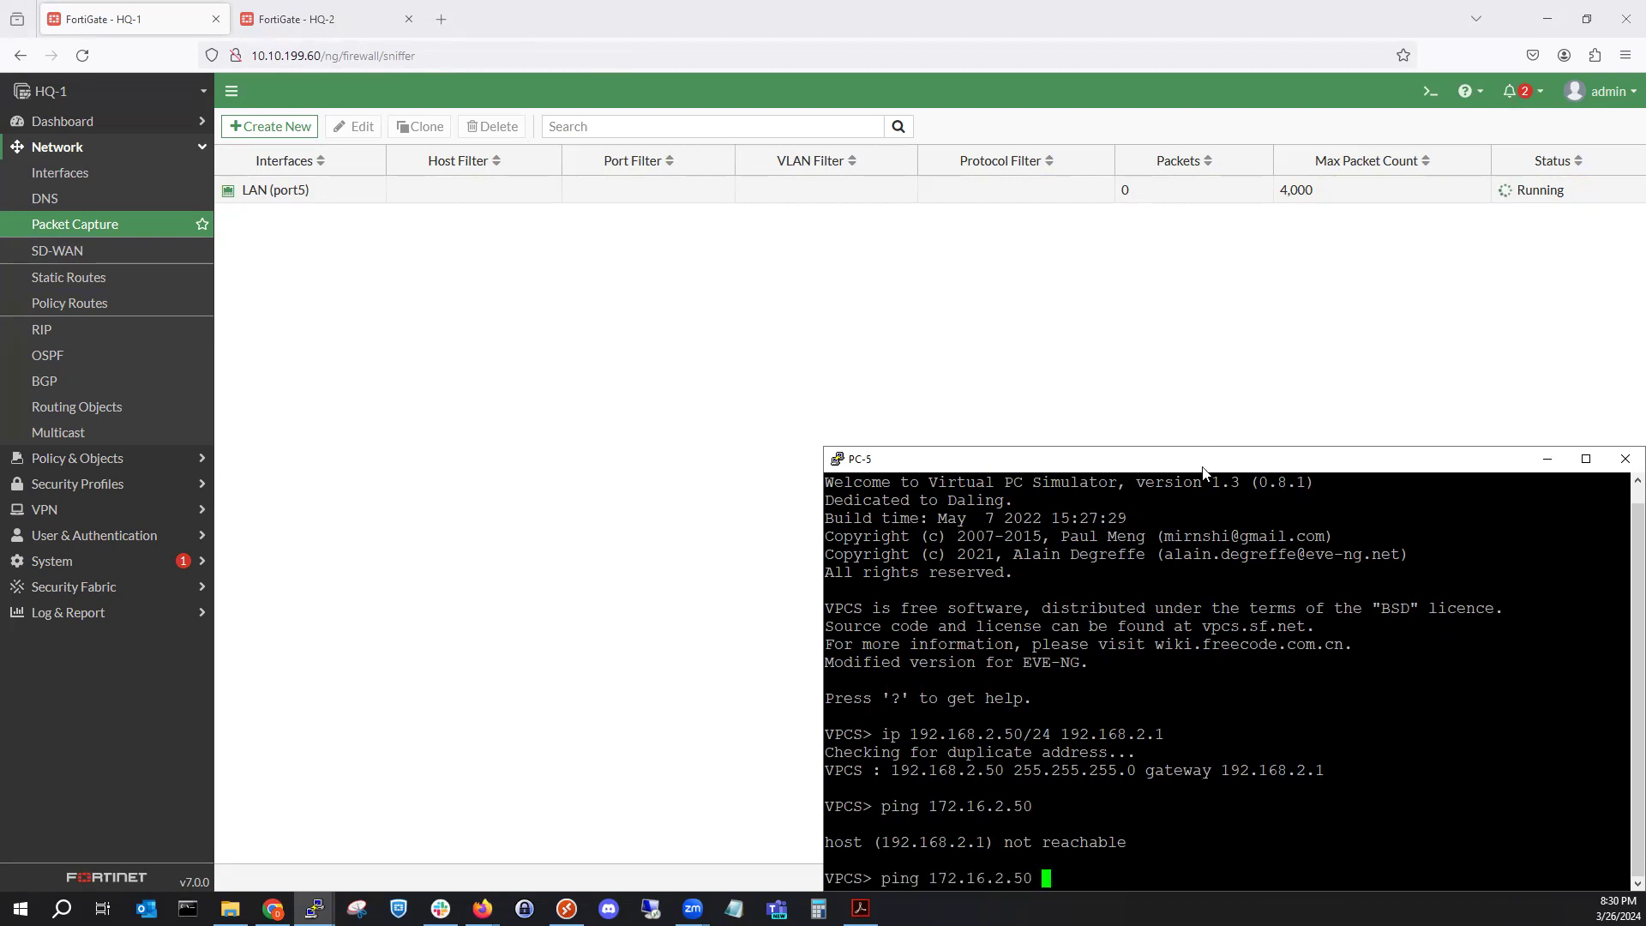
key(Return)
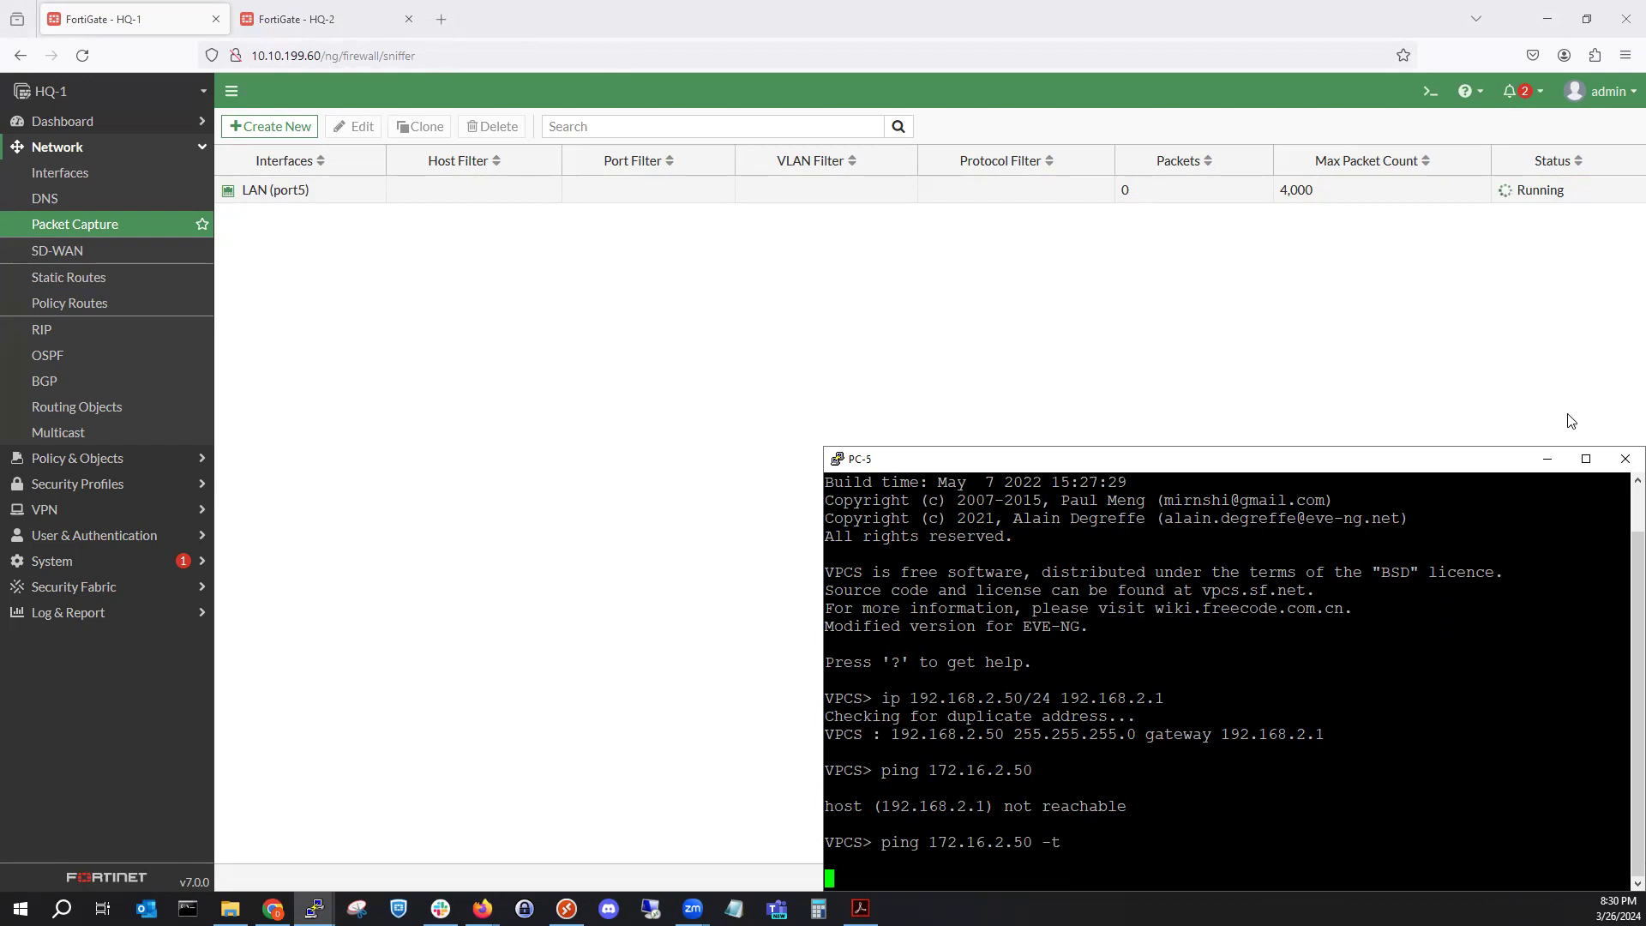
click(1557, 461)
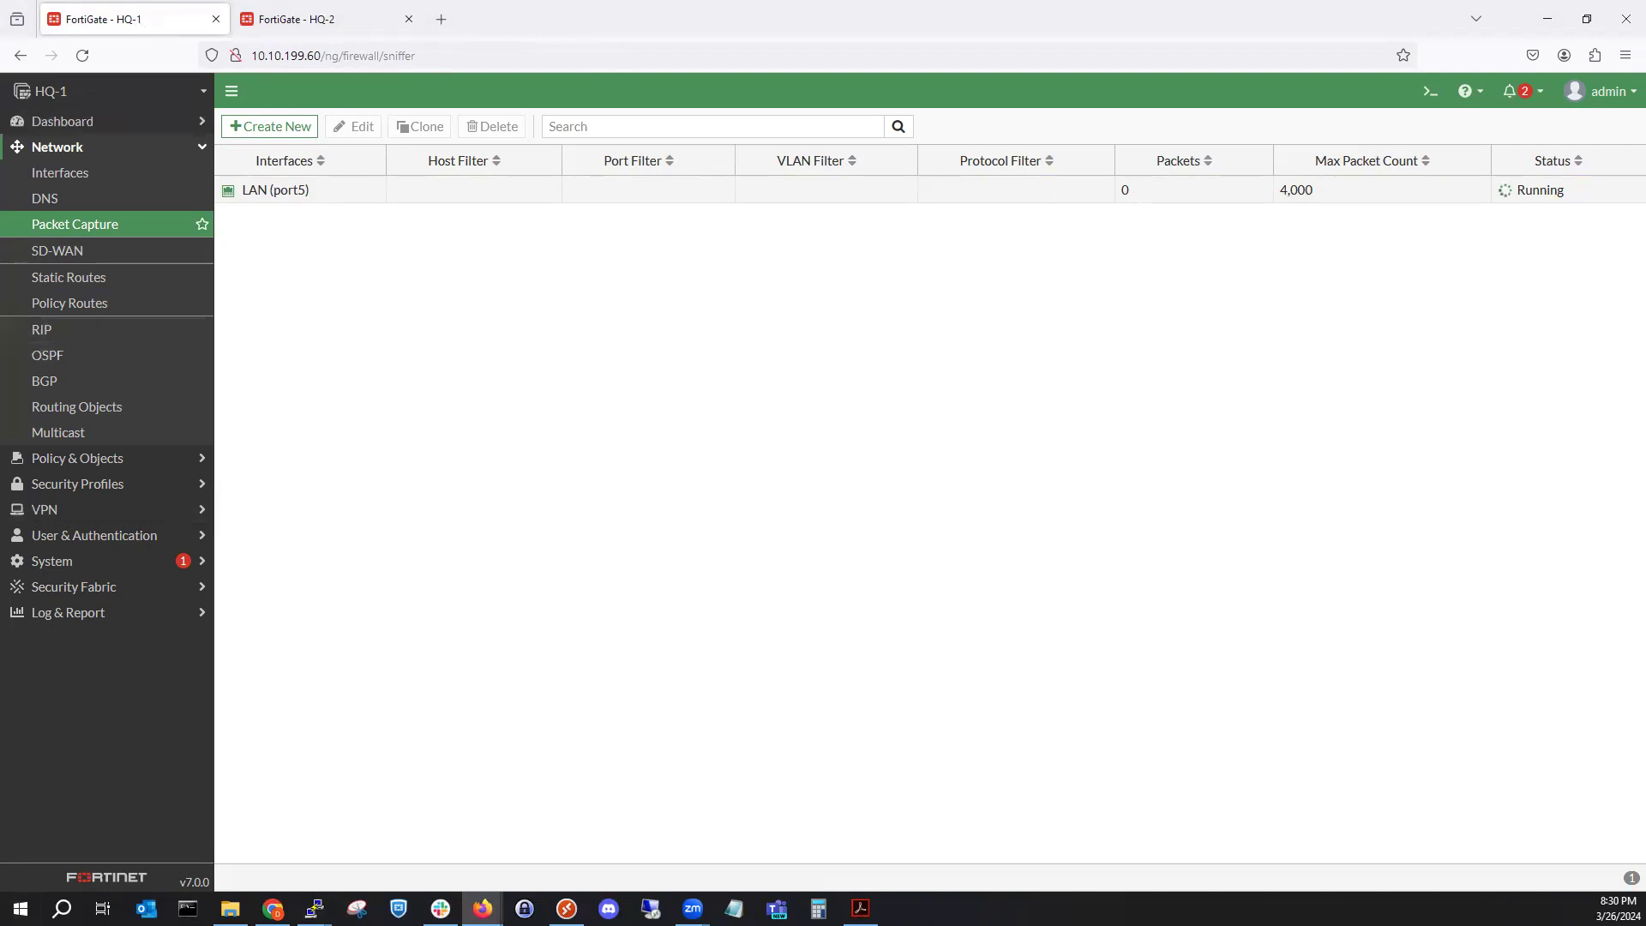
click(272, 908)
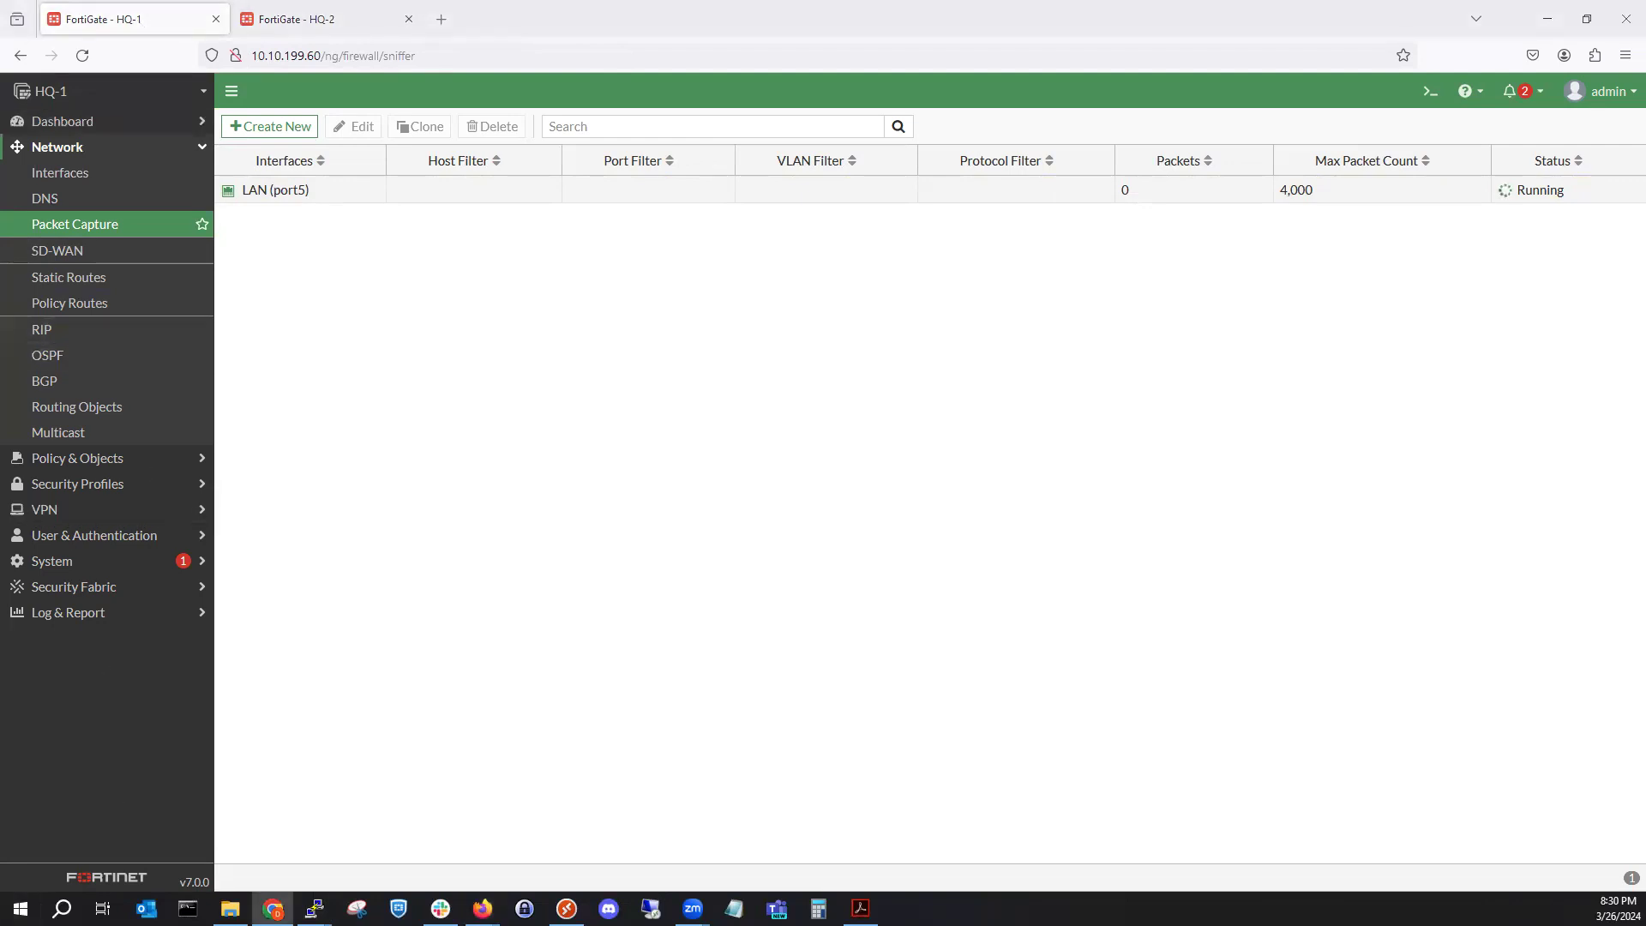
Glance at the SW-3 console, then open HQ-1's Firewall Policy list.
key(alt+Tab)
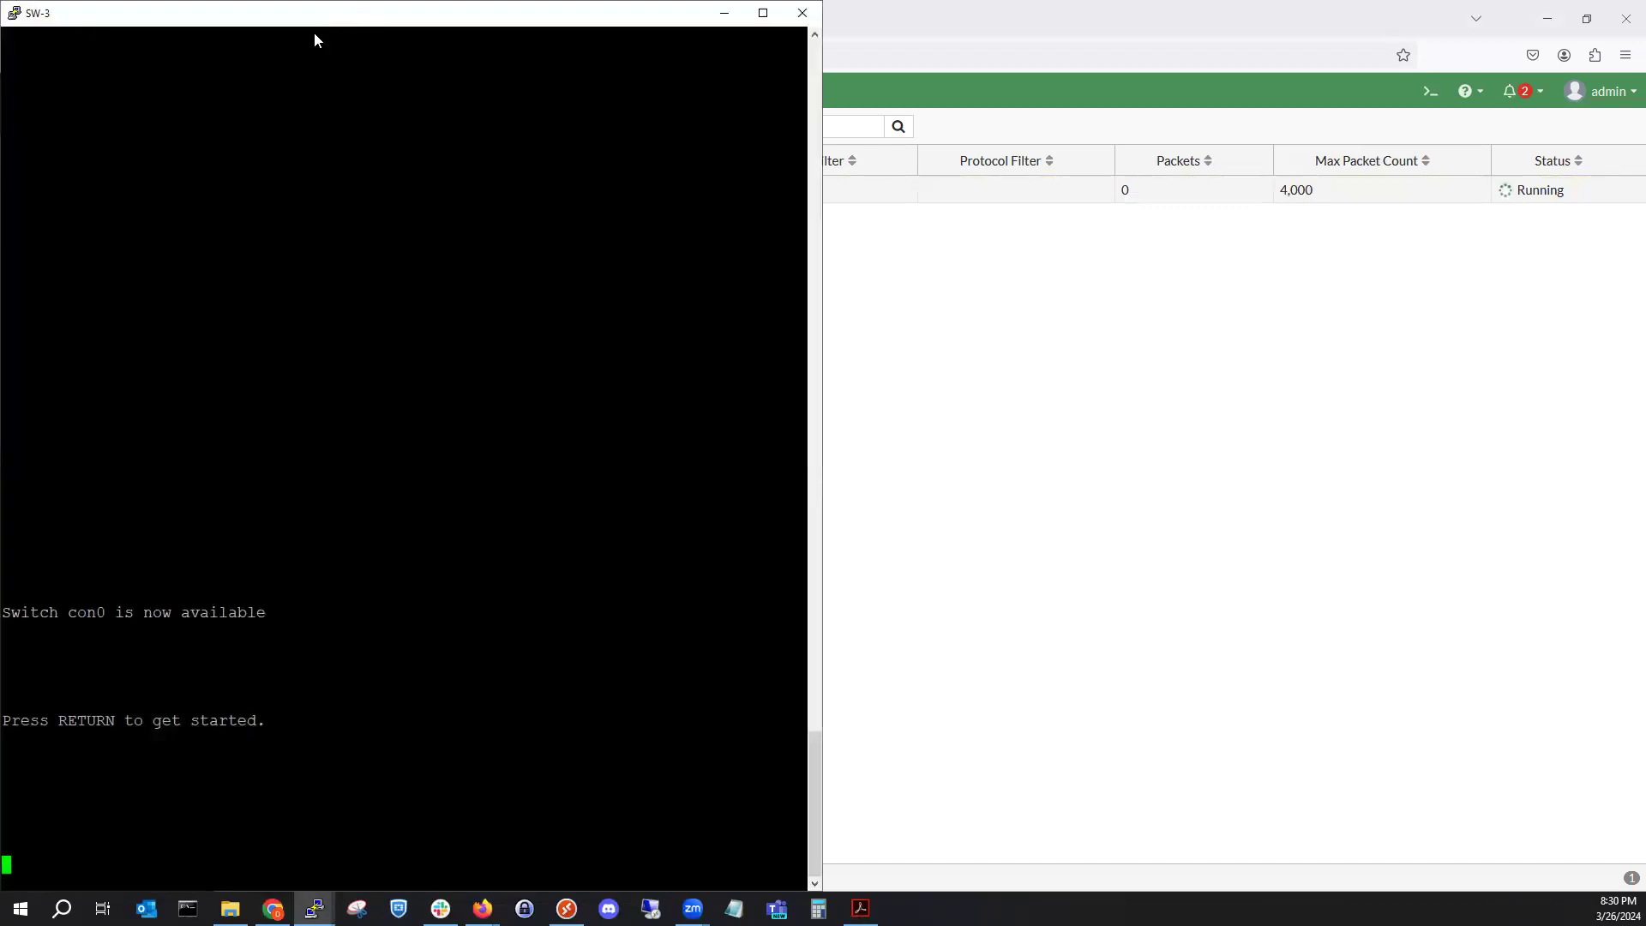
key(alt+Tab)
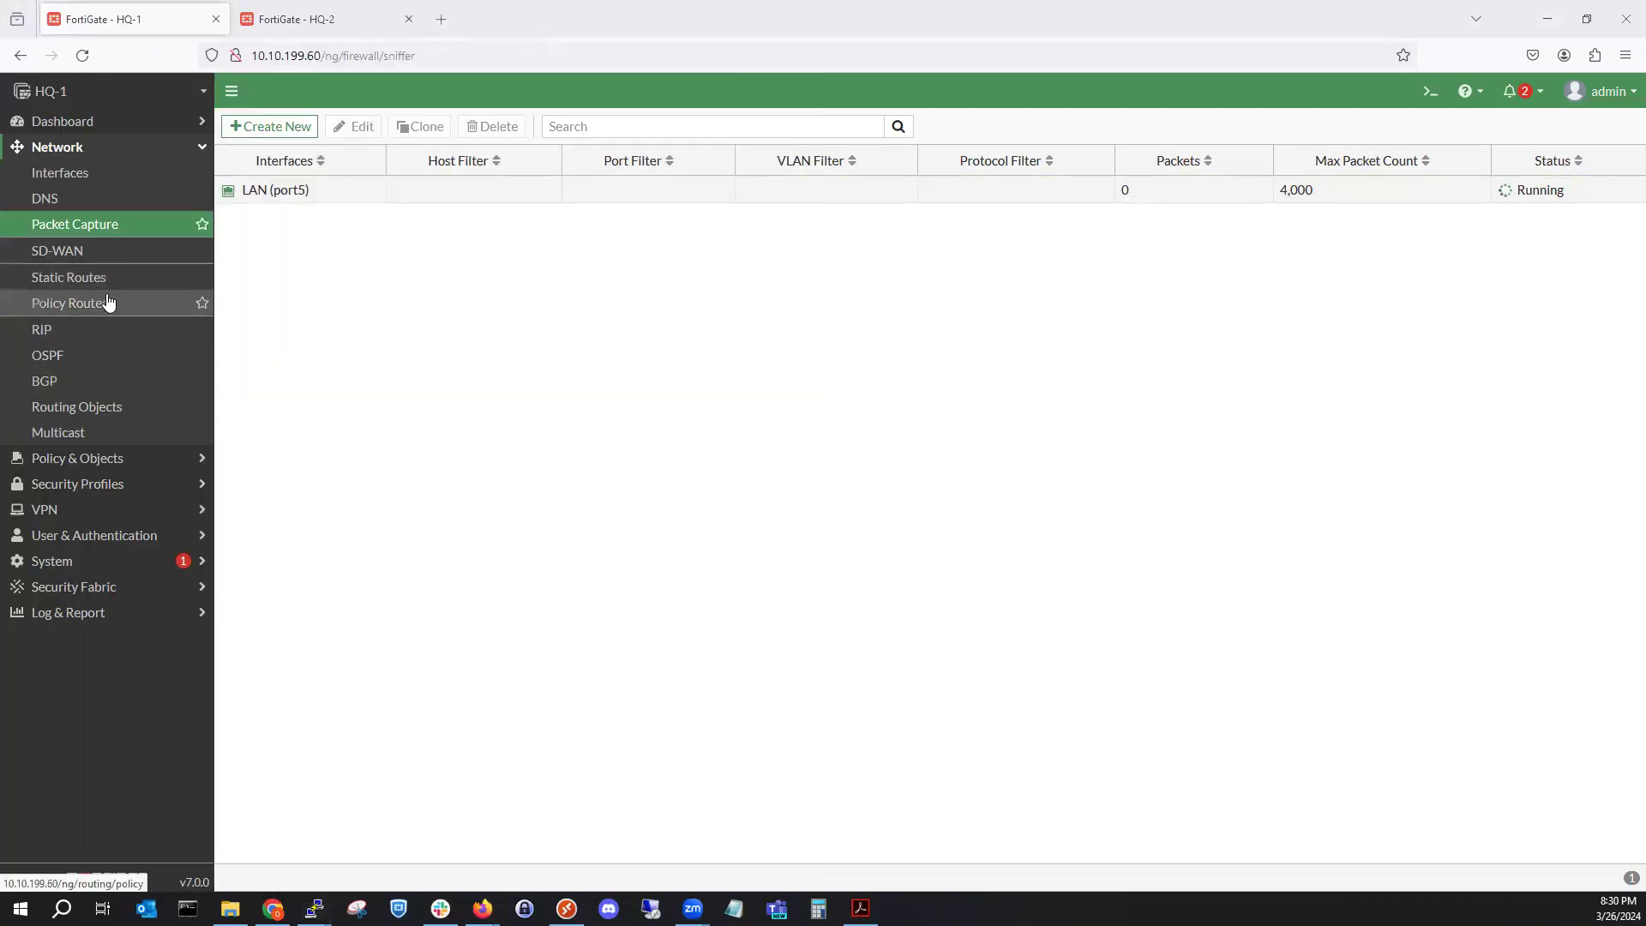
click(129, 458)
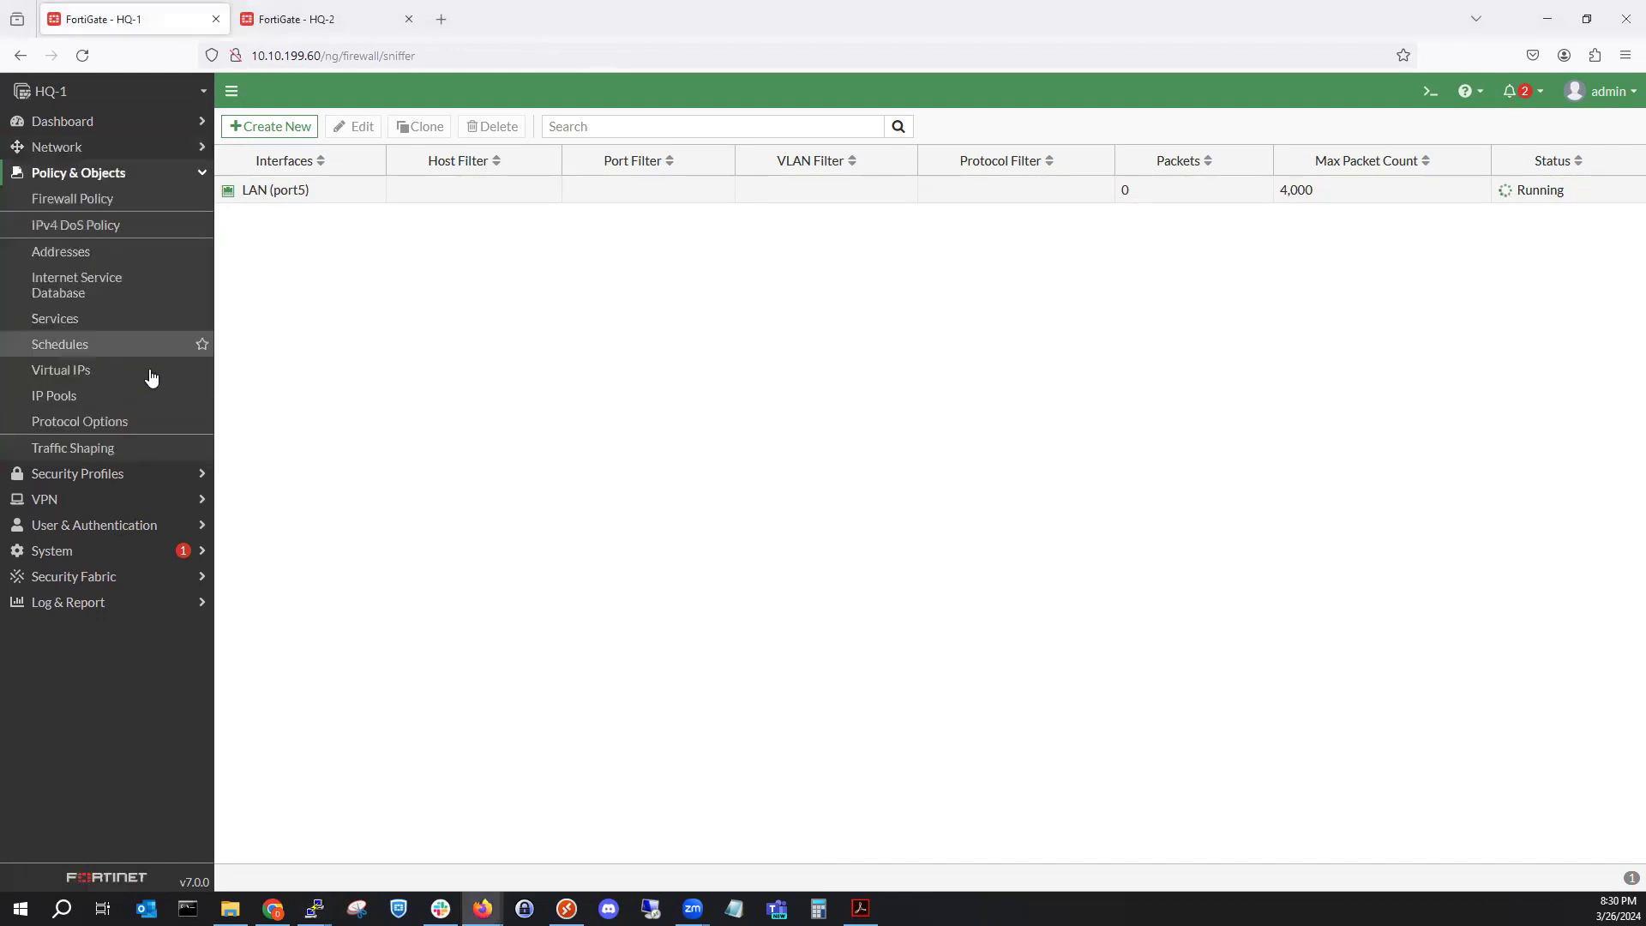
click(96, 200)
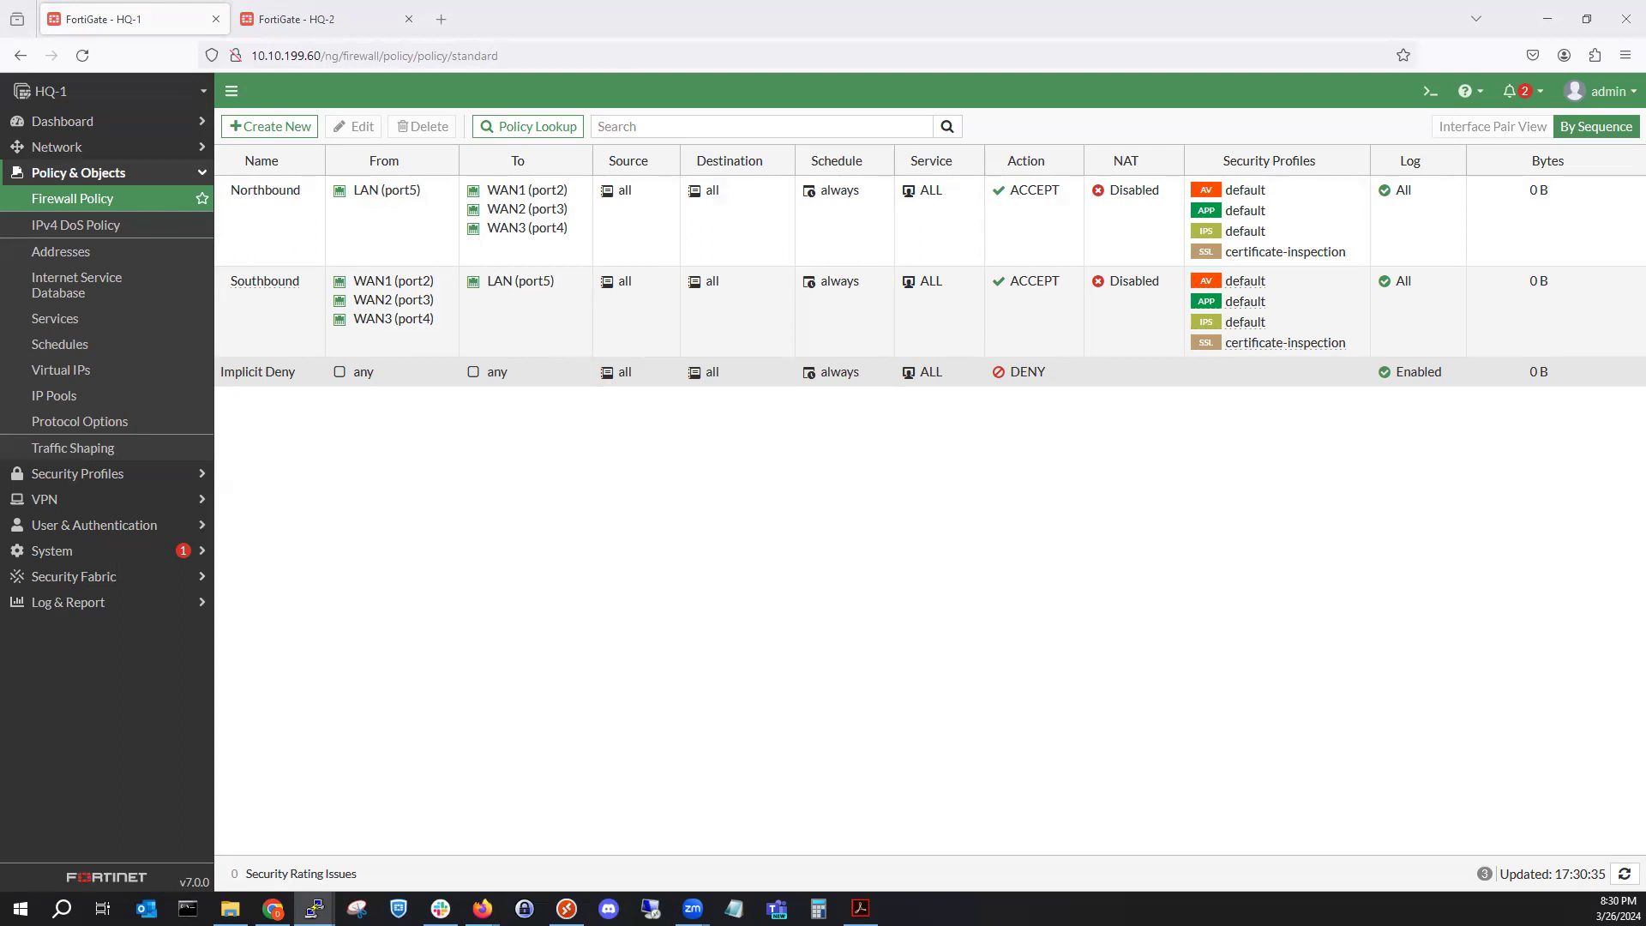
Snap SW-3's console to the right half, run show vlan brief, then minimize the browser.
key(super+Left)
click(1398, 512)
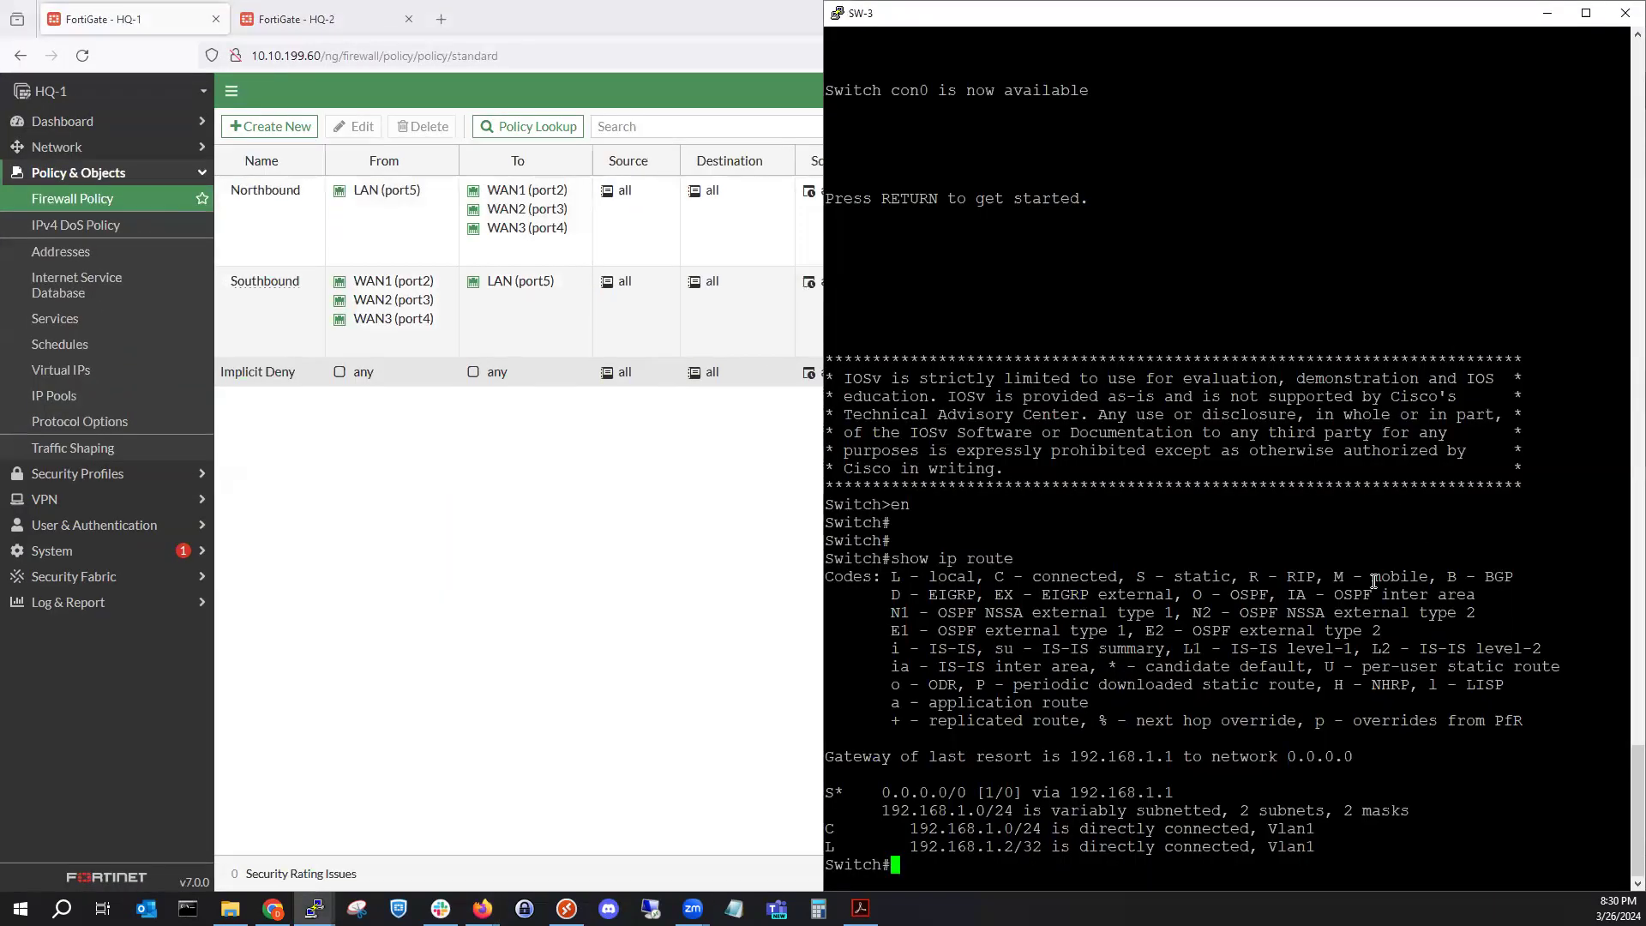
double_click(1340, 648)
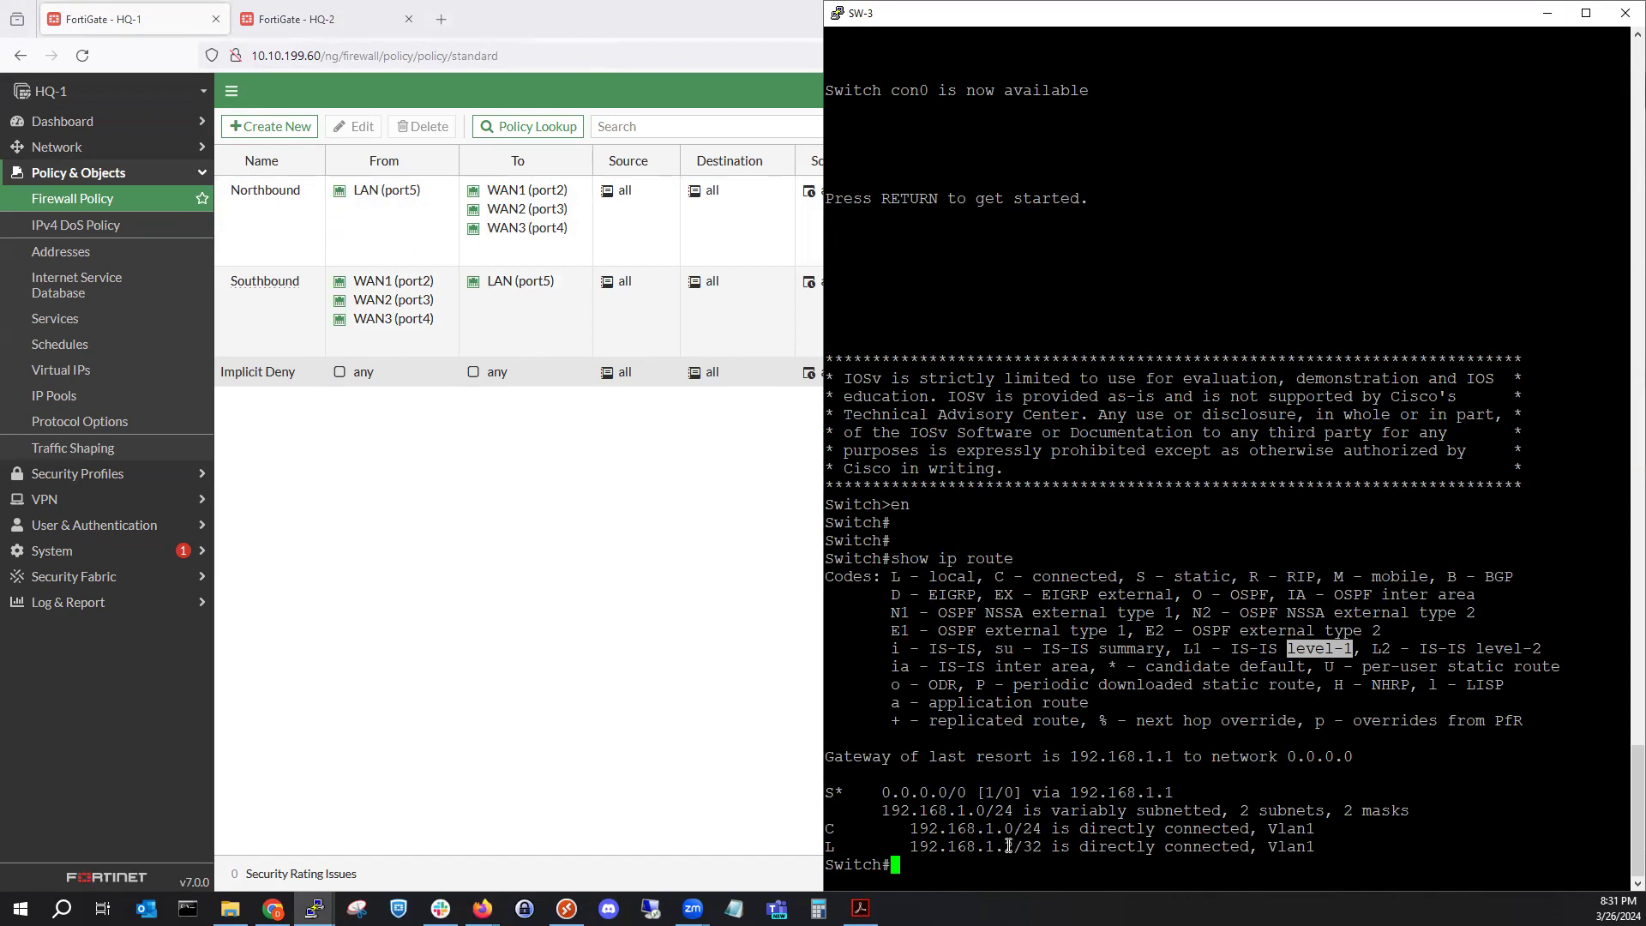
click(1001, 812)
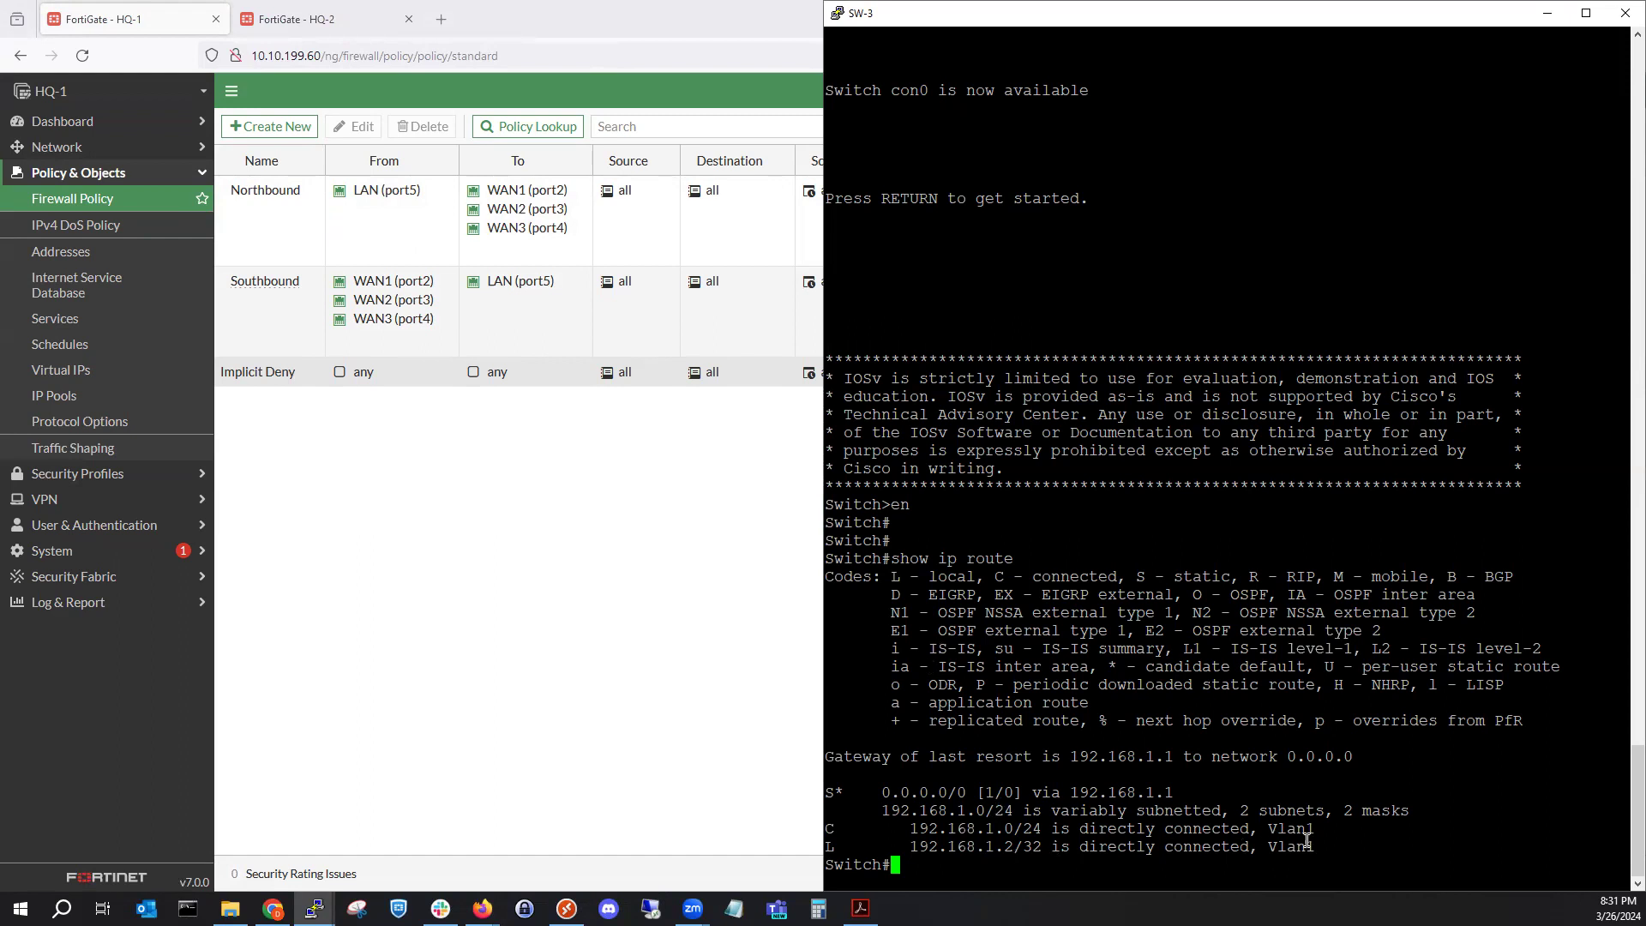
text(show vlan brief)
key(Return)
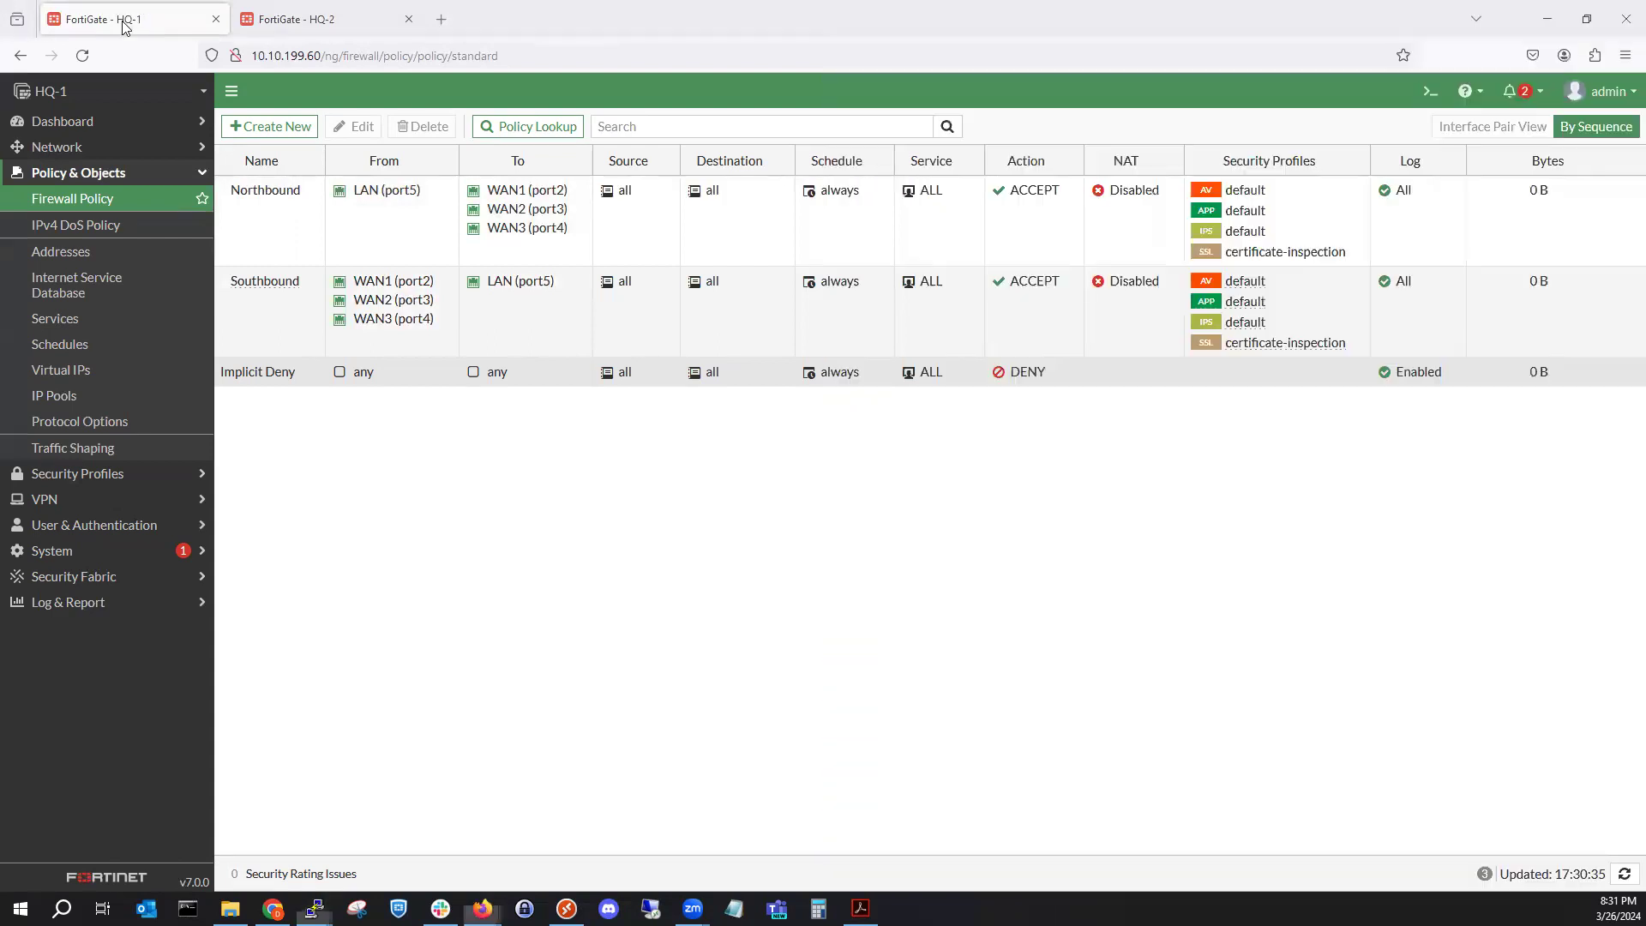
click(127, 25)
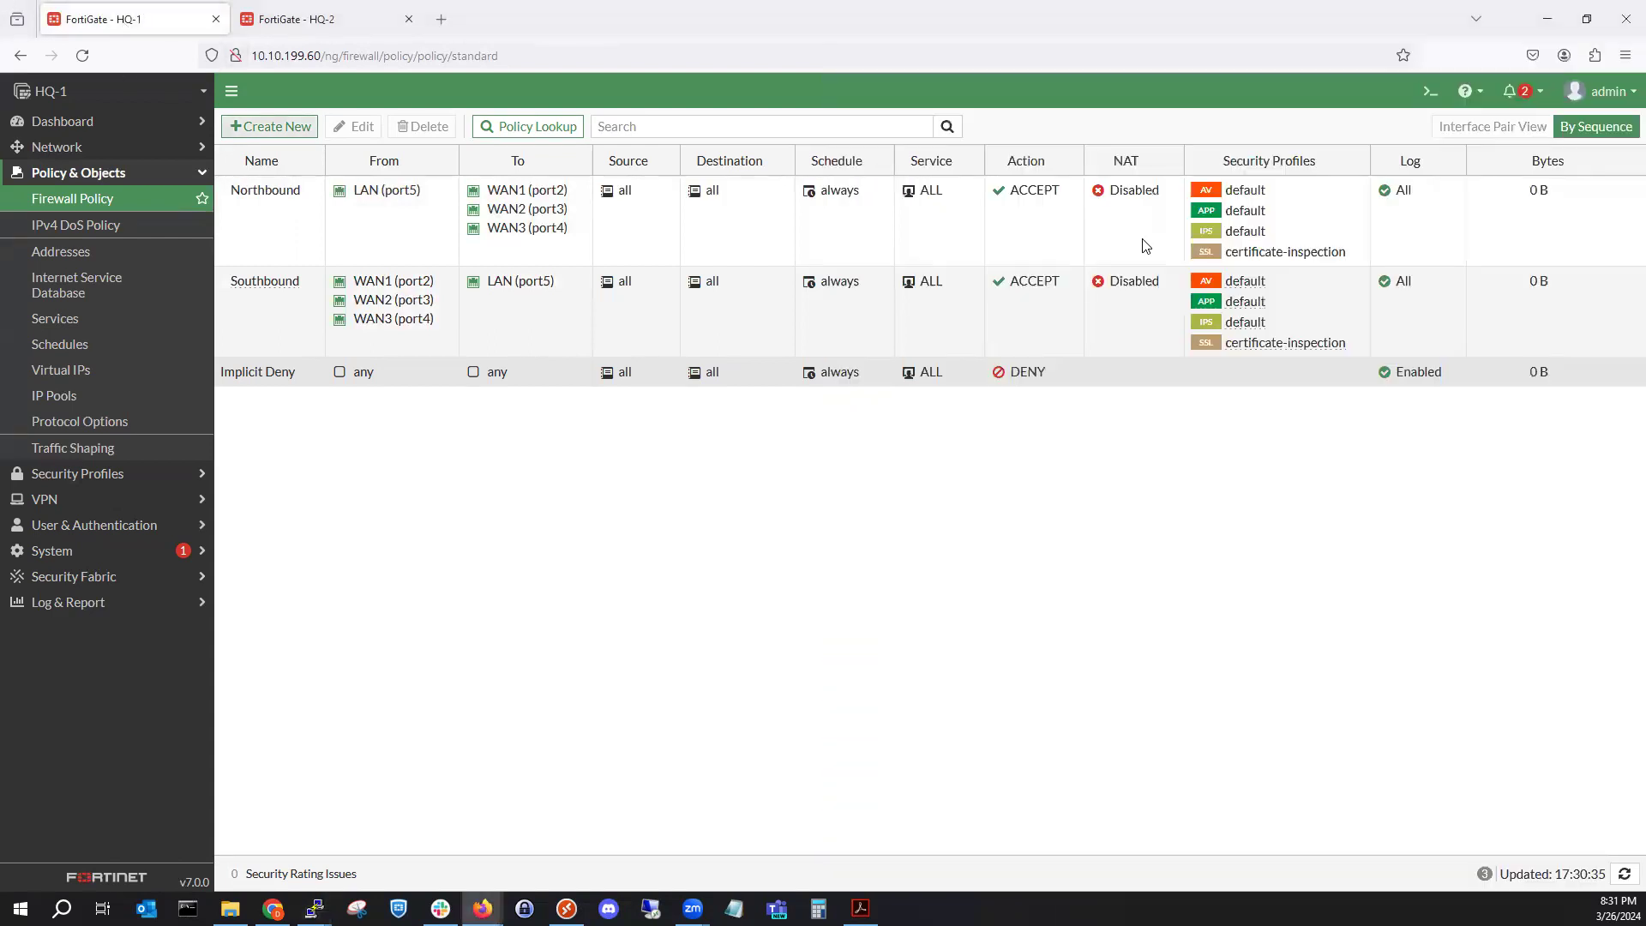
click(1548, 18)
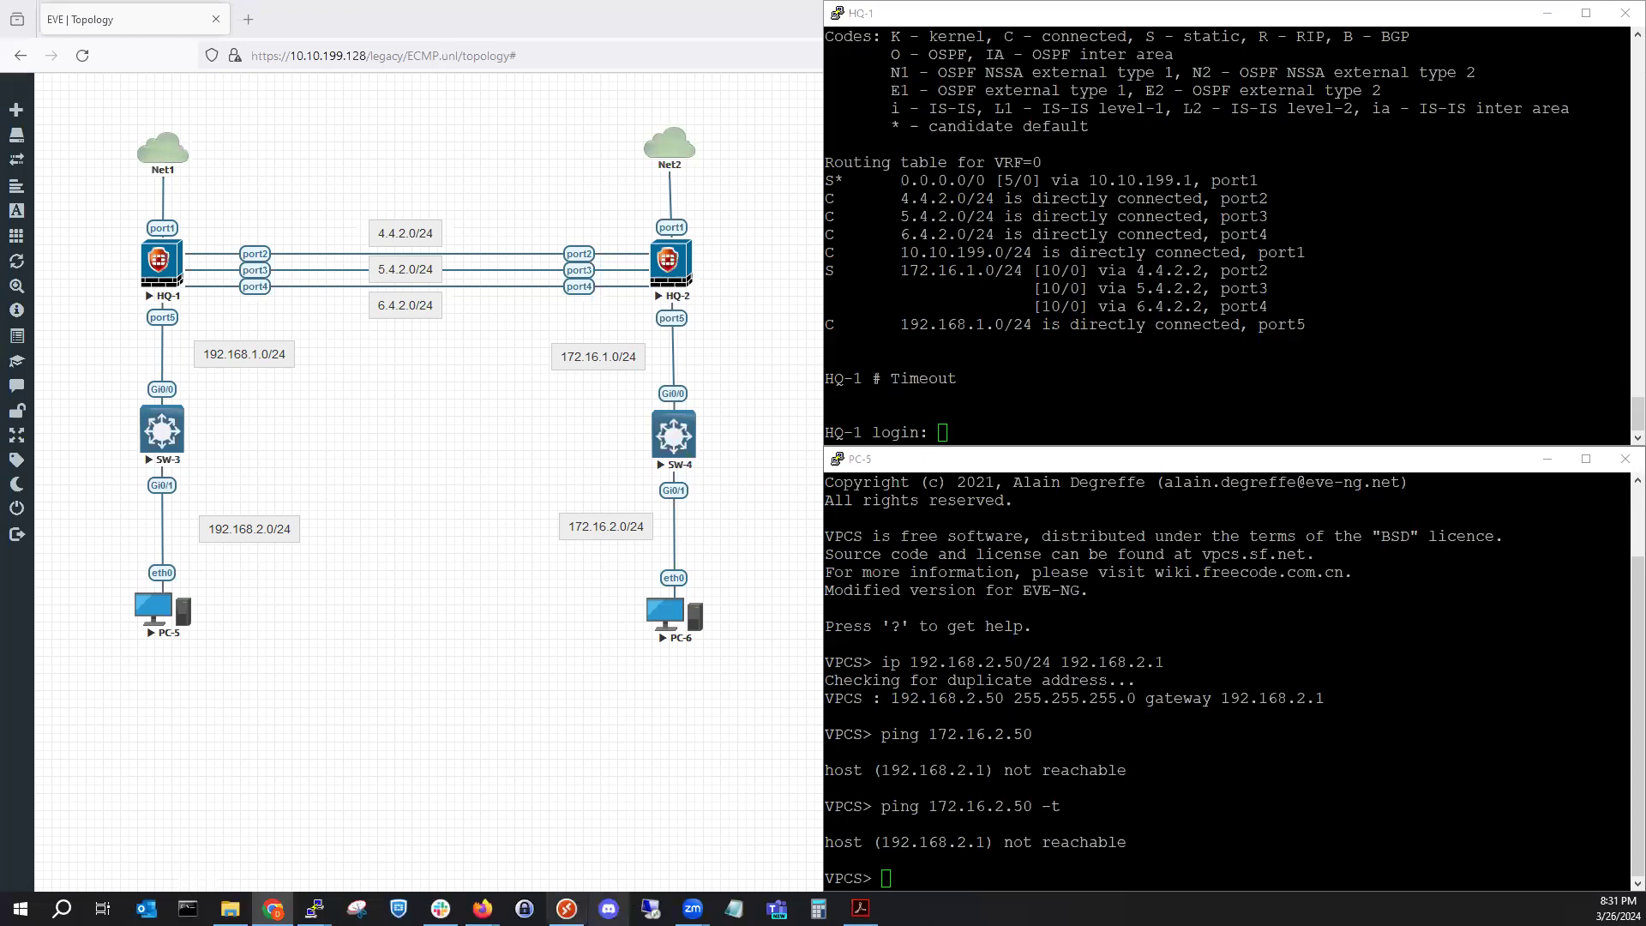
Bring SW-3's console forward from the PuTTY taskbar preview.
mouse_move(314, 907)
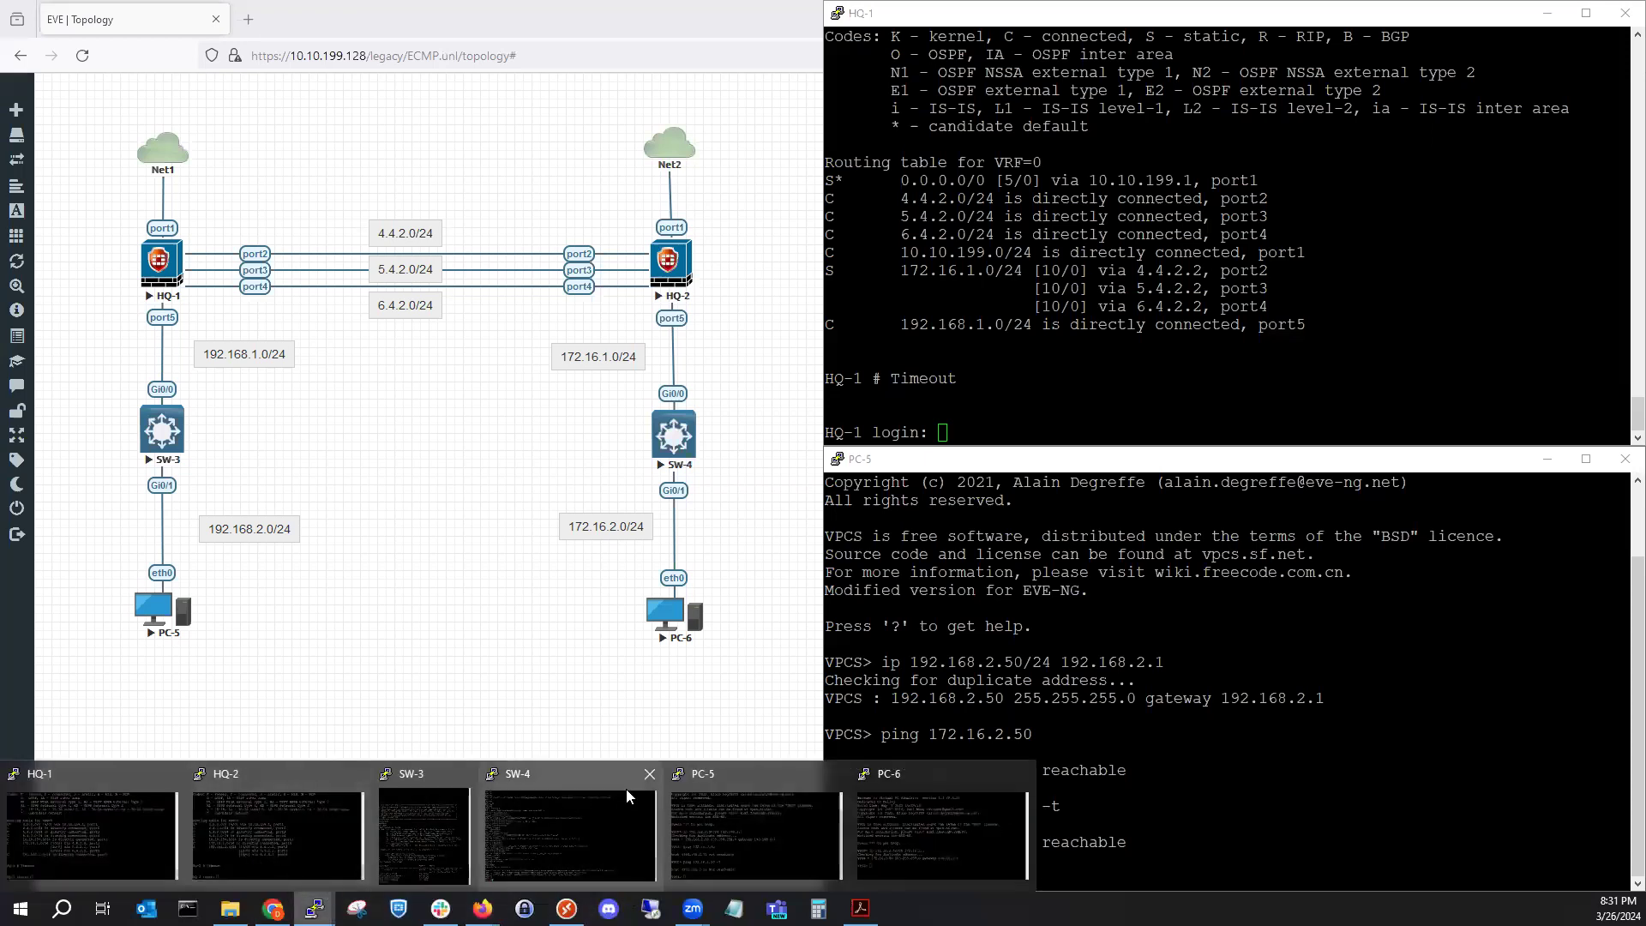
click(427, 821)
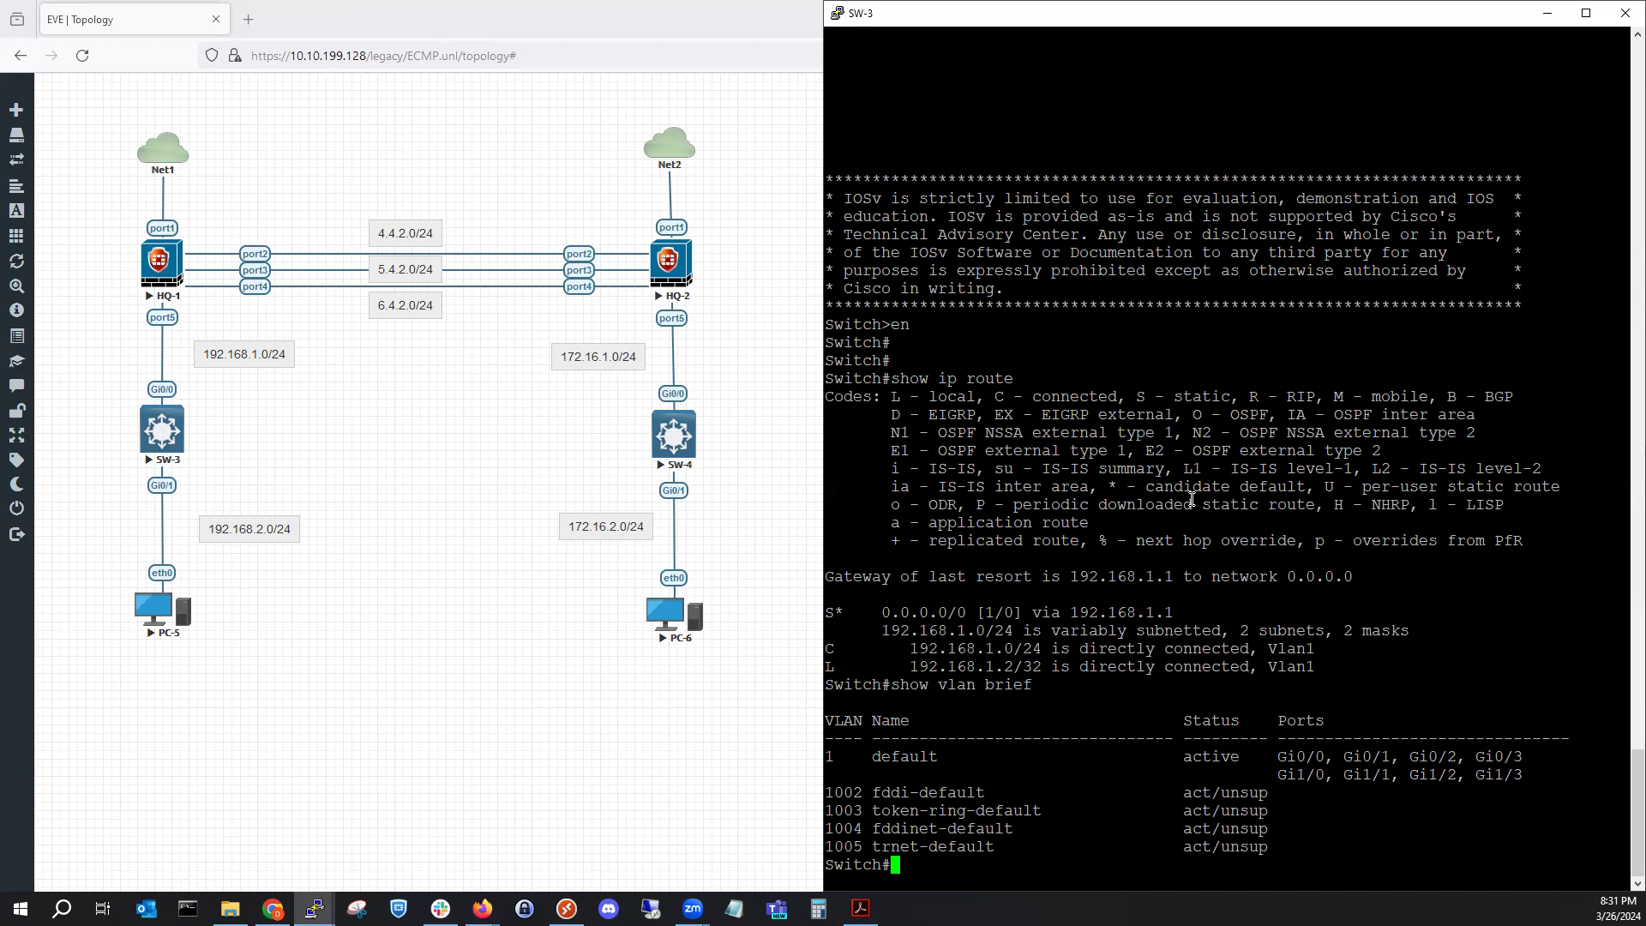
Run show int vlan 2 on SW-3 to display the Vlan2 interface status.
text(show int vlan 2)
key(Return)
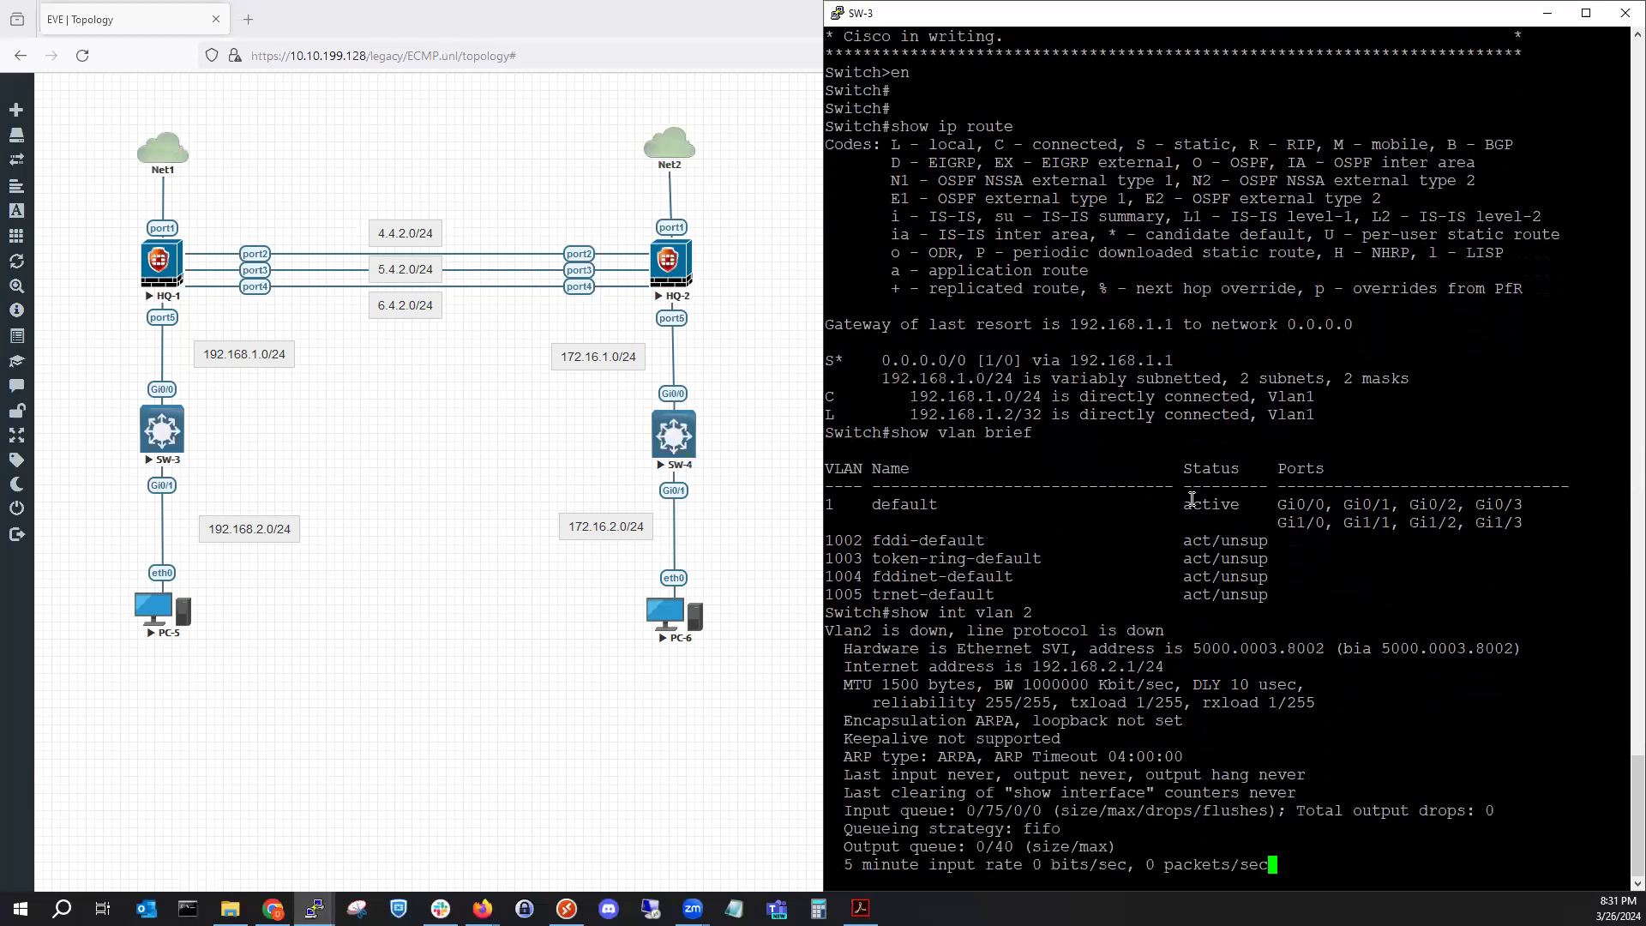
key(space)
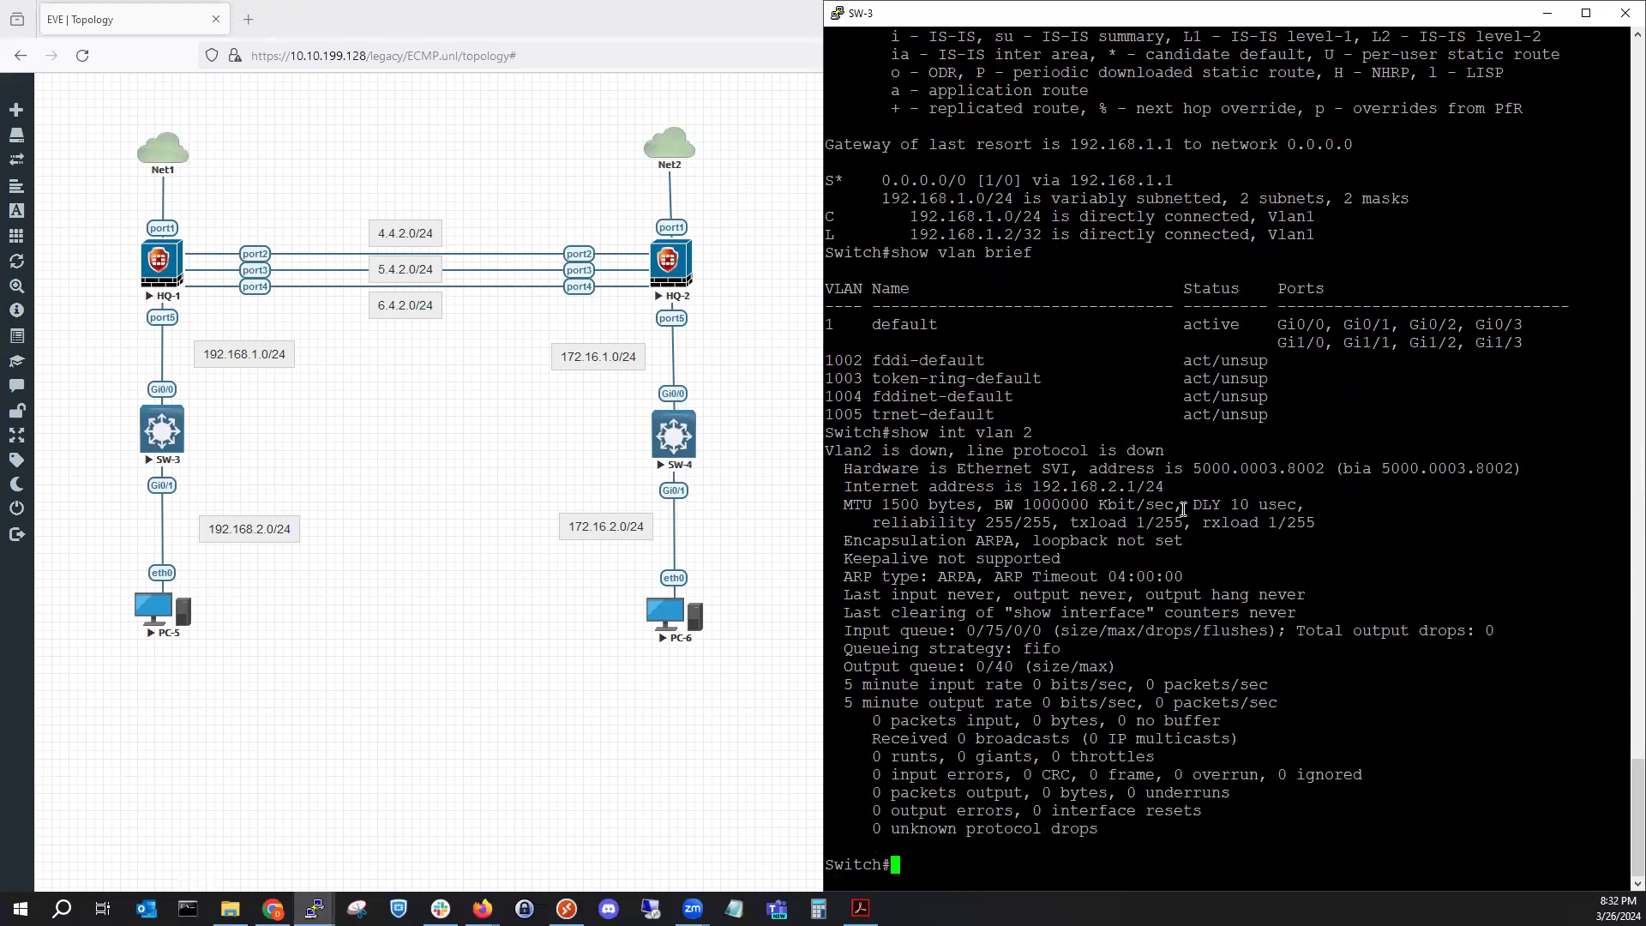
Highlight the Vlan2-down line and port Gi0/1 in the VLAN 1 port list.
drag(826, 452, 1164, 455)
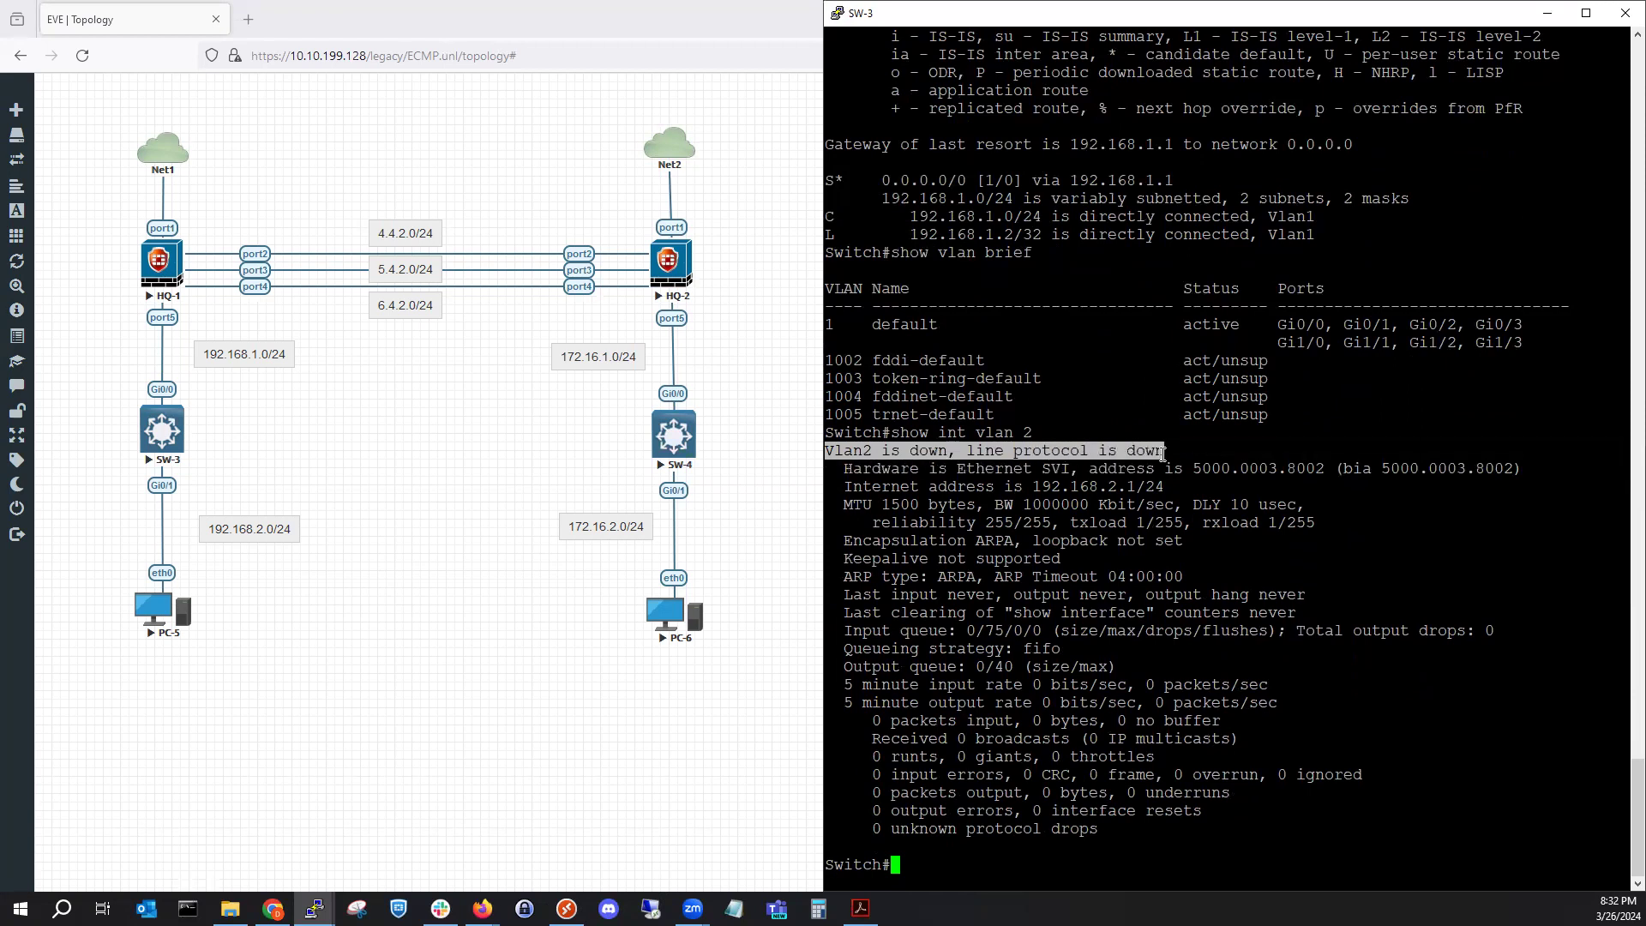
click(1059, 868)
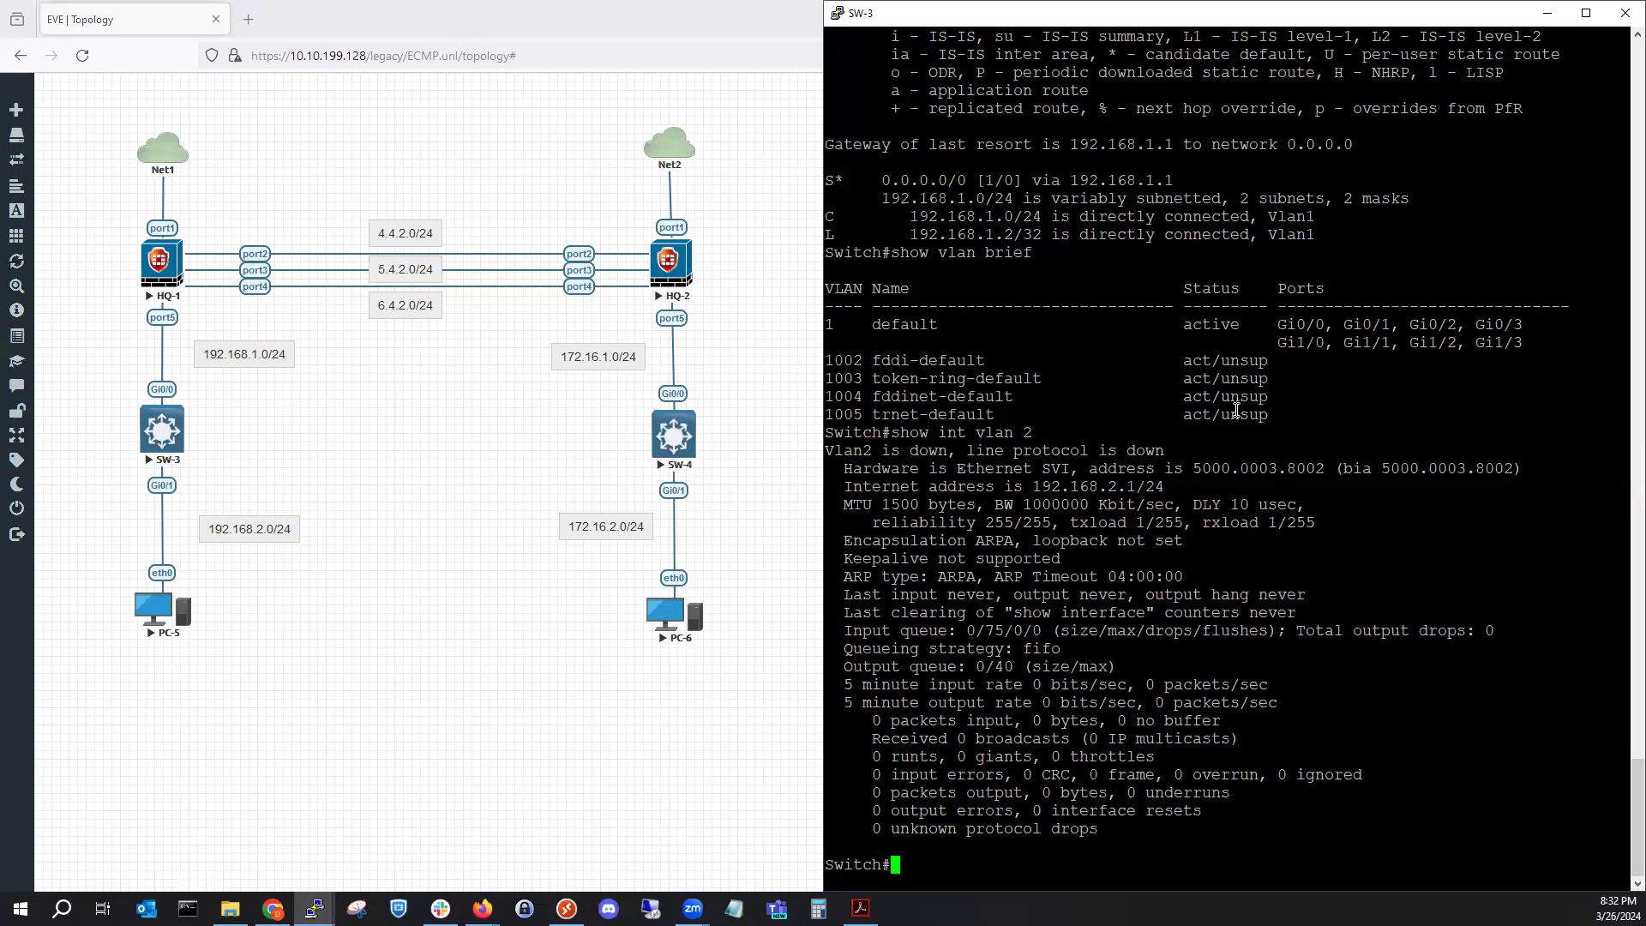
drag(1278, 415, 828, 257)
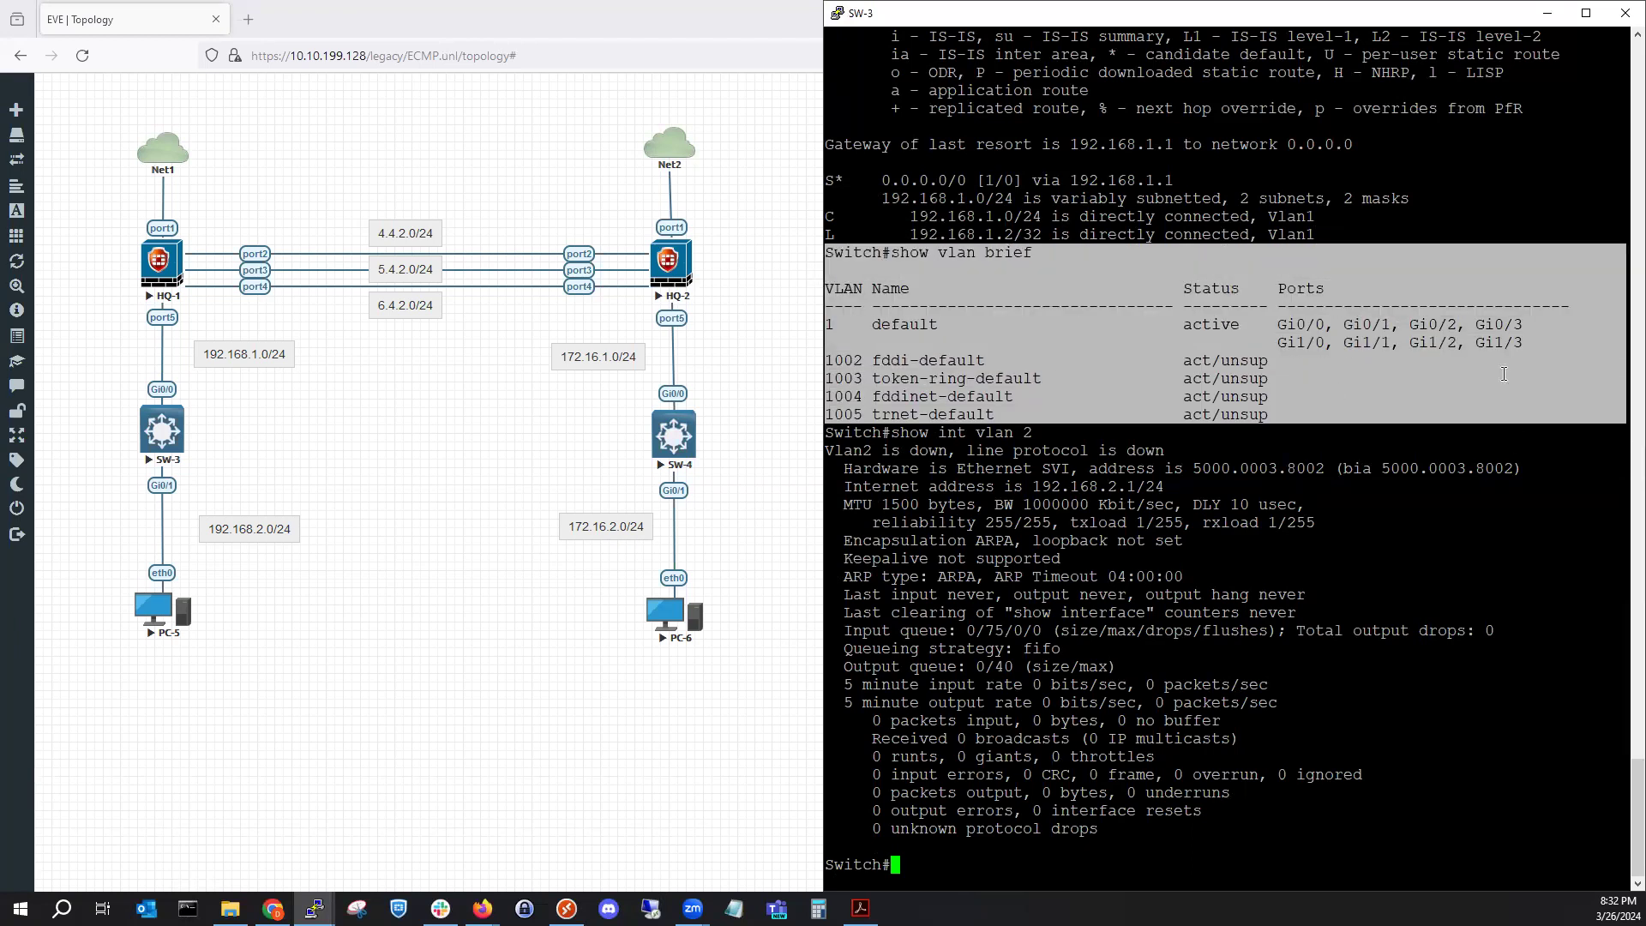
drag(1507, 368, 1496, 375)
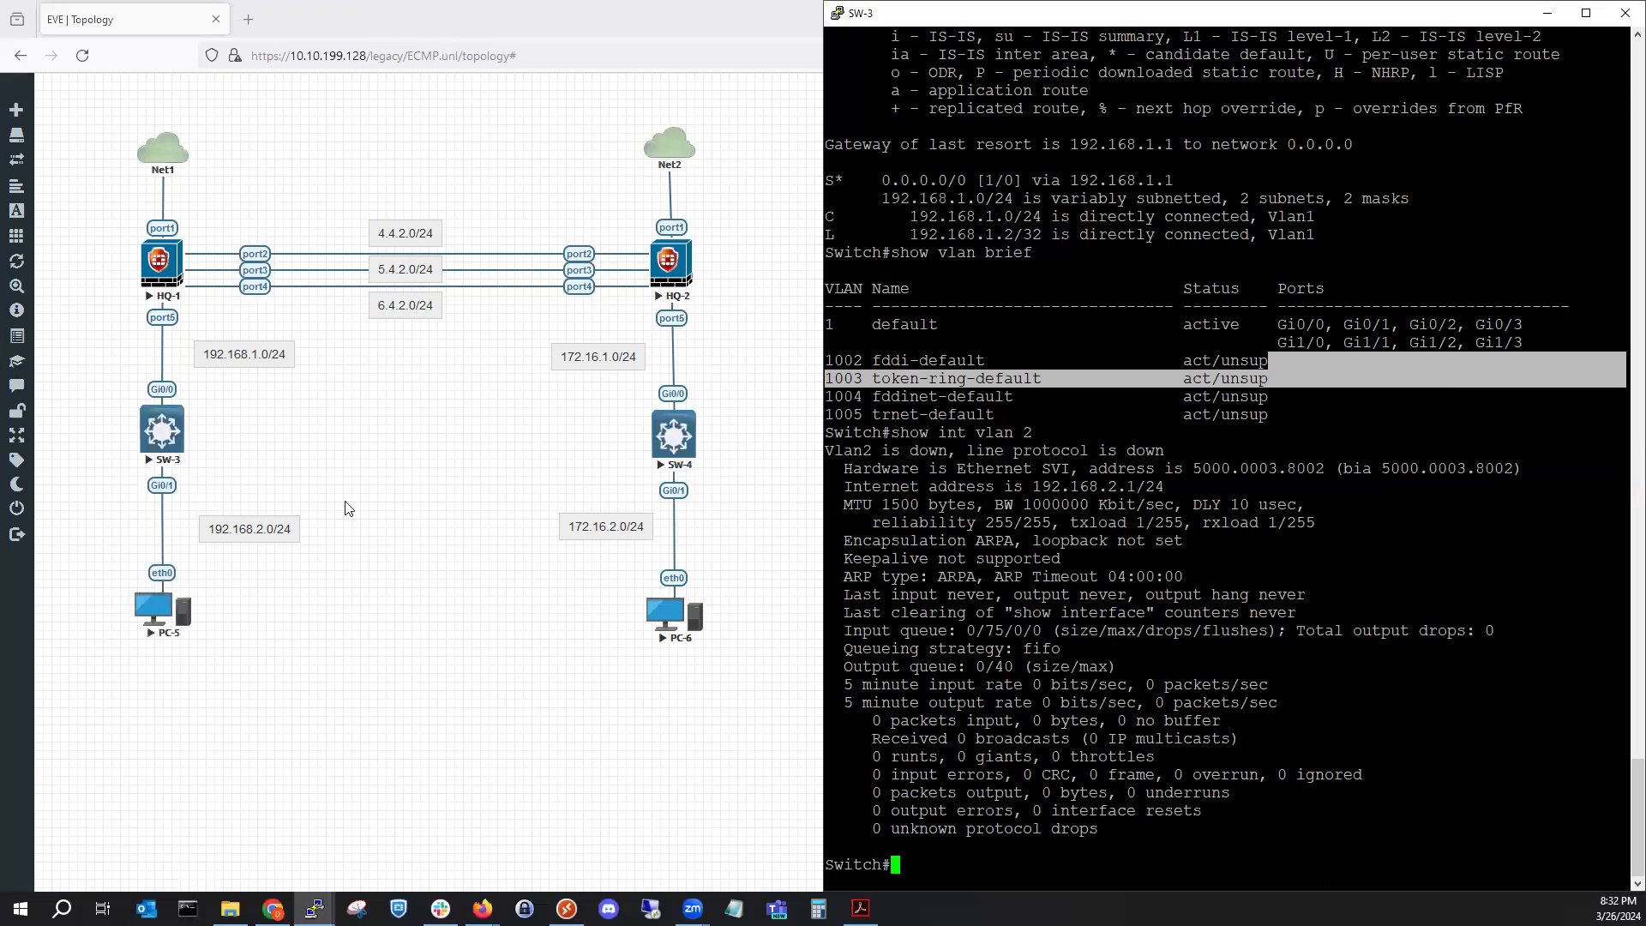
click(1397, 390)
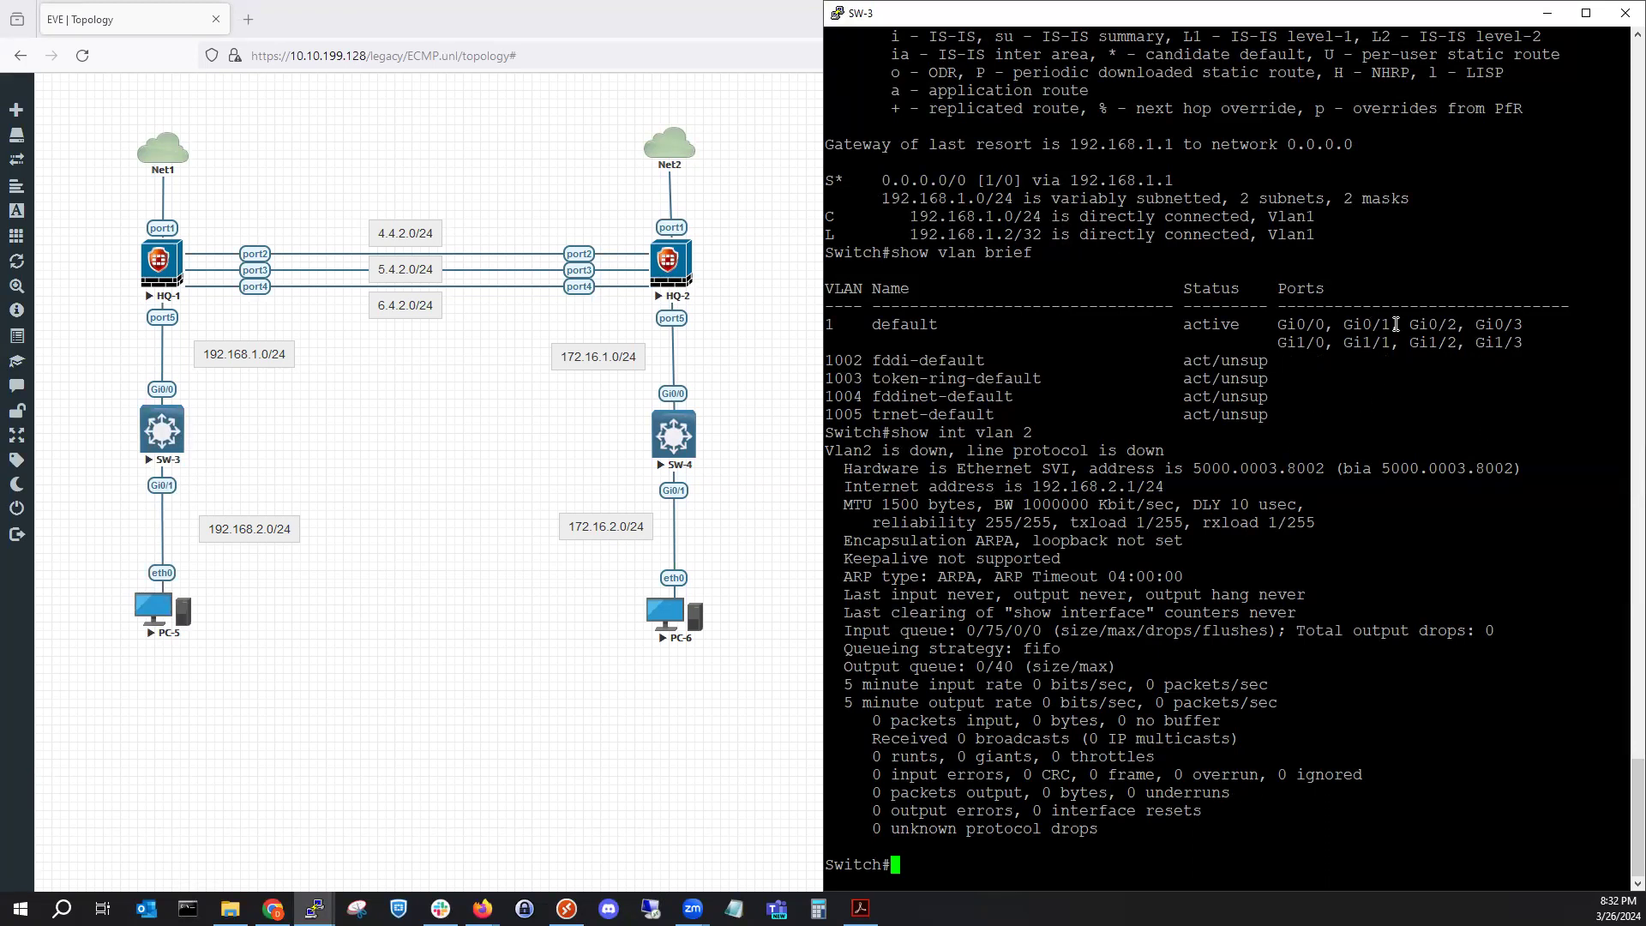
drag(1344, 326, 1387, 325)
Enter global configuration on SW-3 and select interface gi 0/1.
click(1106, 840)
text(config t)
key(Return)
text(int v)
key(BackSpace)
text(gi )
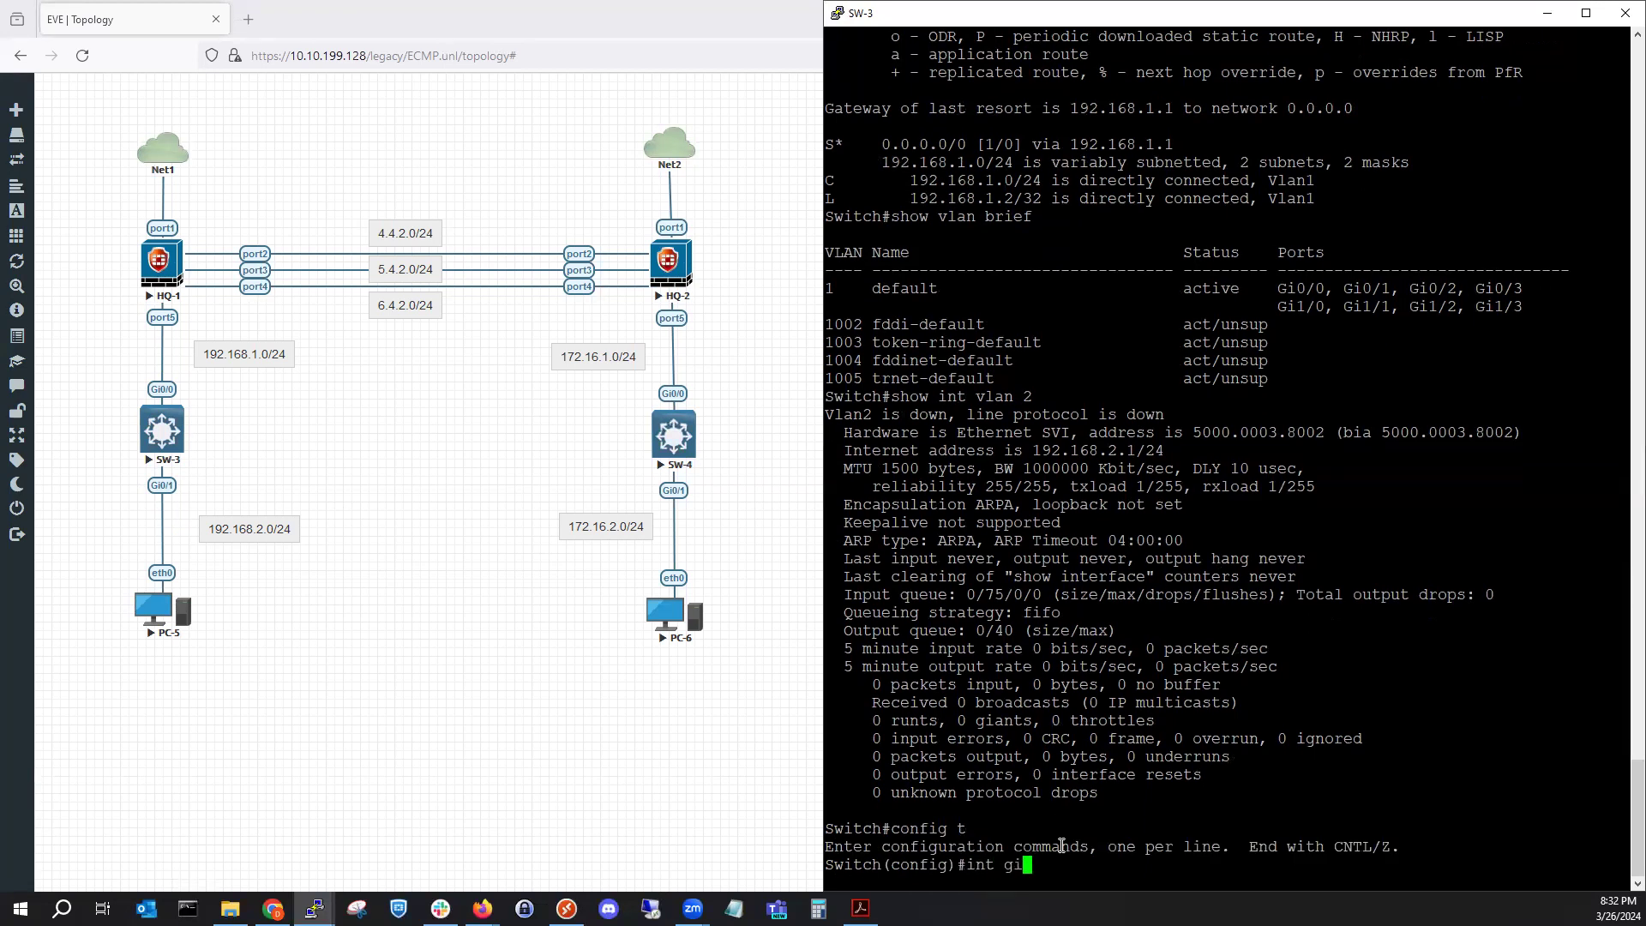
text(0/1)
key(Return)
Make Gi0/1 an access port in VLAN 2 with switchport access vlan 2, then end.
text(swi)
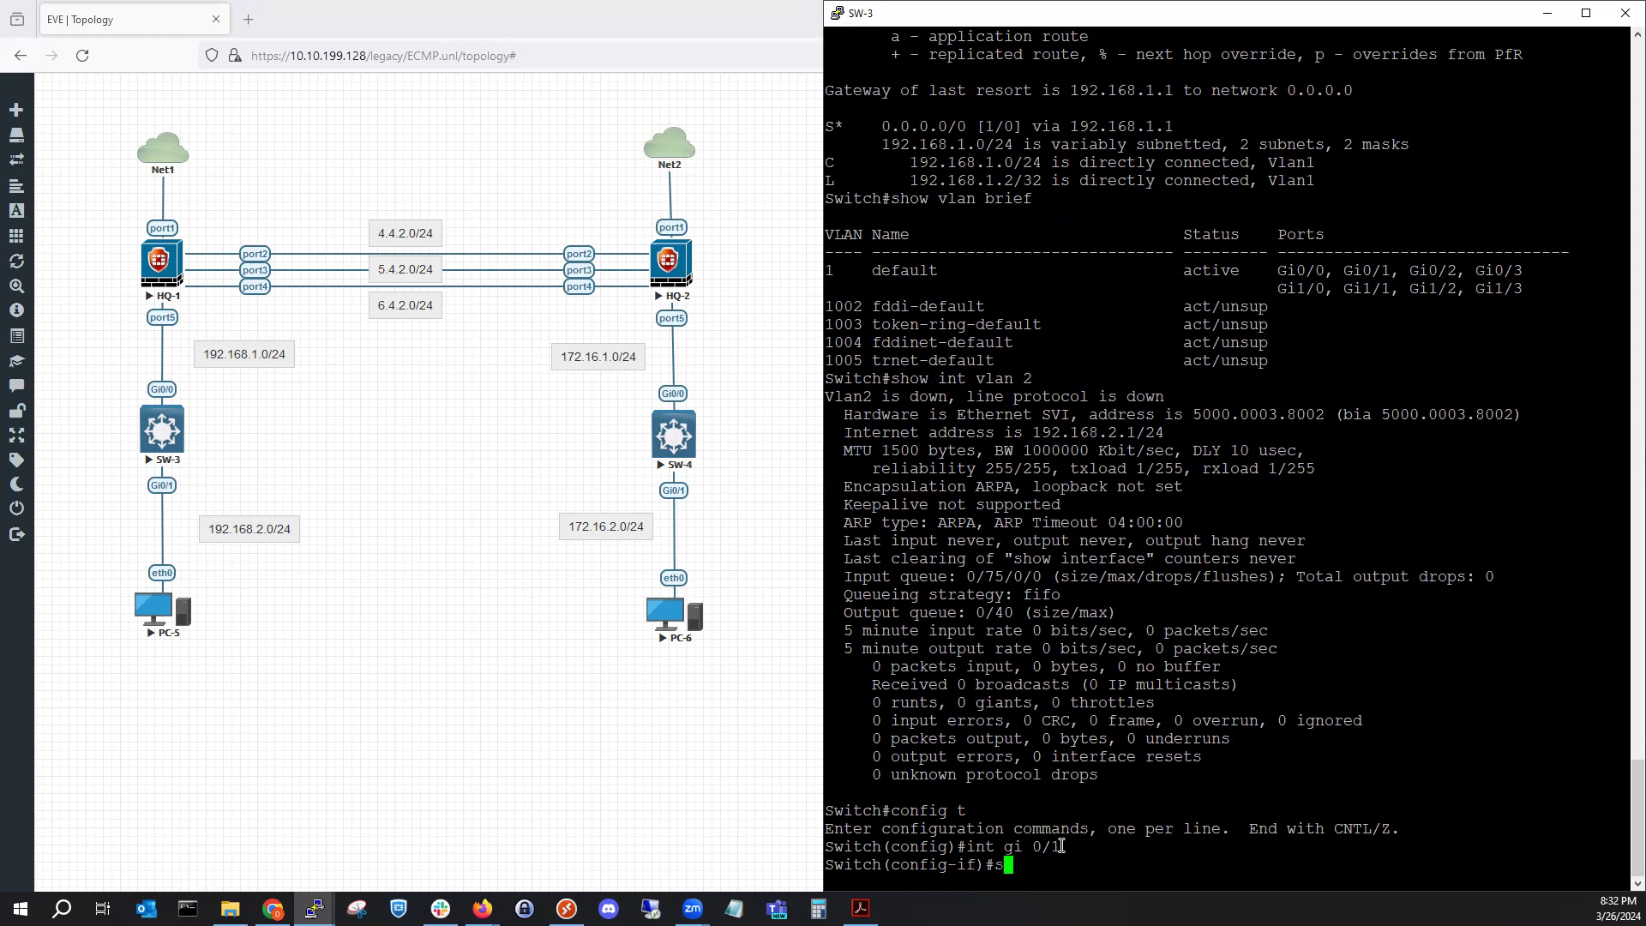
key(Tab)
text(acc)
key(Tab)
text(vla)
key(Tab)
text(2)
key(Return)
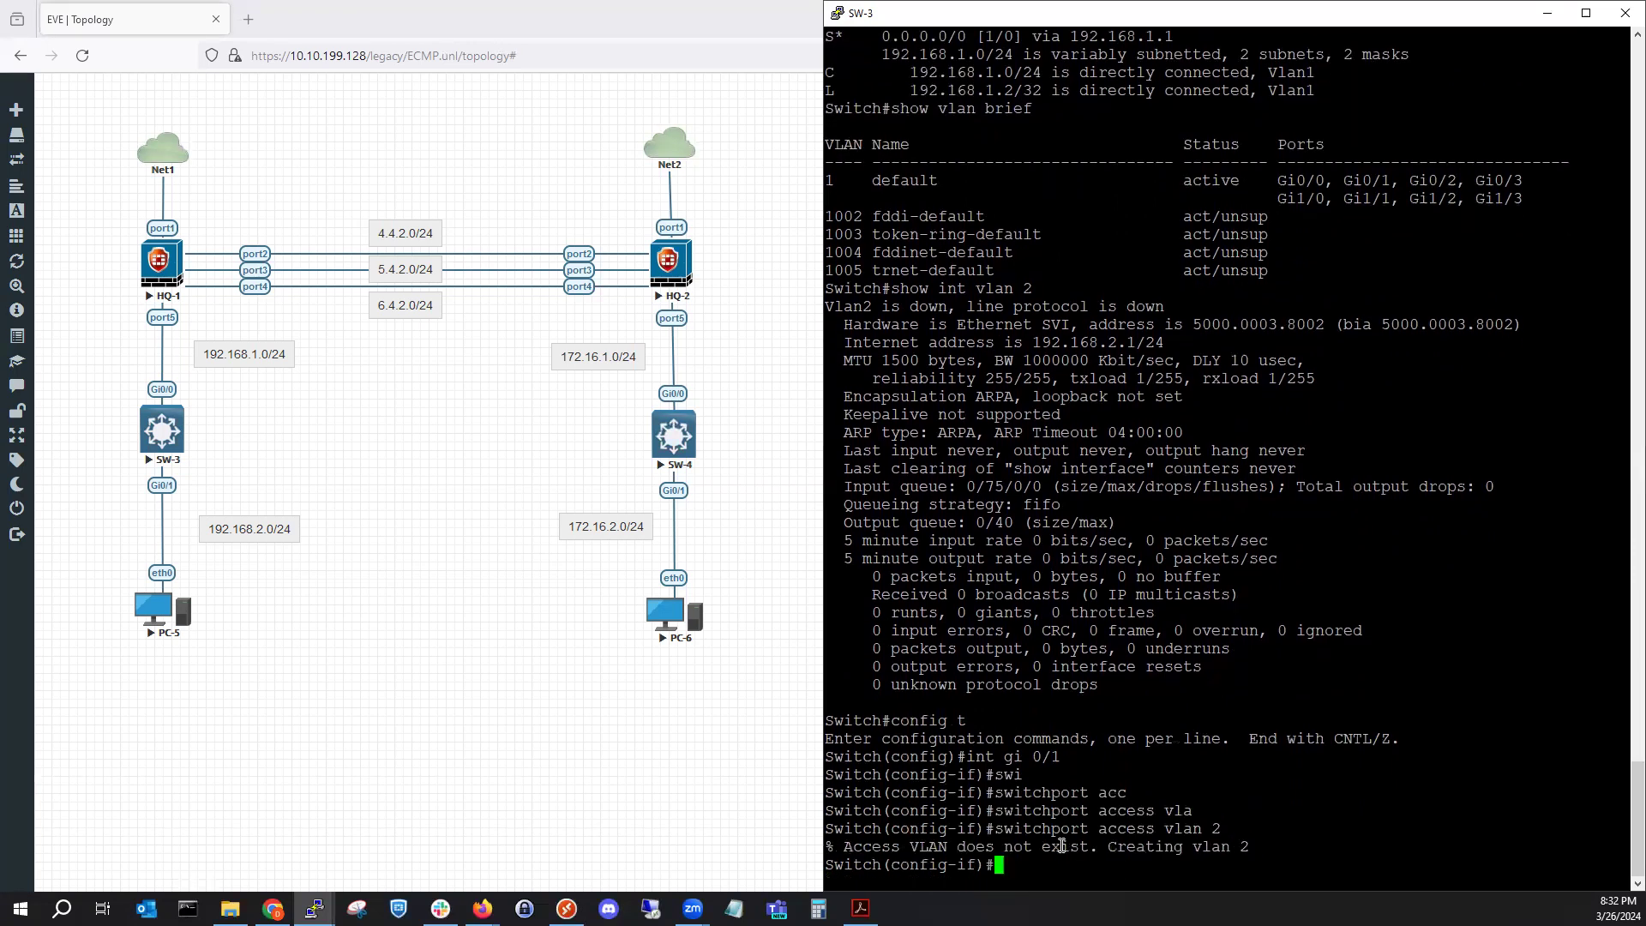
text(end)
key(Return)
Confirm Gi0/1 in VLAN 2 with show vlan brief and save the configuration with wr.
text(show vlan bri)
key(BackSpace)
key(BackSpace)
key(BackSpace)
text(bri)
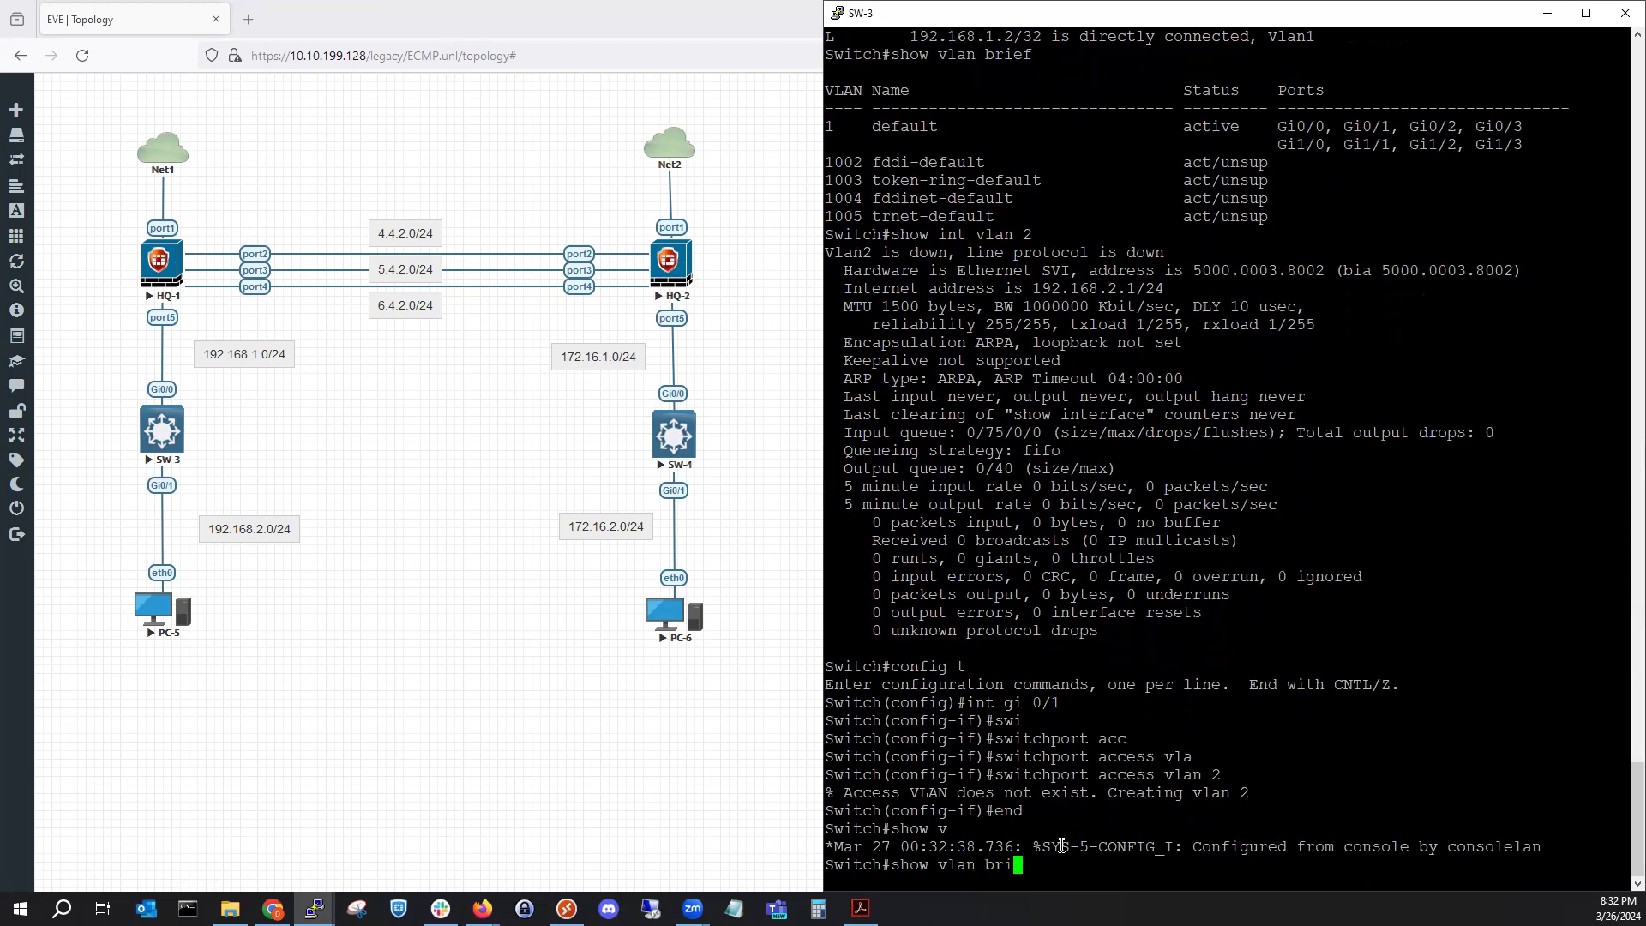
key(Tab)
key(Return)
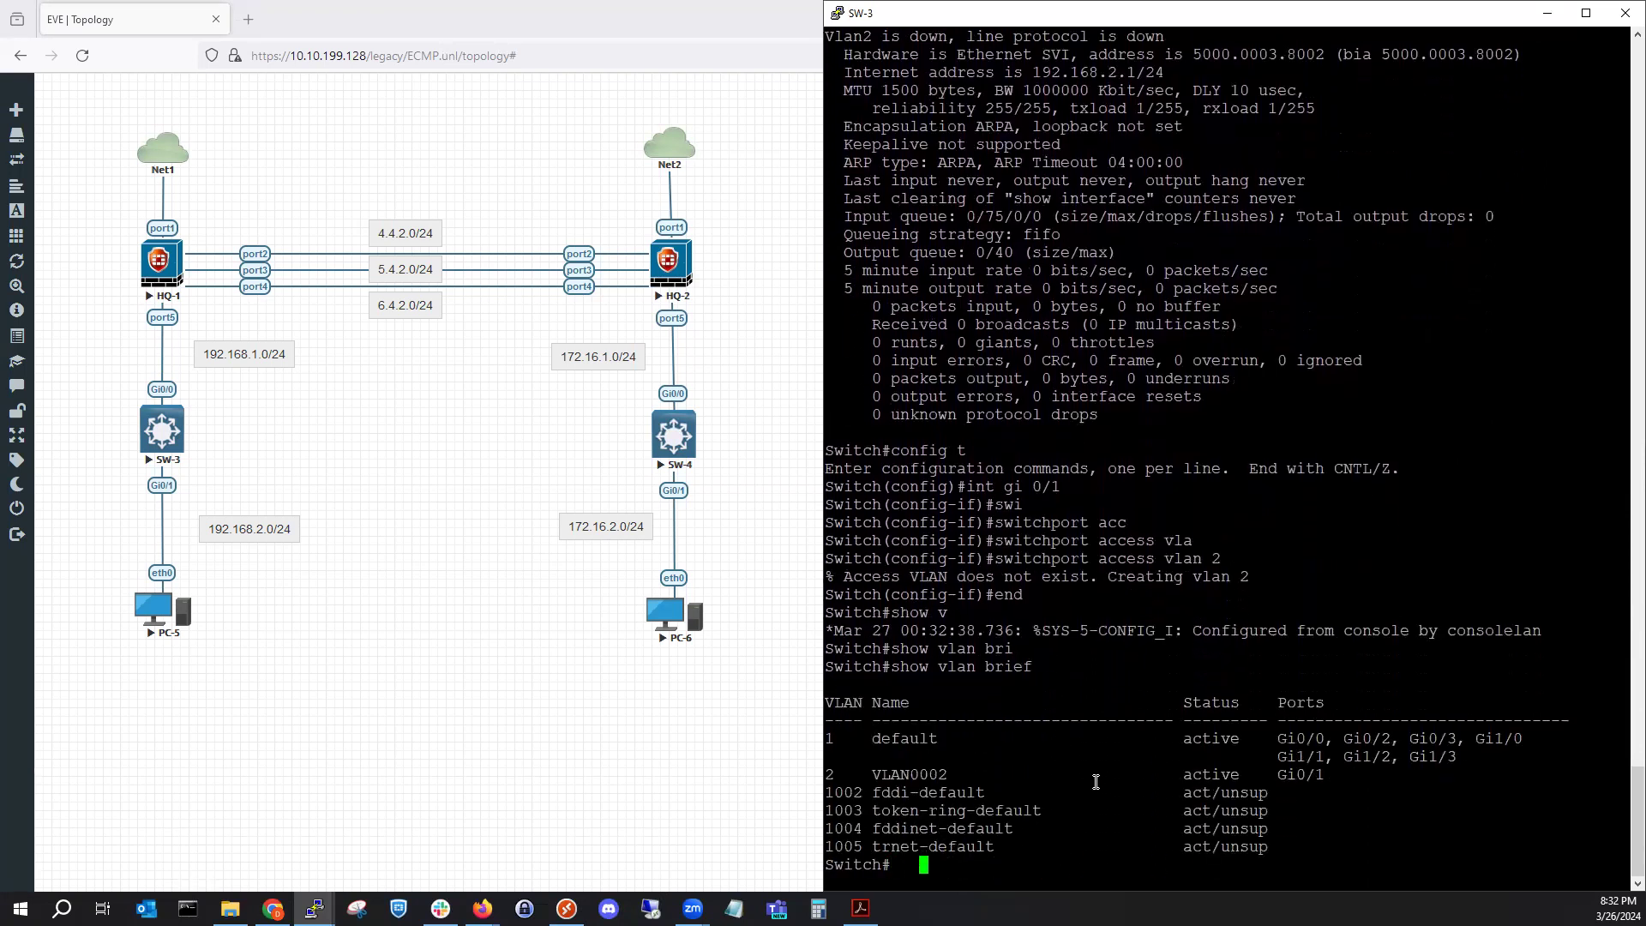
text(wr)
key(Return)
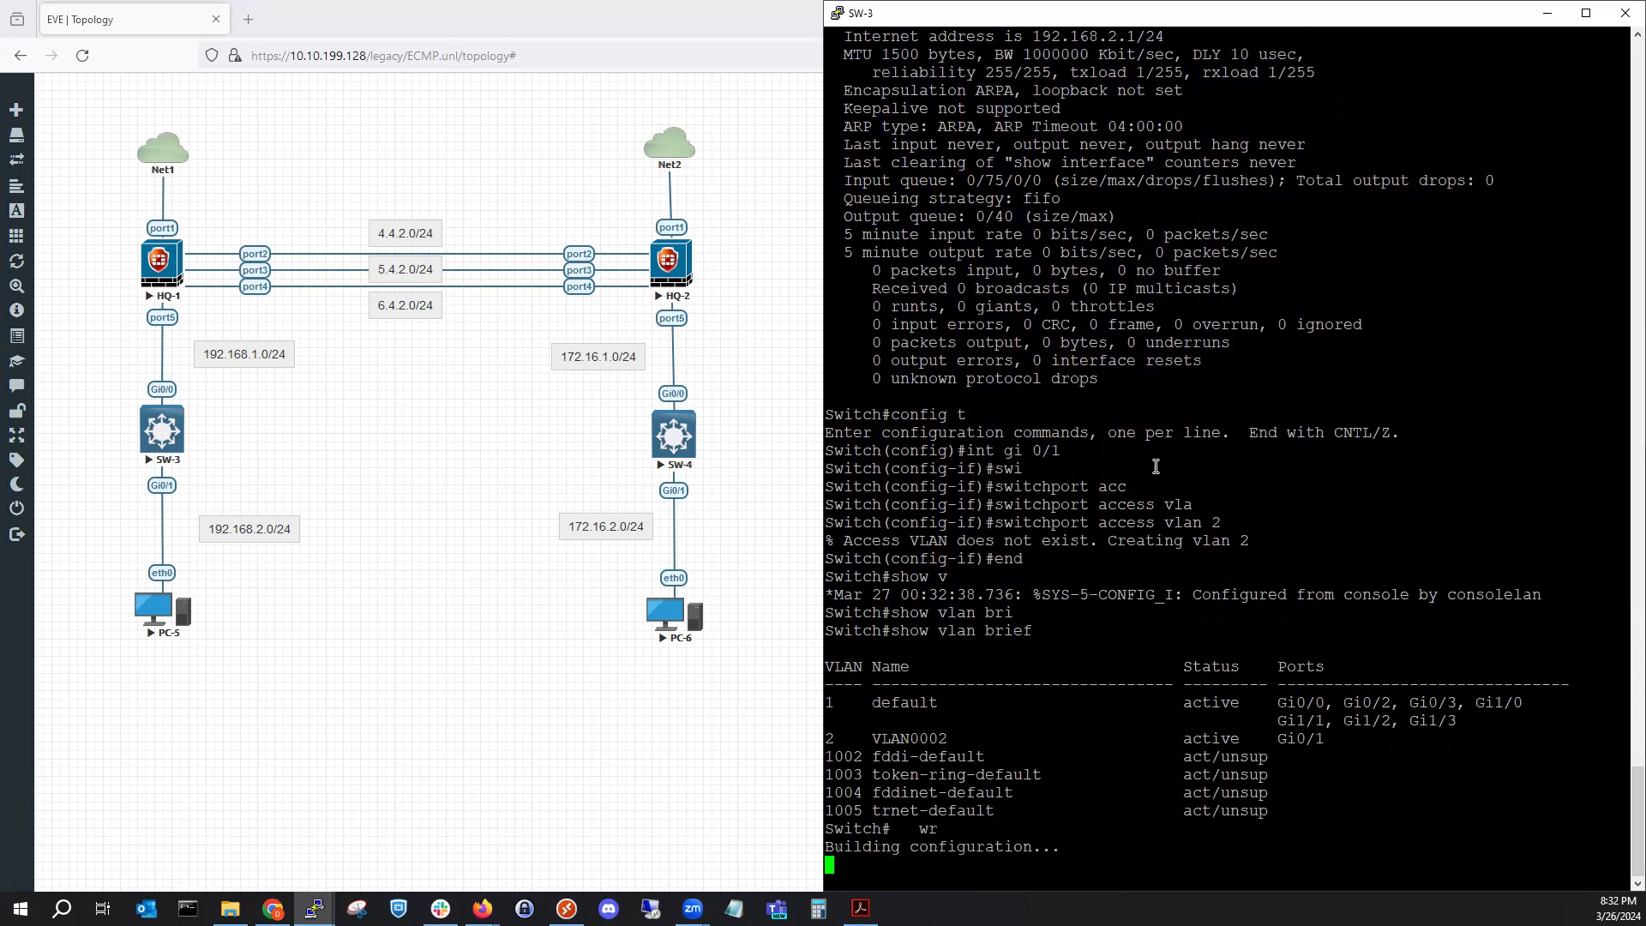
Minimize SW-3's console and dock the SW-4 console on the right half beside the topology.
click(1543, 14)
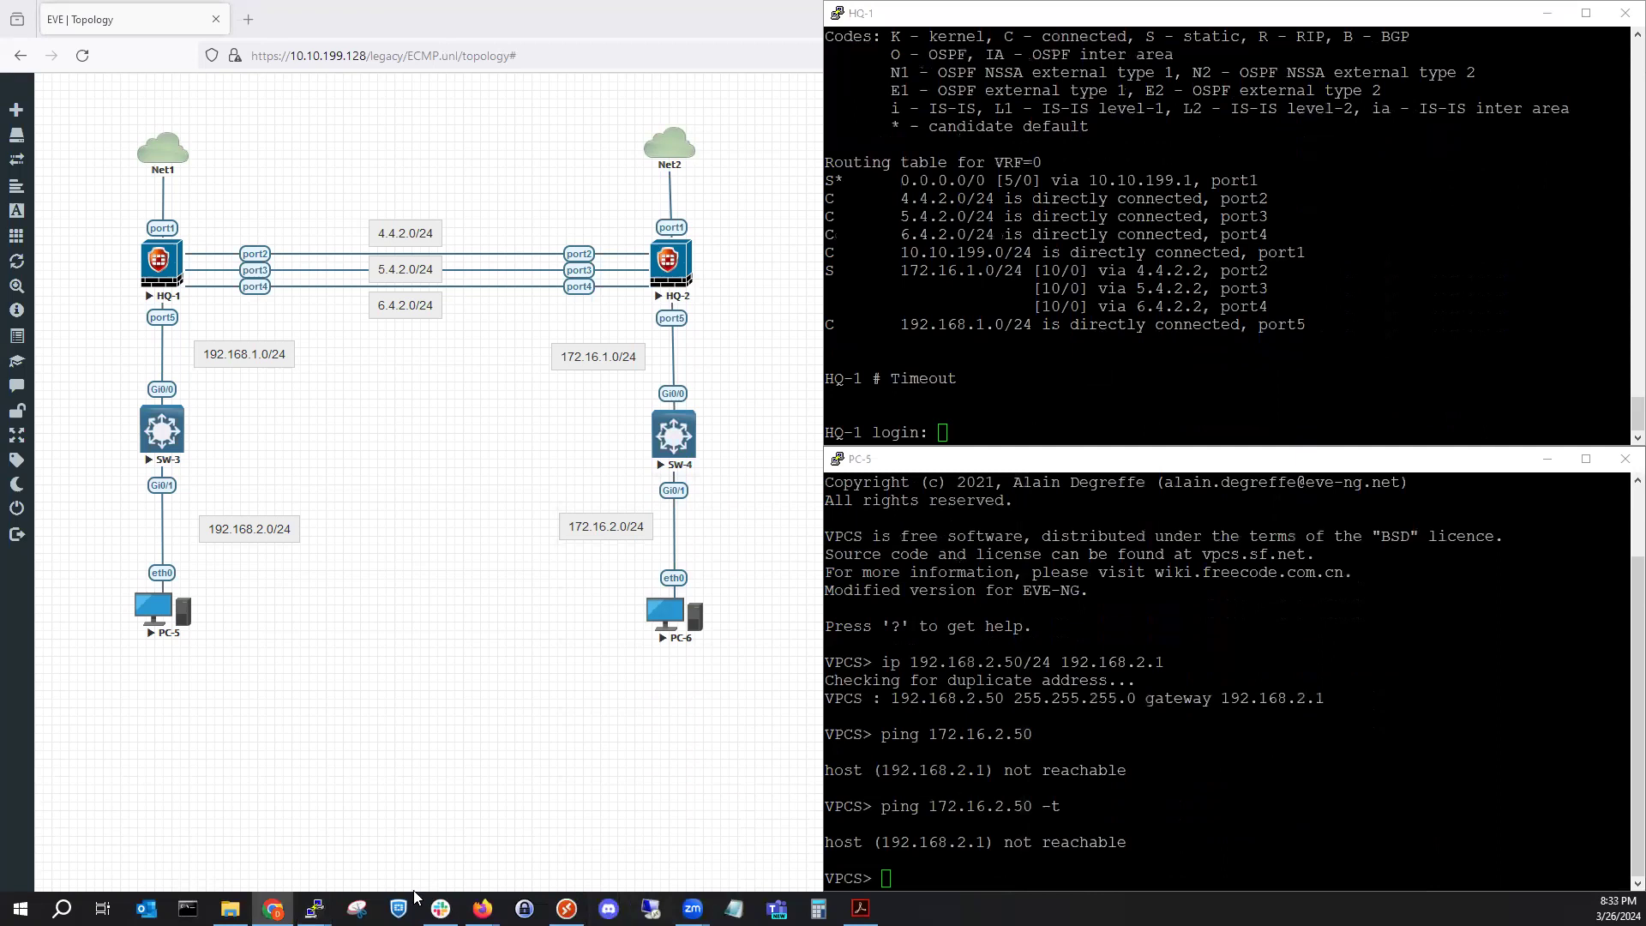
mouse_move(313, 907)
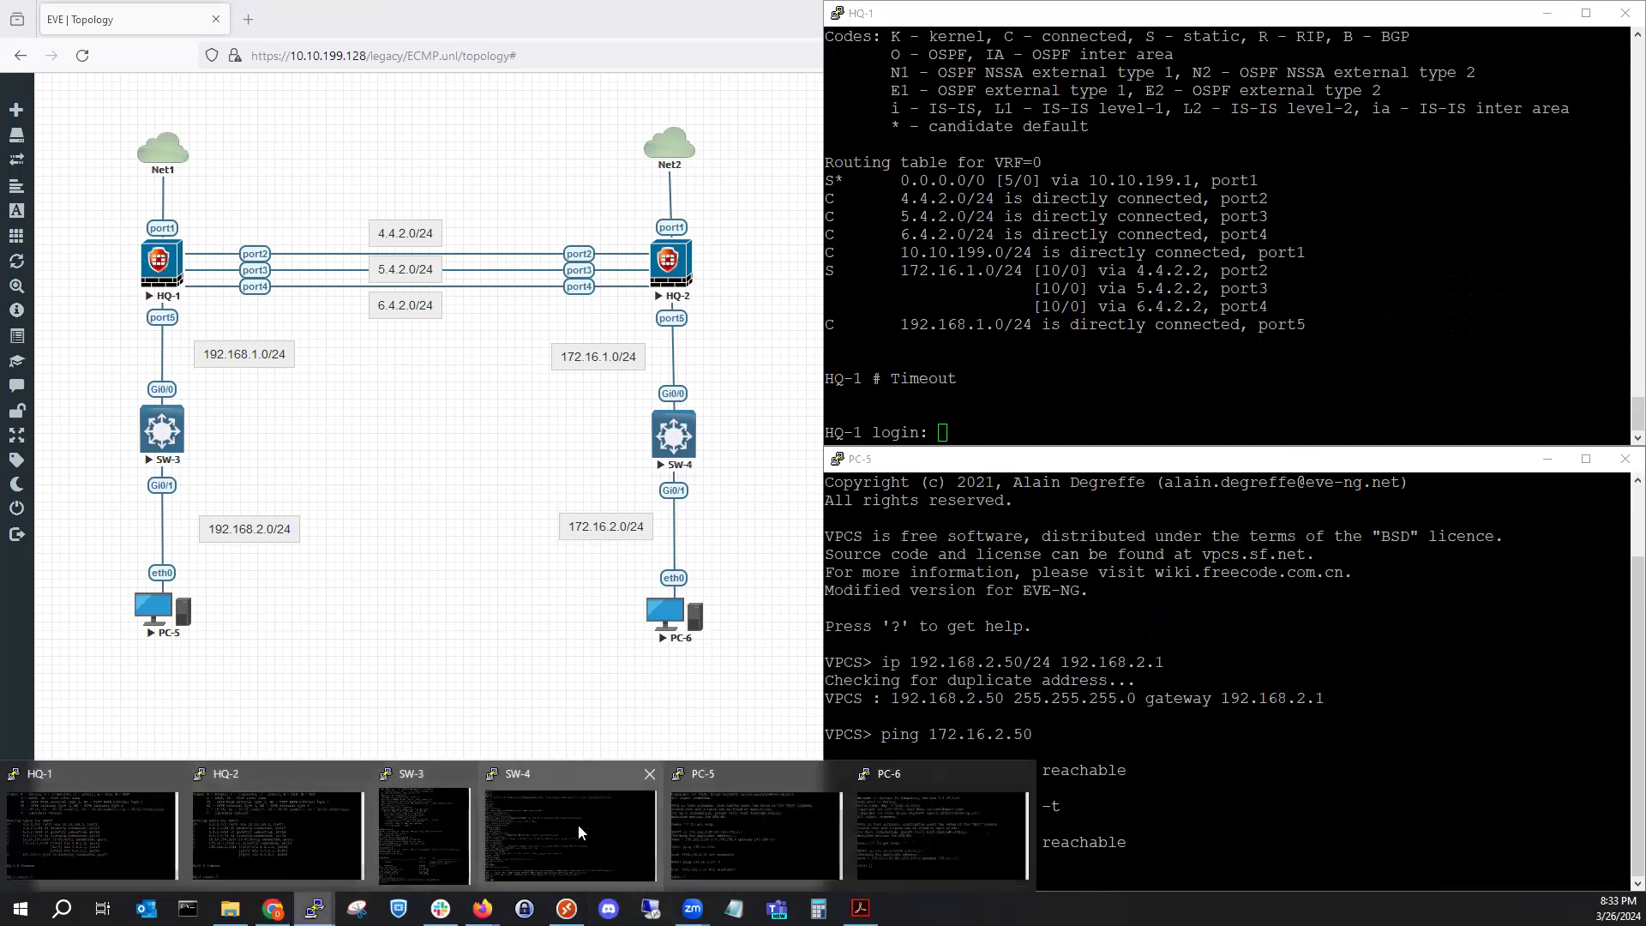
click(578, 825)
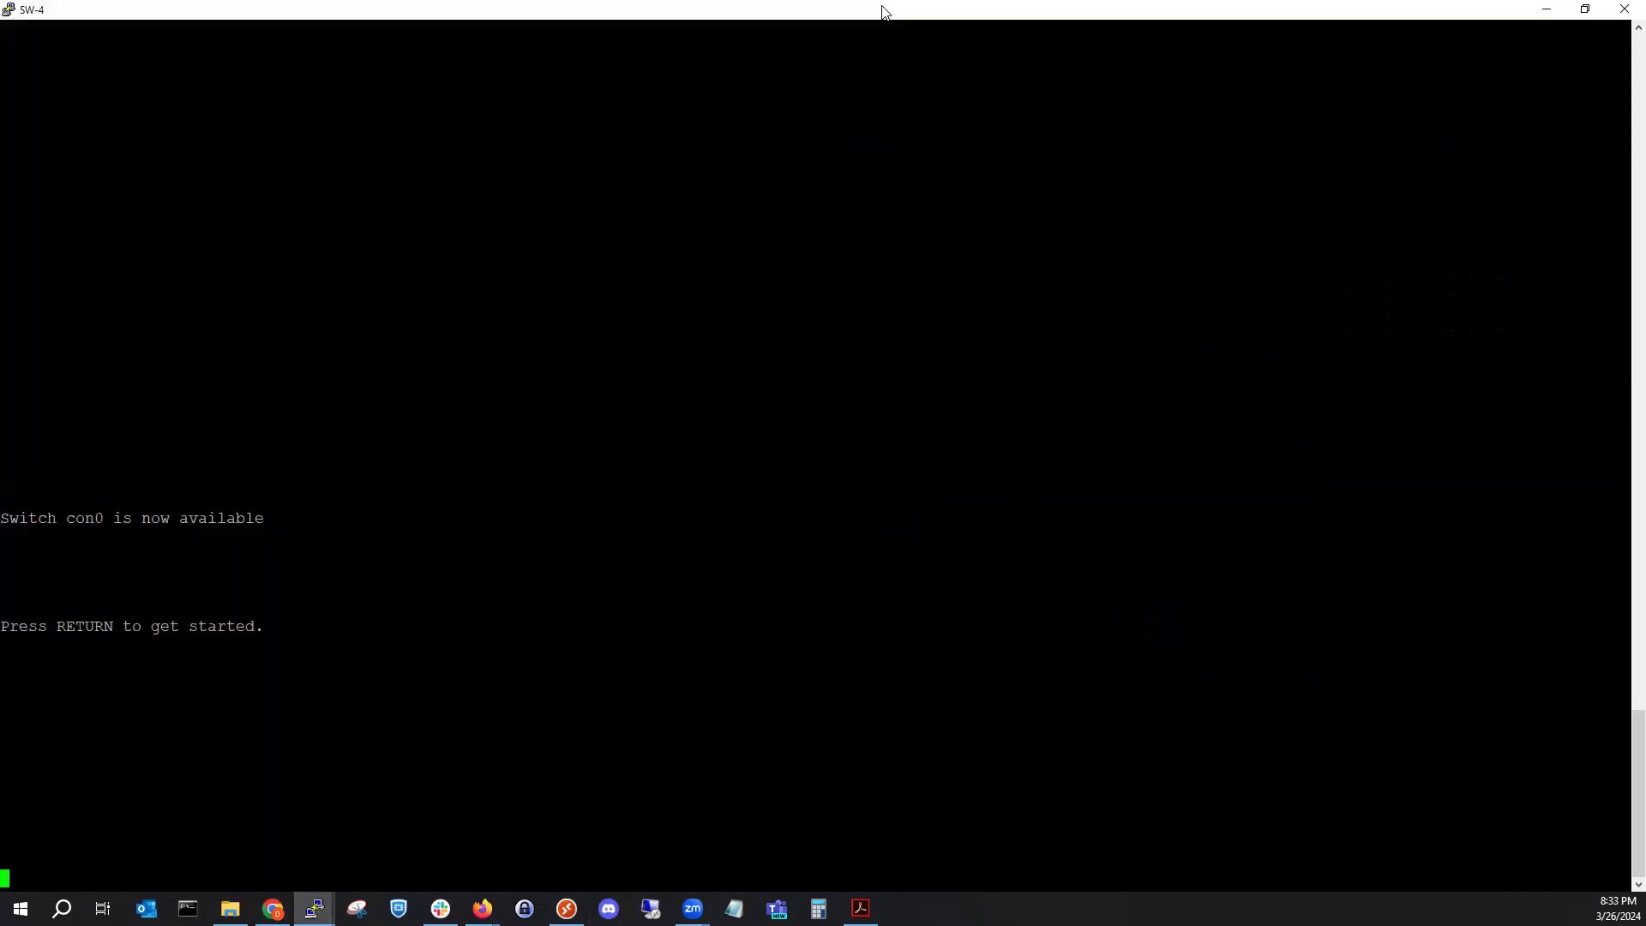
drag(885, 13, 1644, 257)
click(1488, 295)
Enter privileged mode on SW-4 with en and list its VLANs with show vlan brief.
key(Return)
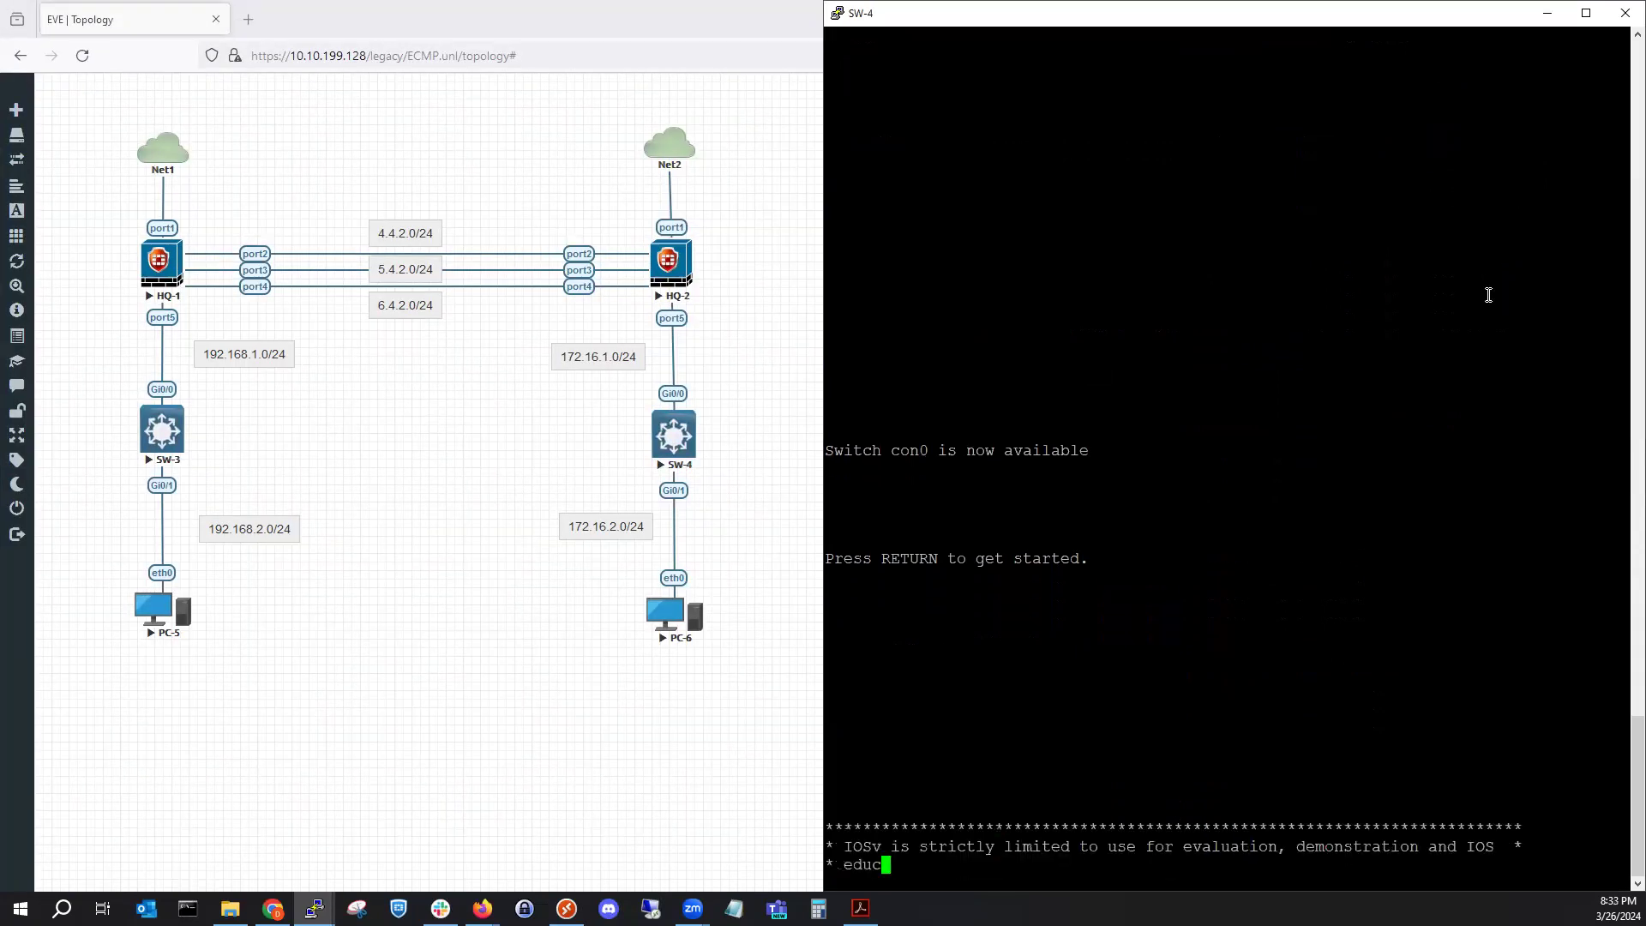
text(en)
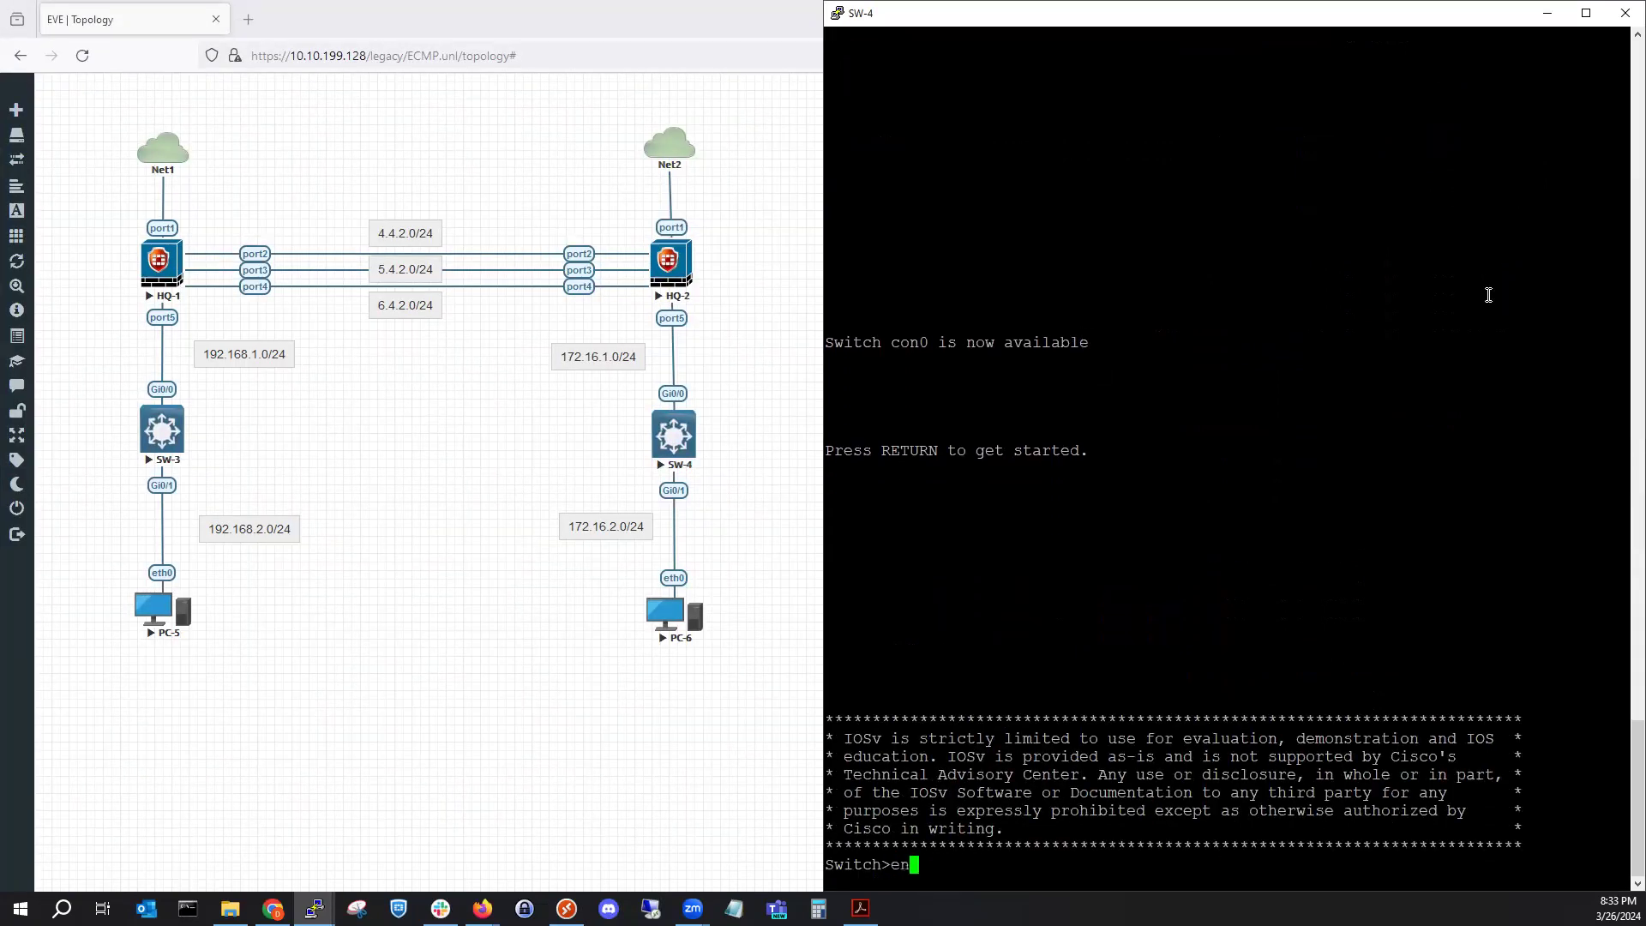
key(Return)
key(Return)
key(Return)
text(show vlan brief)
key(Return)
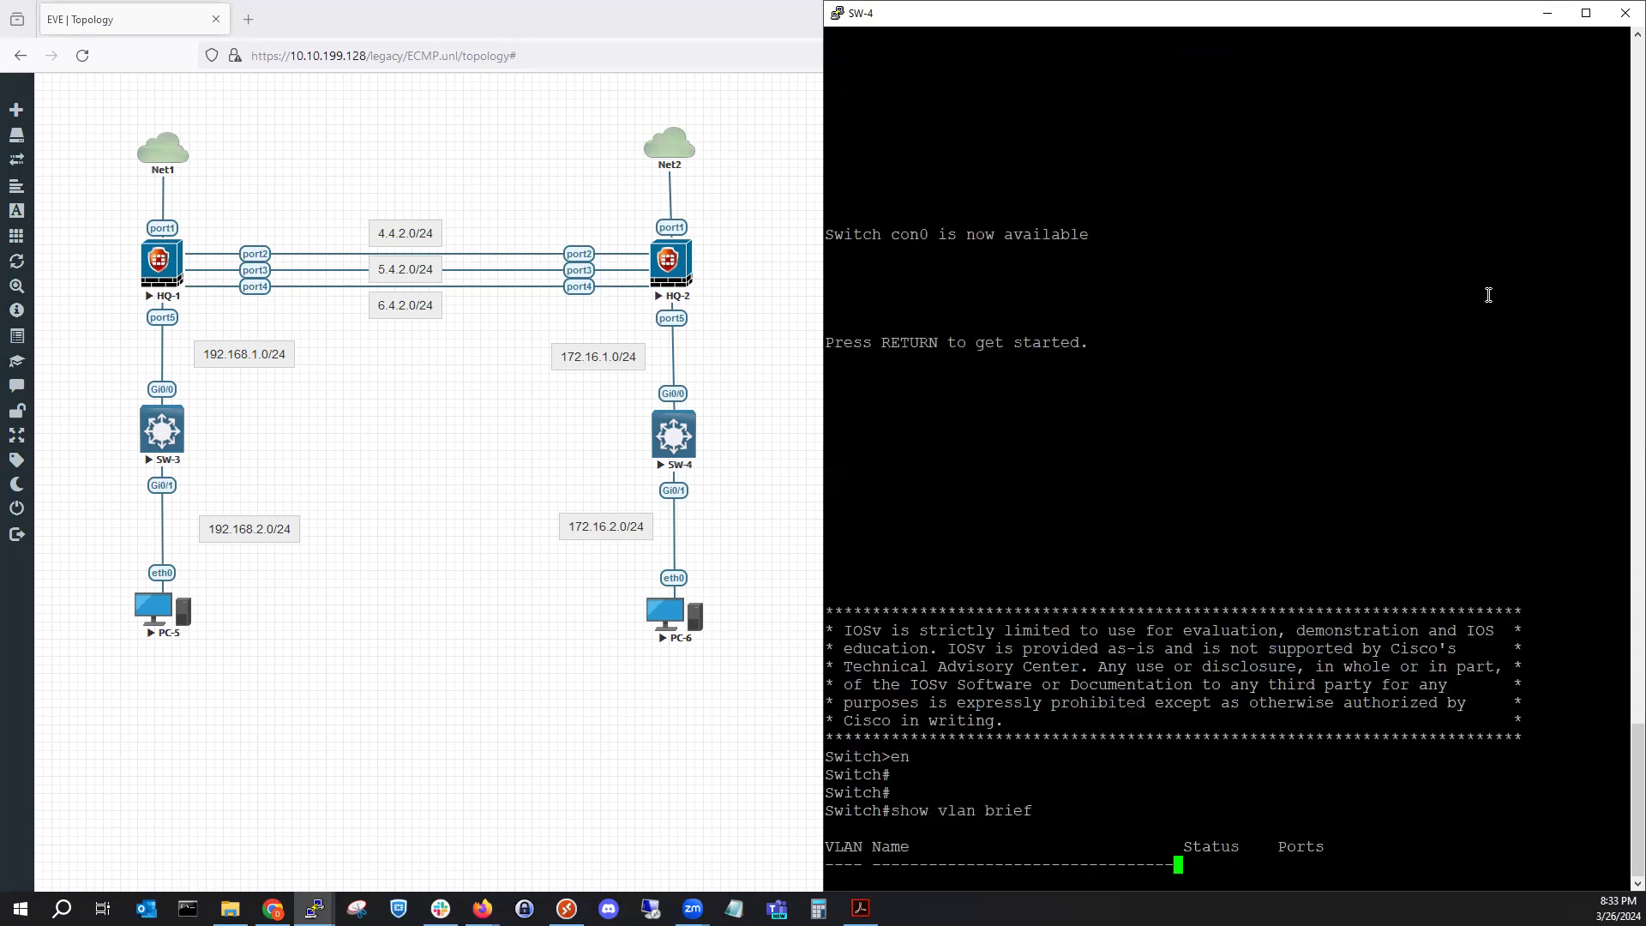
Check SW-4's Vlan2 status with show int vlan 2, then enter config t.
text(sho)
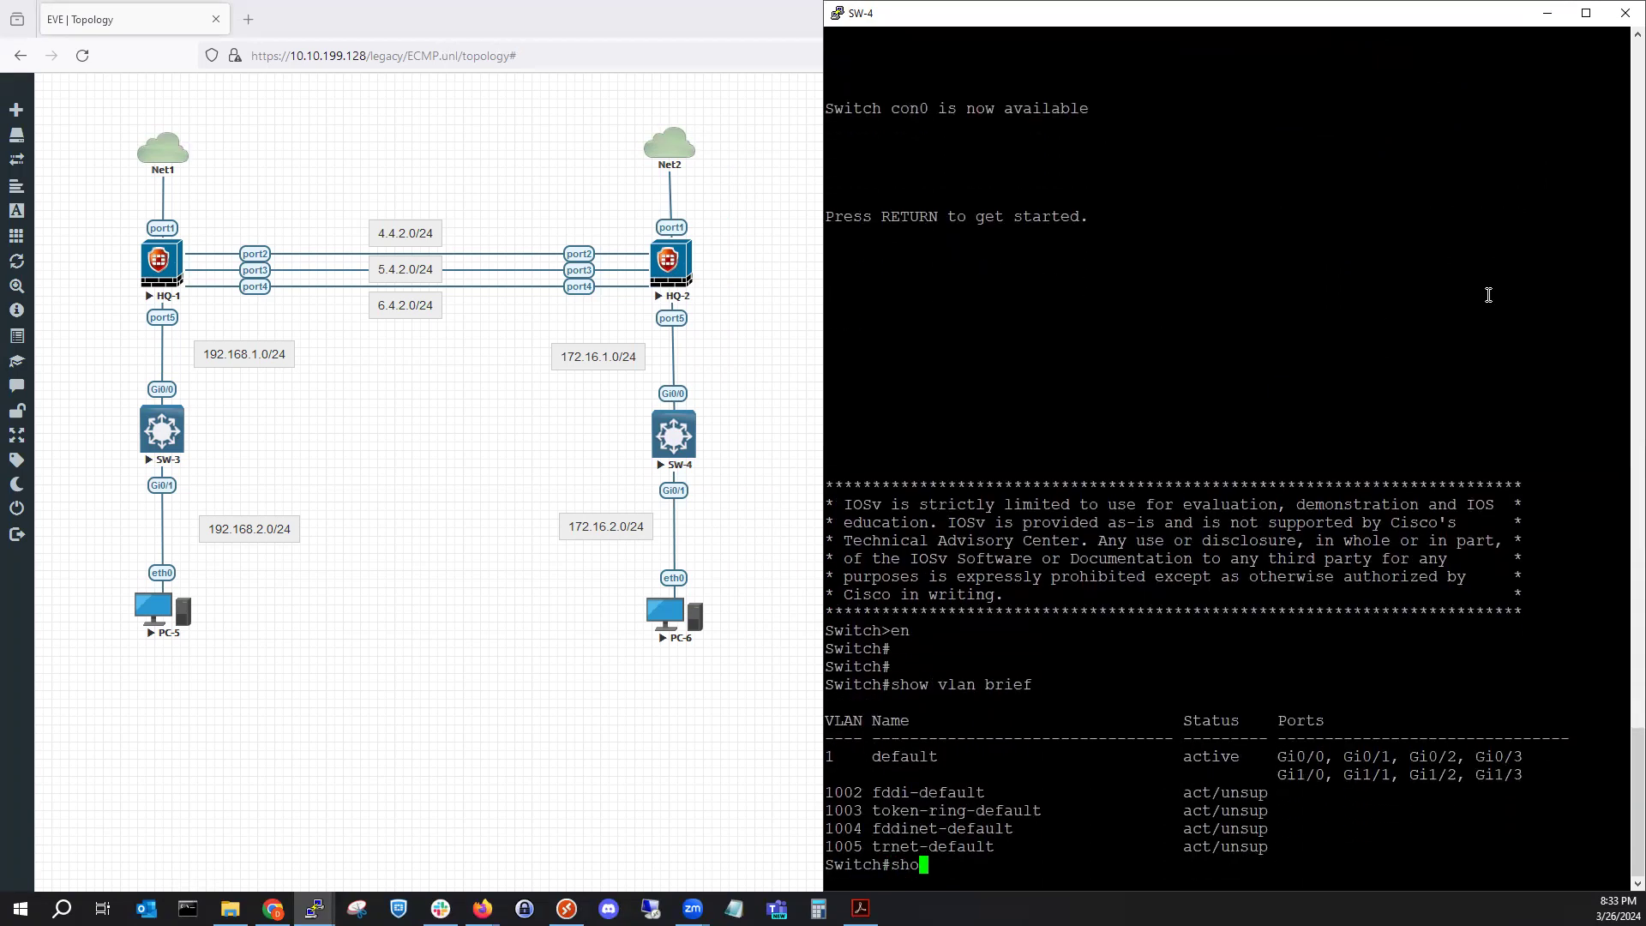
text(w int vlan 2)
key(Return)
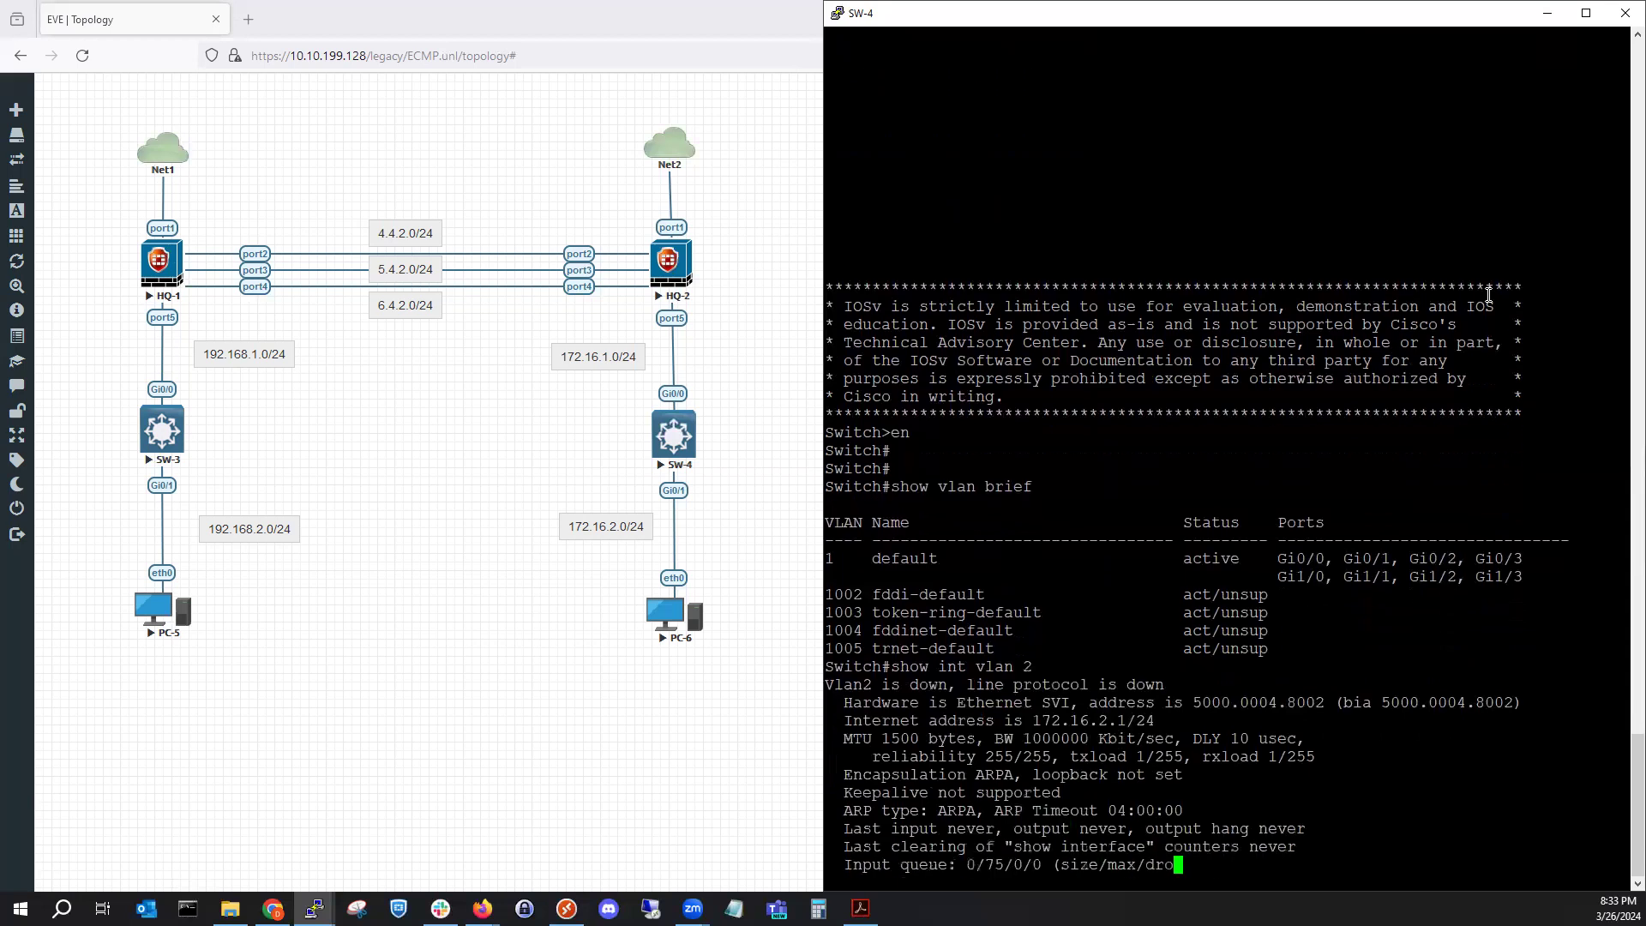
key(space)
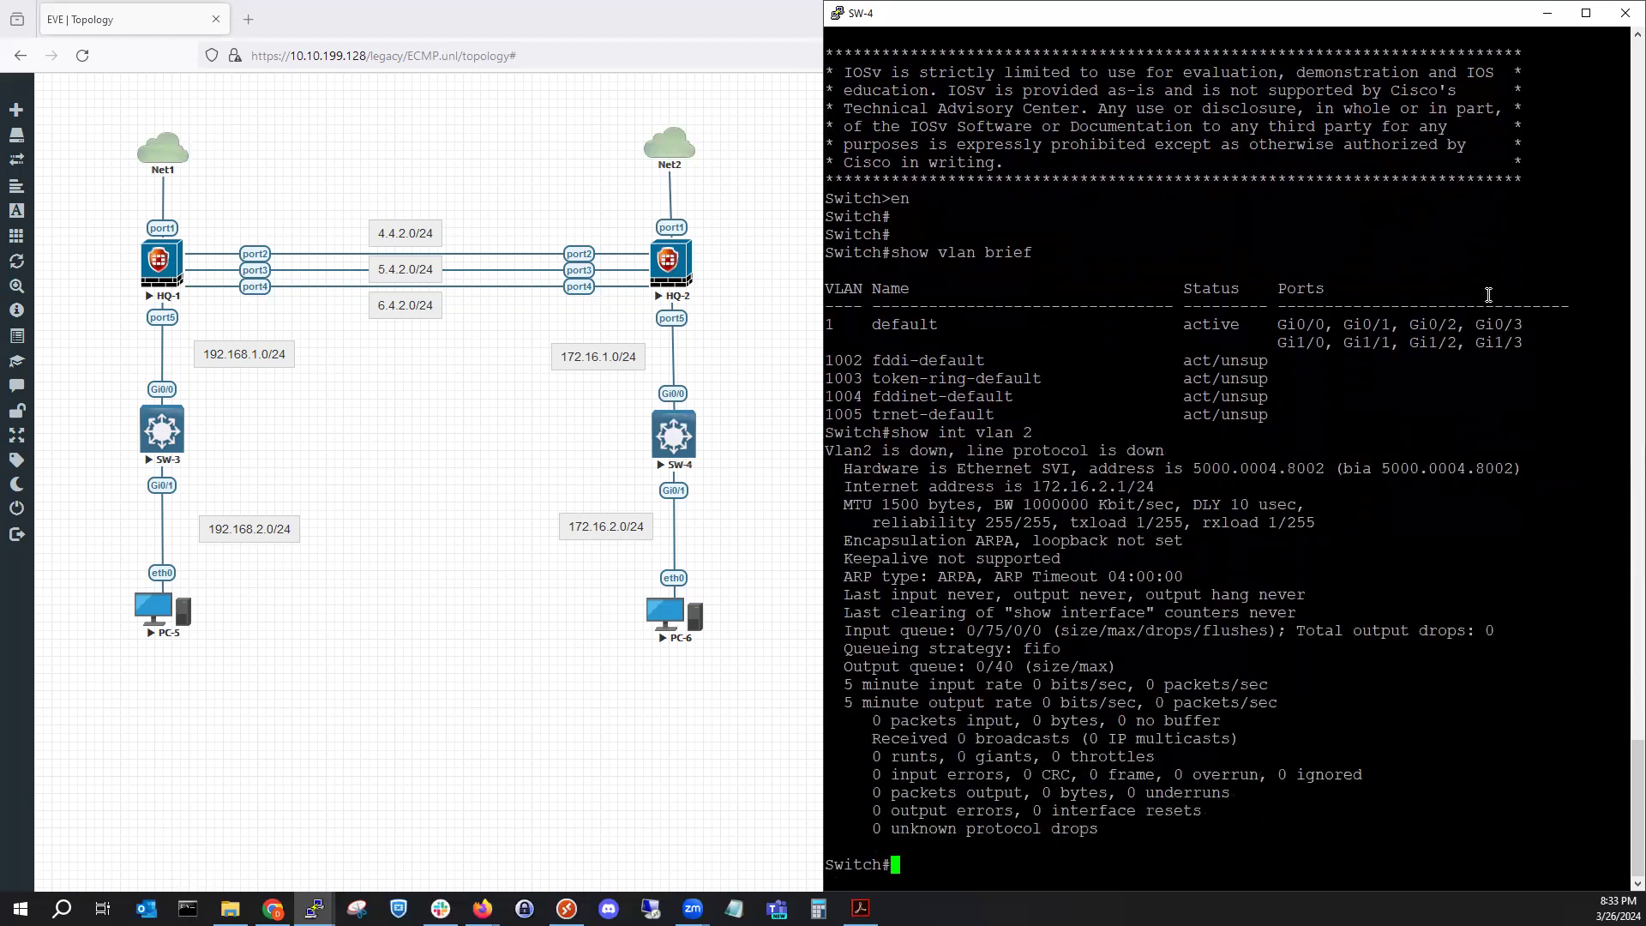
text(config t)
key(Return)
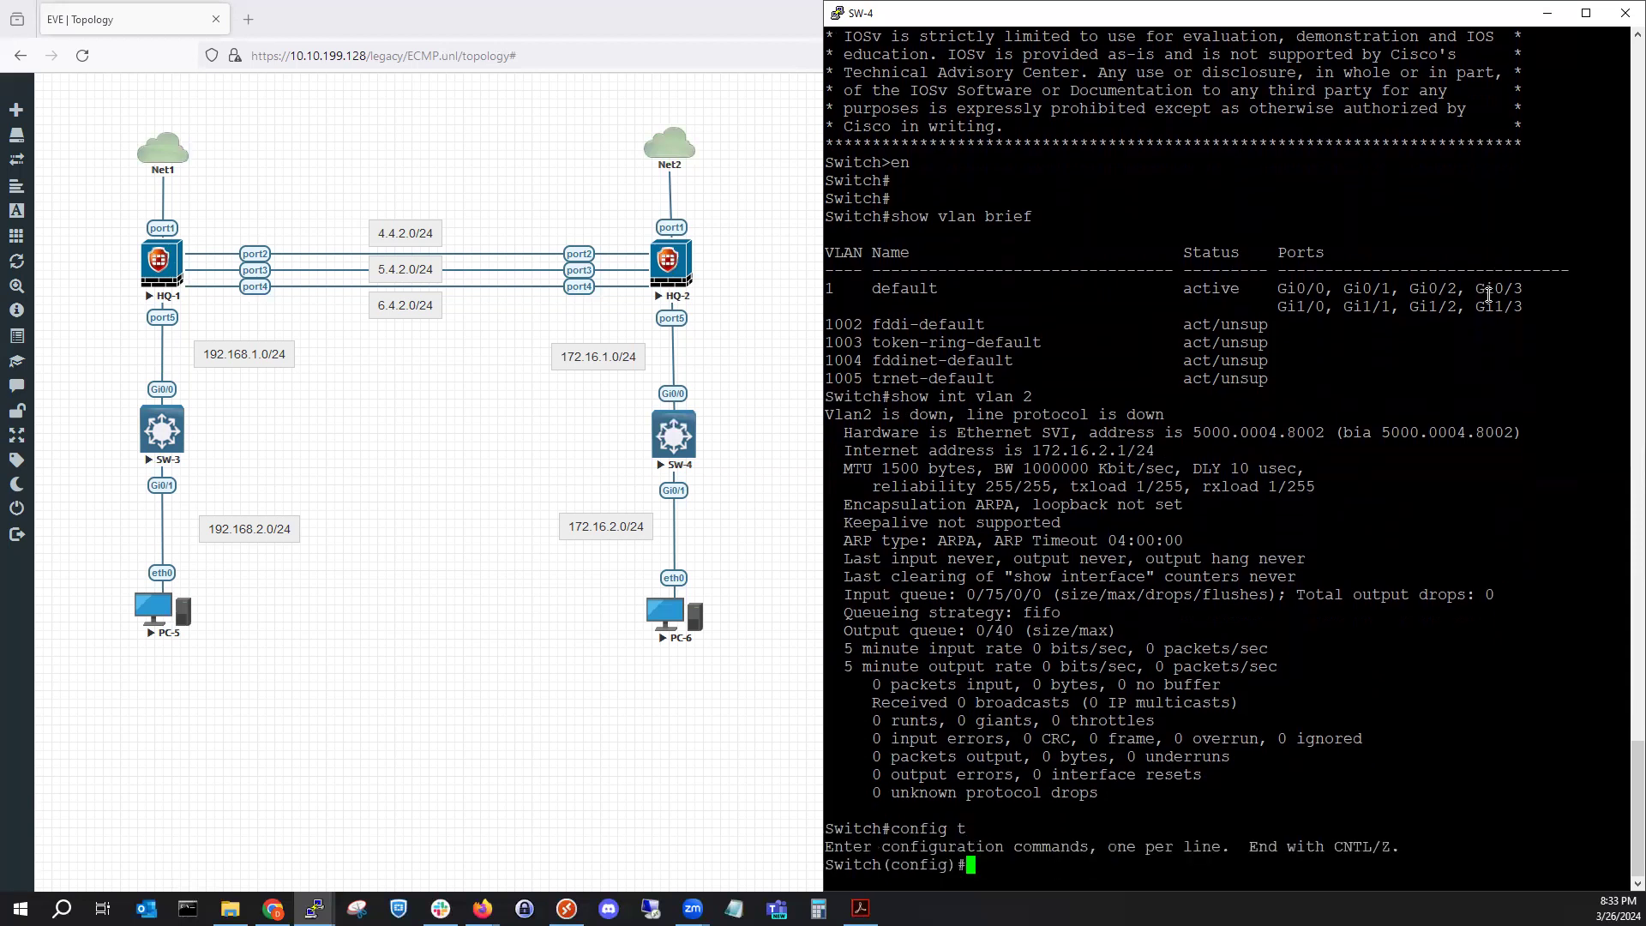
Make SW-4's Gi0/1 an access port in VLAN 2.
text(int)
double_click(1302, 725)
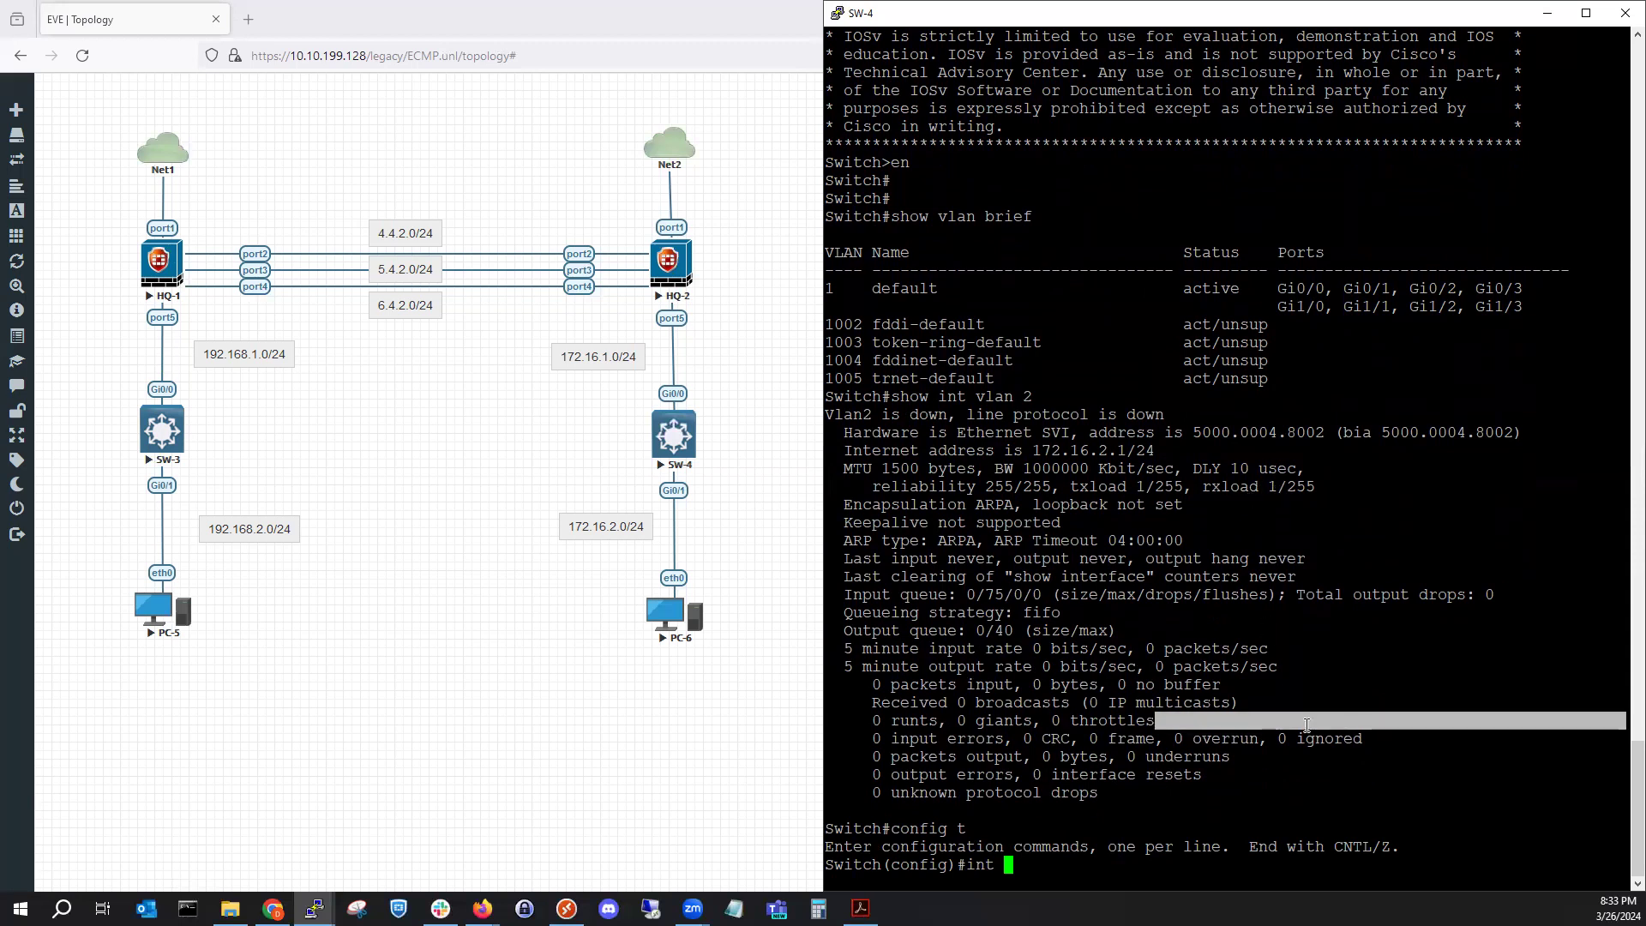
text(gi 0/1)
key(Return)
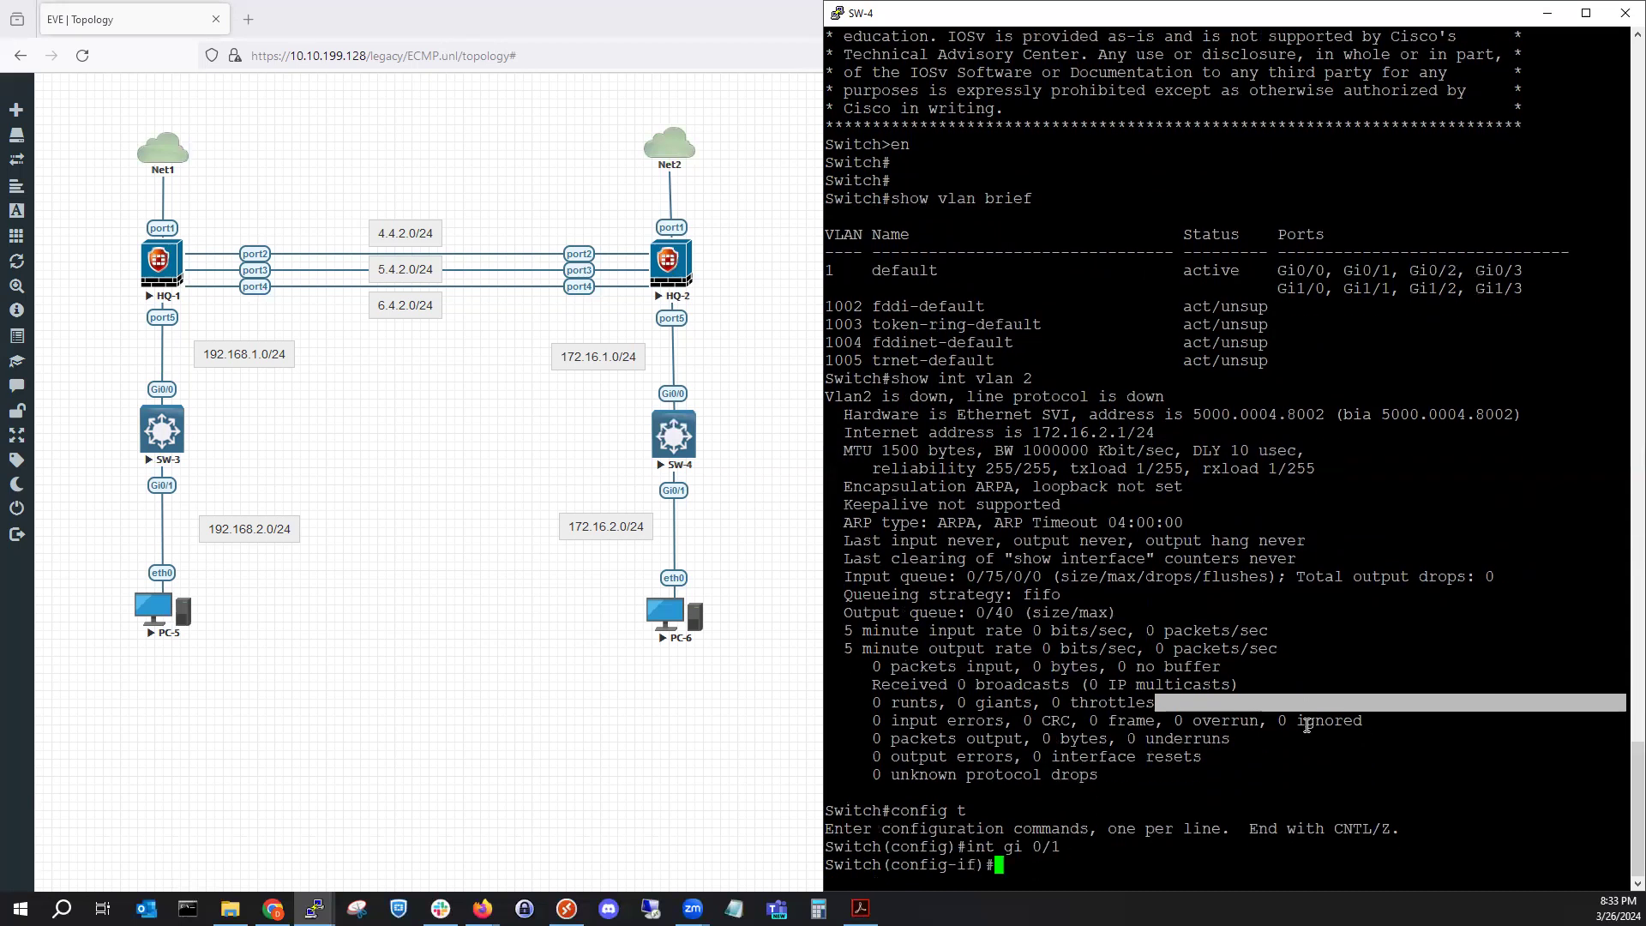
text(swi)
key(Tab)
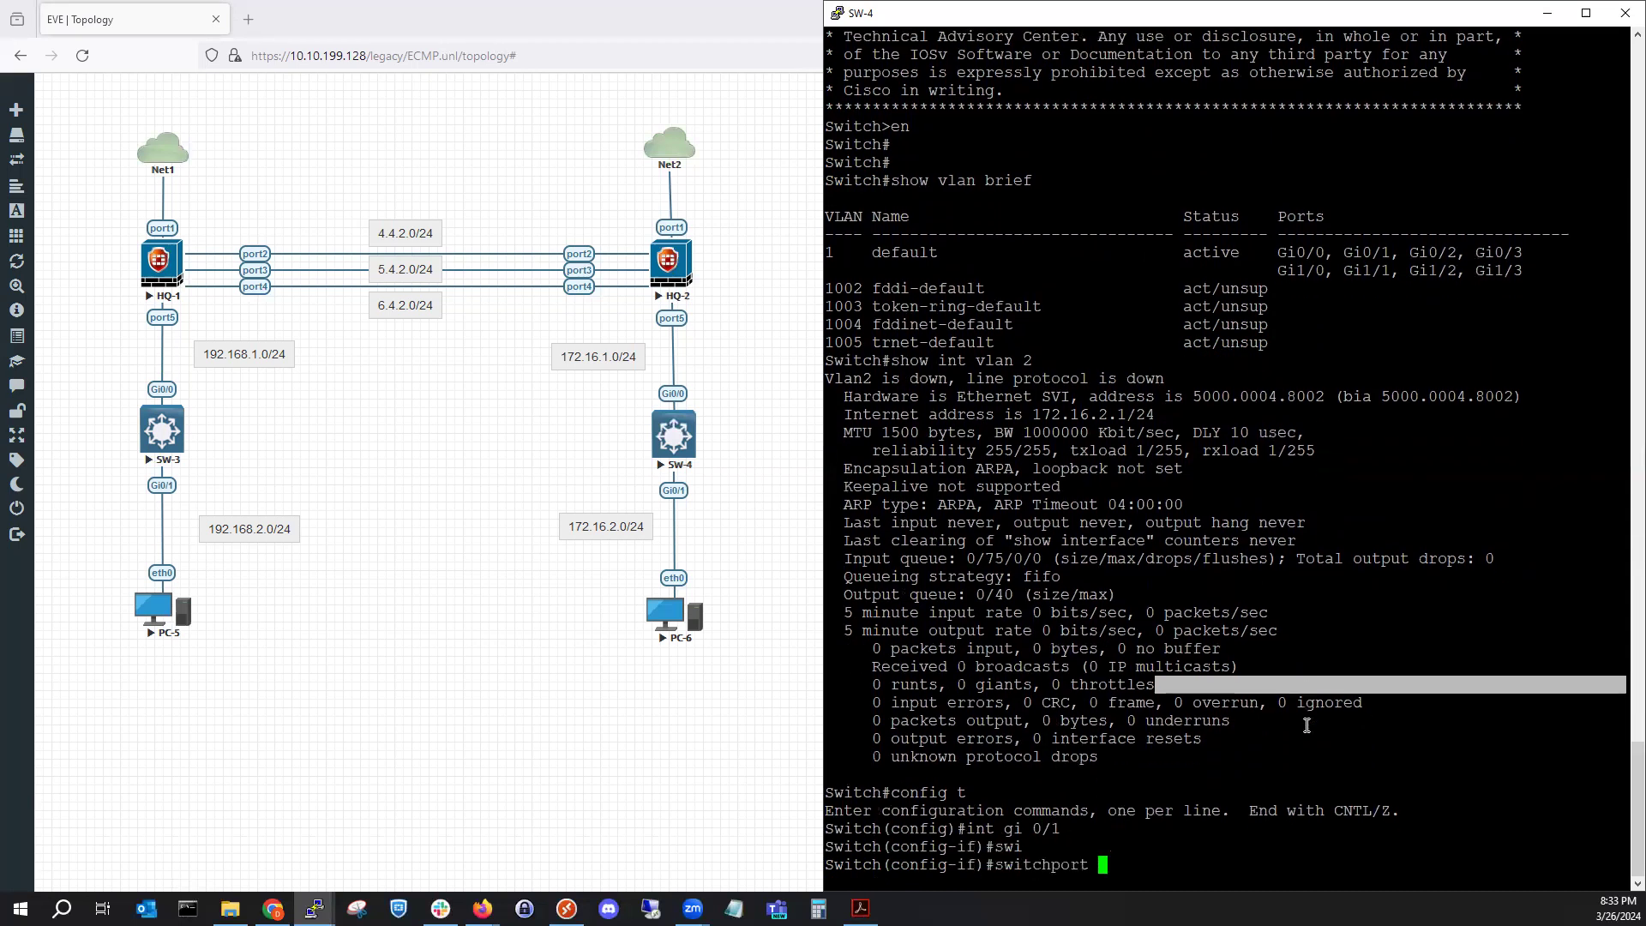
text(acc)
key(Tab)
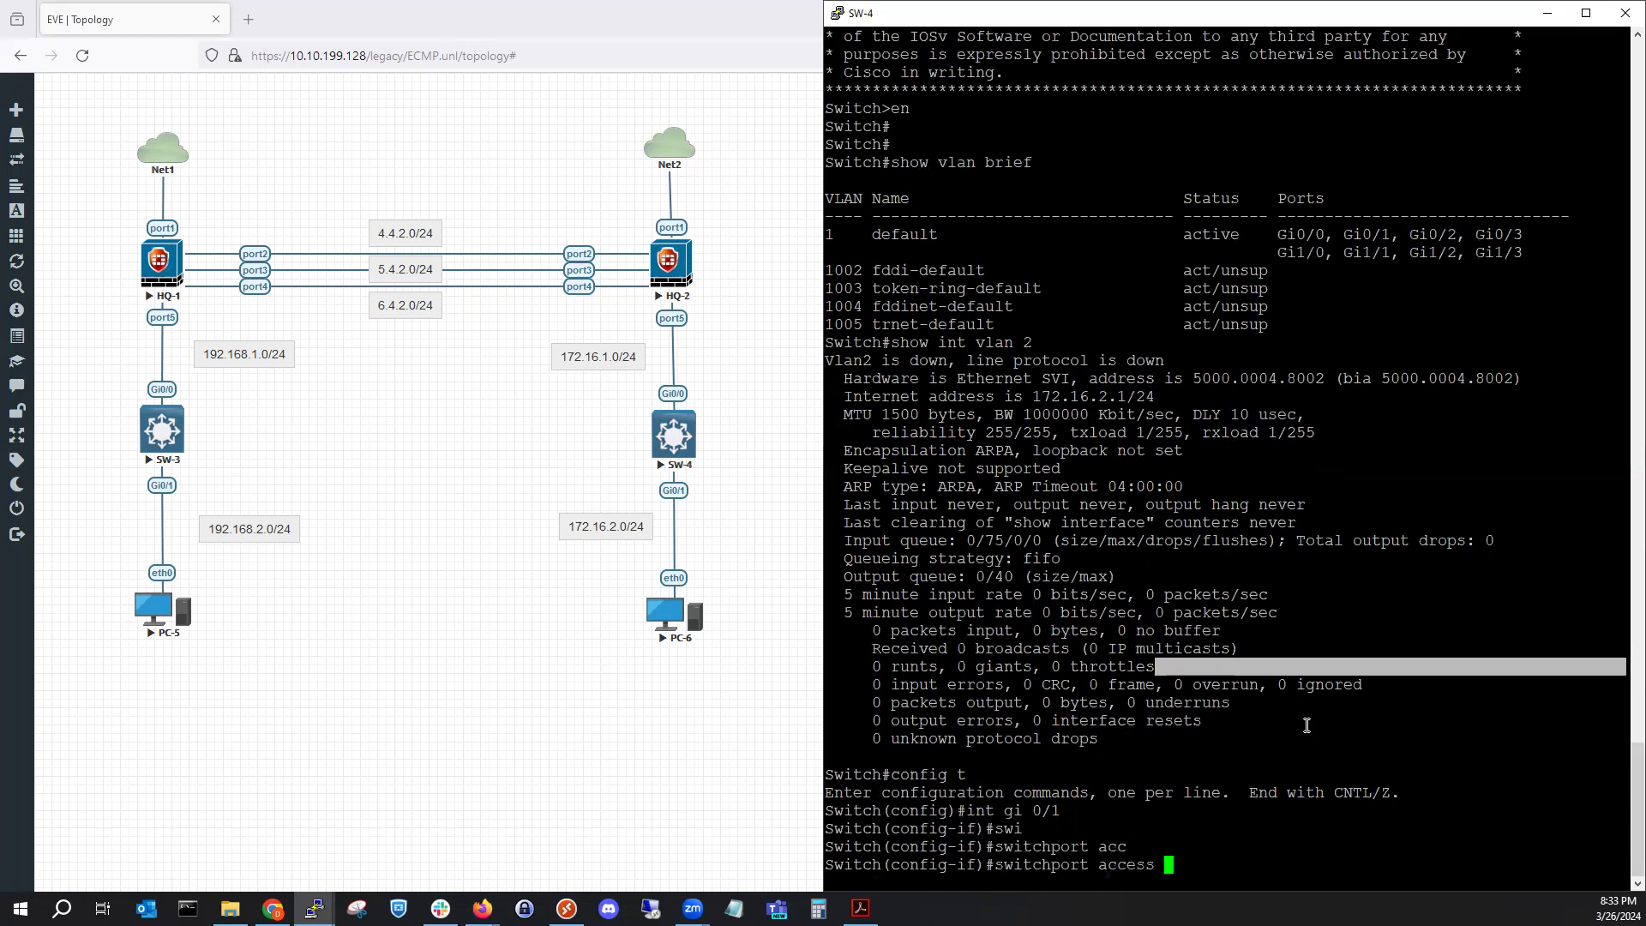
text(vlan)
key(Tab)
text(2)
key(Return)
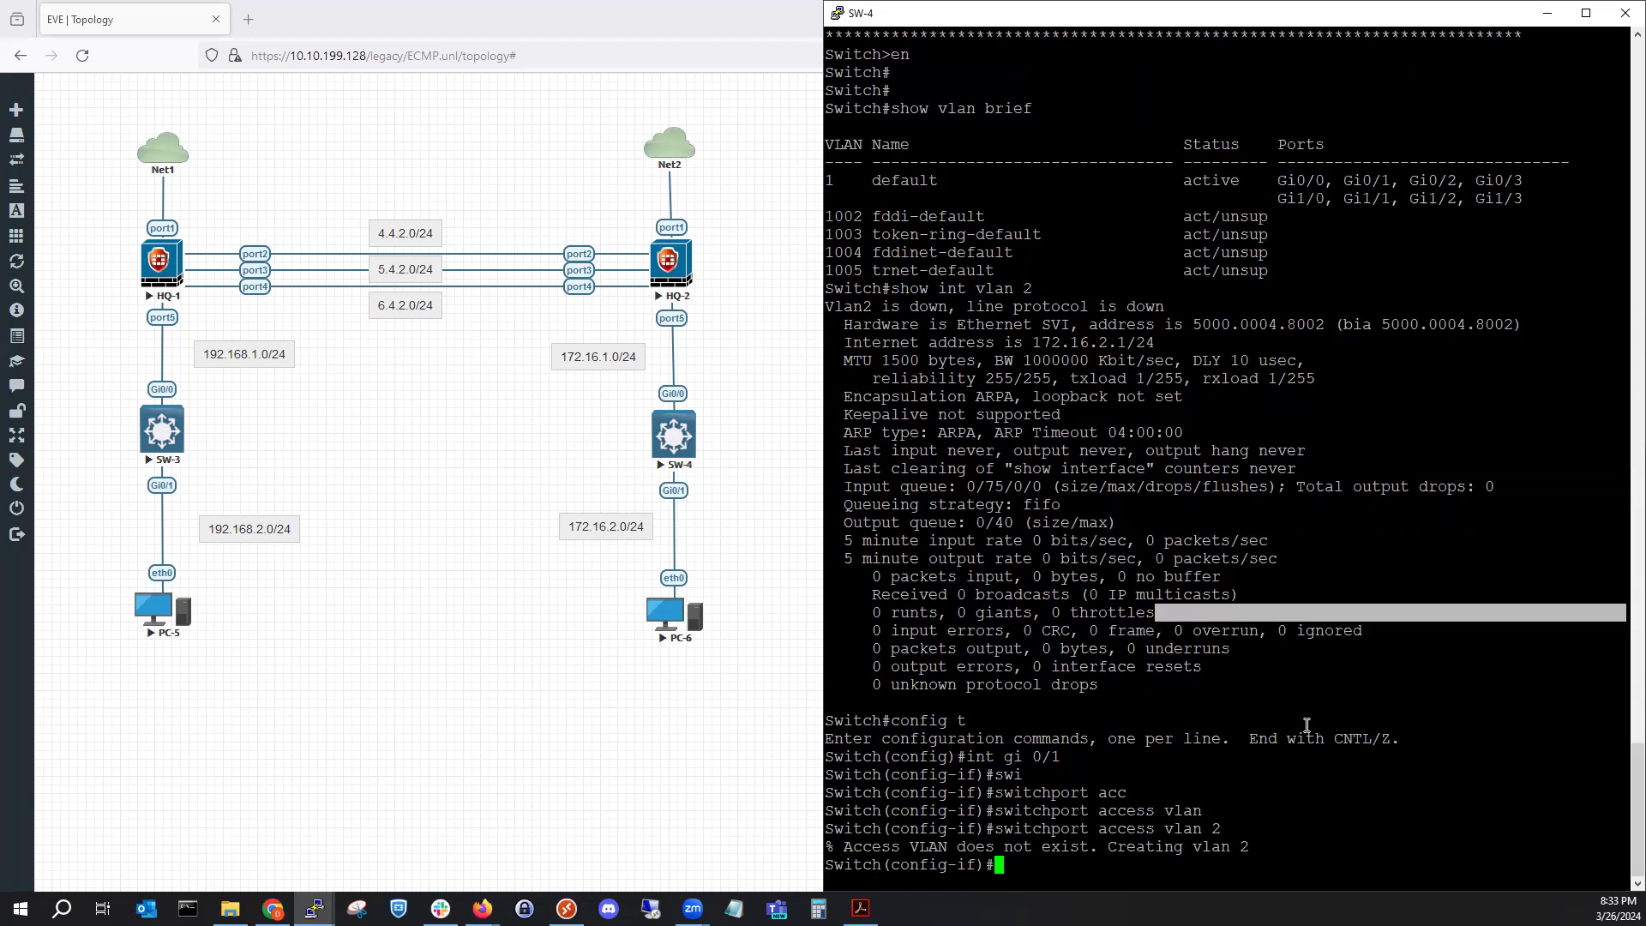
Leave configuration mode and save SW-4's running configuration with wr.
text(end)
key(Return)
key(Return)
text(wr)
key(Return)
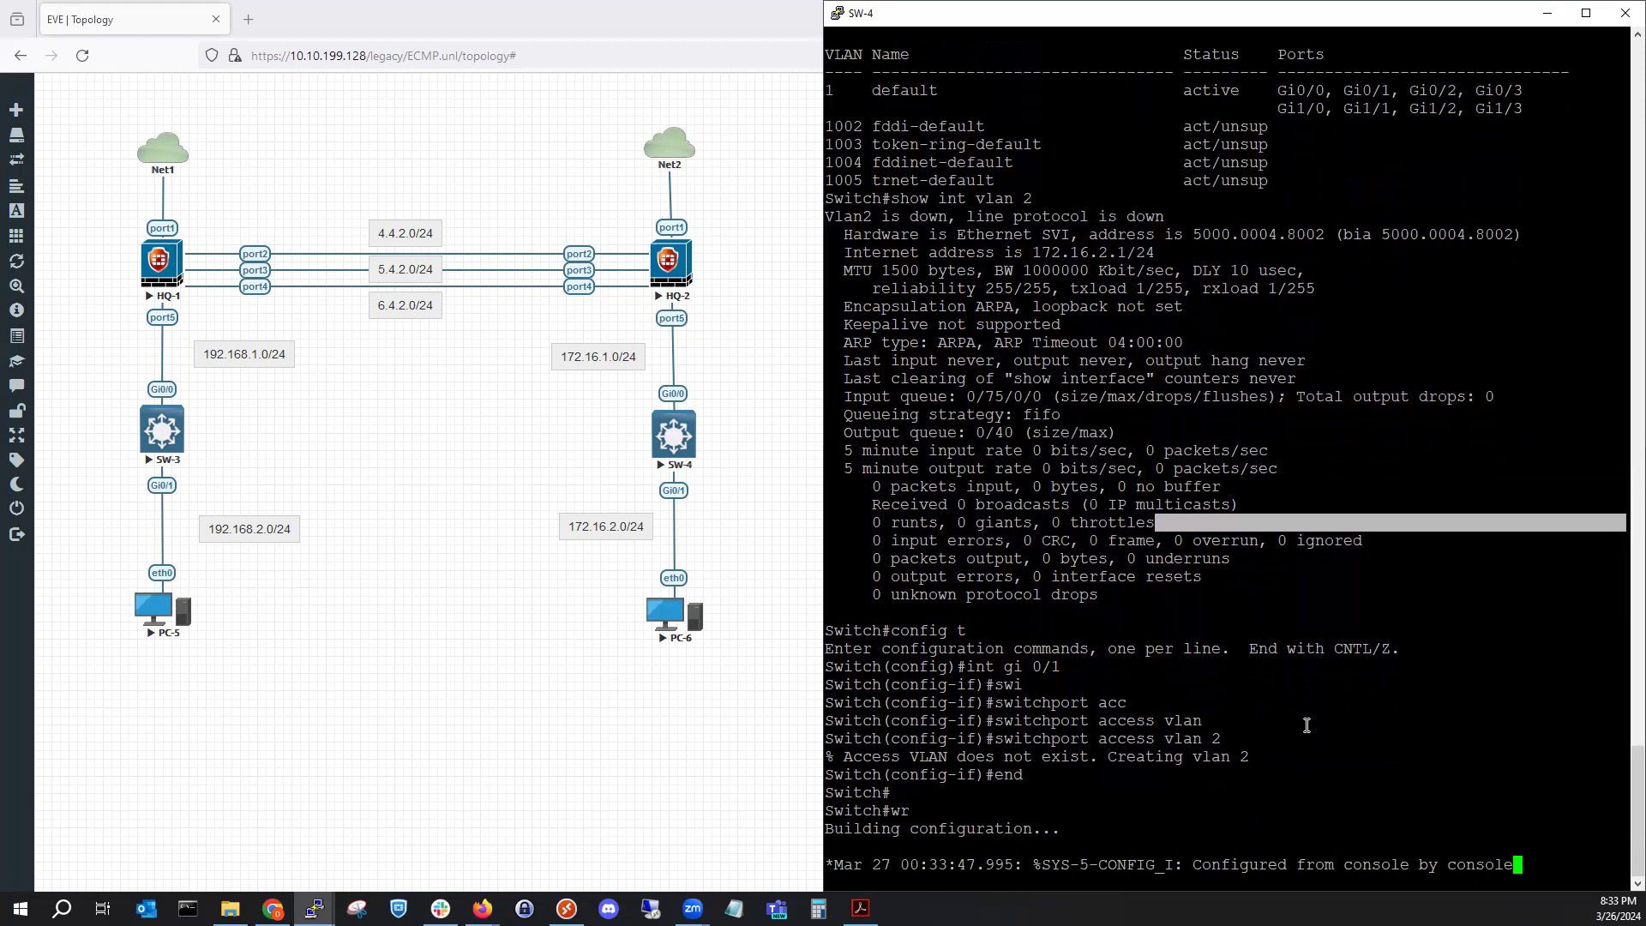
key(Return)
key(Return)
key(Return)
key(Return)
key(Return)
key(Return)
key(Return)
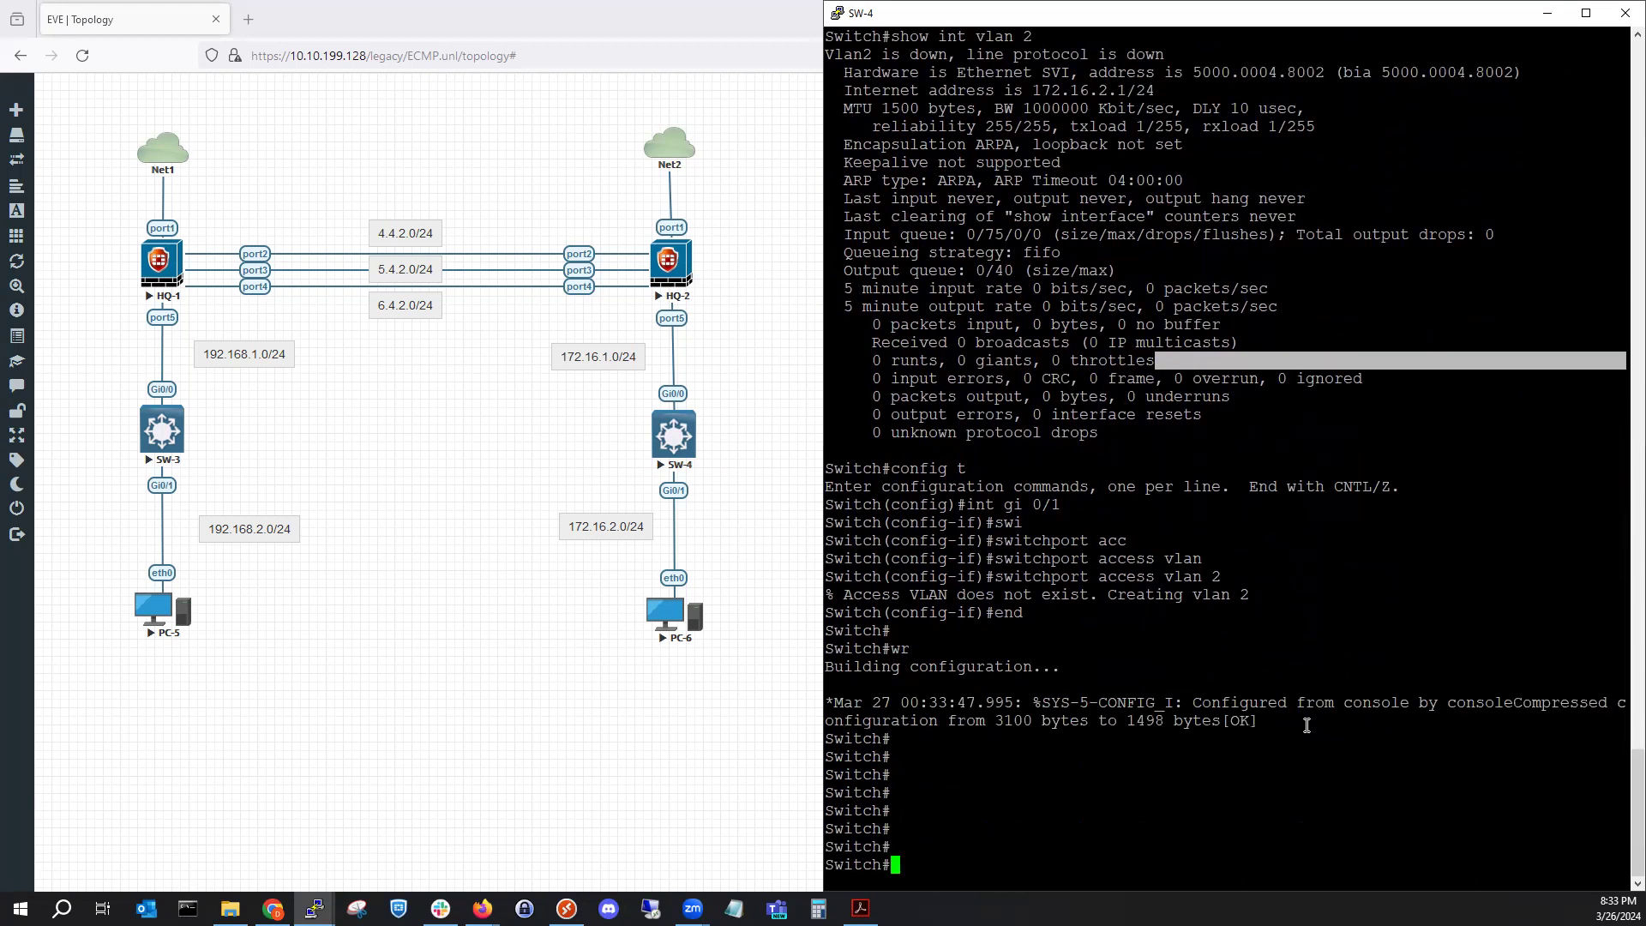
text(config t)
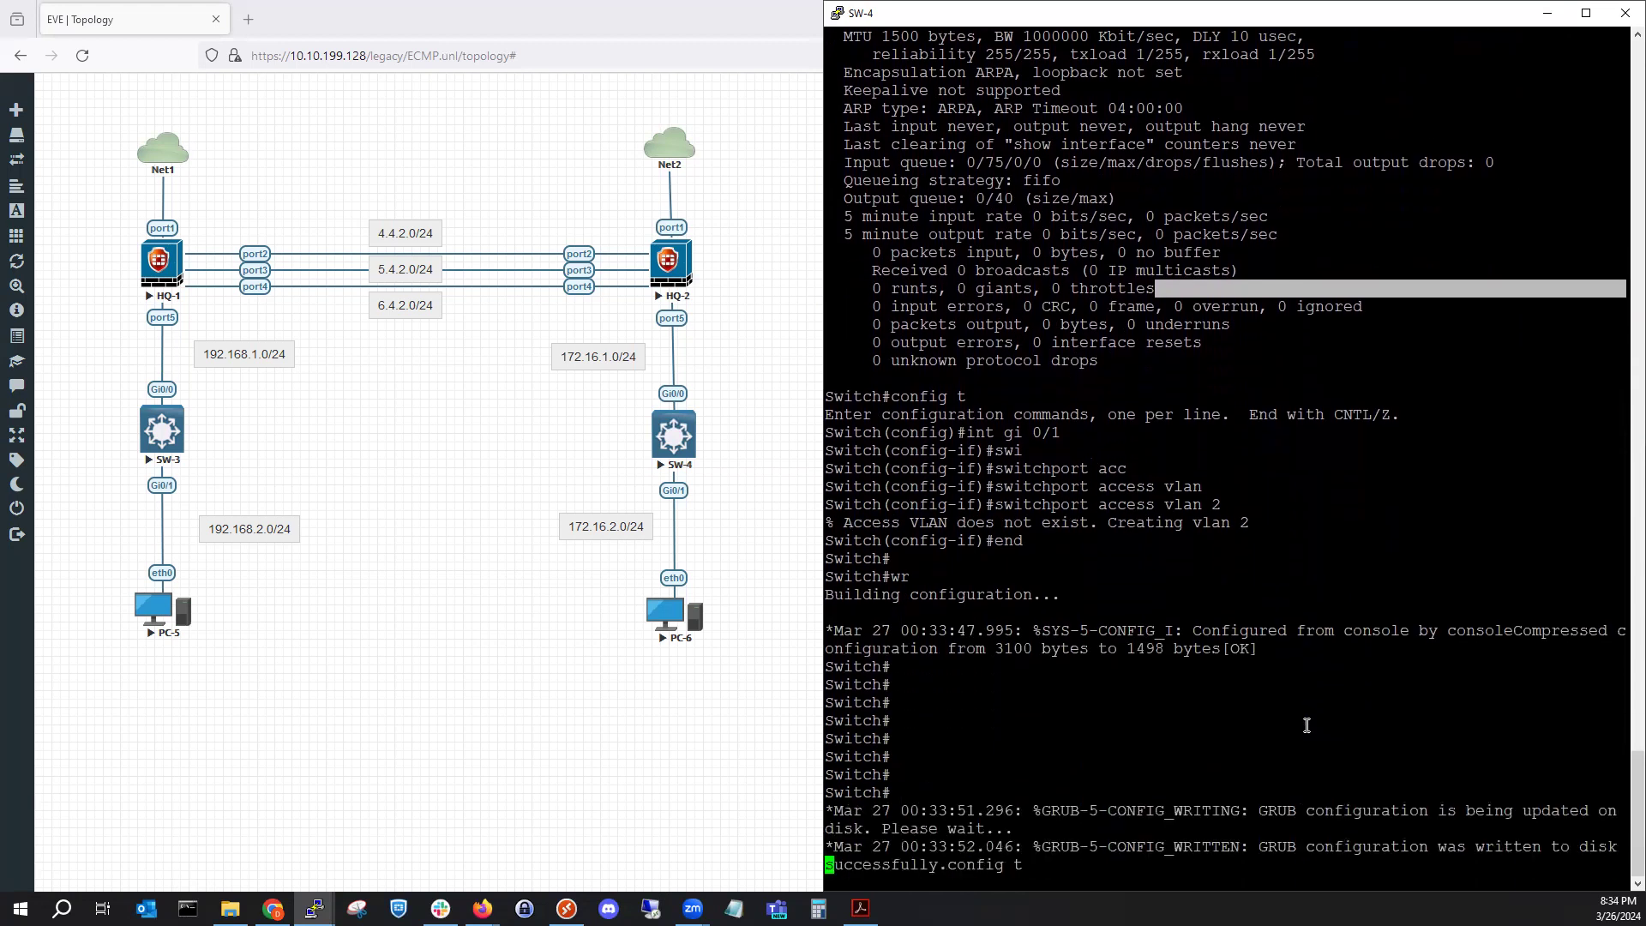
key(Tab)
key(BackSpace)
key(BackSpace)
key(BackSpace)
key(BackSpace)
key(BackSpace)
key(BackSpace)
key(BackSpace)
key(BackSpace)
key(BackSpace)
key(BackSpace)
key(BackSpace)
key(BackSpace)
key(BackSpace)
key(BackSpace)
key(BackSpace)
key(BackSpace)
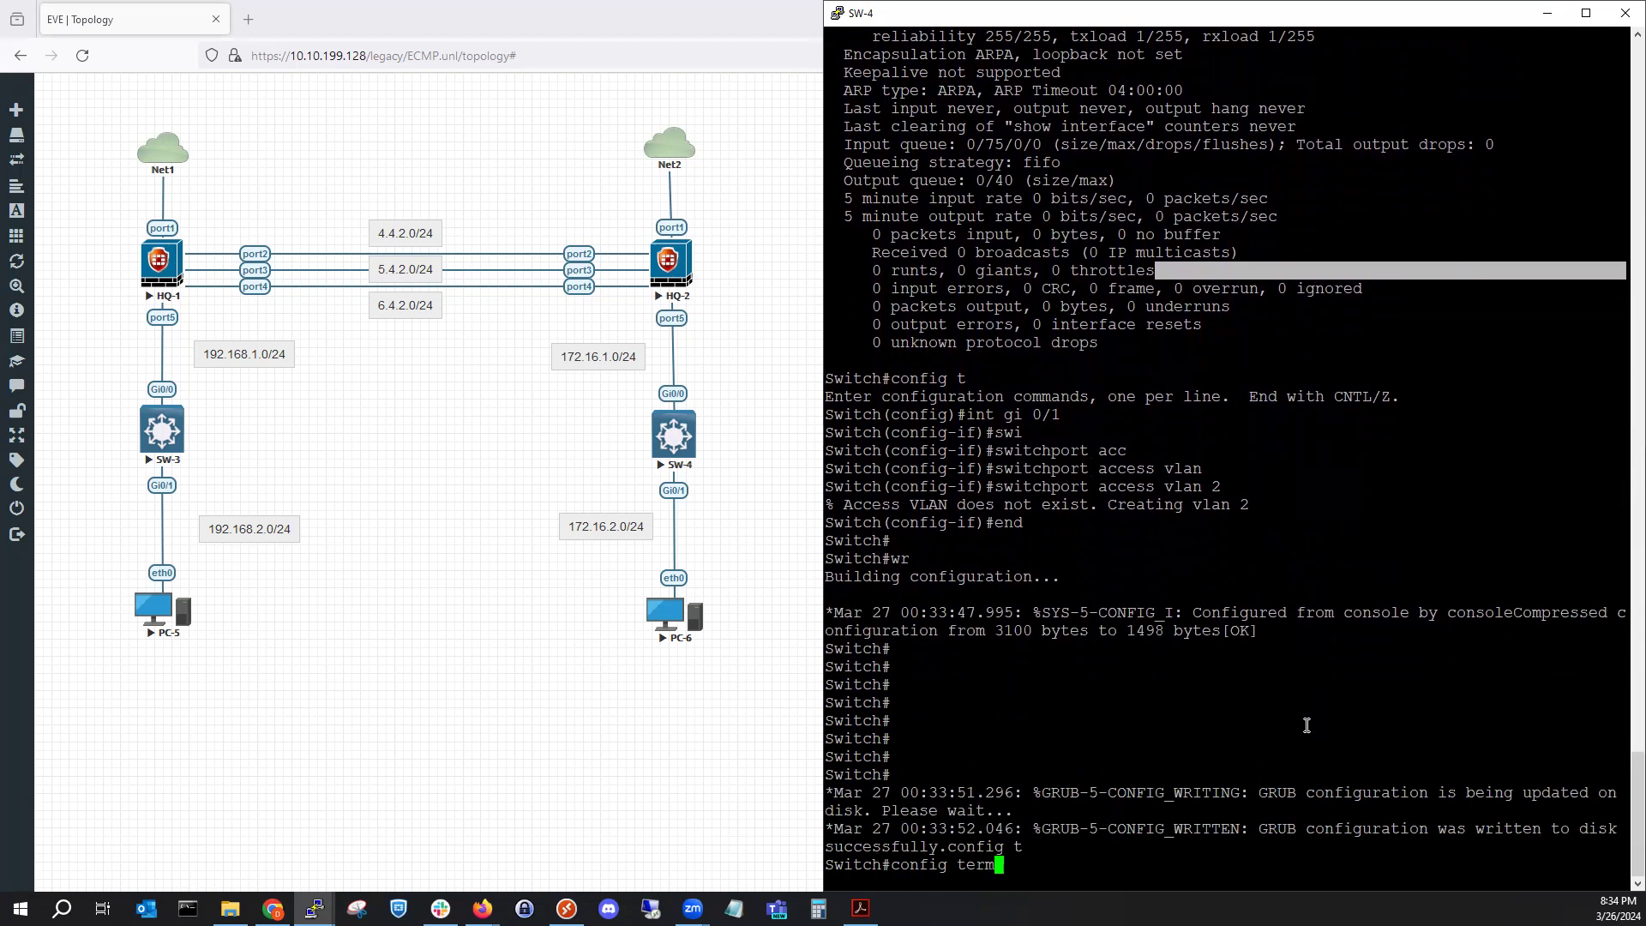
key(Return)
key(Return)
key(Return)
key(Return)
key(Return)
key(Return)
key(Return)
key(Return)
key(Return)
key(Return)
key(Return)
key(Return)
key(Return)
key(Return)
key(Return)
key(Return)
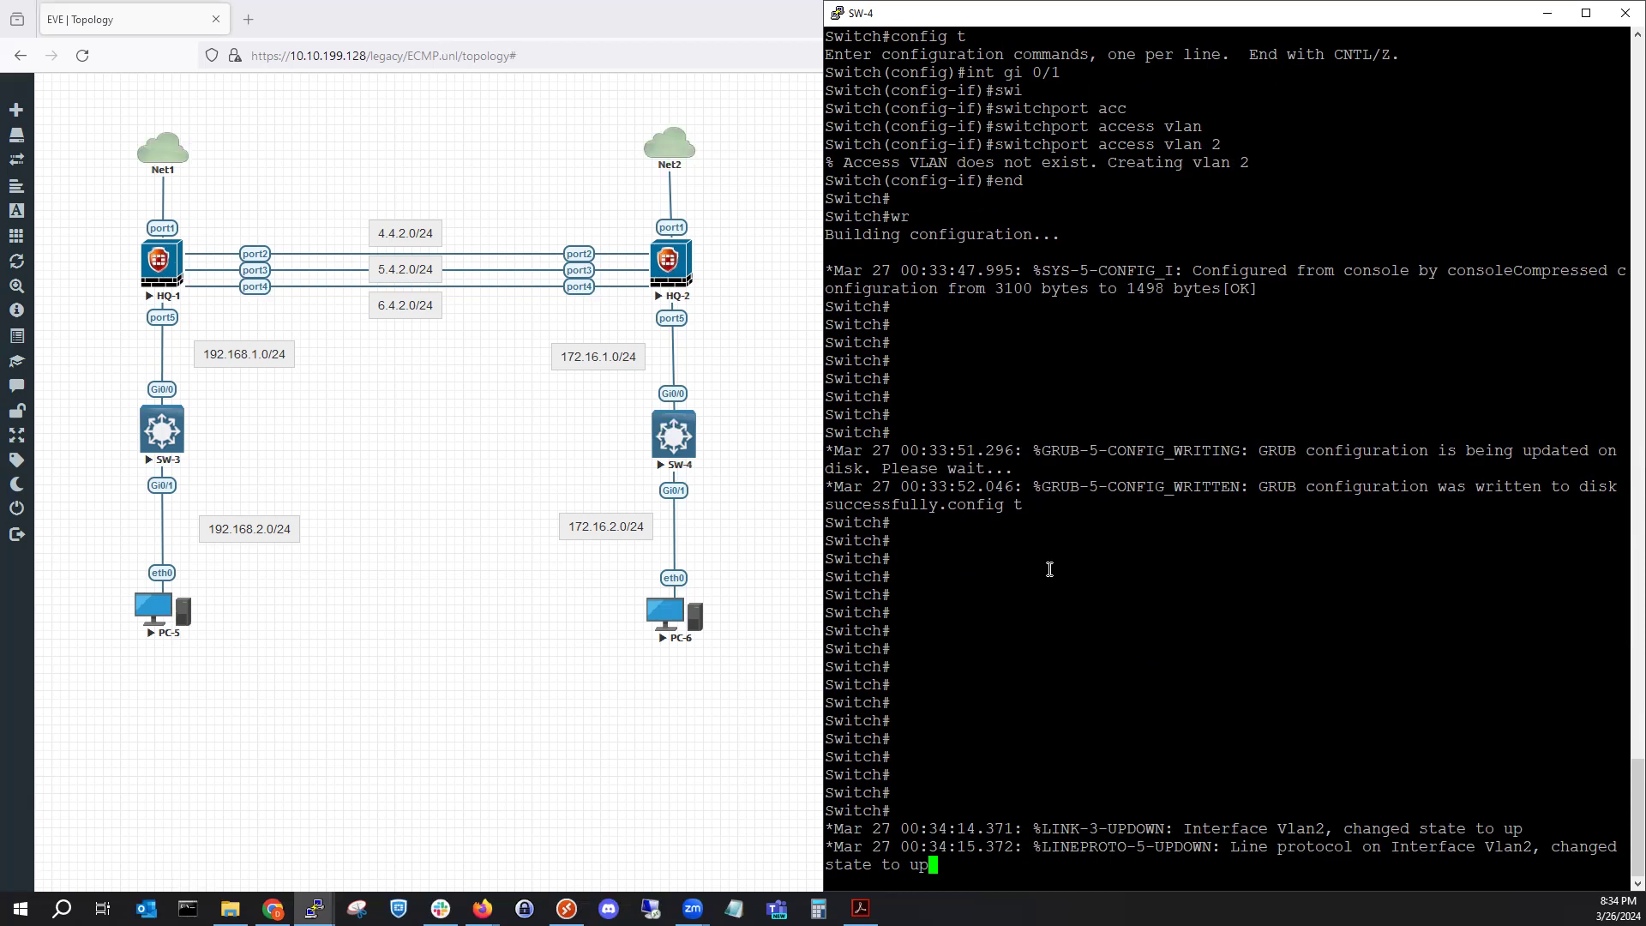
Show SW-4's running configuration for interfaces Gi0/0 and Gi0/1.
key(Return)
key(Return)
key(Return)
key(Return)
key(Return)
key(Return)
key(Return)
key(Return)
key(Return)
key(Return)
key(Return)
key(Return)
key(Return)
key(Return)
key(Return)
key(Return)
key(Return)
key(Return)
key(Return)
key(Return)
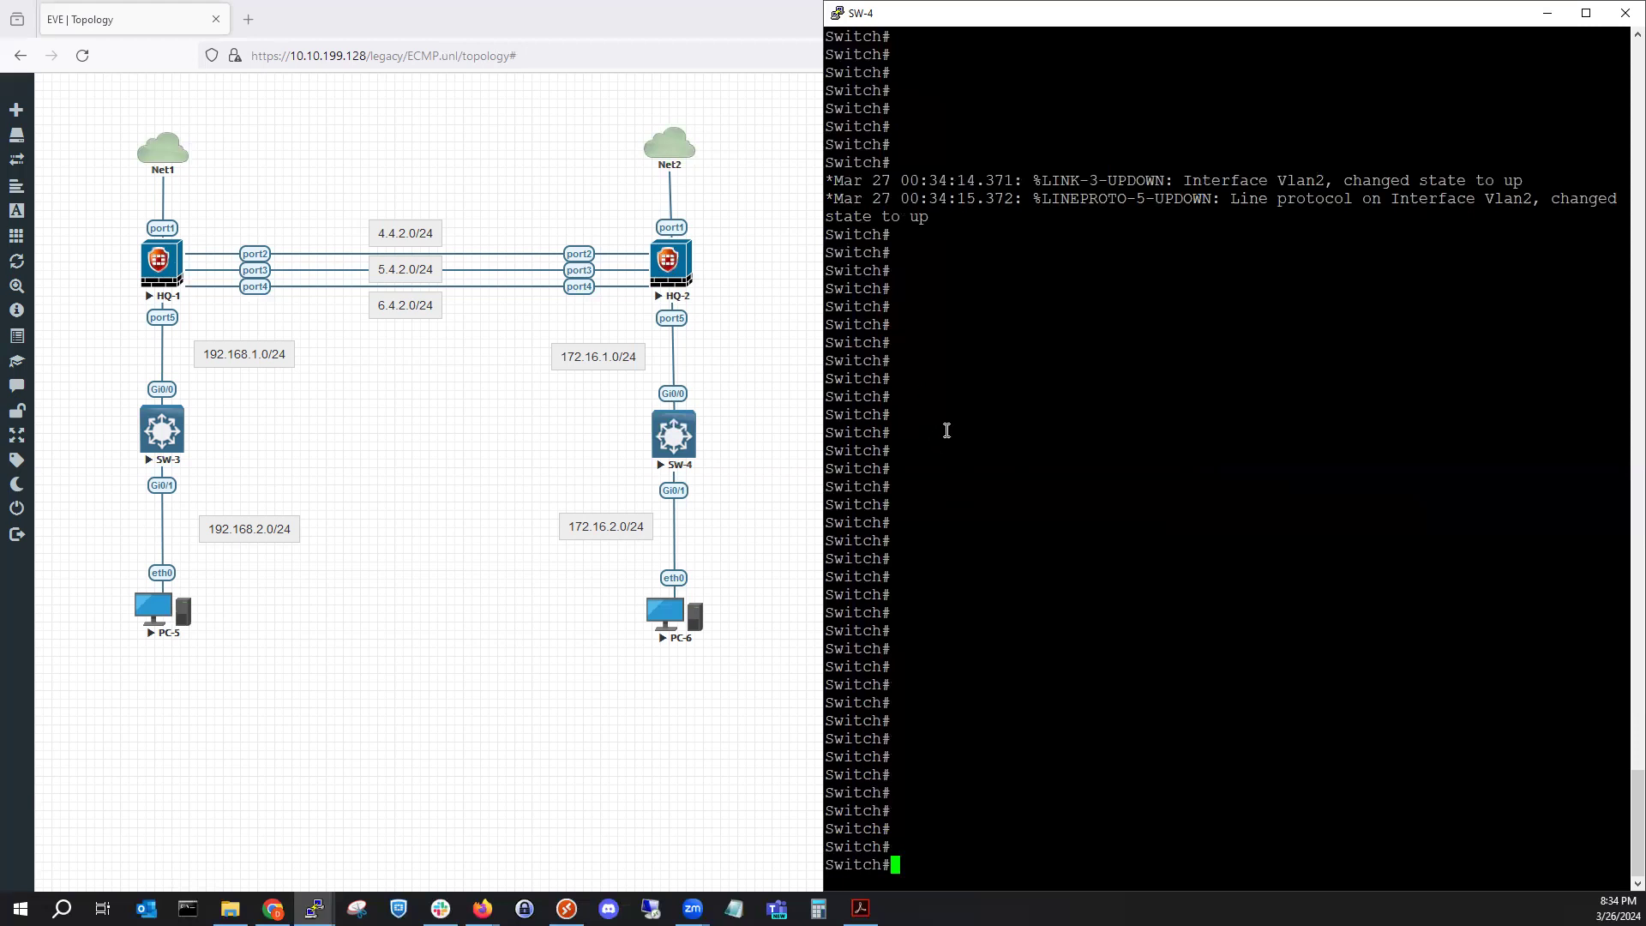
key(Return)
key(Return)
key(Return)
key(Return)
key(Return)
key(Return)
key(Return)
key(Return)
key(Return)
key(Return)
key(Return)
text(show run int )
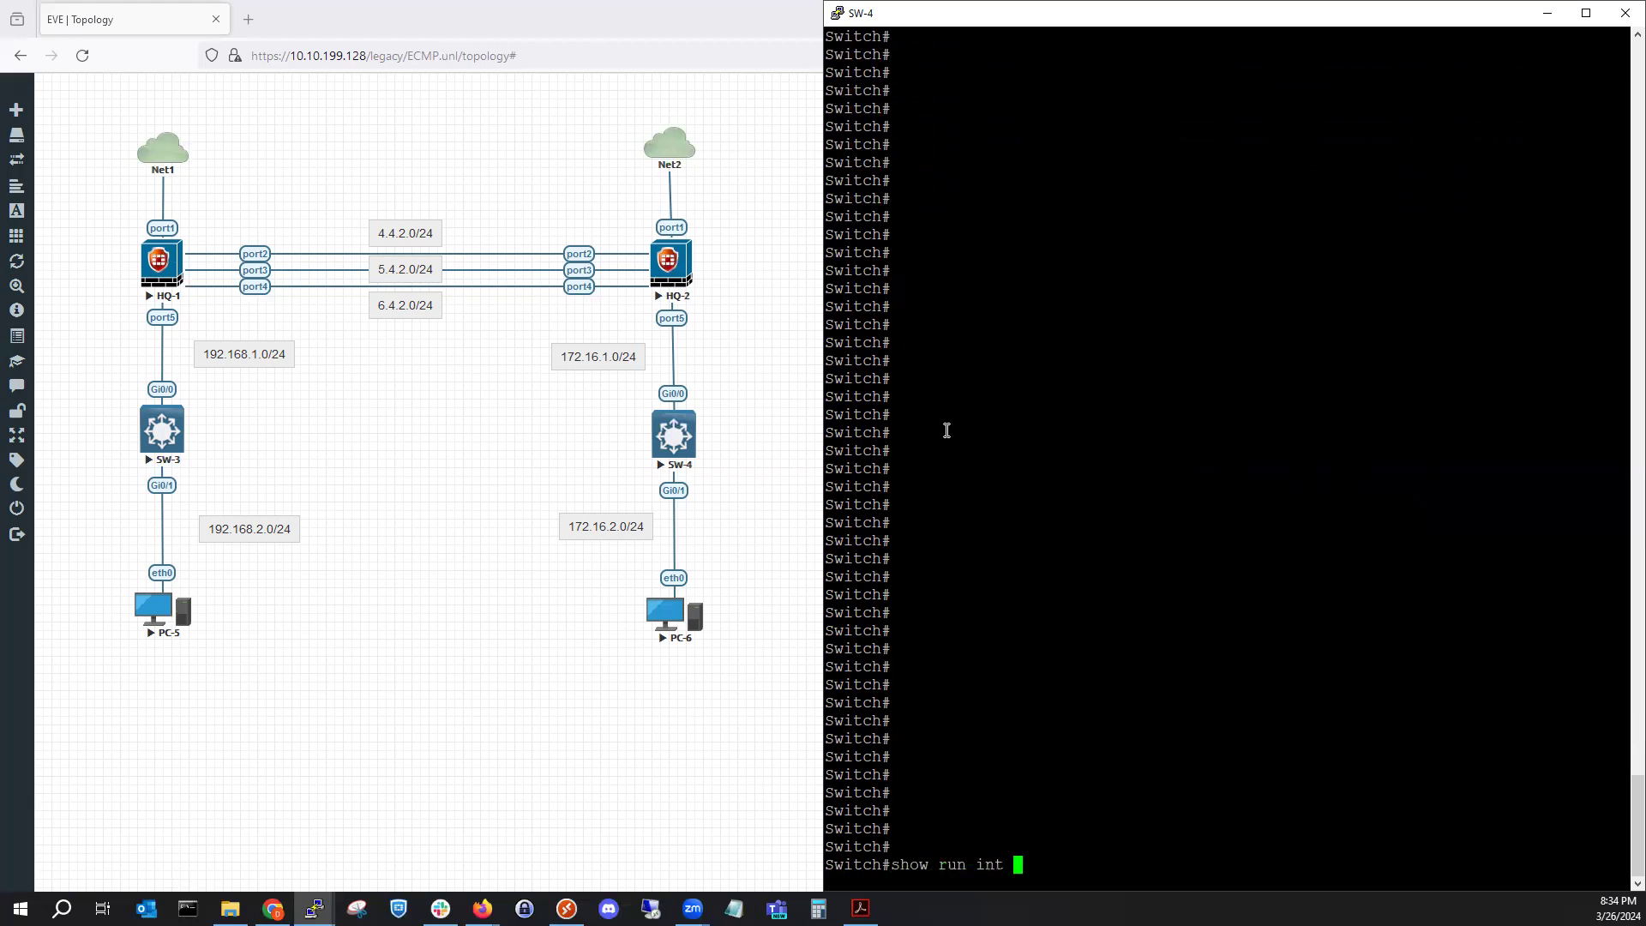
text(gi 0/0)
key(Return)
key(Up)
key(BackSpace)
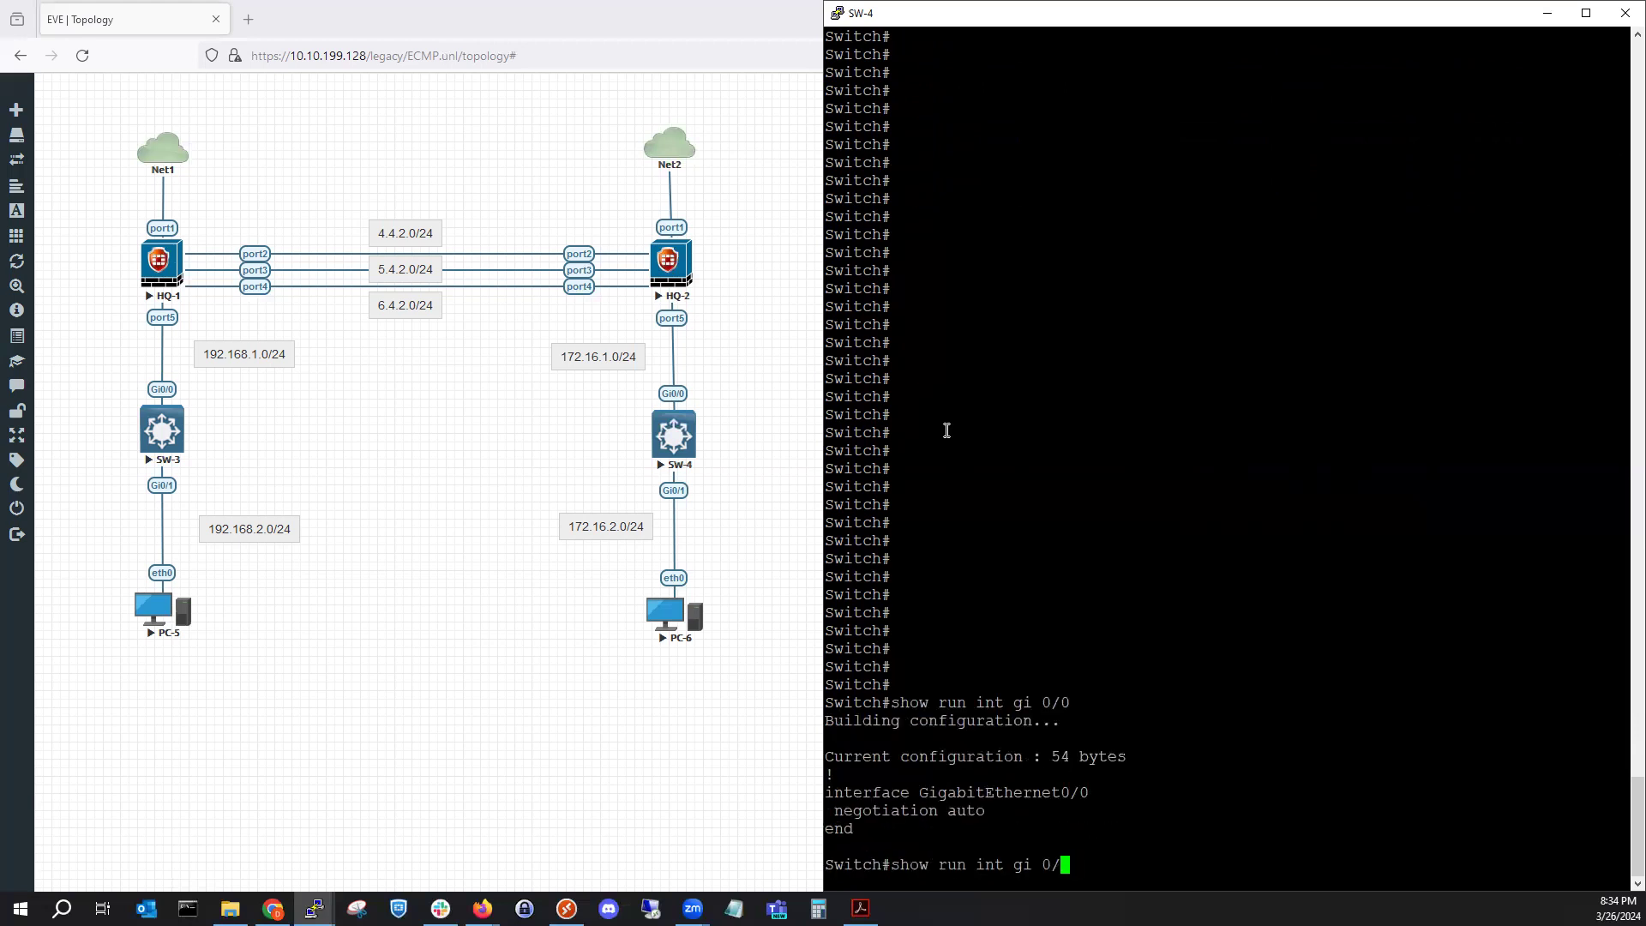
text(1)
key(Return)
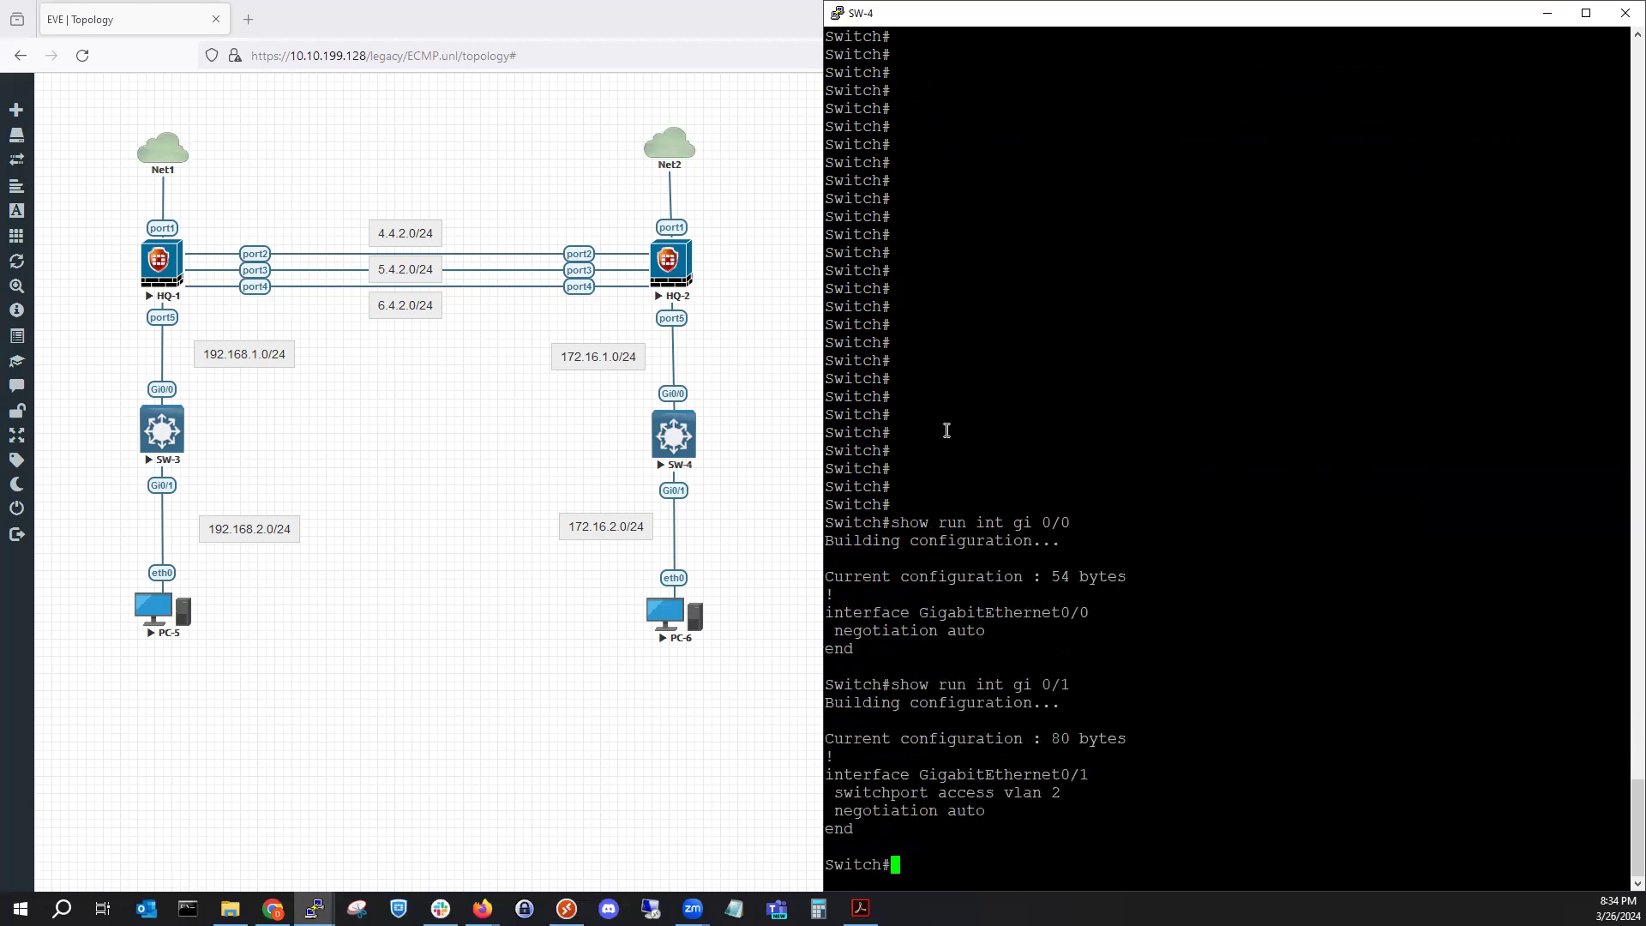
Show the Vlan1 and Vlan2 interface configs, selecting Vlan1's 172.16.1.2 address.
text(show run int vlan 1)
key(Return)
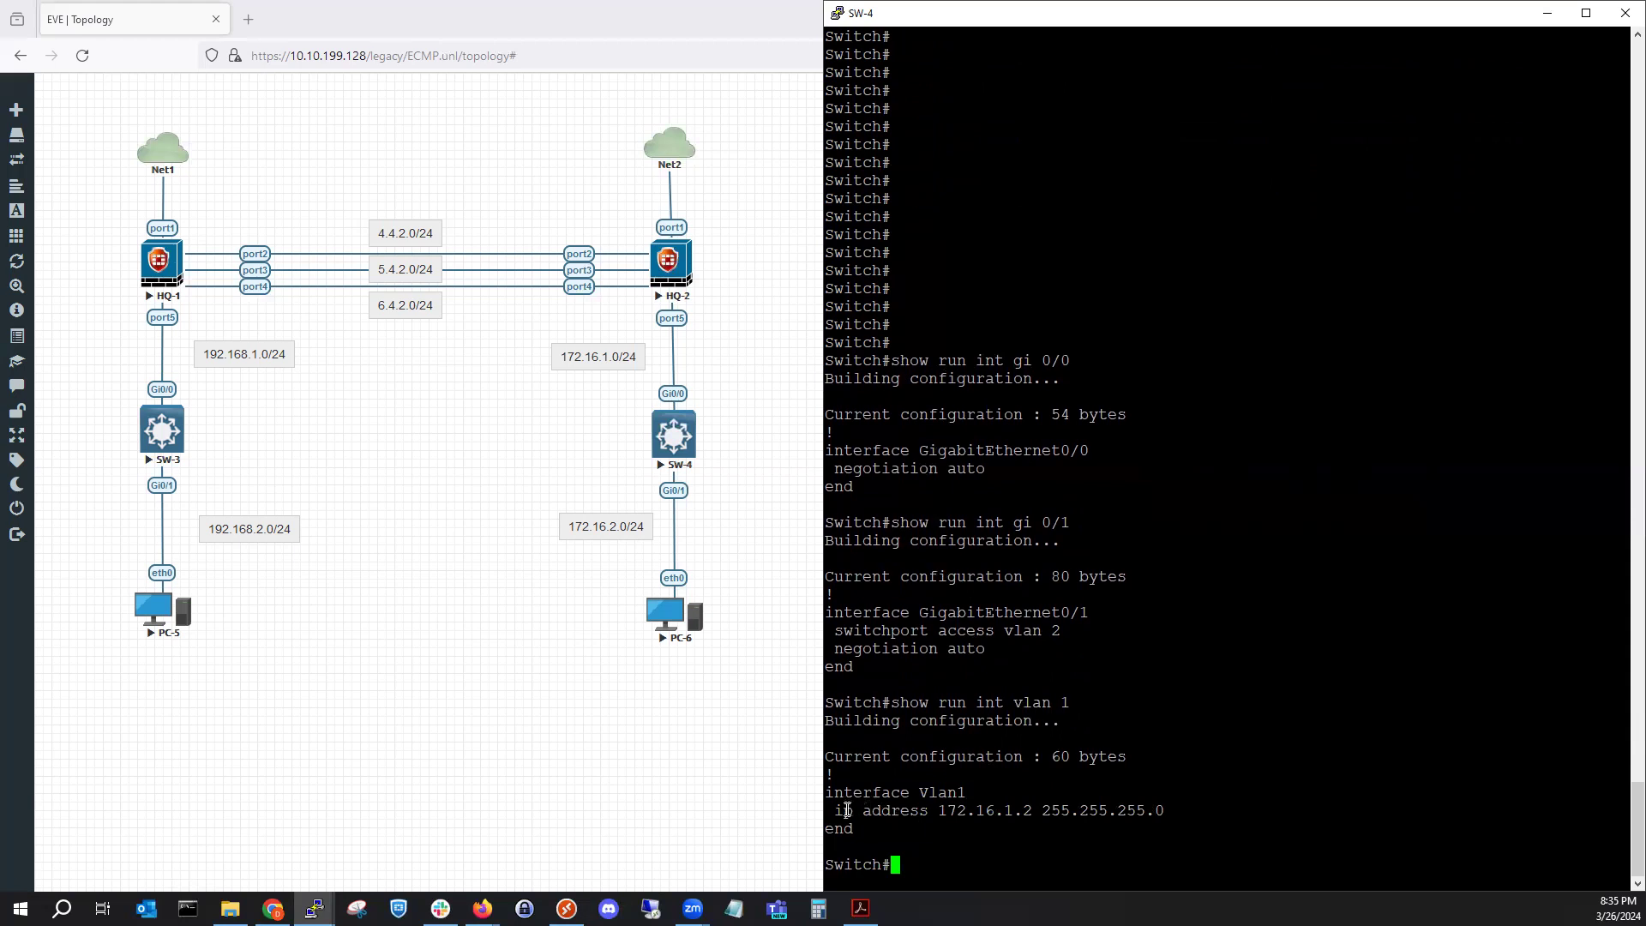
drag(940, 811, 1028, 810)
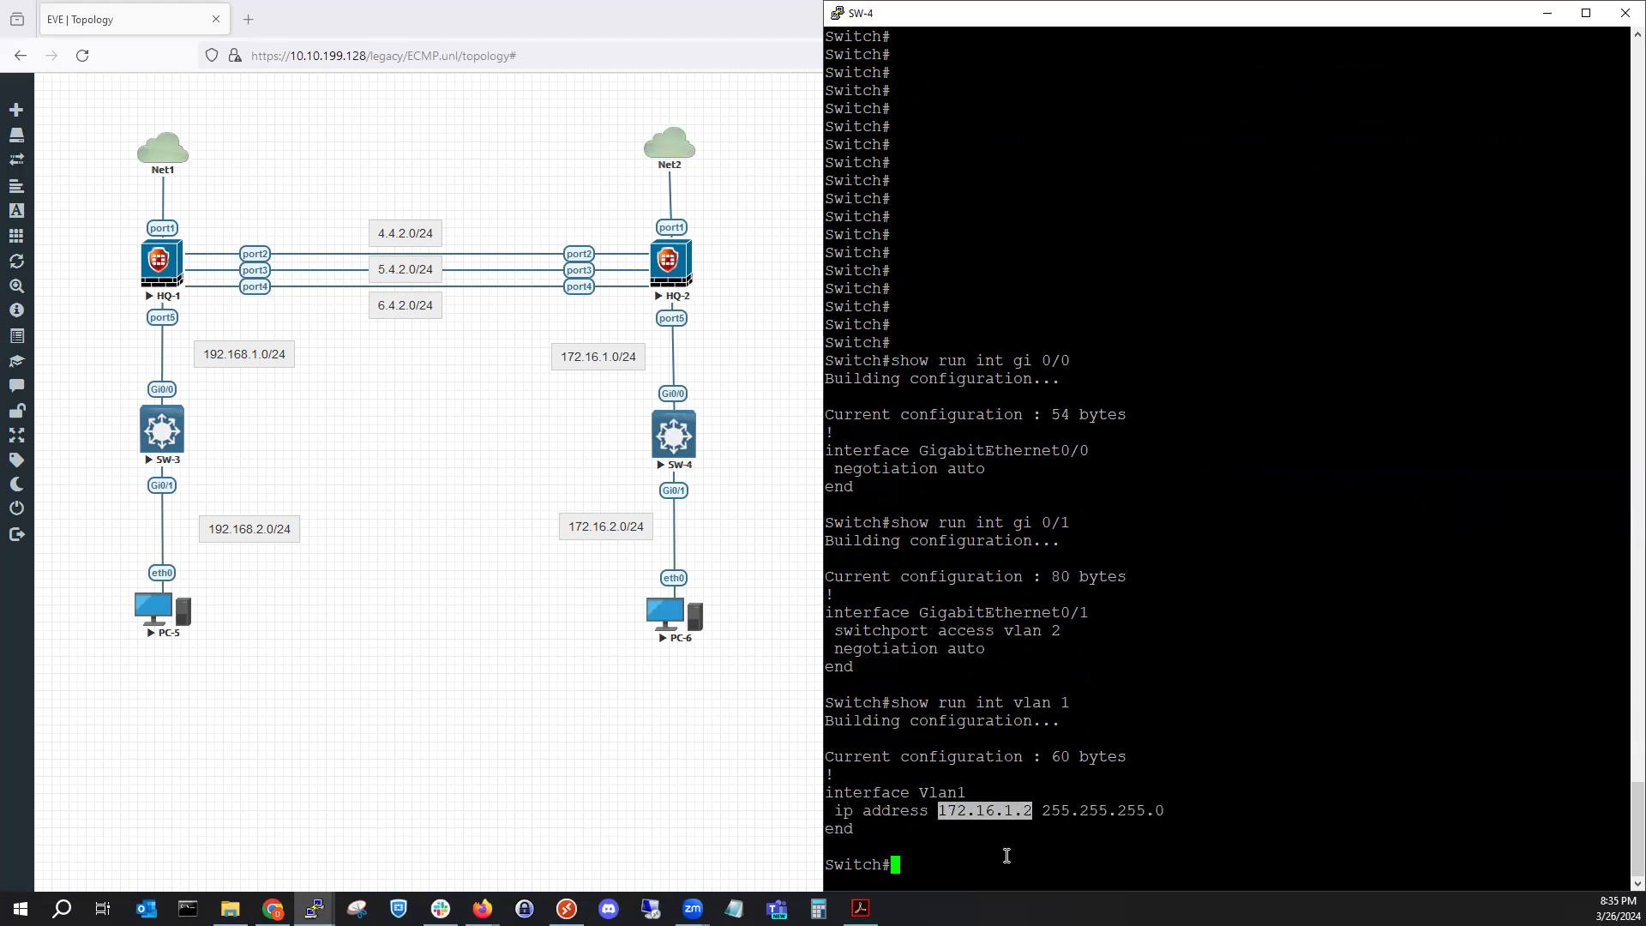
triple_click(1006, 854)
key(Up)
key(BackSpace)
text(2)
key(Return)
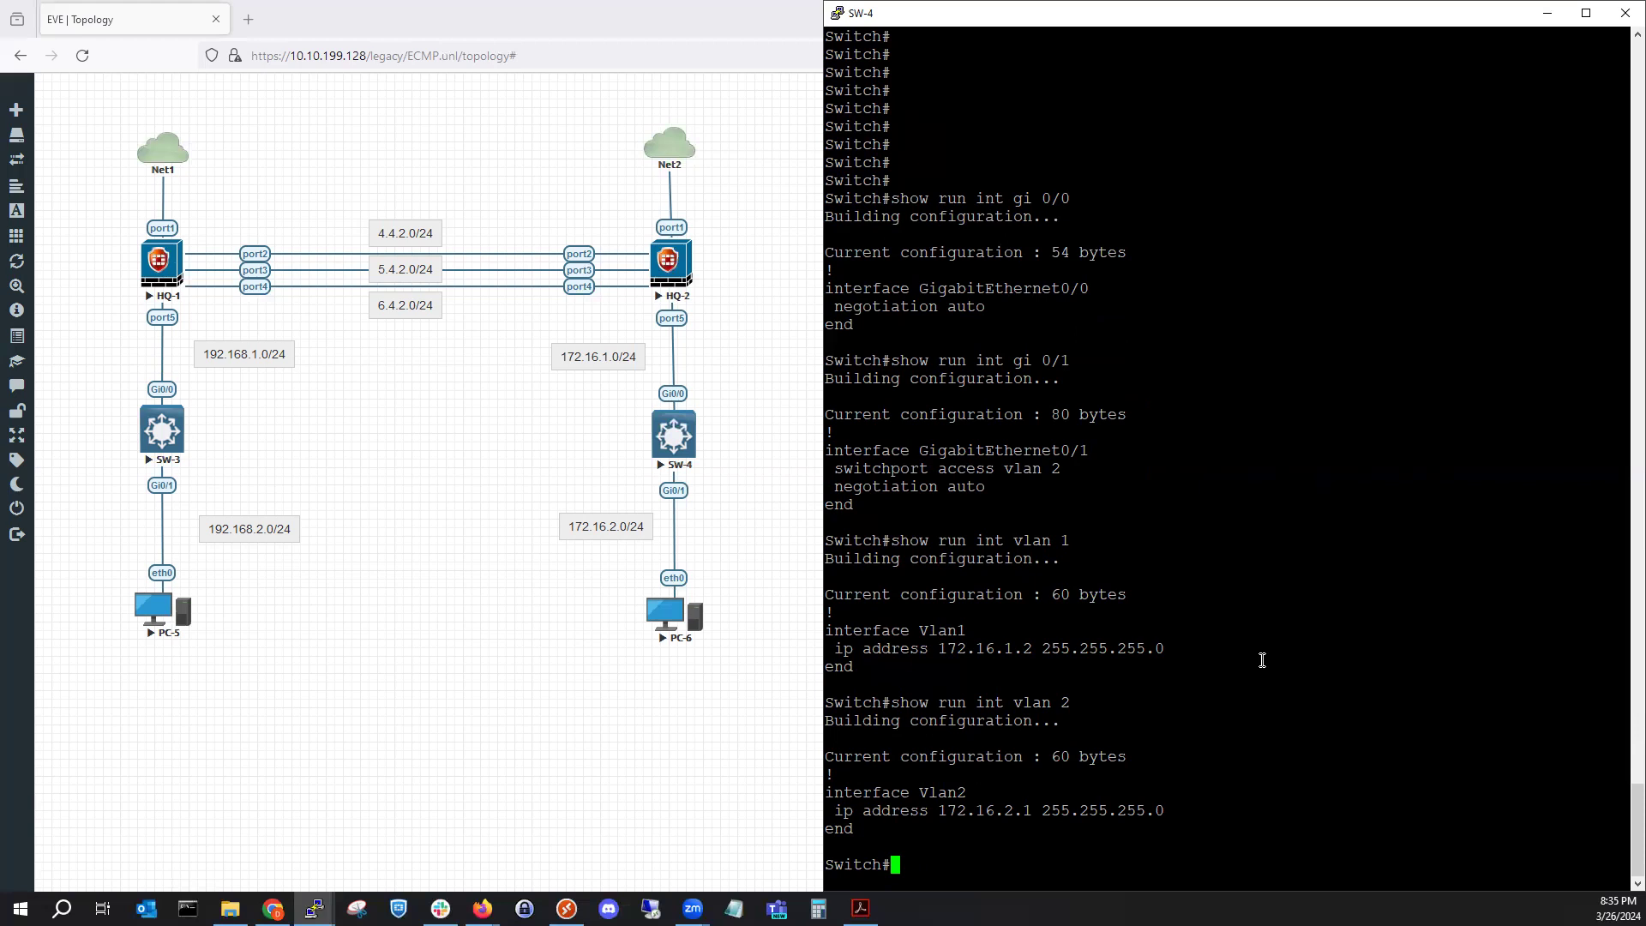
Minimize the SW-4 and HQ-1 consoles and bring the FortiGate HQ-1 browser window forward.
click(1533, 23)
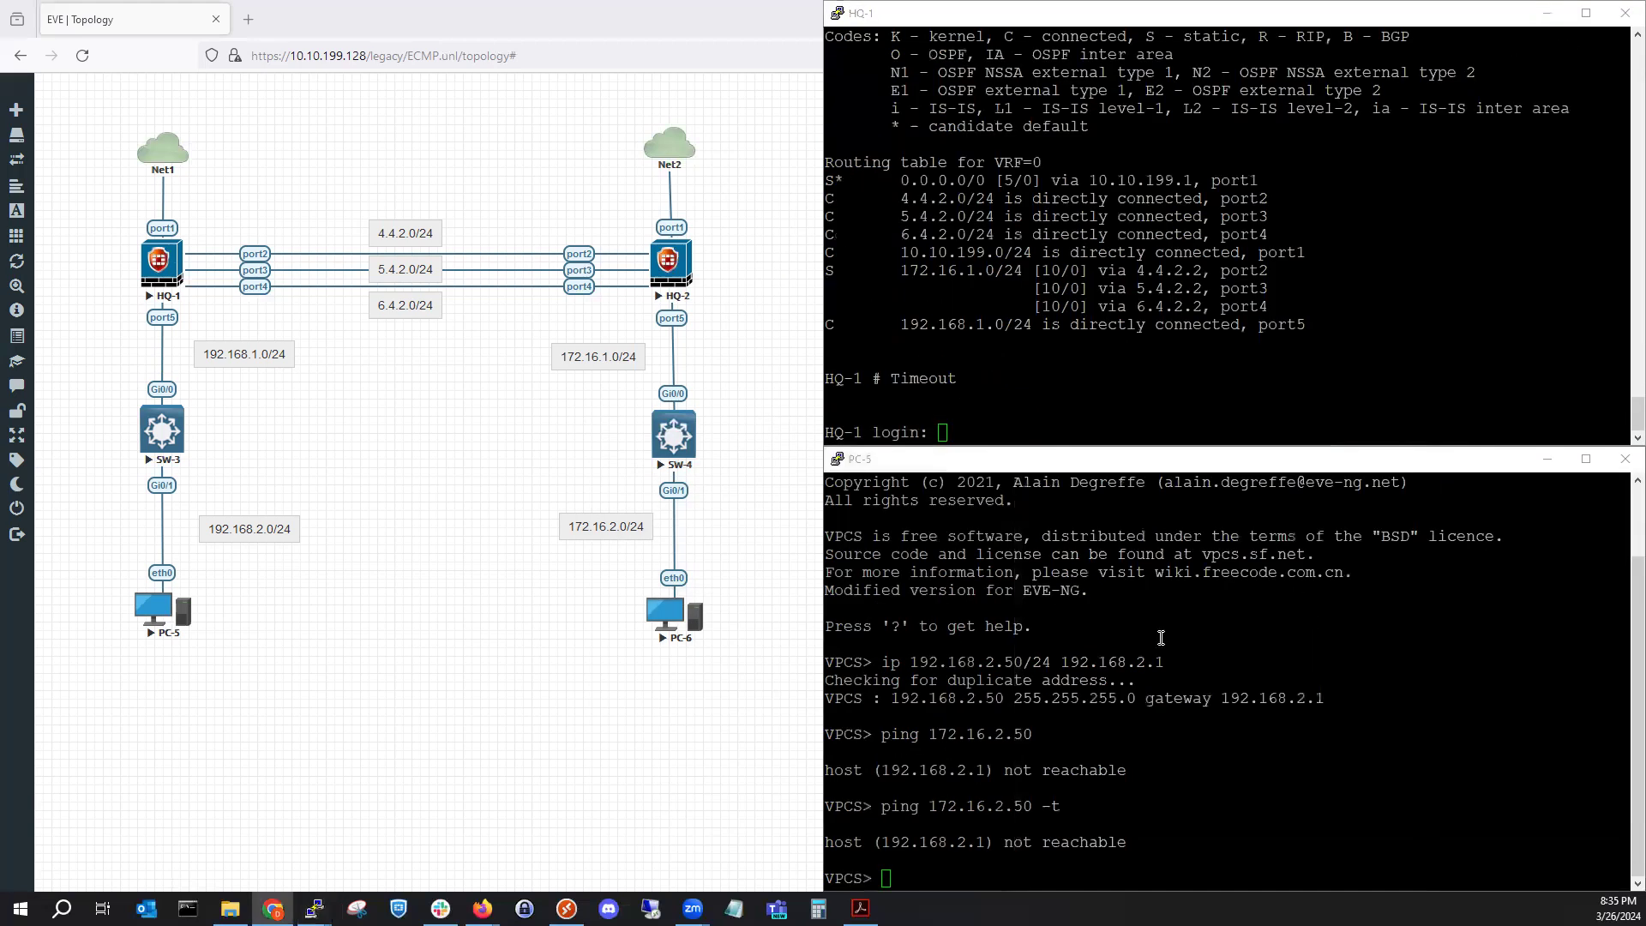
drag(1168, 621, 1174, 610)
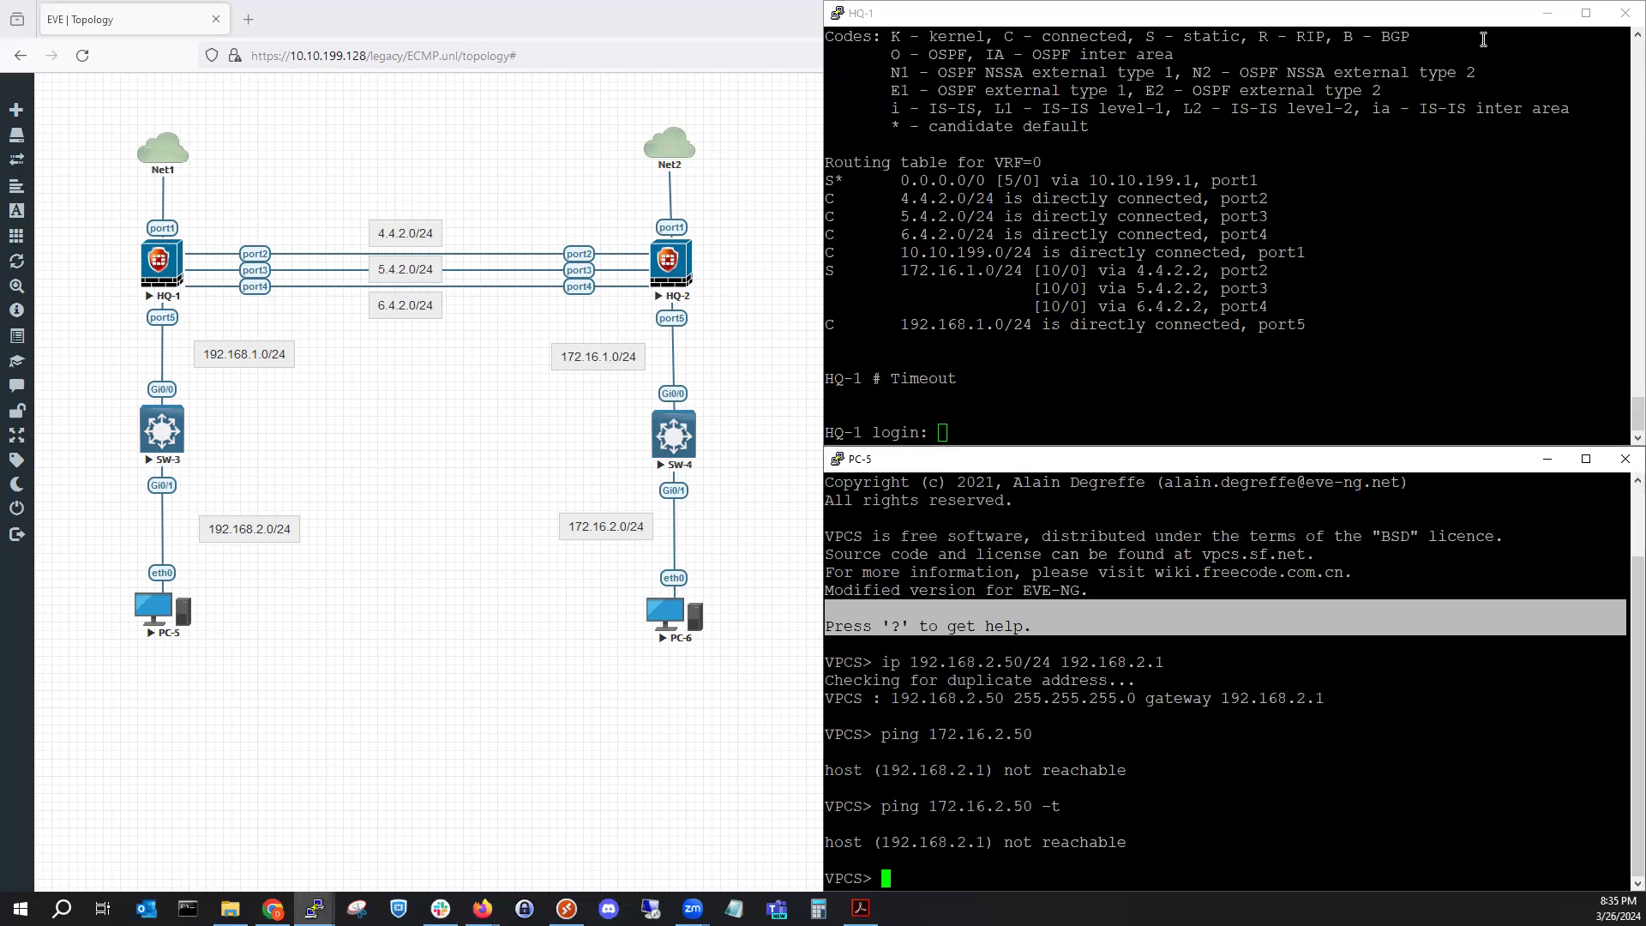
click(1547, 13)
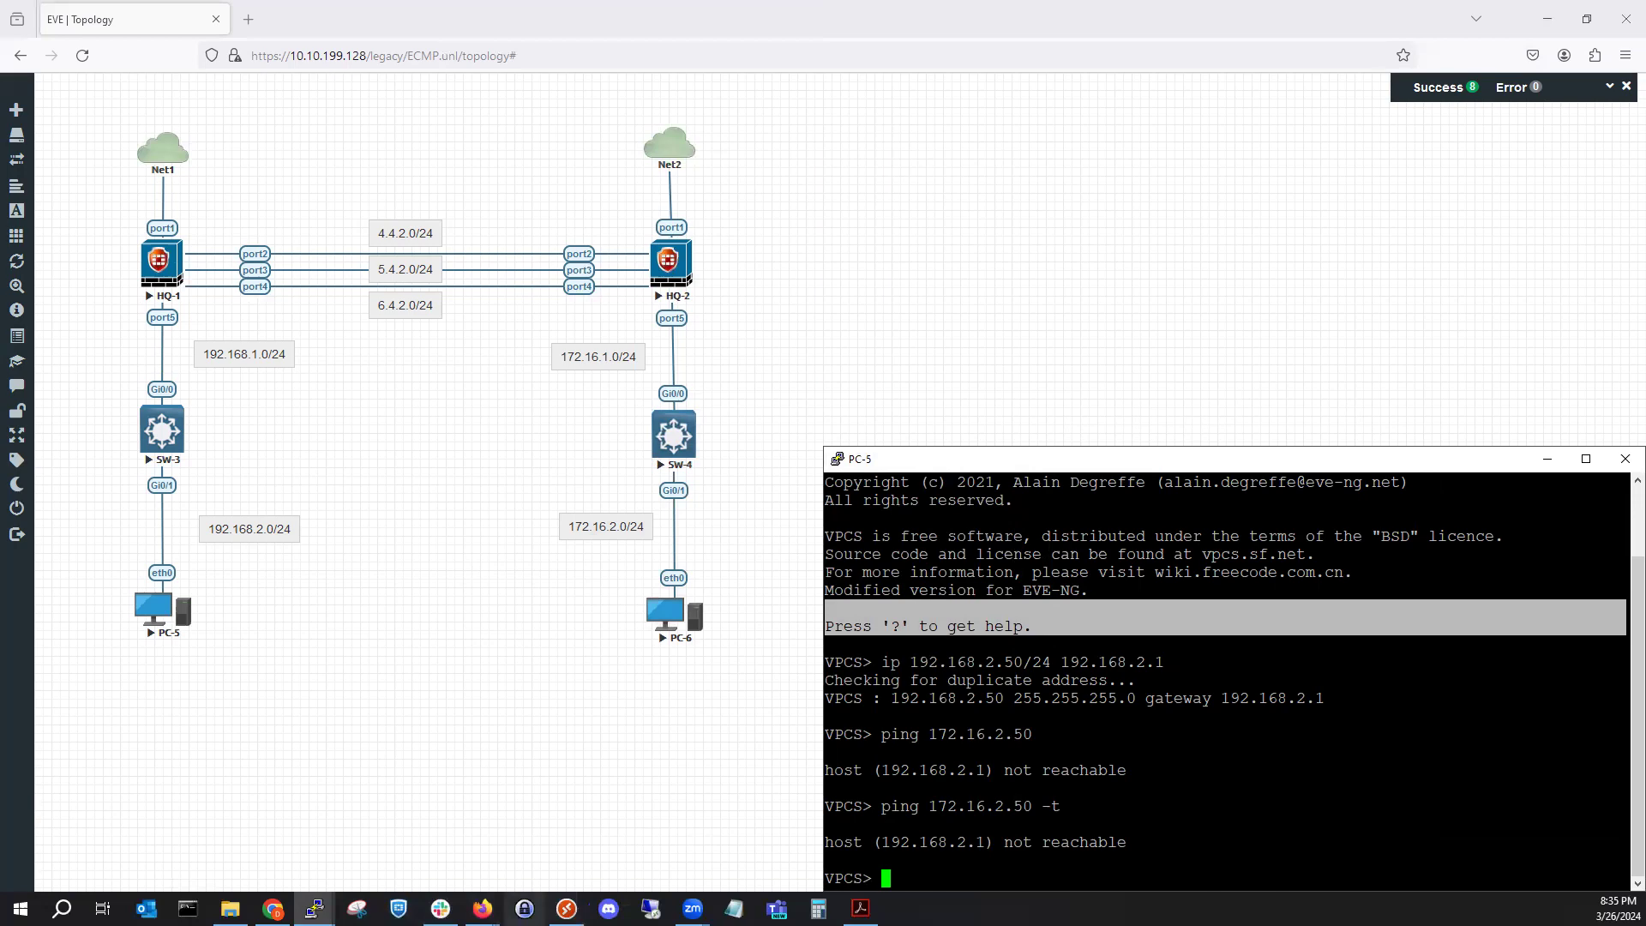
mouse_move(482, 909)
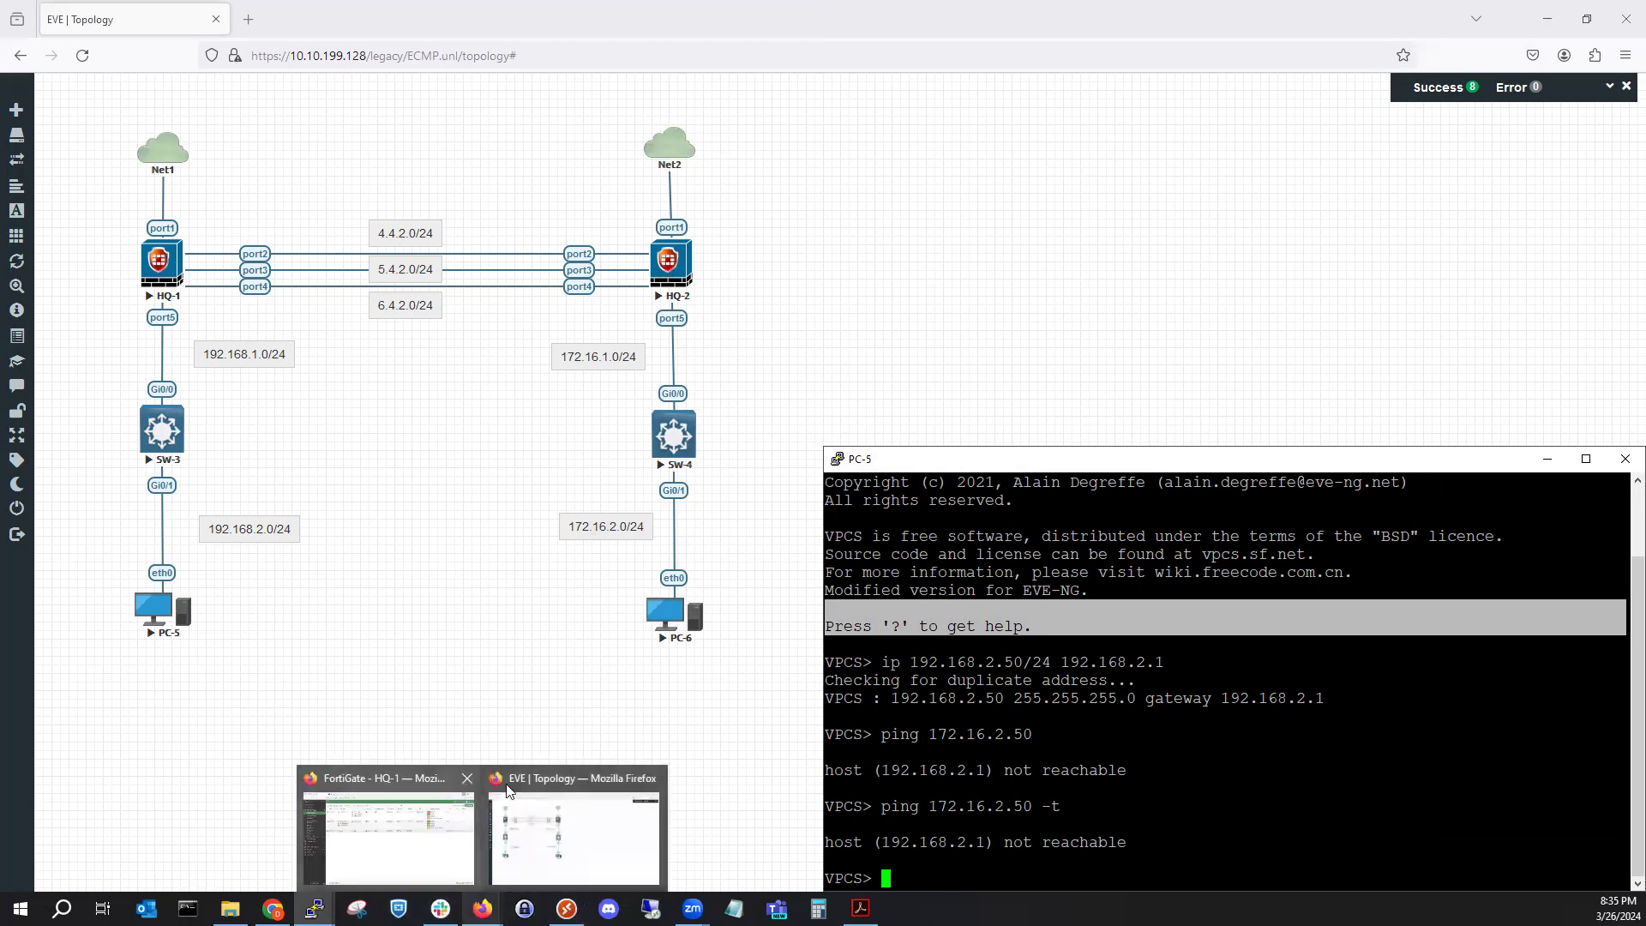
click(507, 791)
Check HQ-1's empty Forward Traffic log, then view the running LAN (port5) packet capture.
click(155, 609)
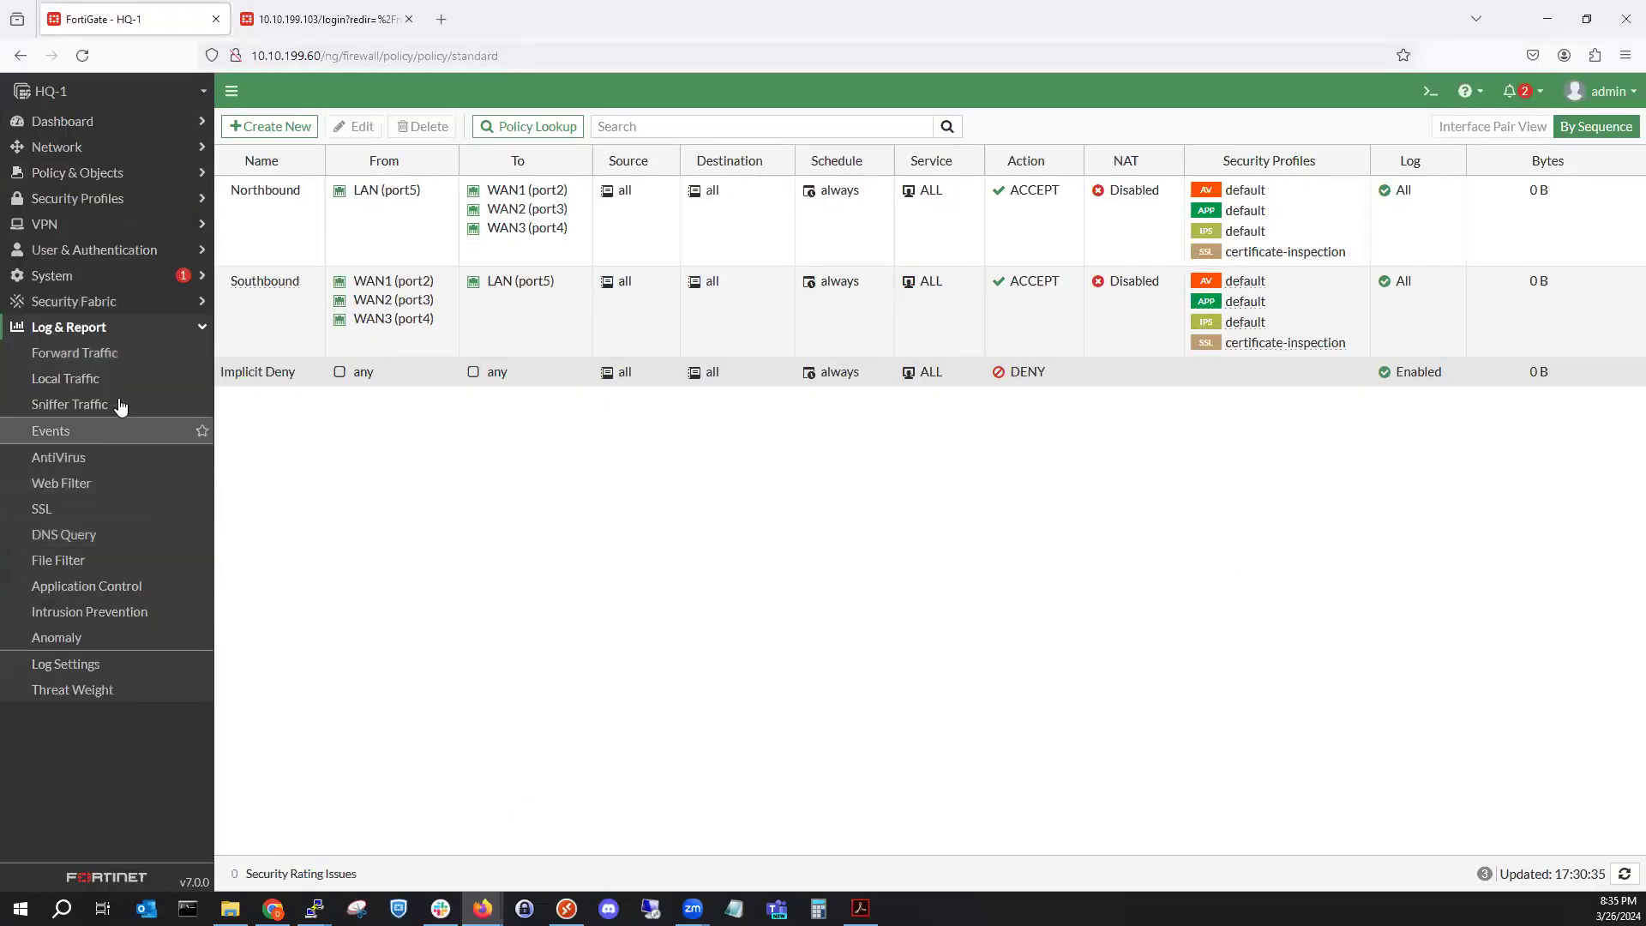
click(121, 356)
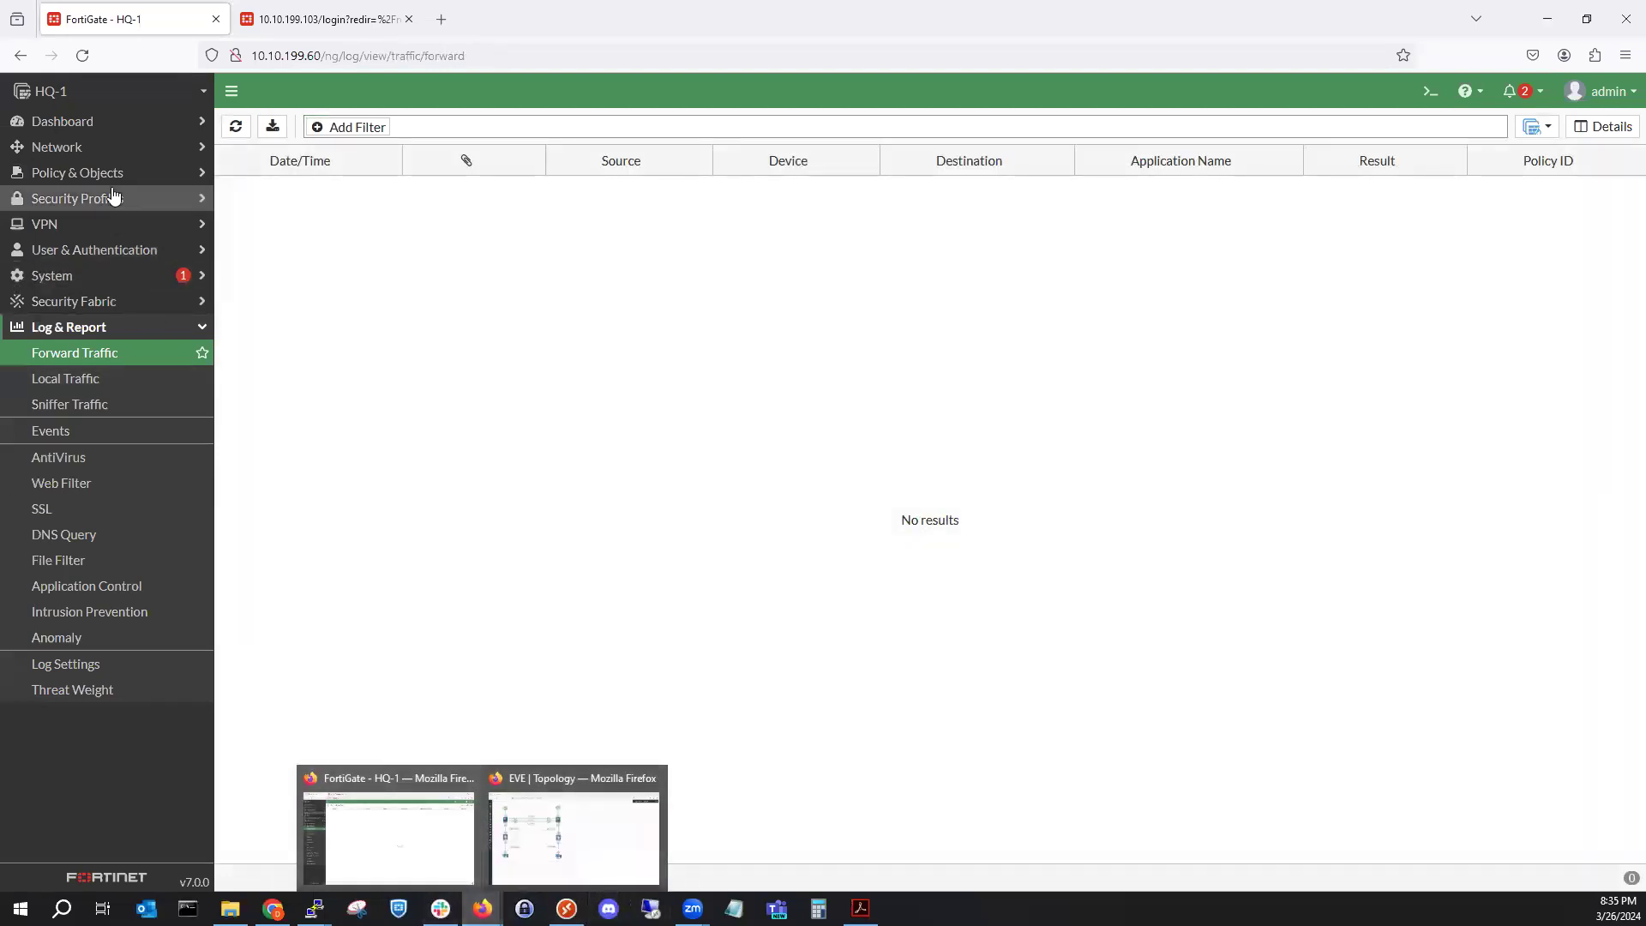
click(95, 147)
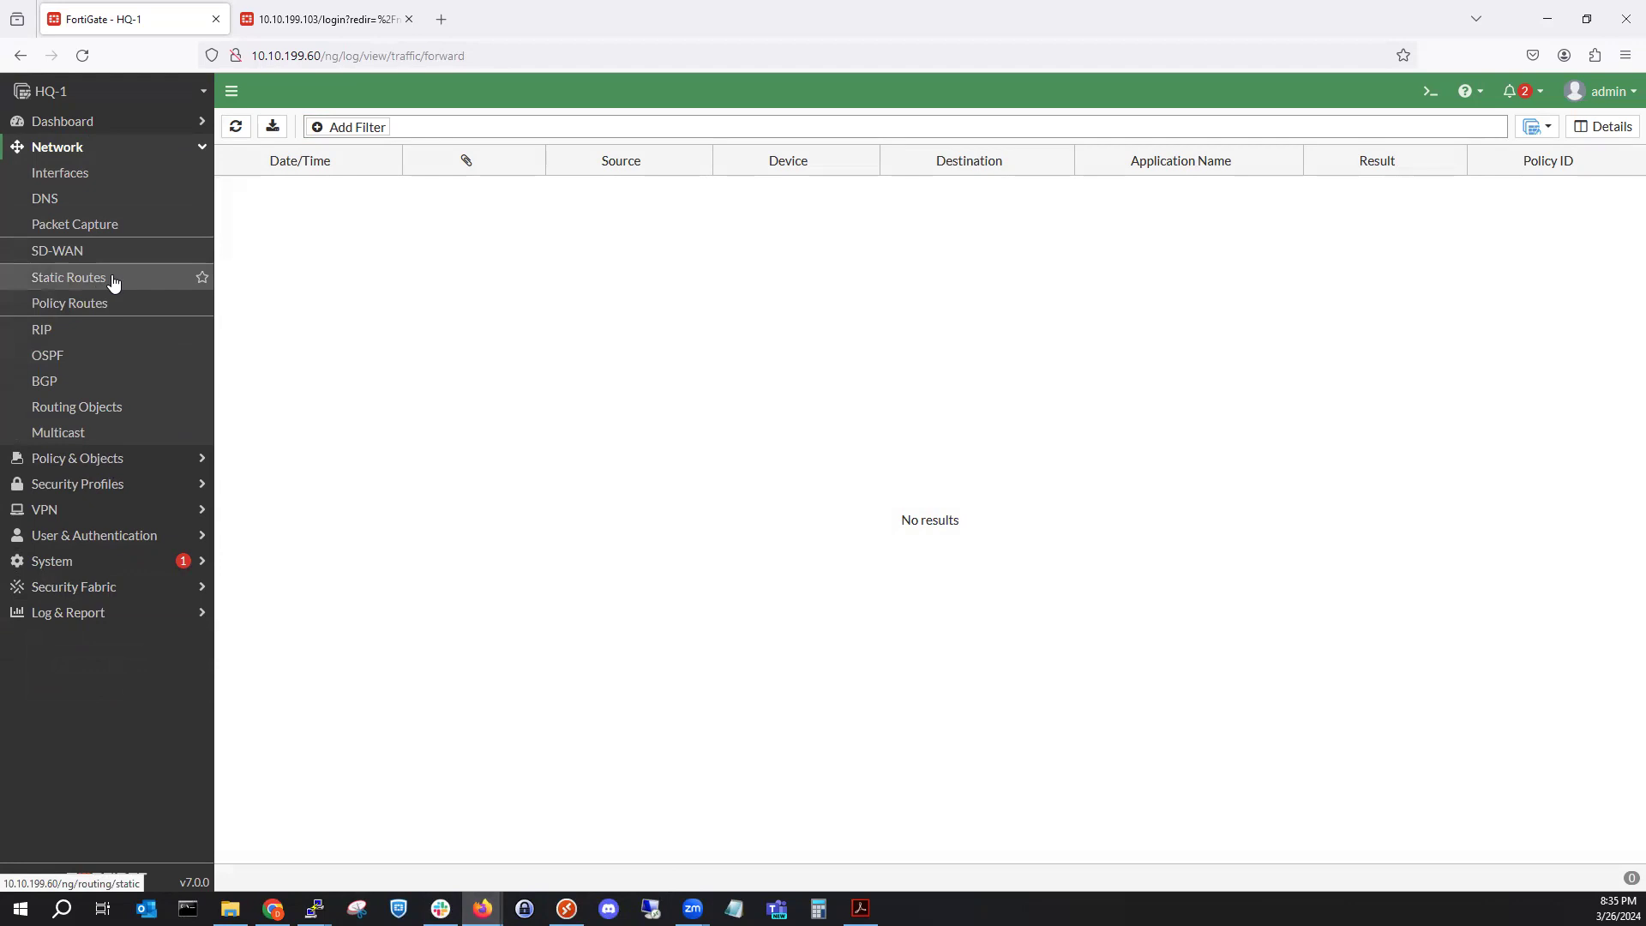
click(121, 228)
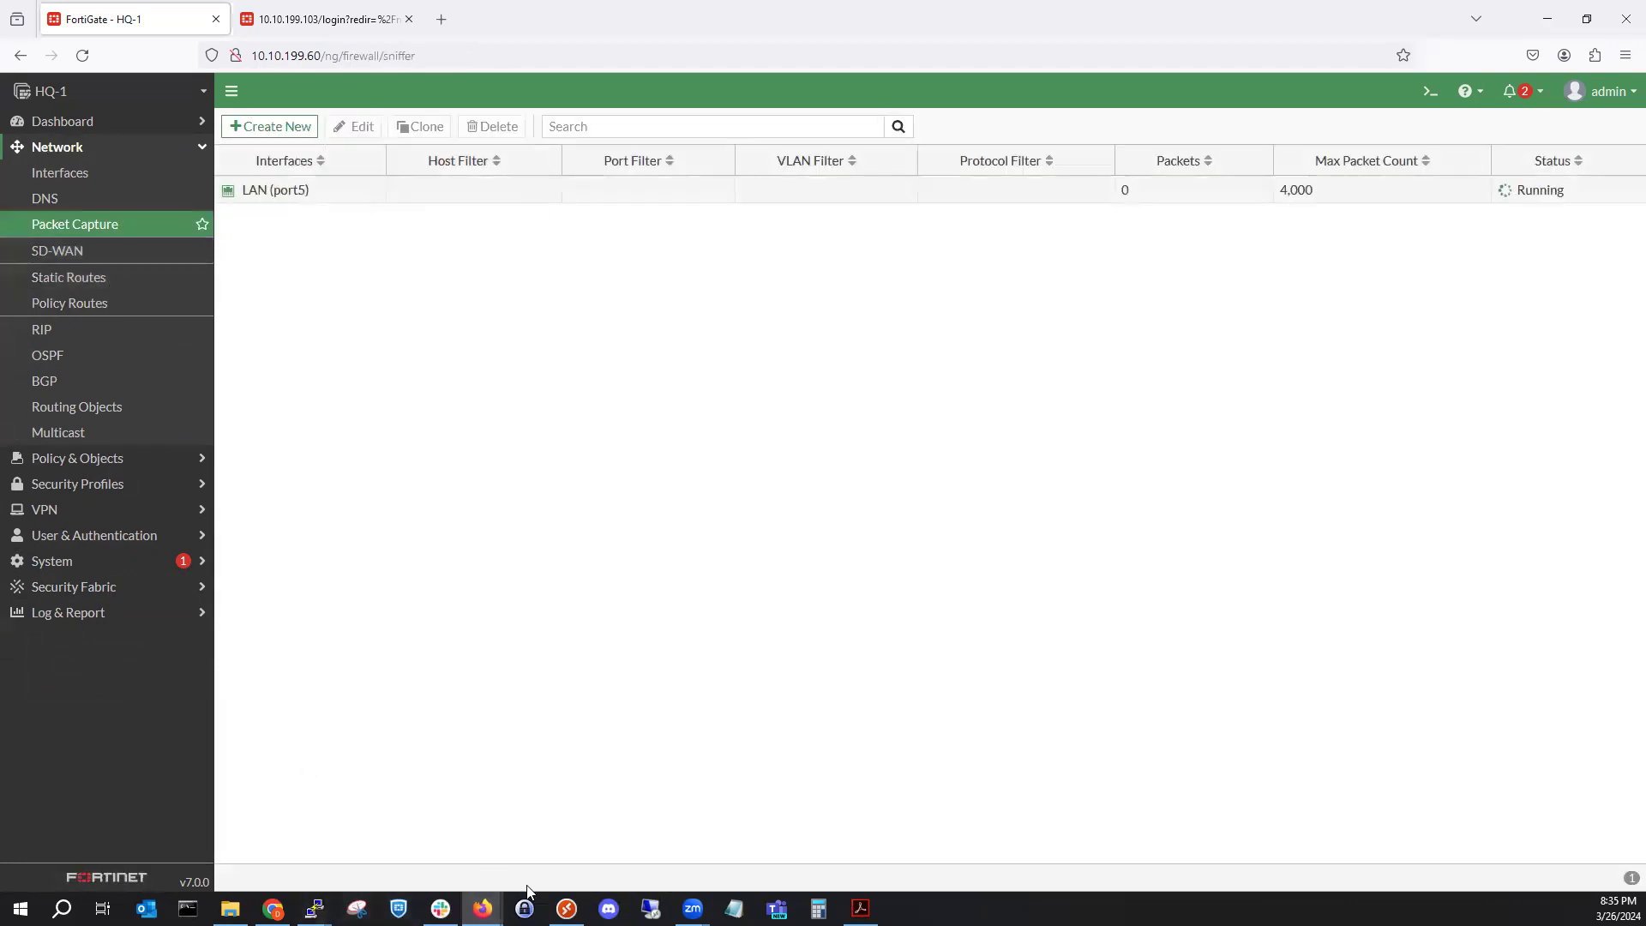
Reset the PC-5 console and run a continuous ping to 172.16.2.50.
mouse_move(314, 907)
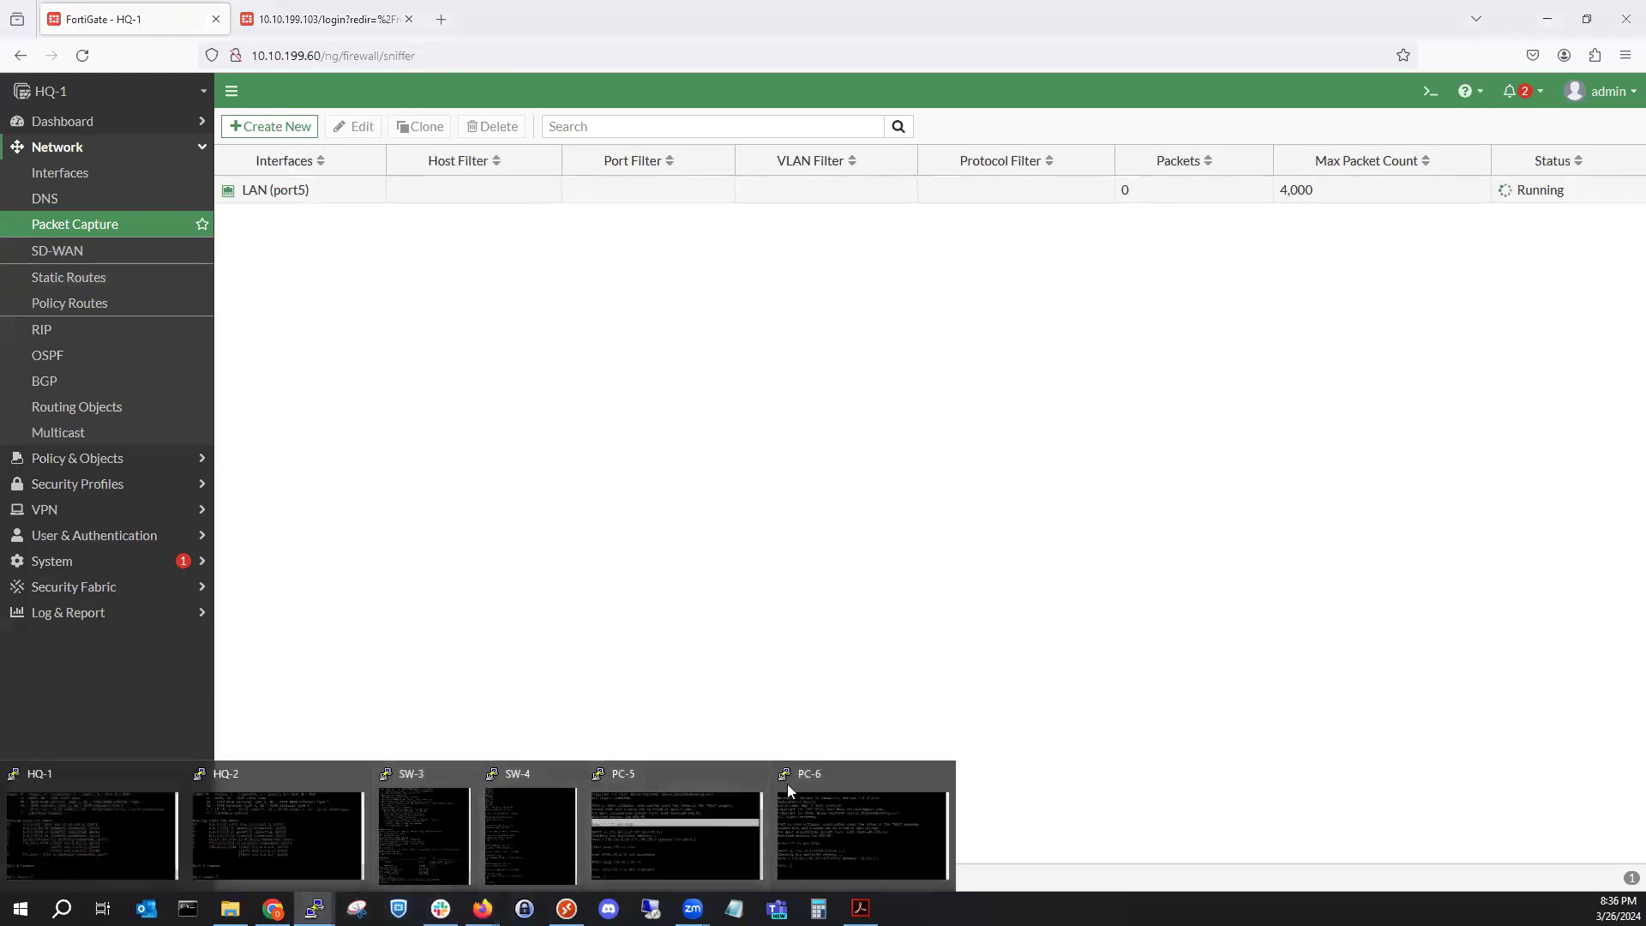
click(709, 831)
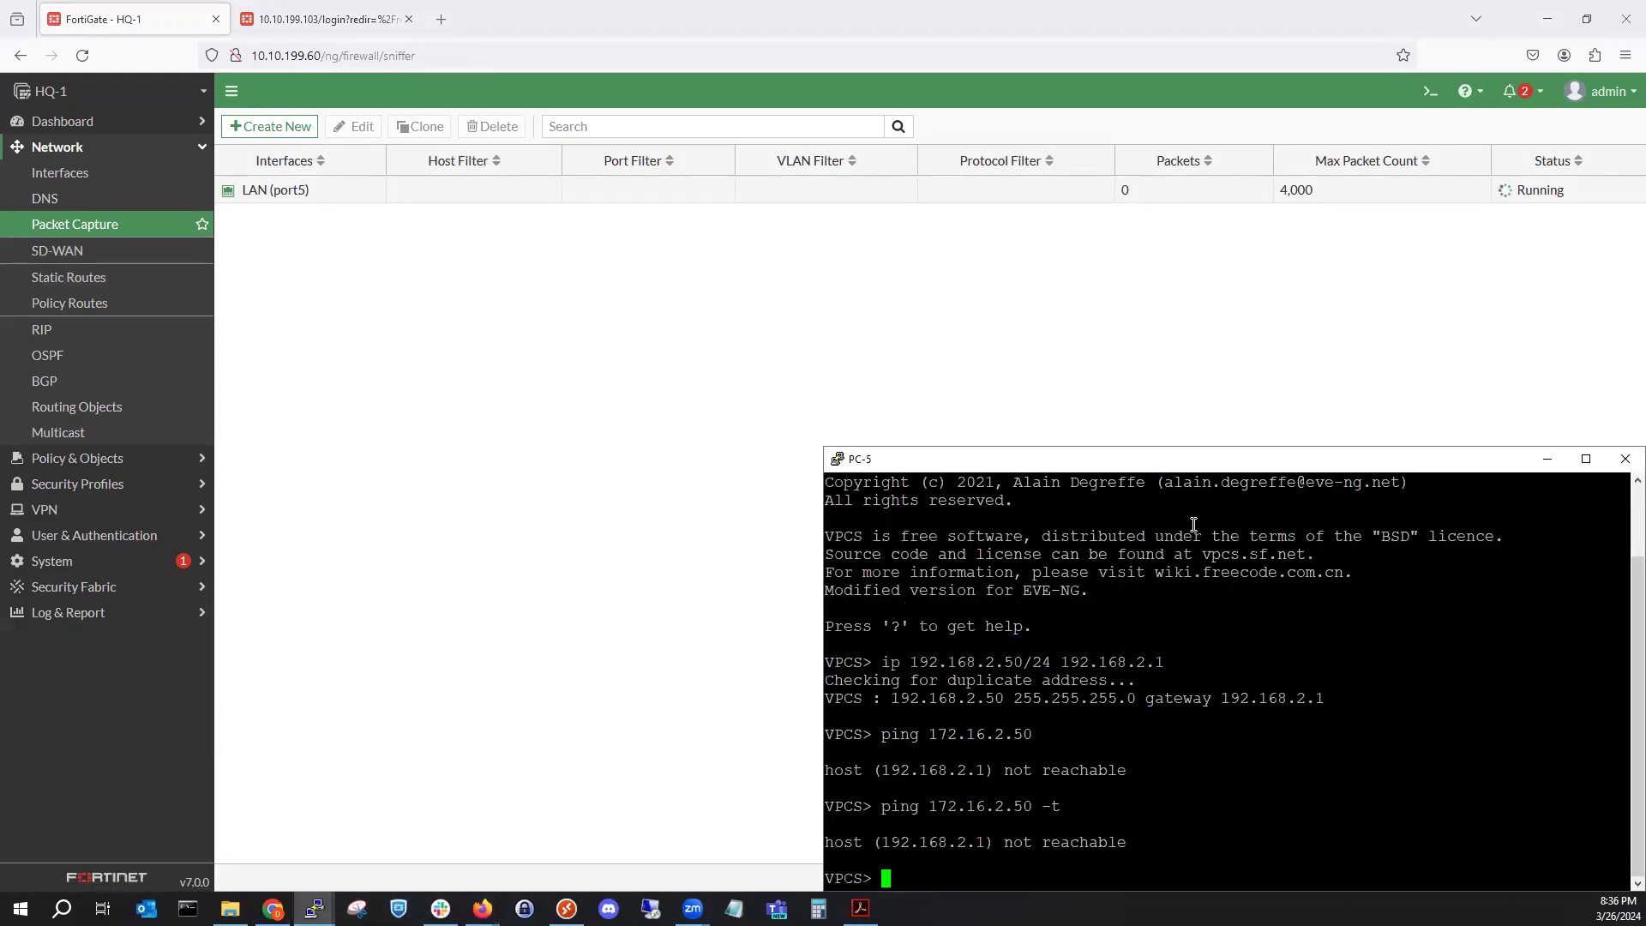
right_click(1177, 461)
click(1240, 760)
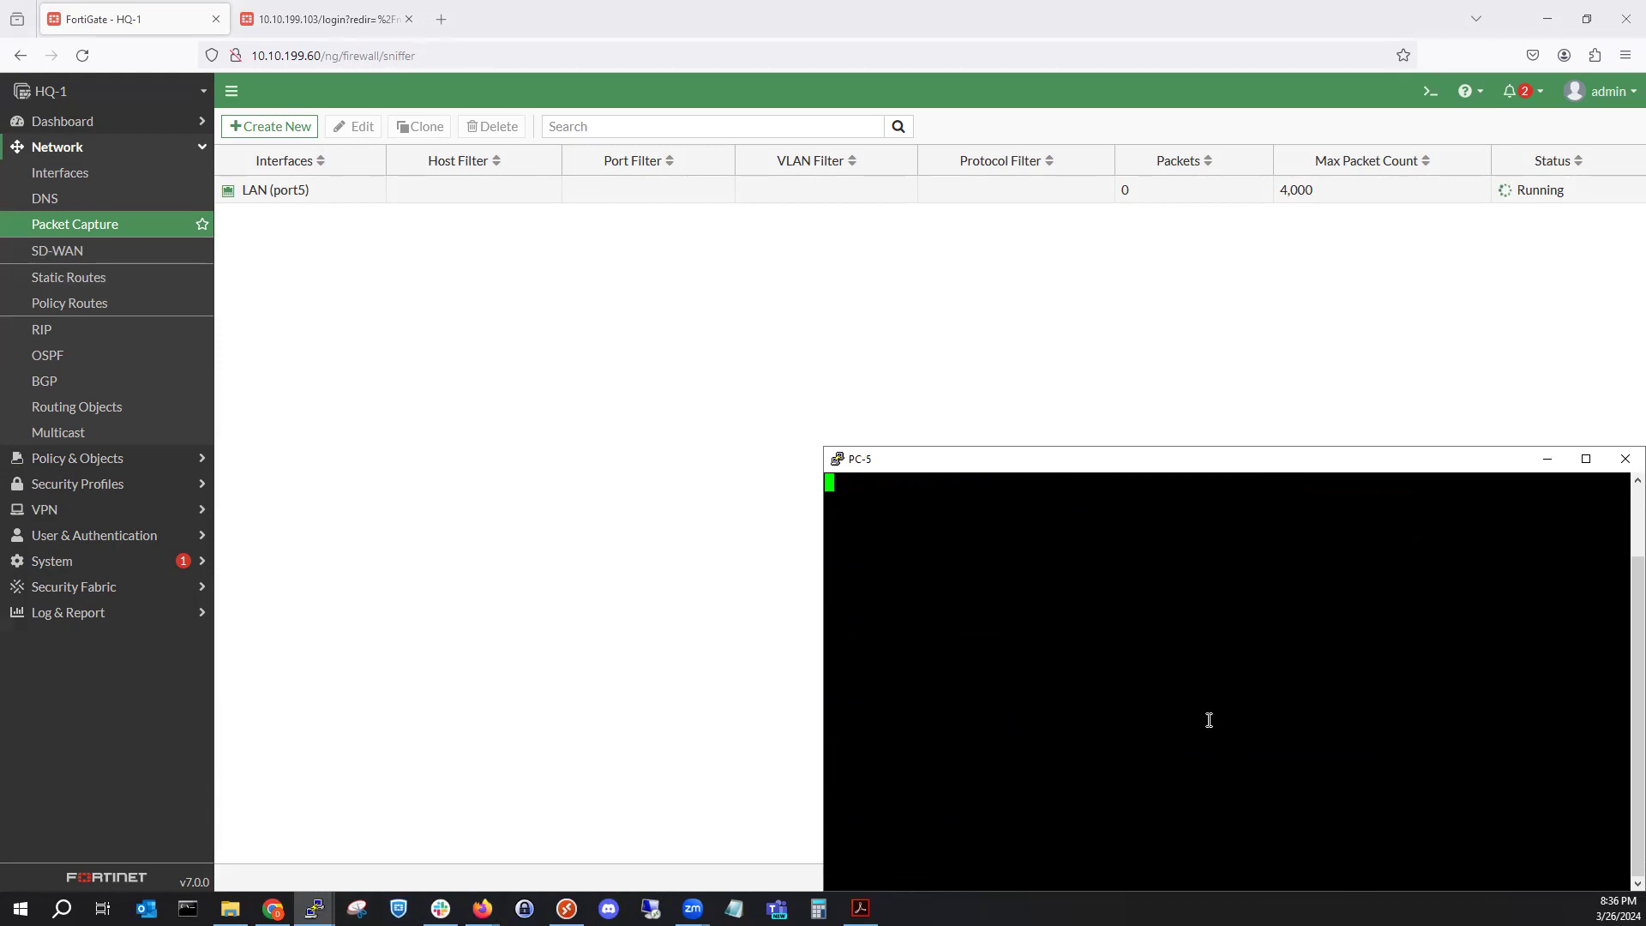
key(Return)
key(Up)
key(Return)
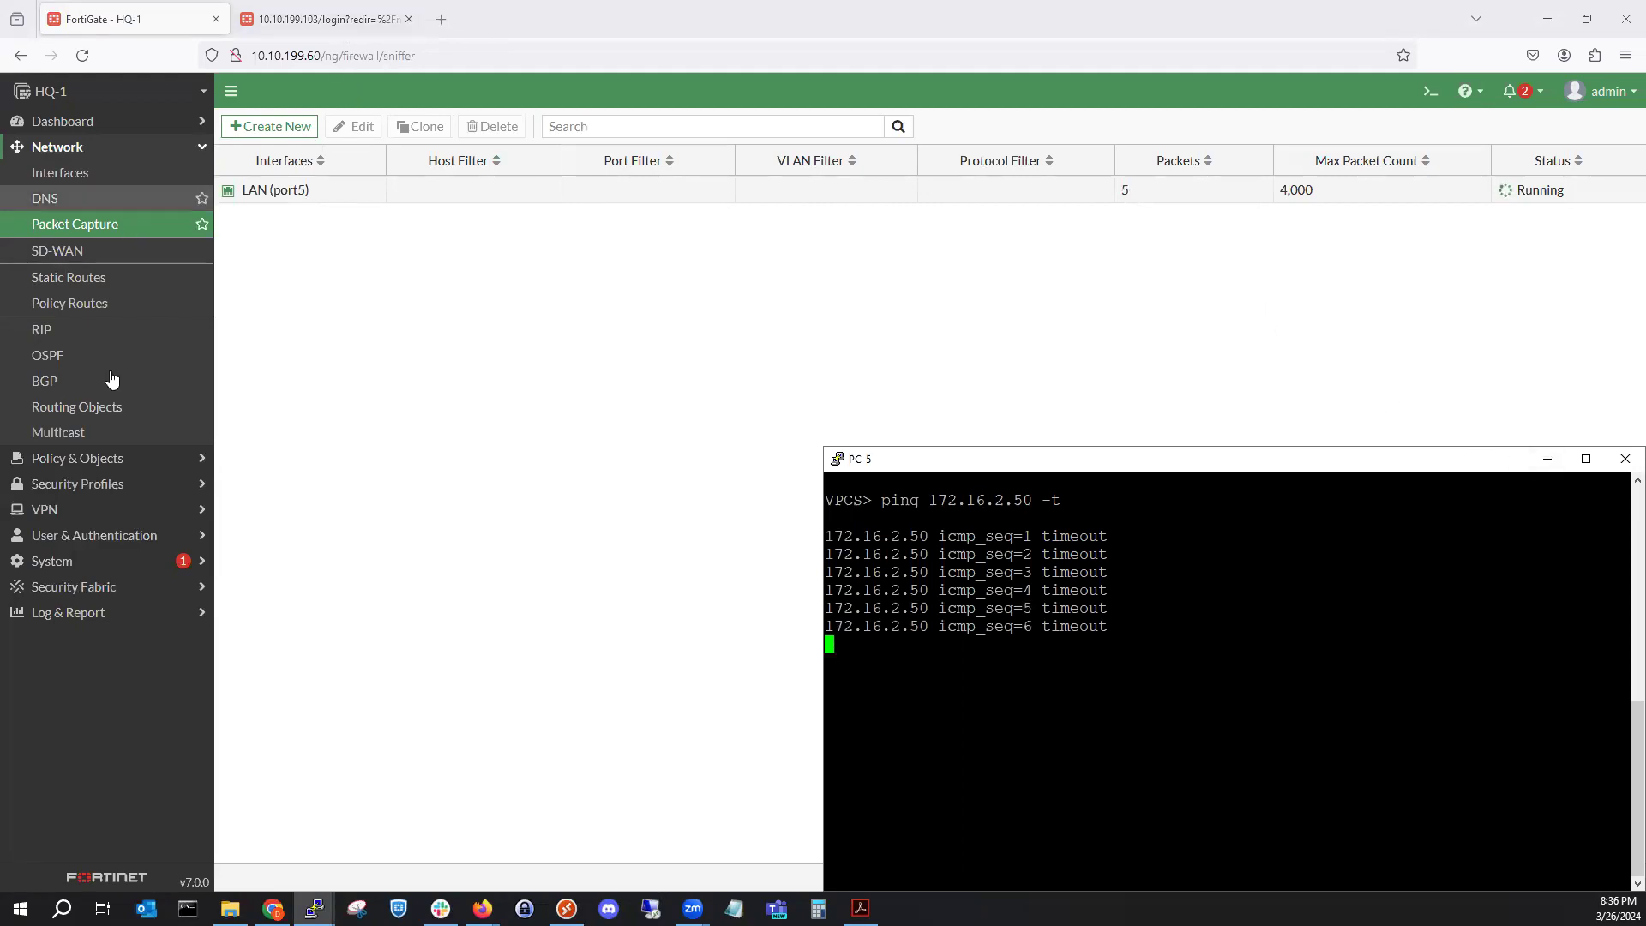
click(94, 613)
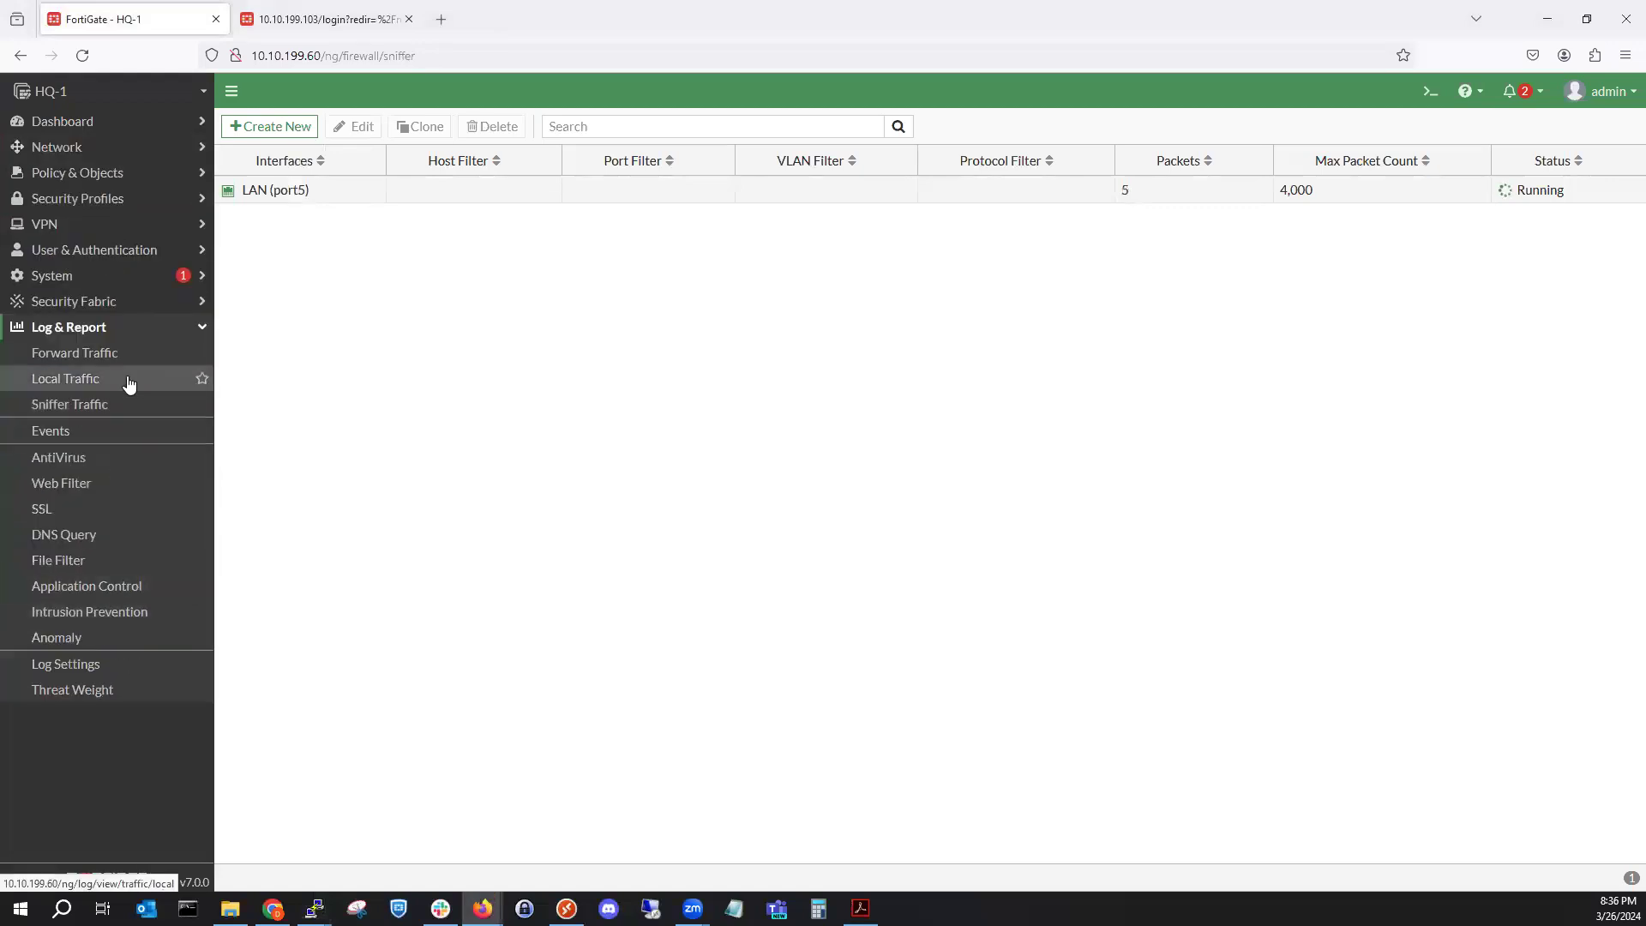
Open details of the newest denied ping from 192.168.2.50 to 172.16.2.50 in HQ-1's Forward Traffic log.
click(127, 364)
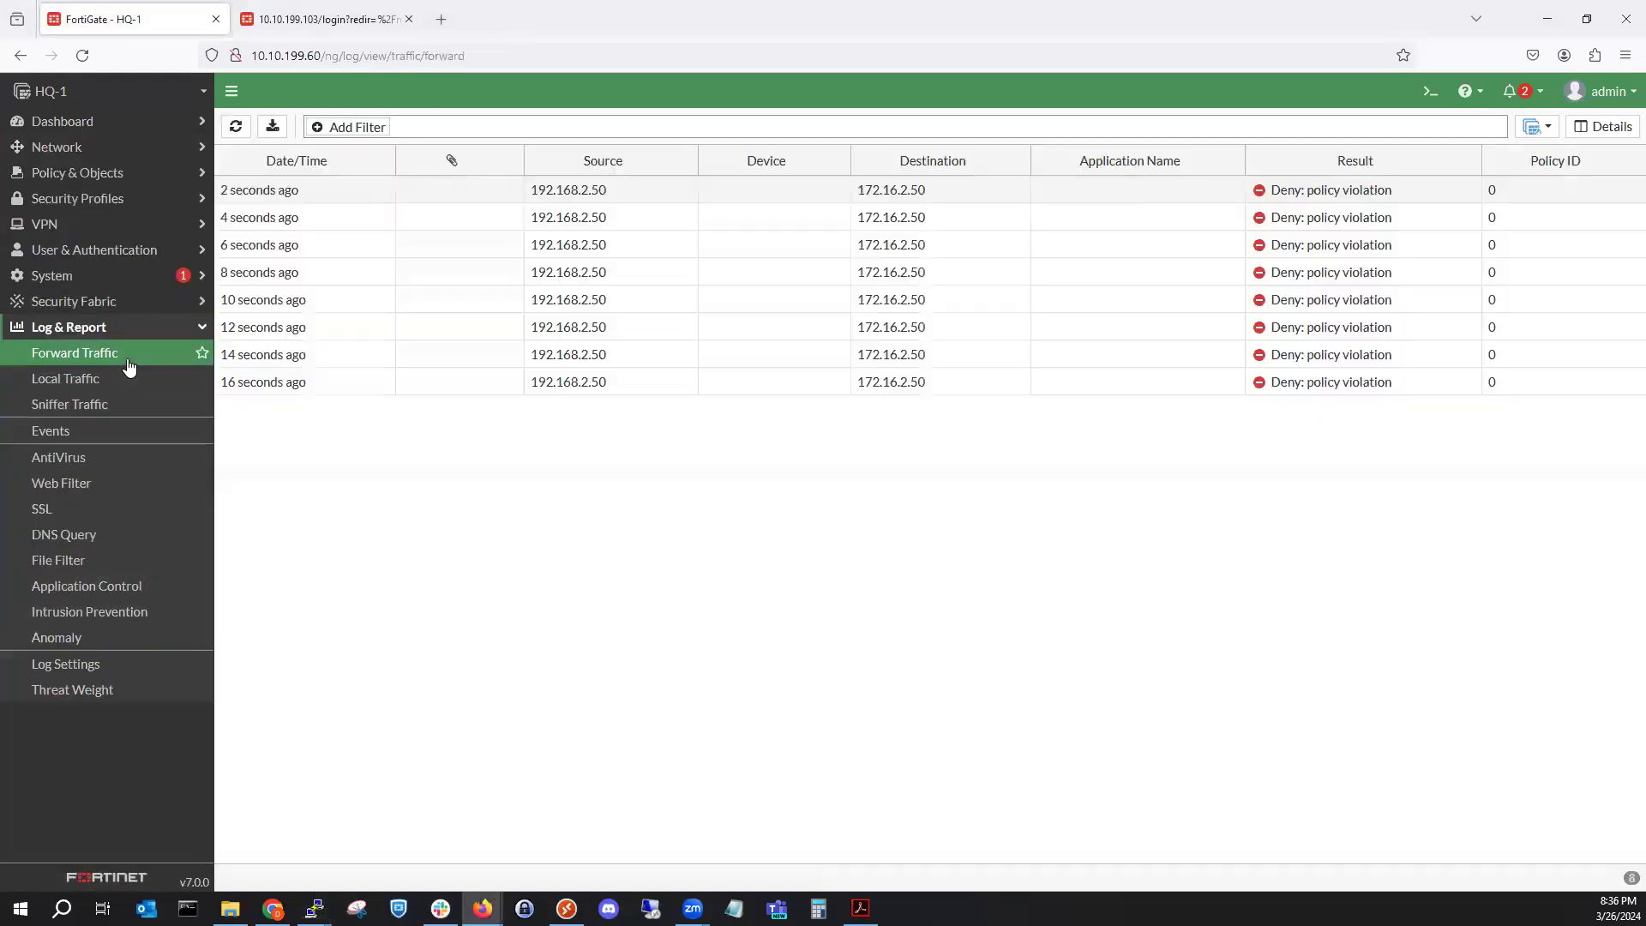
double_click(683, 199)
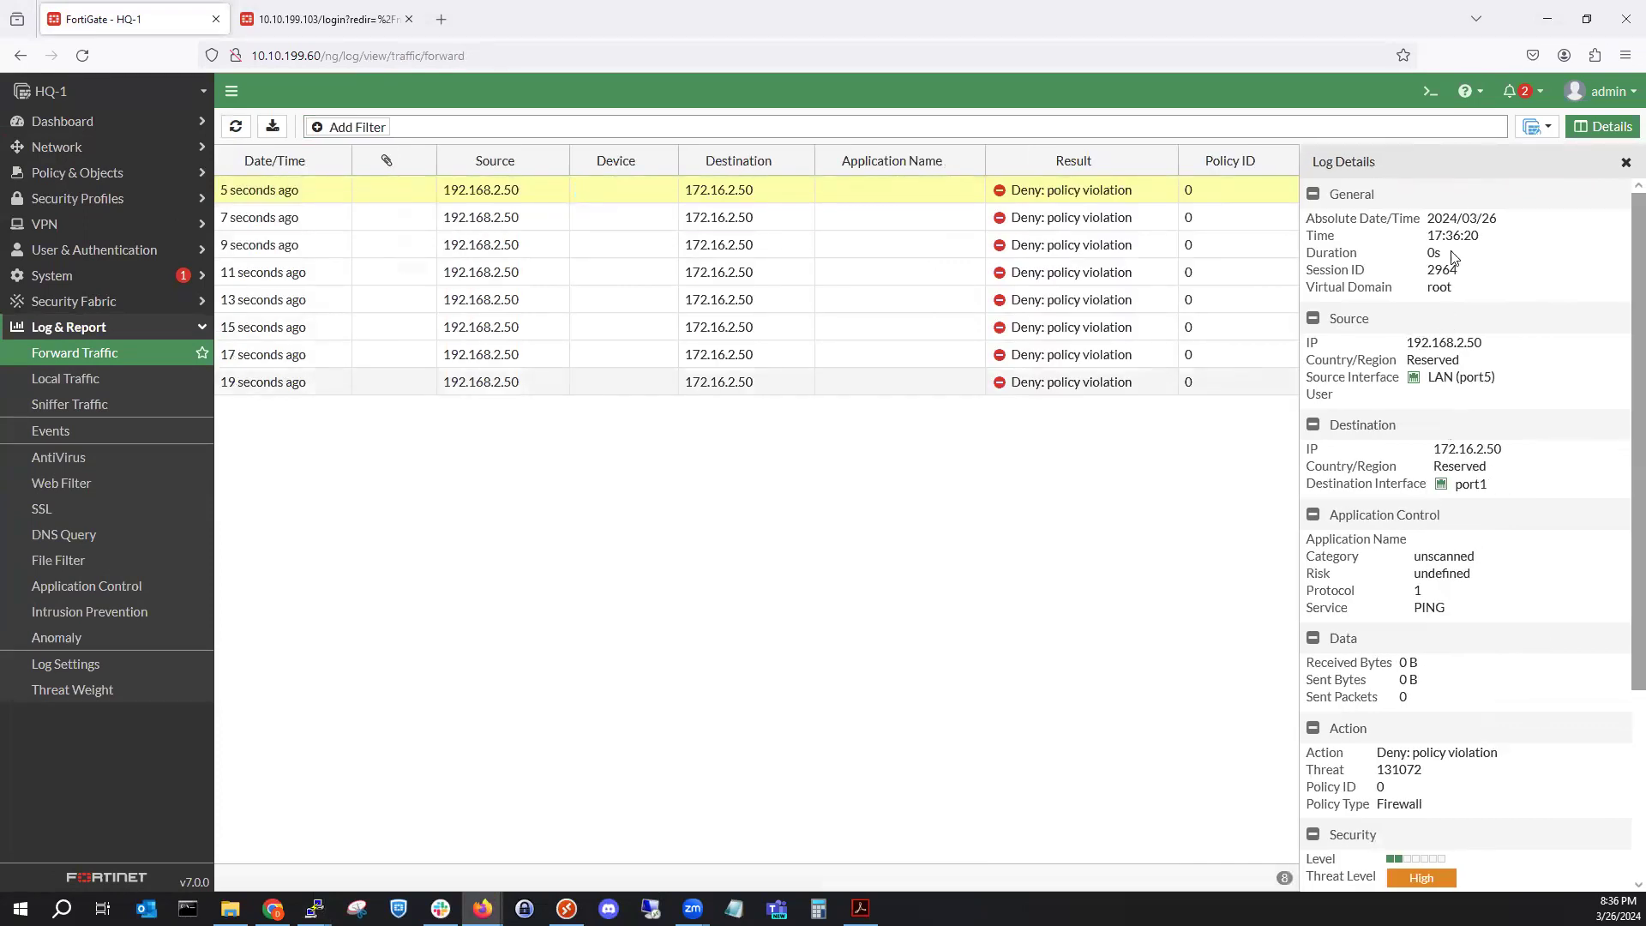
drag(1407, 341, 1445, 346)
click(1467, 349)
key(super+shift+s)
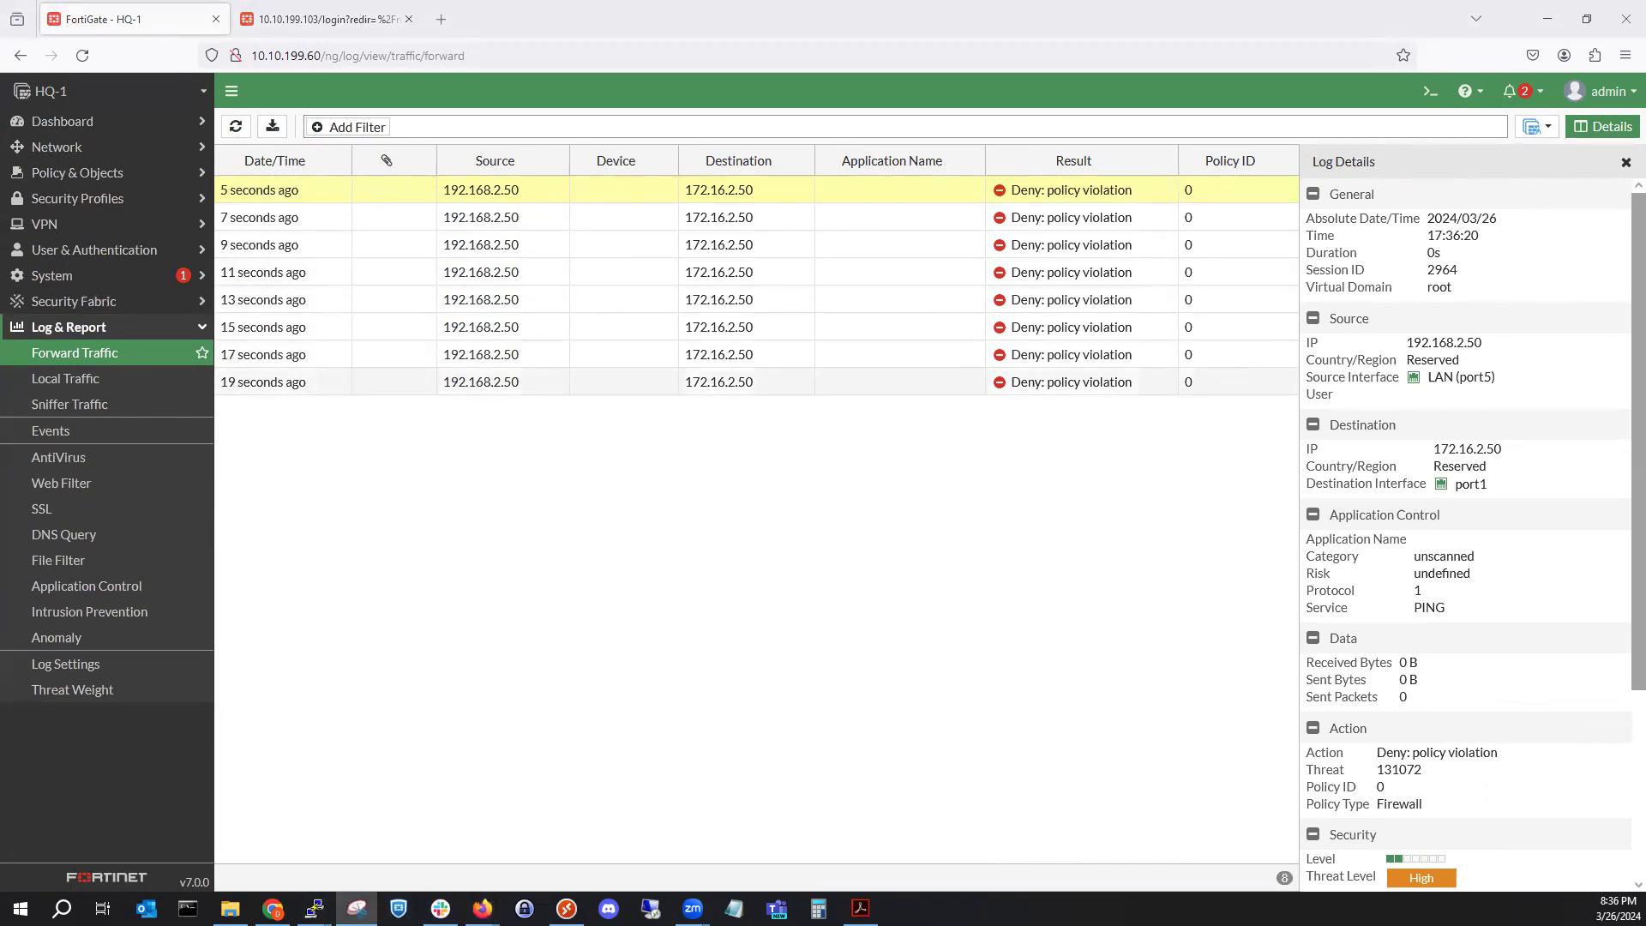
Snip the Log Details pane and highlight its destination interface, port1.
drag(1303, 154, 1620, 841)
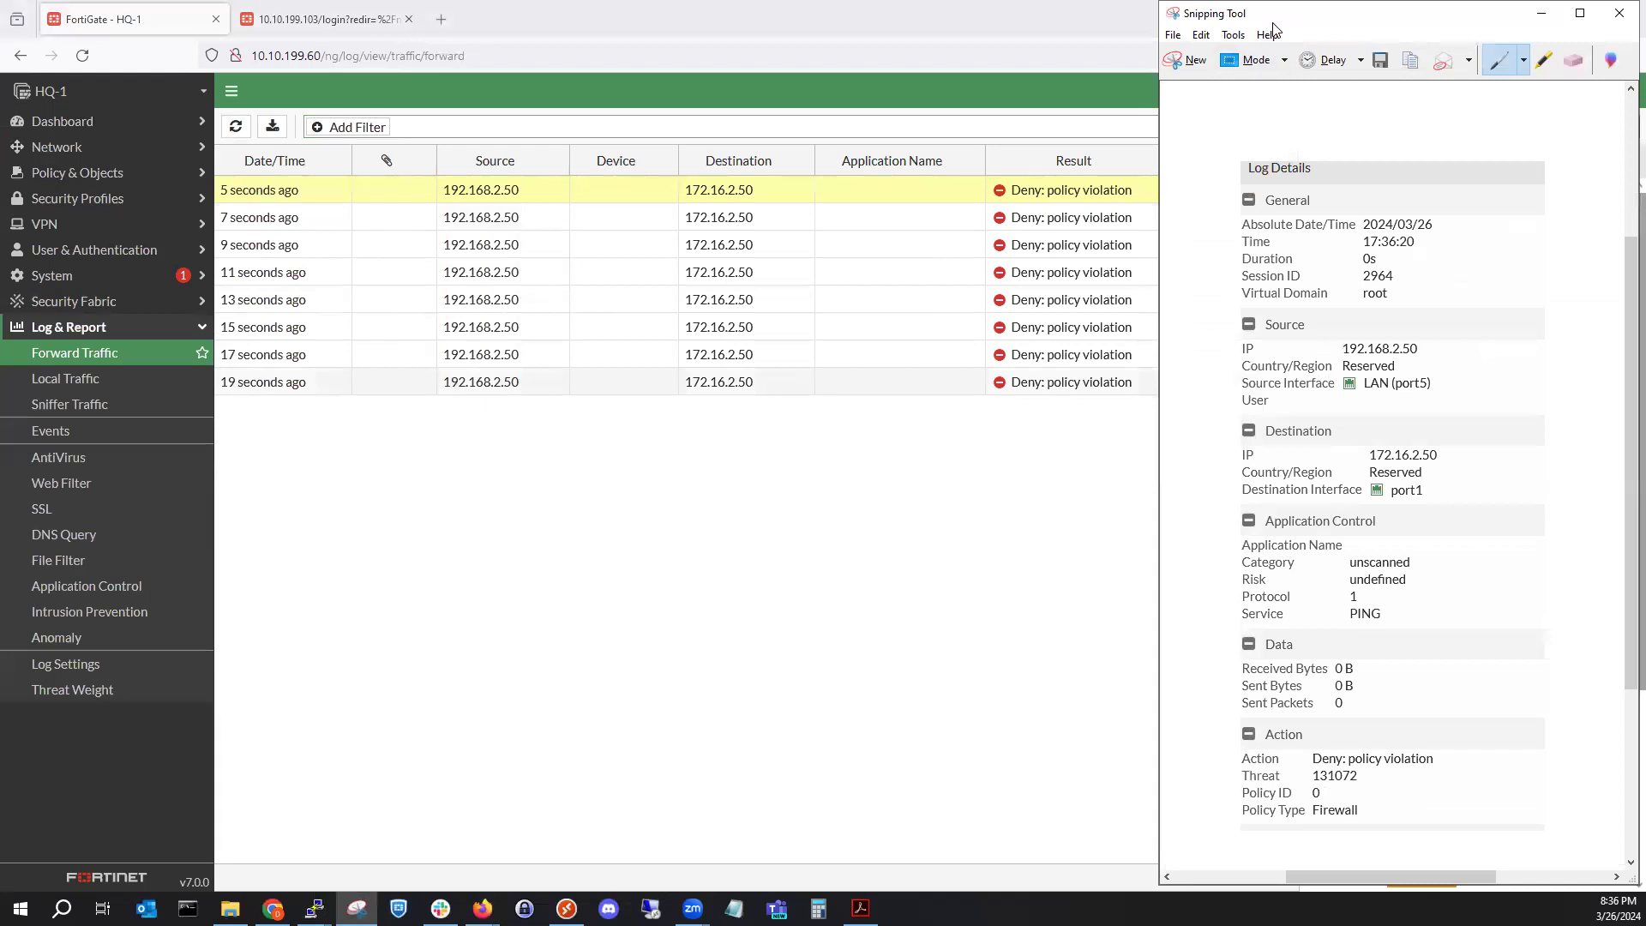
drag(1273, 24, 0, 154)
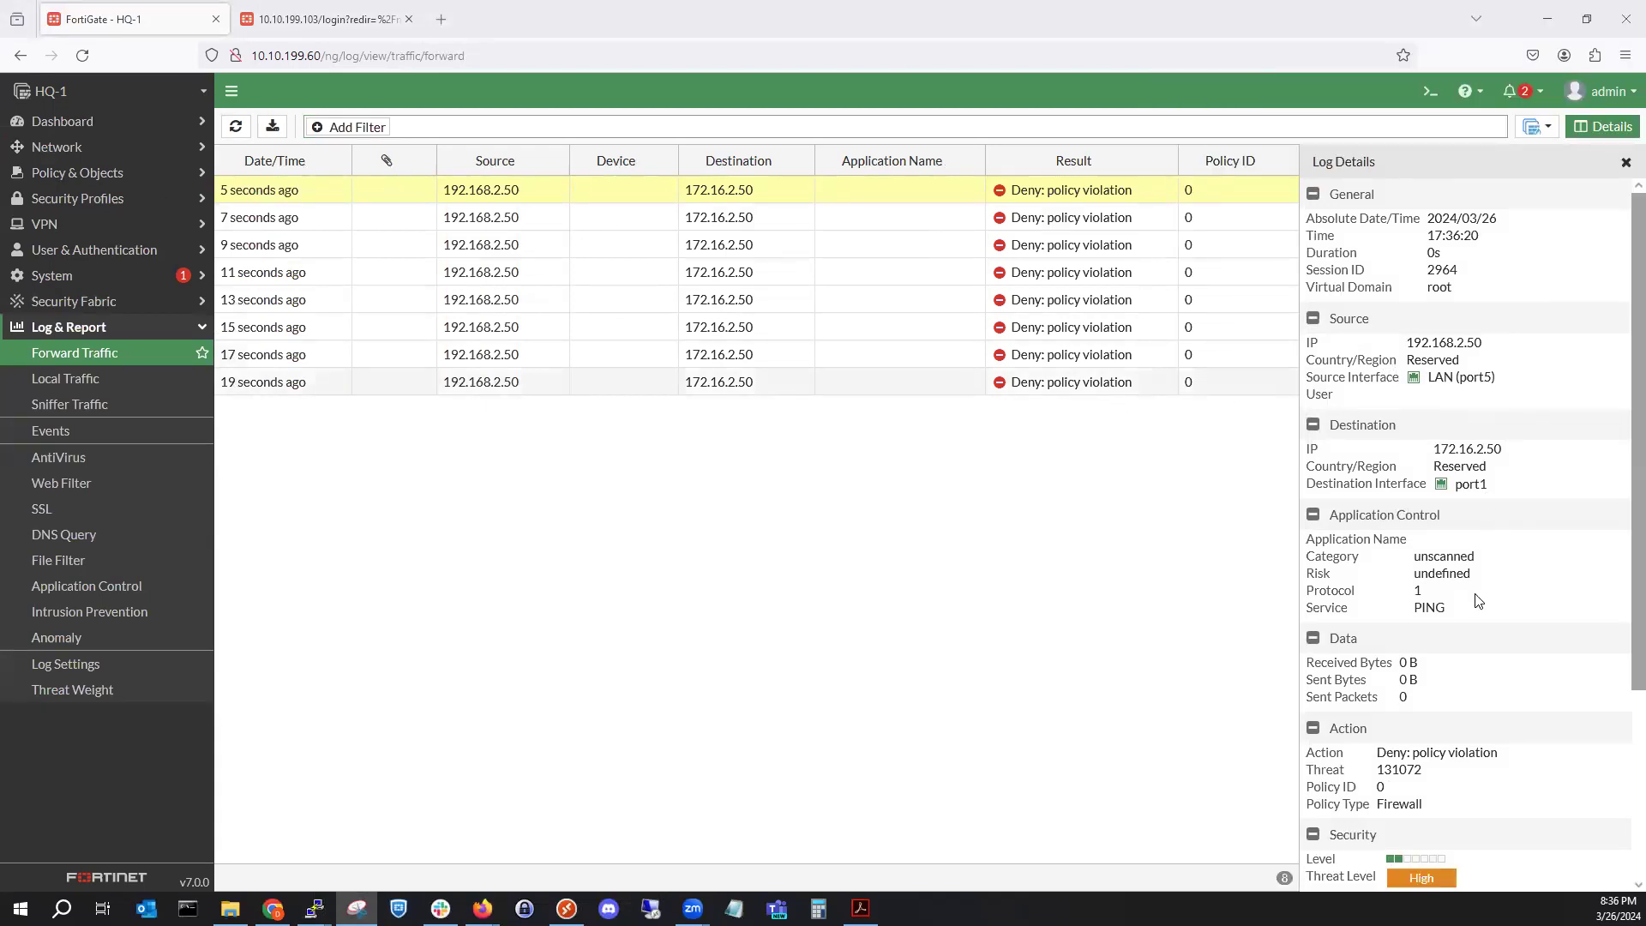
scroll(1456, 626, down, 3)
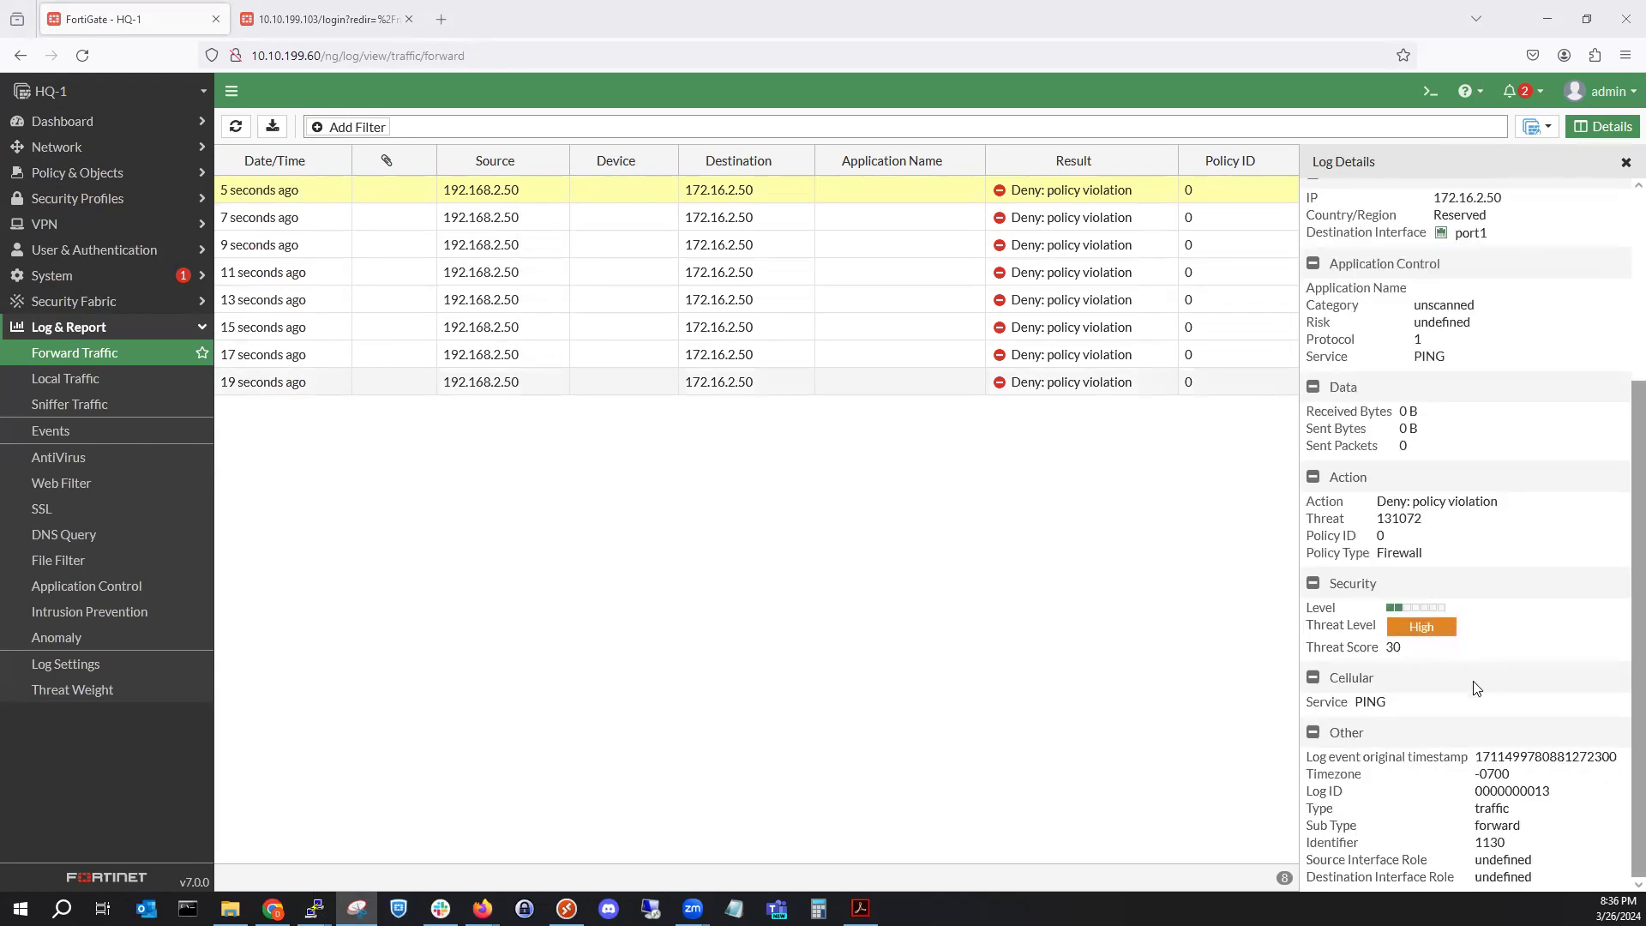
scroll(1472, 660, up, 3)
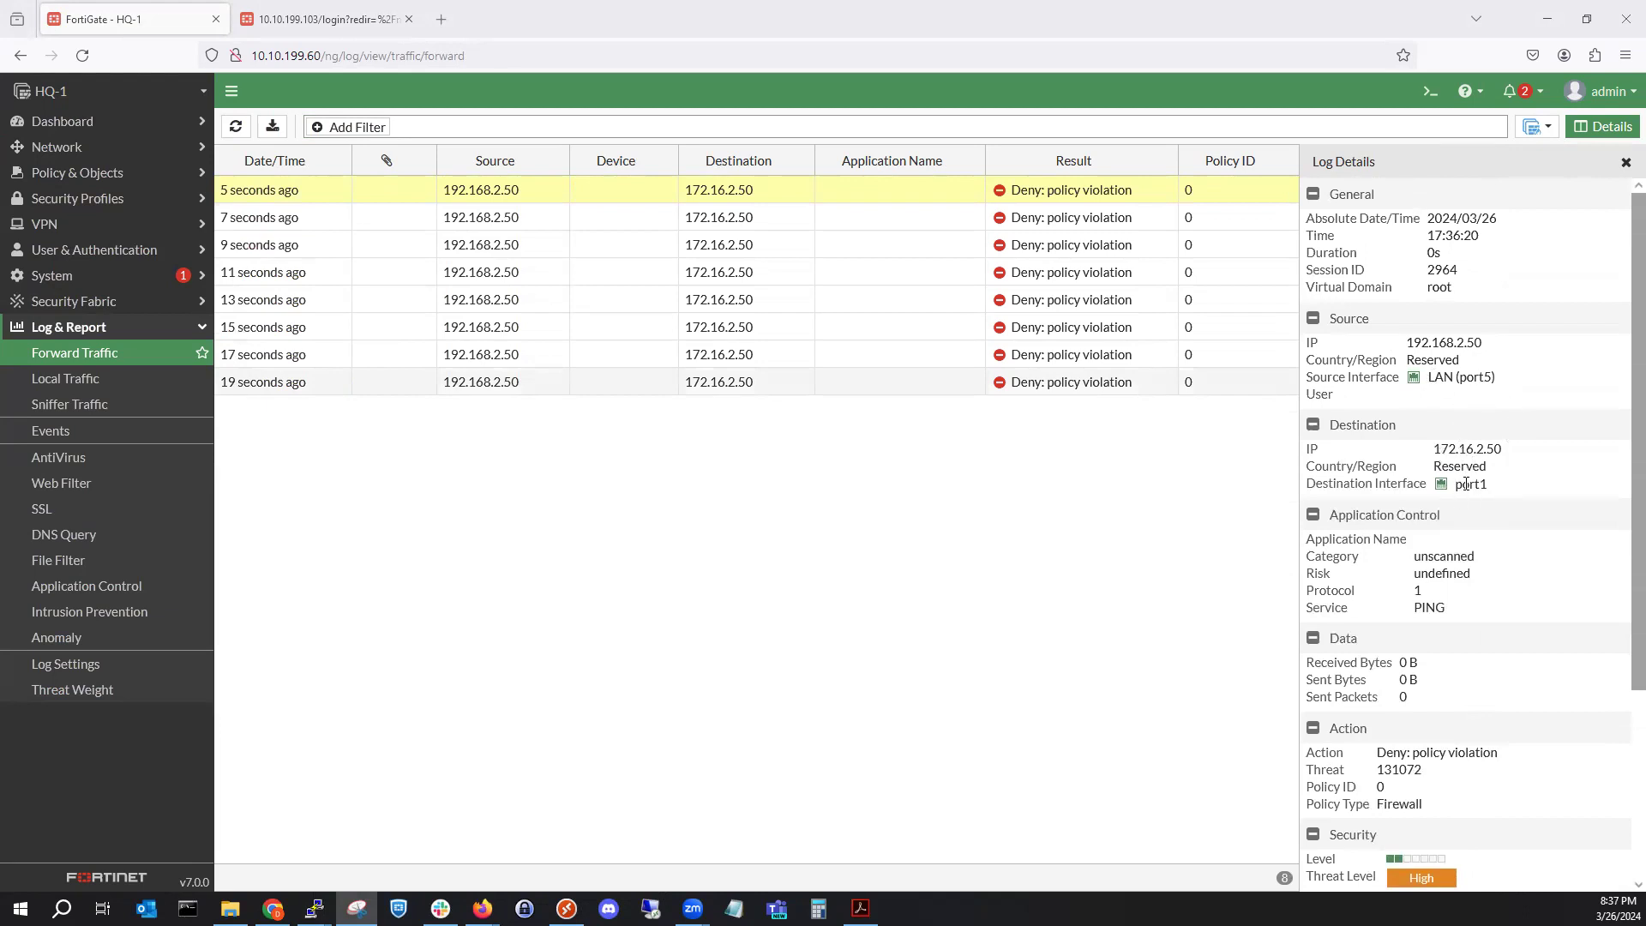
drag(1449, 492, 1501, 496)
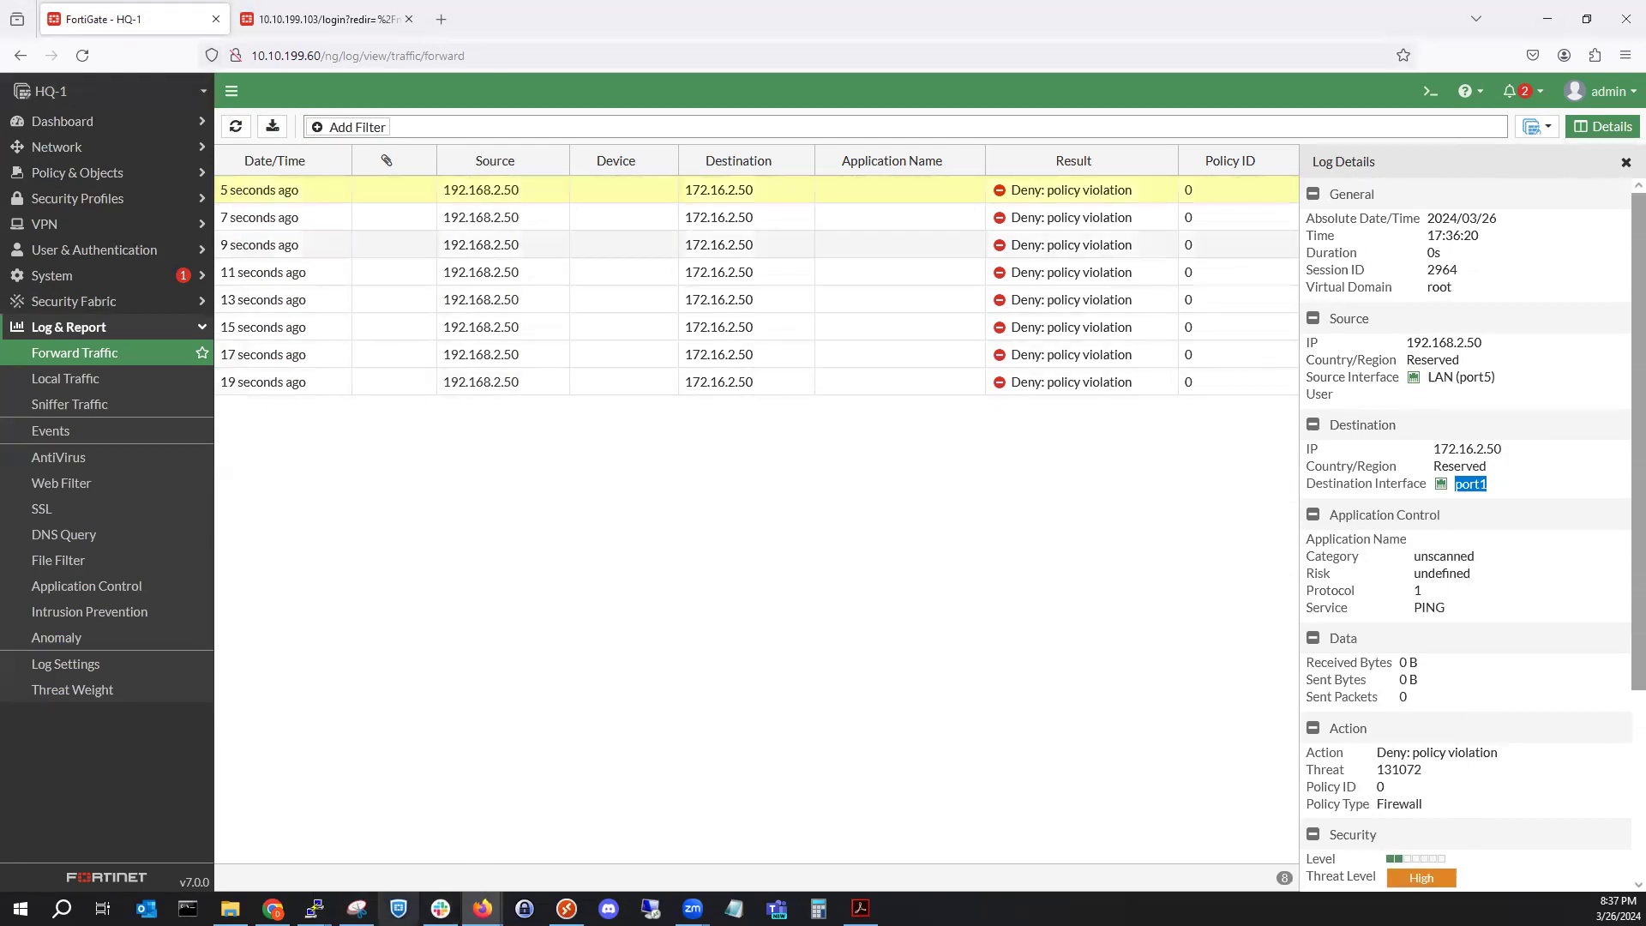
mouse_move(314, 909)
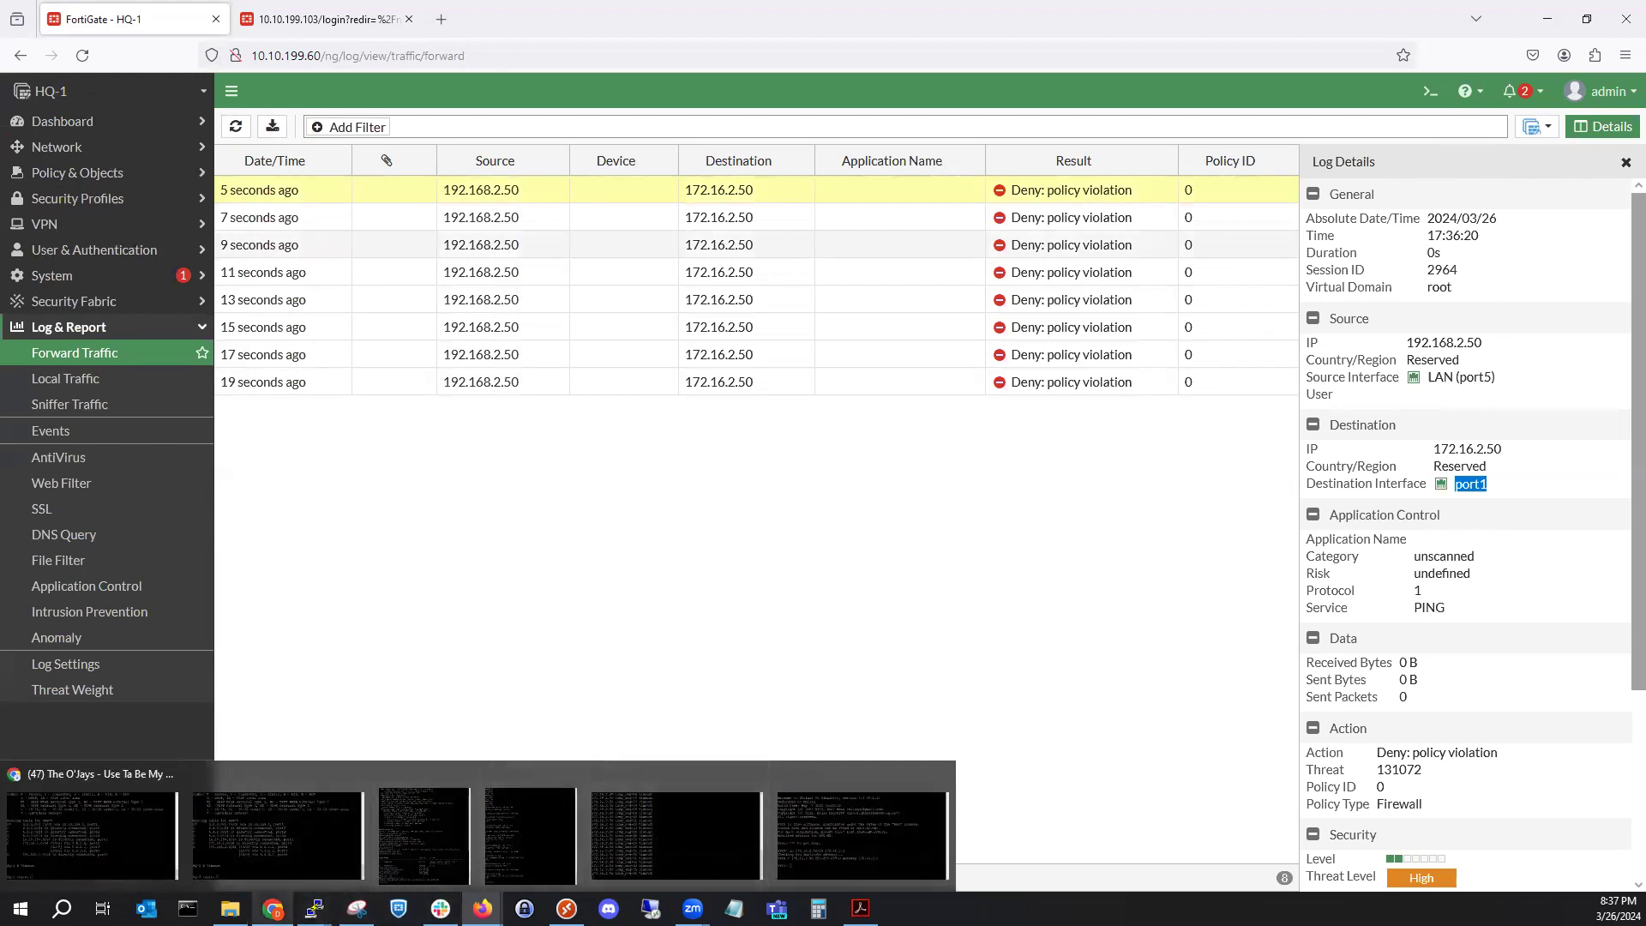
Show the EVE lab topology, compare it with the log details snip, then minimize the snip.
mouse_move(272, 909)
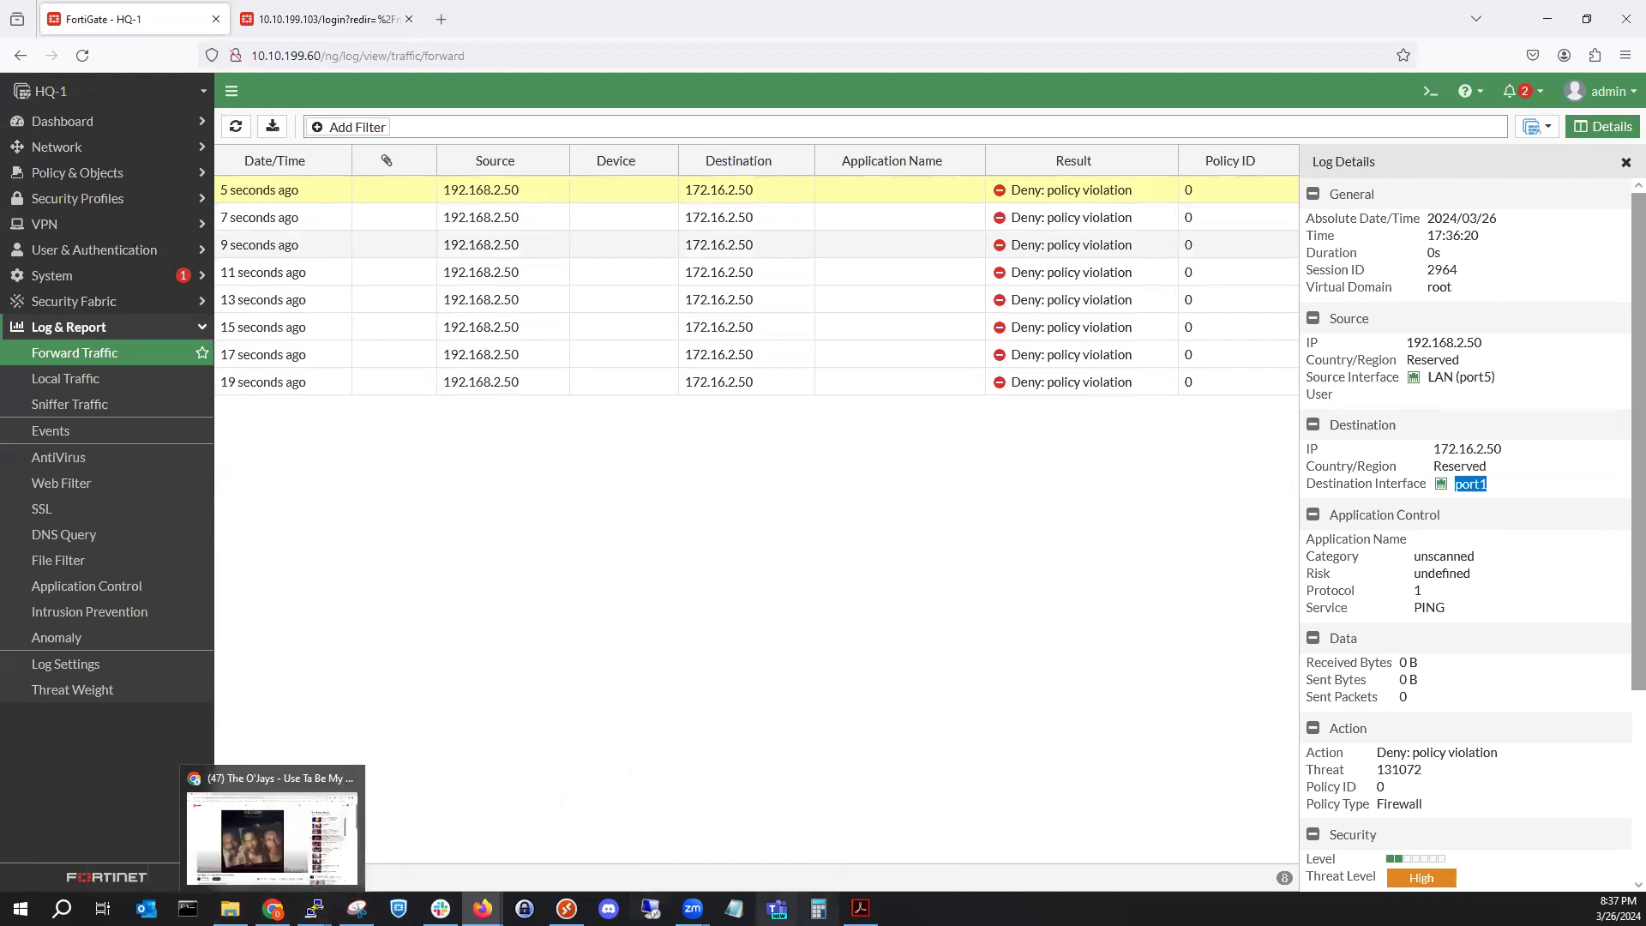
mouse_move(482, 909)
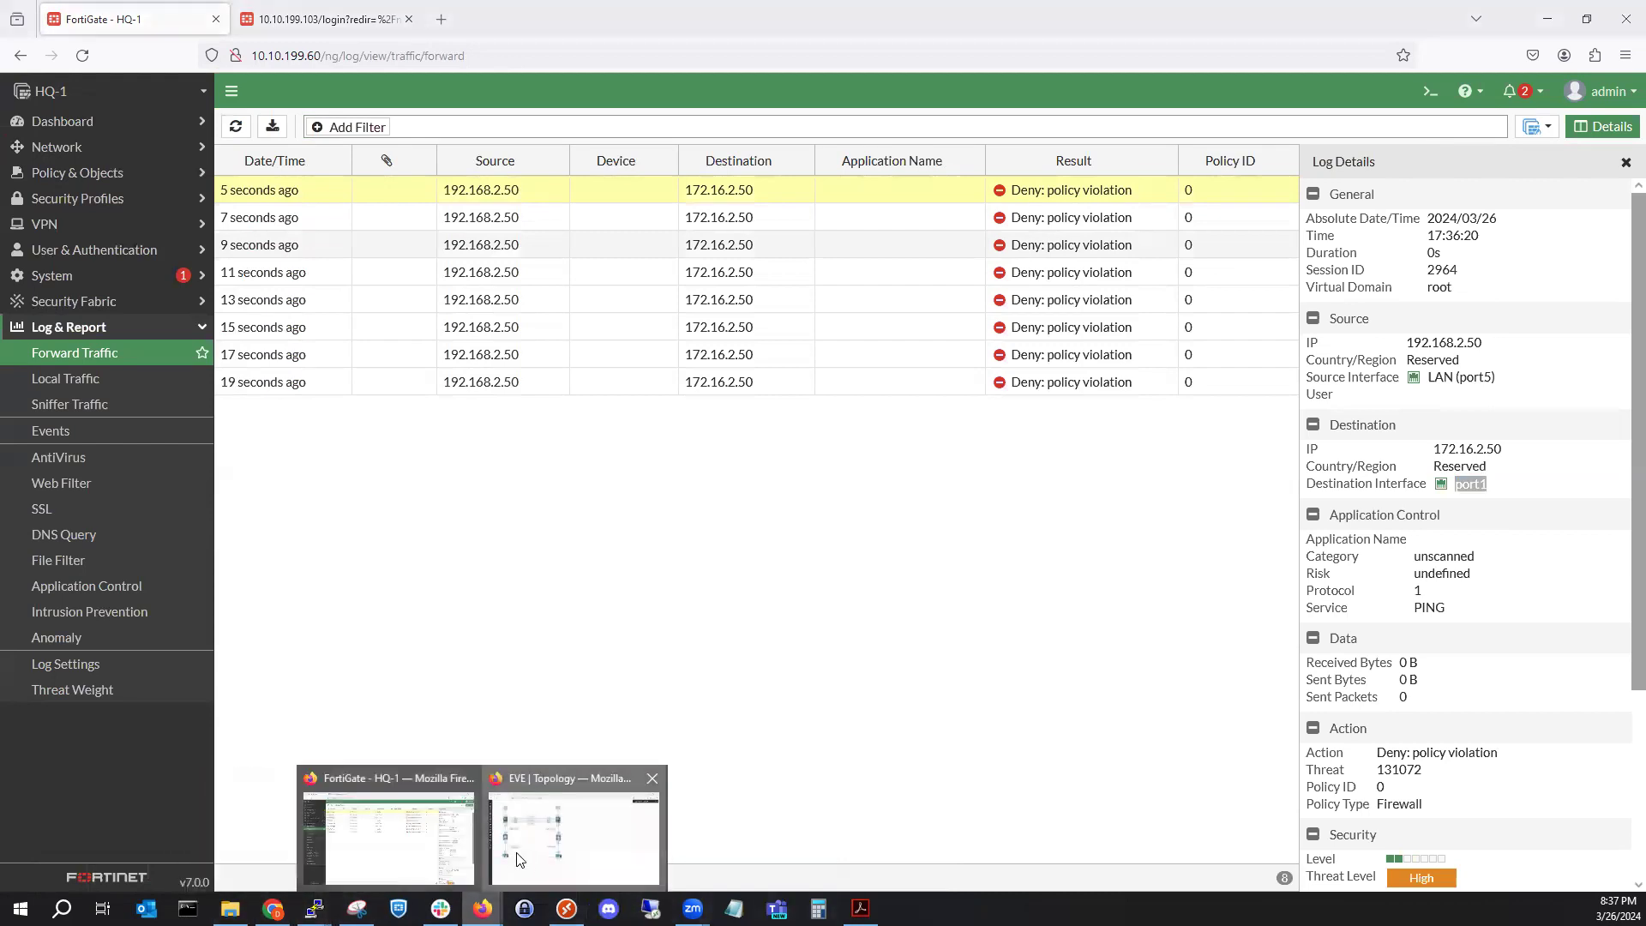
click(518, 859)
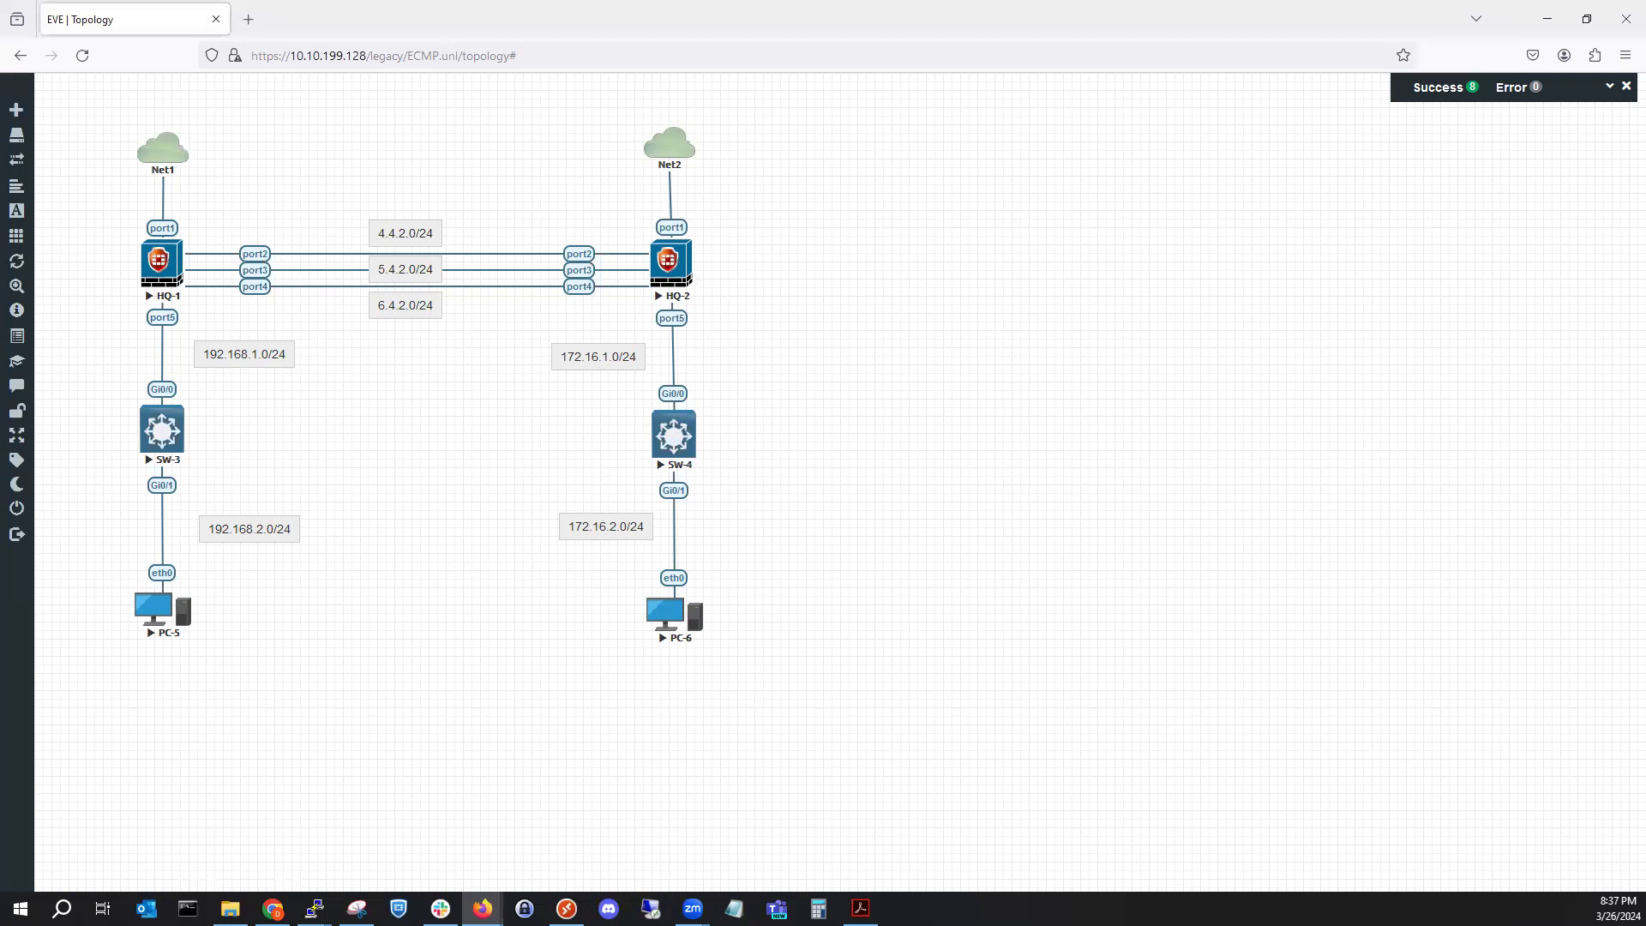
key(alt+Tab)
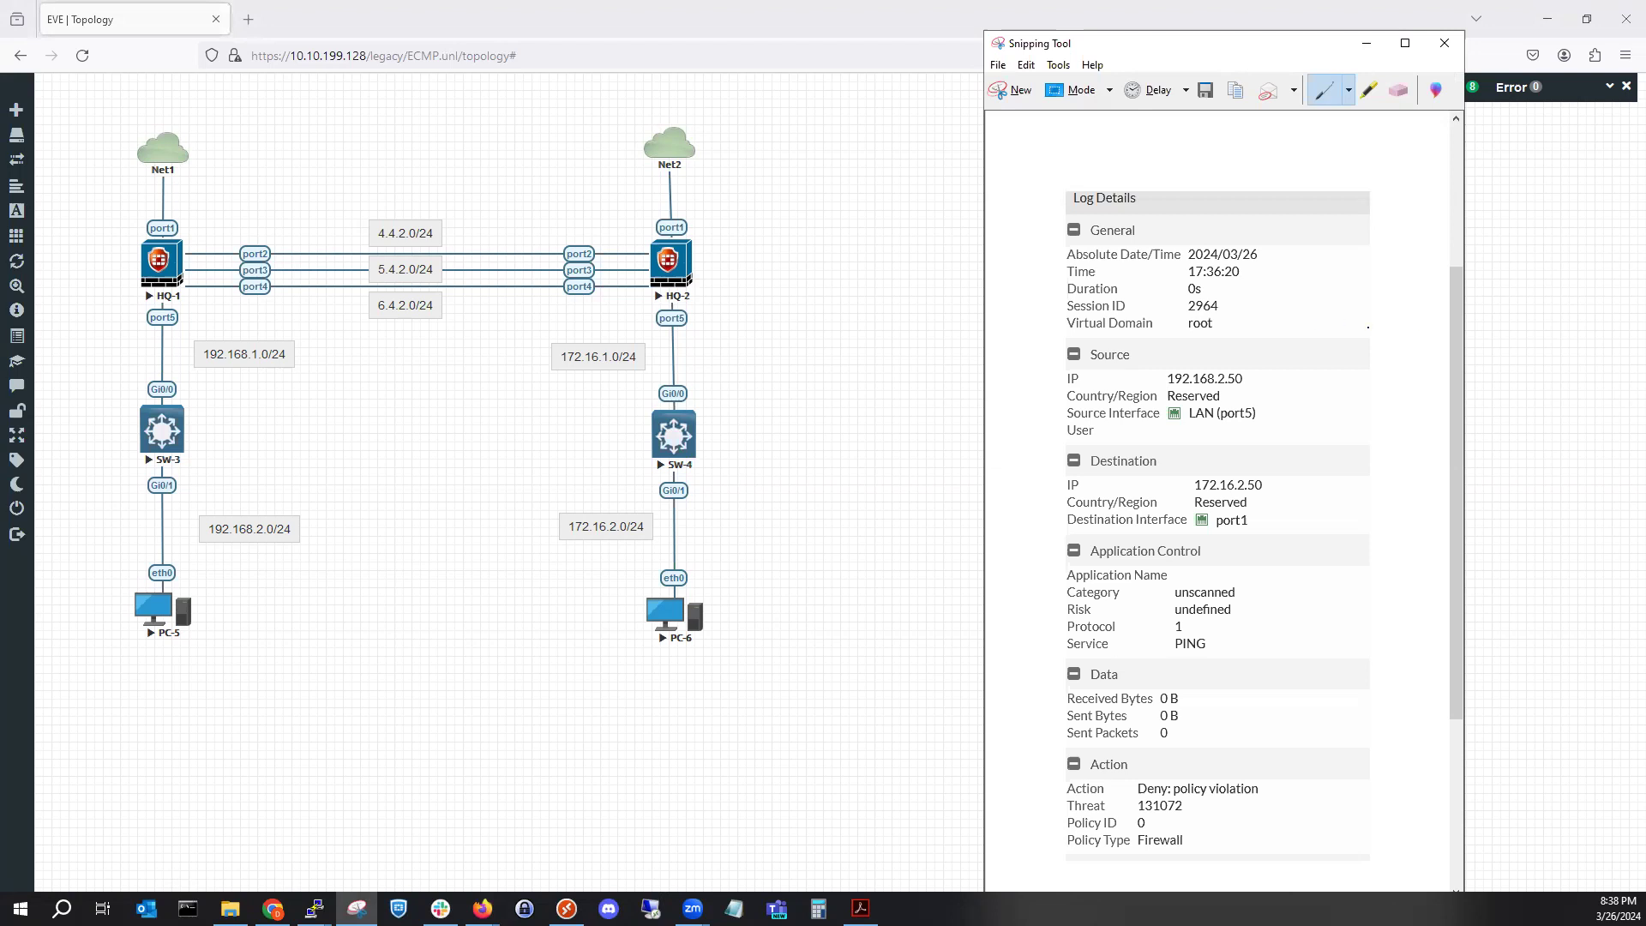
click(355, 907)
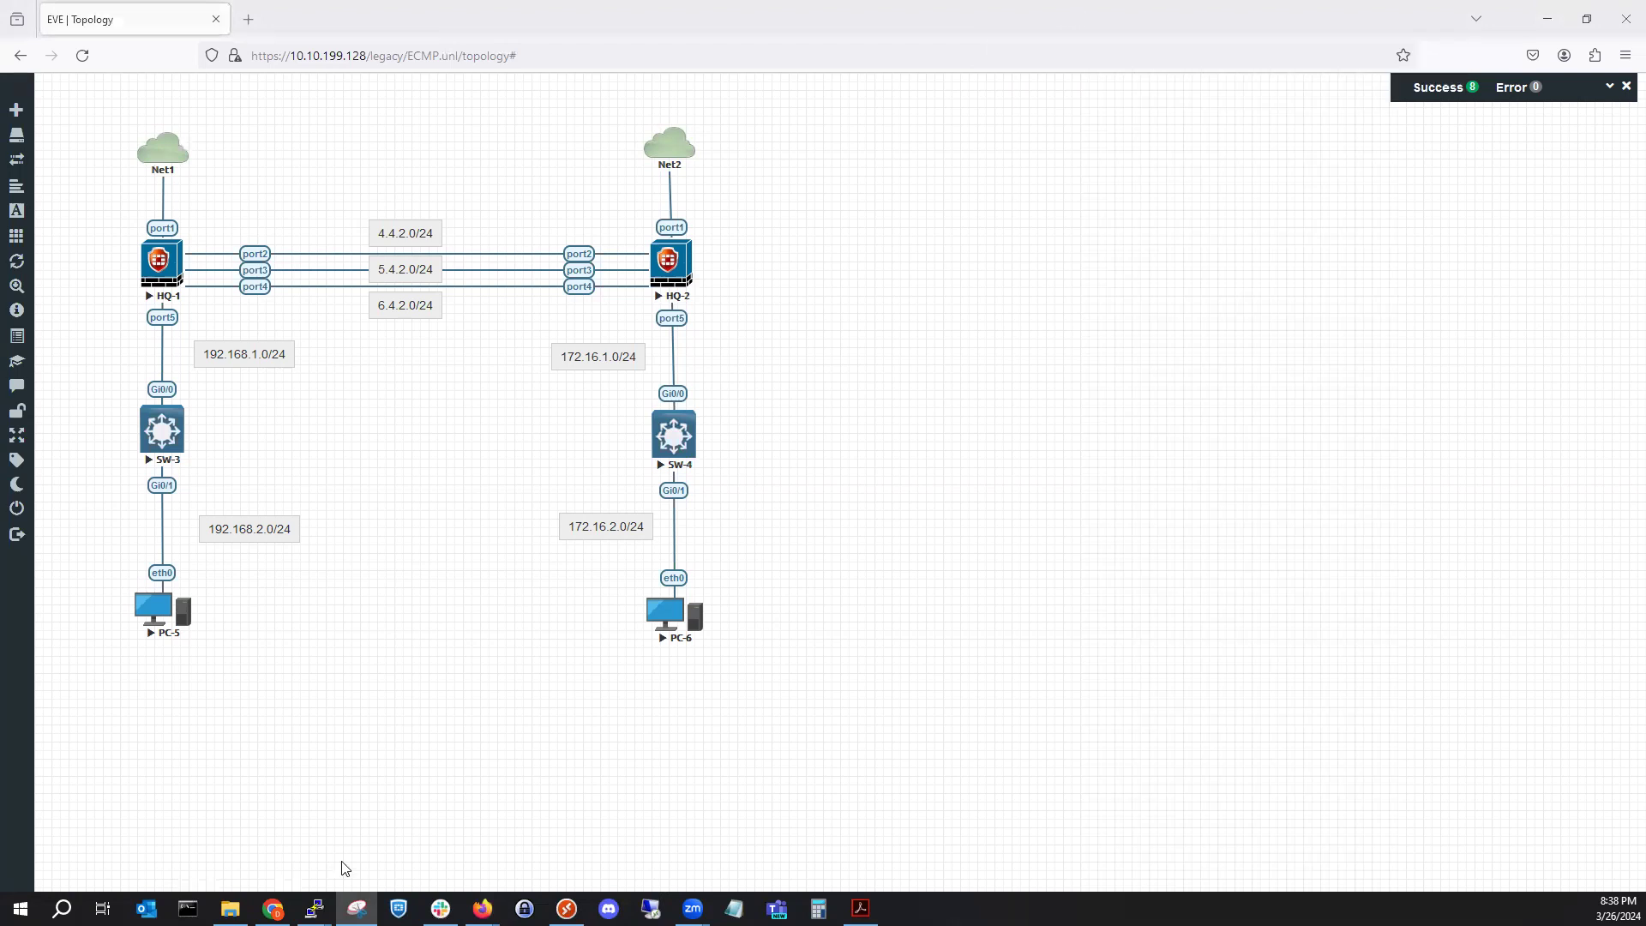
View HQ-1's firewall policy list: Northbound, Southbound and Implicit Deny.
mouse_move(483, 907)
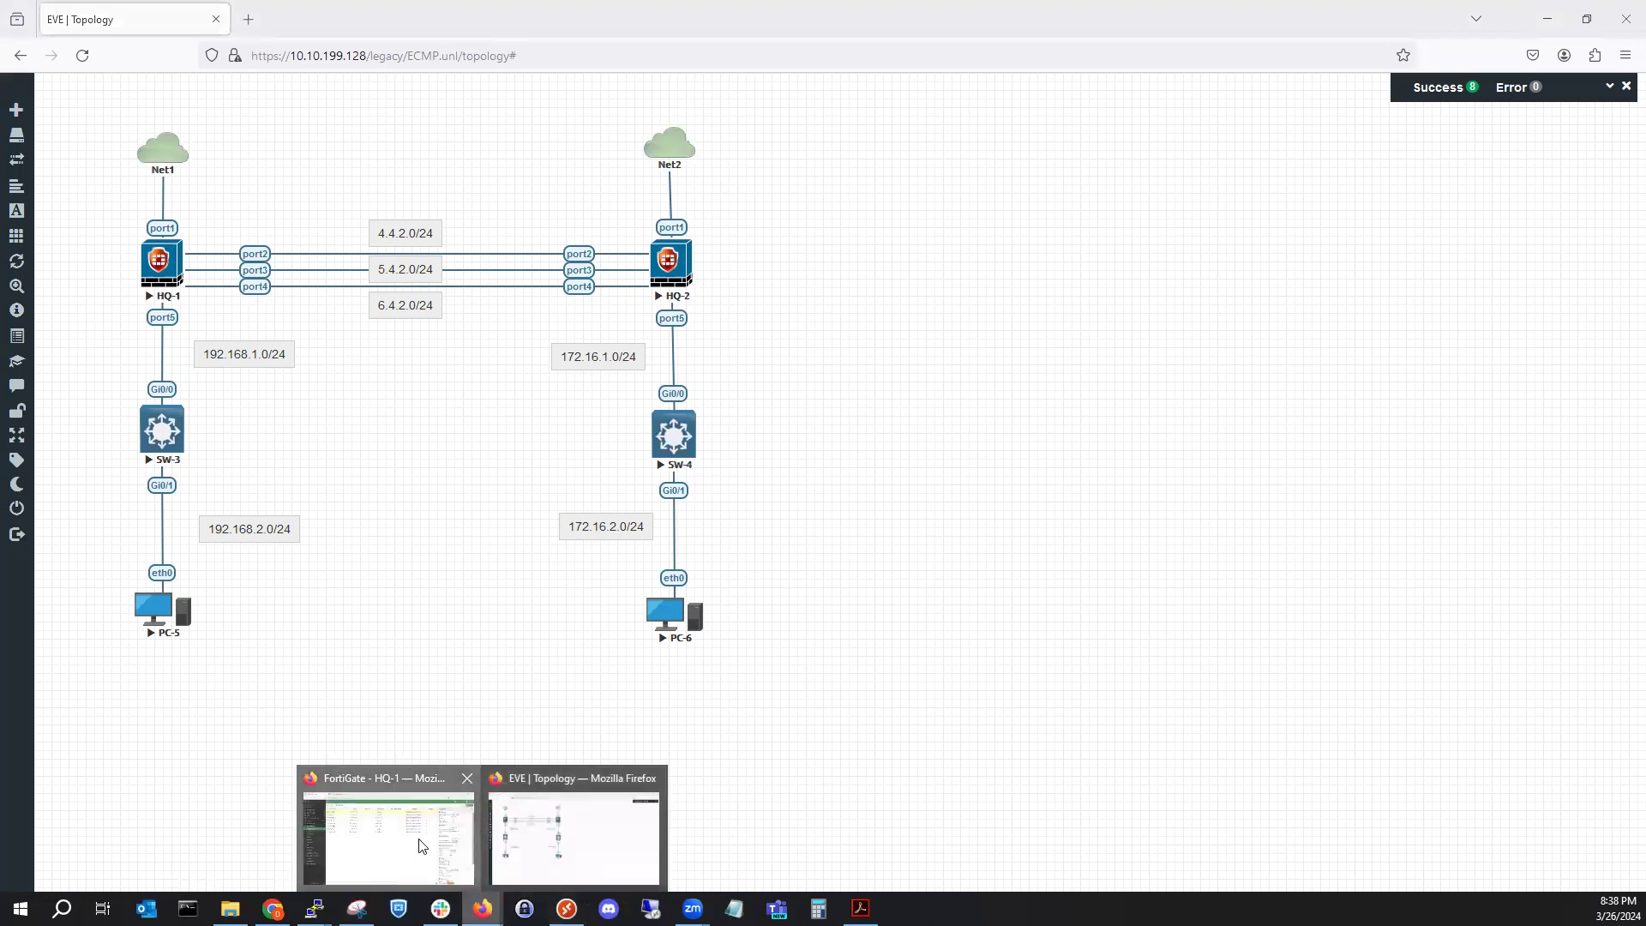
click(423, 844)
click(117, 172)
click(120, 198)
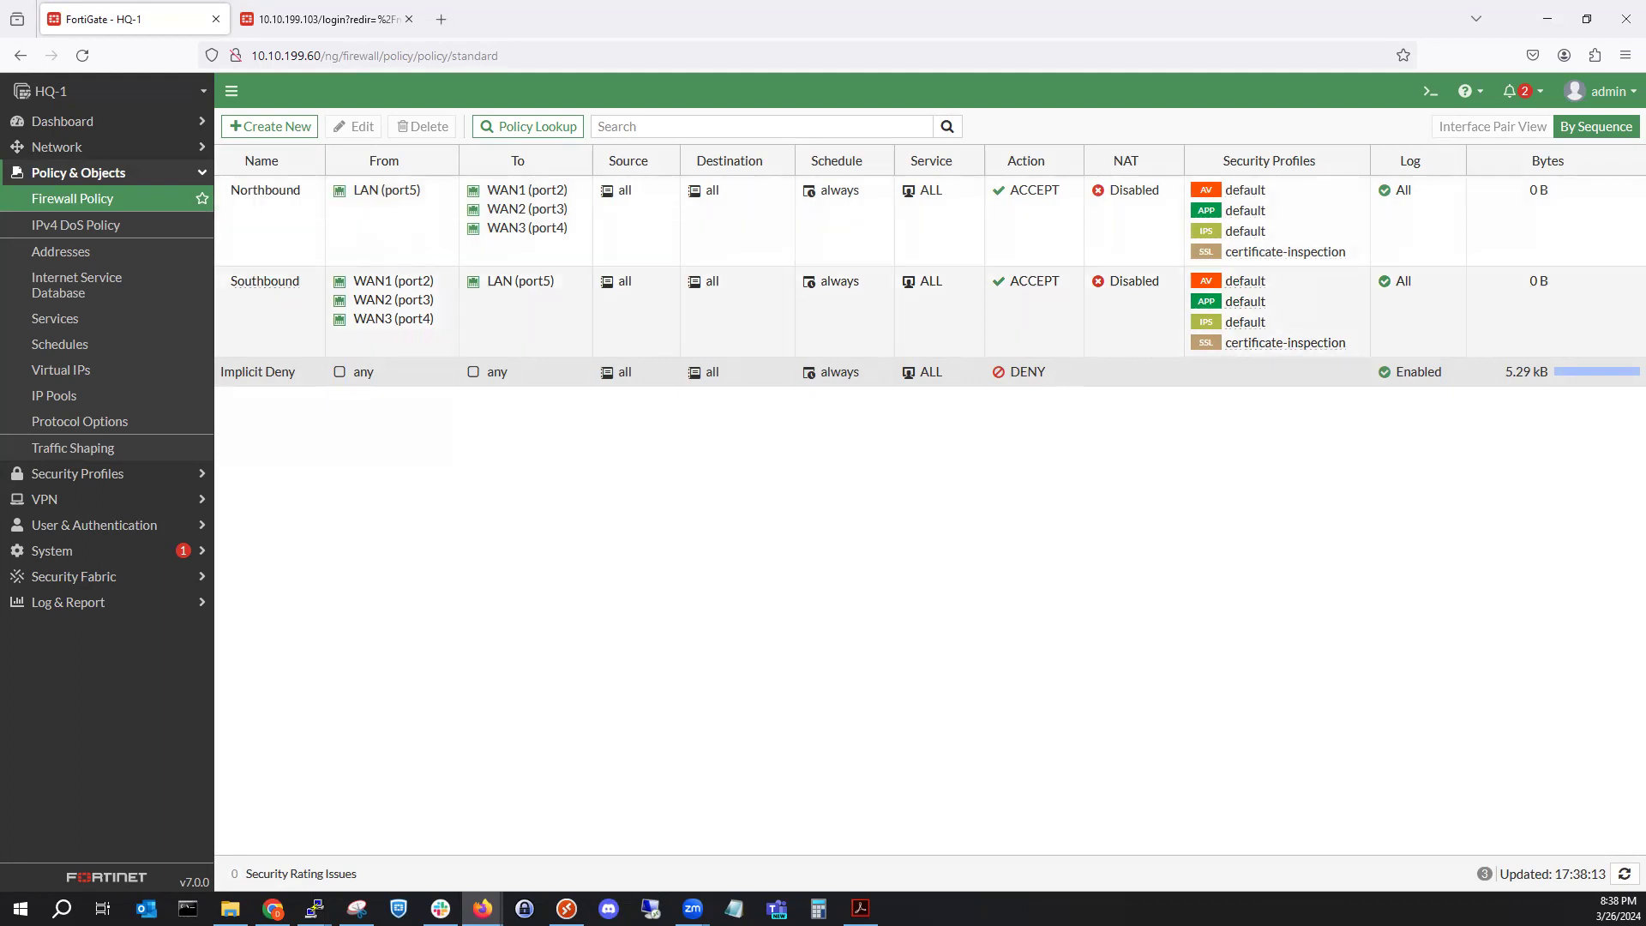
Bring back the EVE lab topology with the denied-ping log snip beside it.
key(alt+Tab)
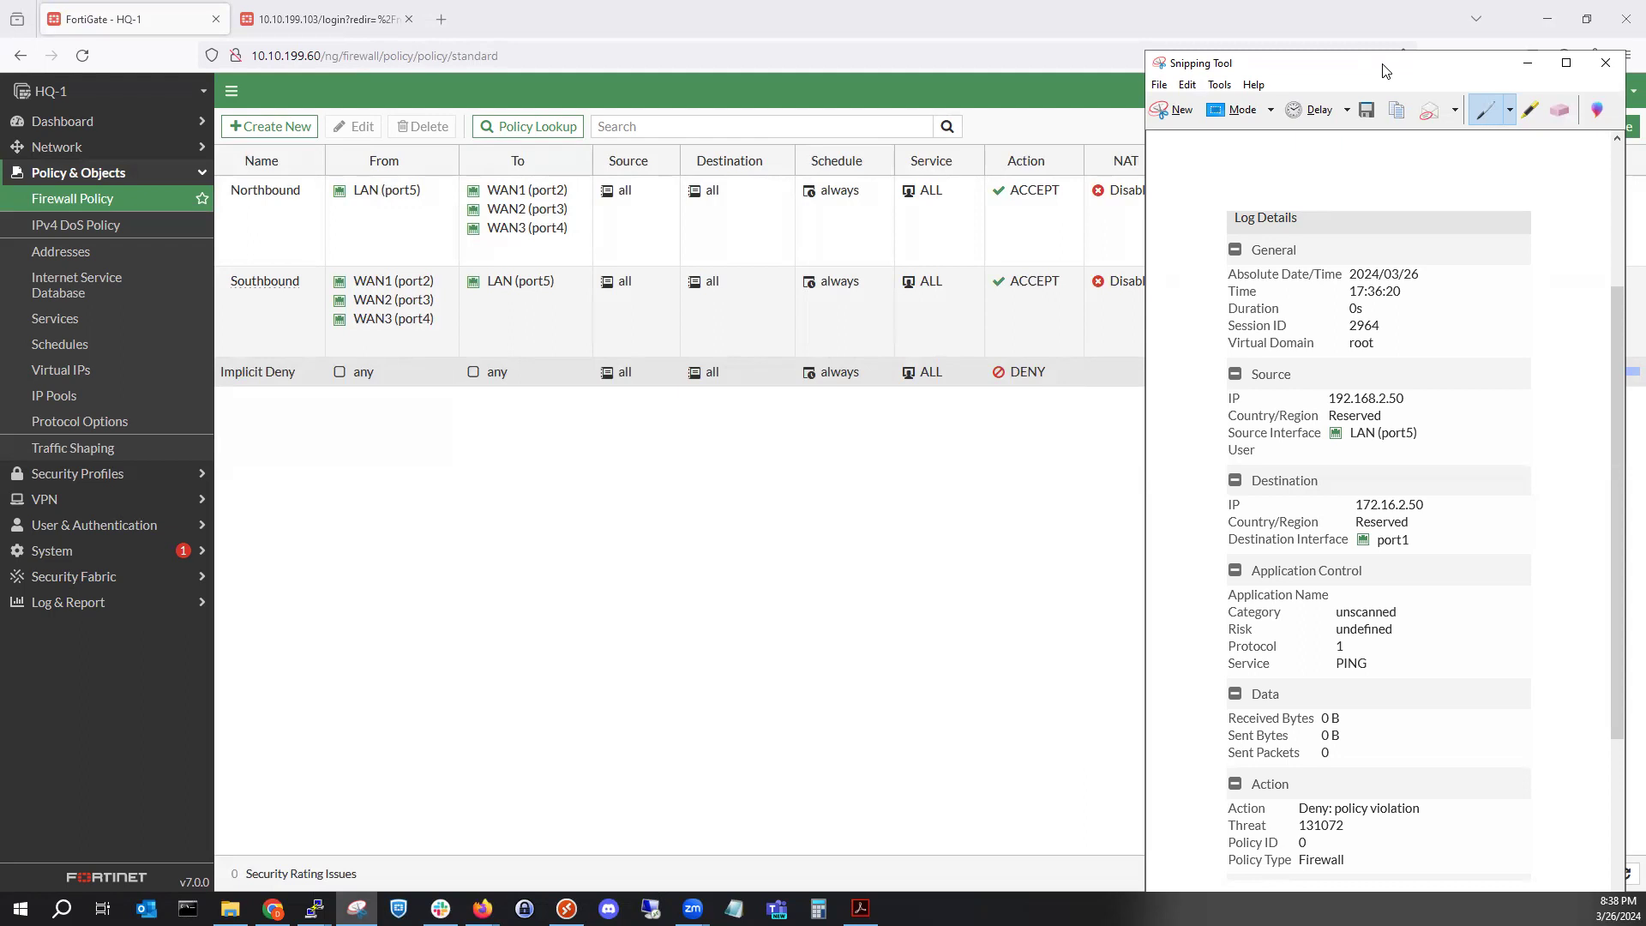
click(482, 908)
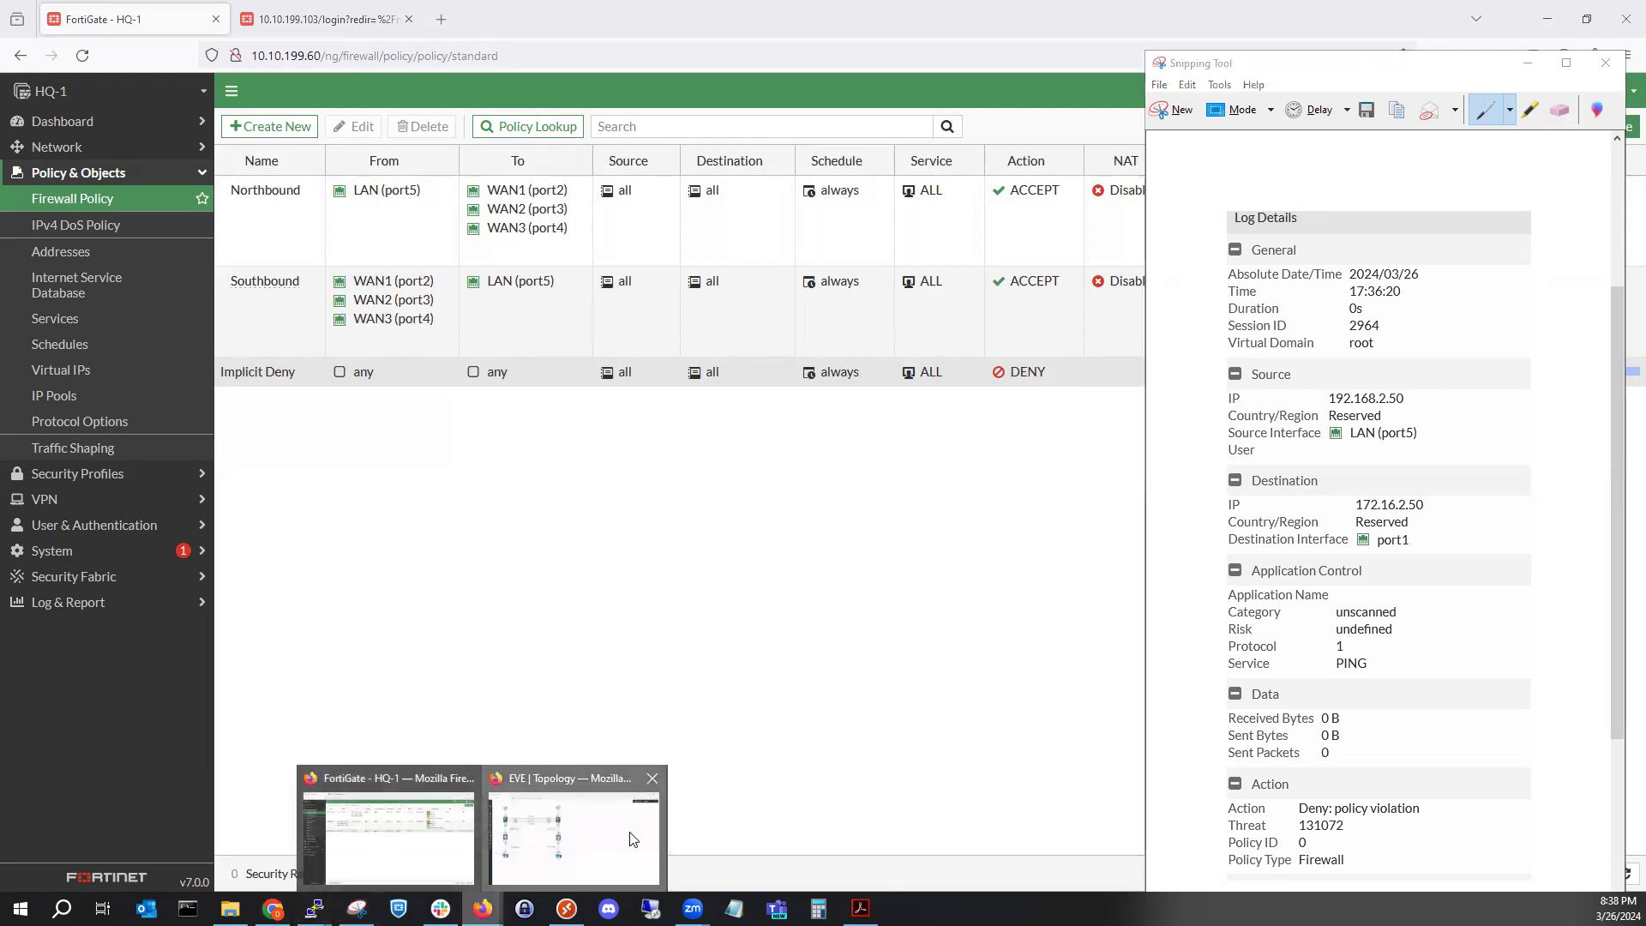
click(634, 838)
click(357, 908)
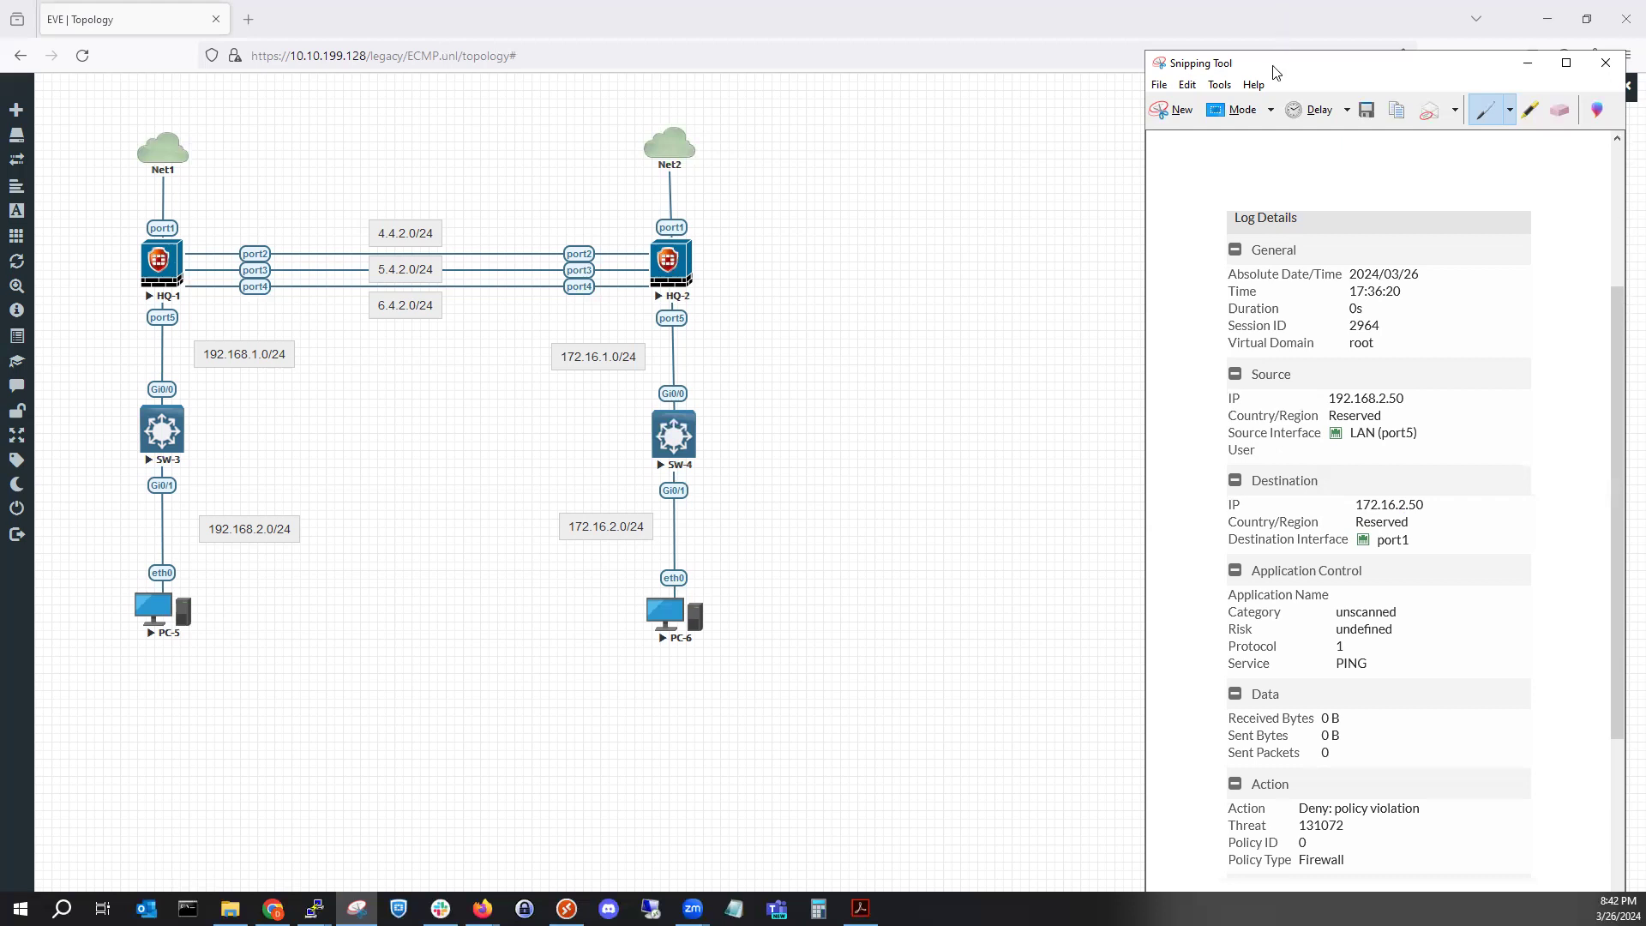
Place the denied-ping log capture (192.168.2.50 to 172.16.2.50) beside the EVE lab topology.
drag(1277, 73, 771, 925)
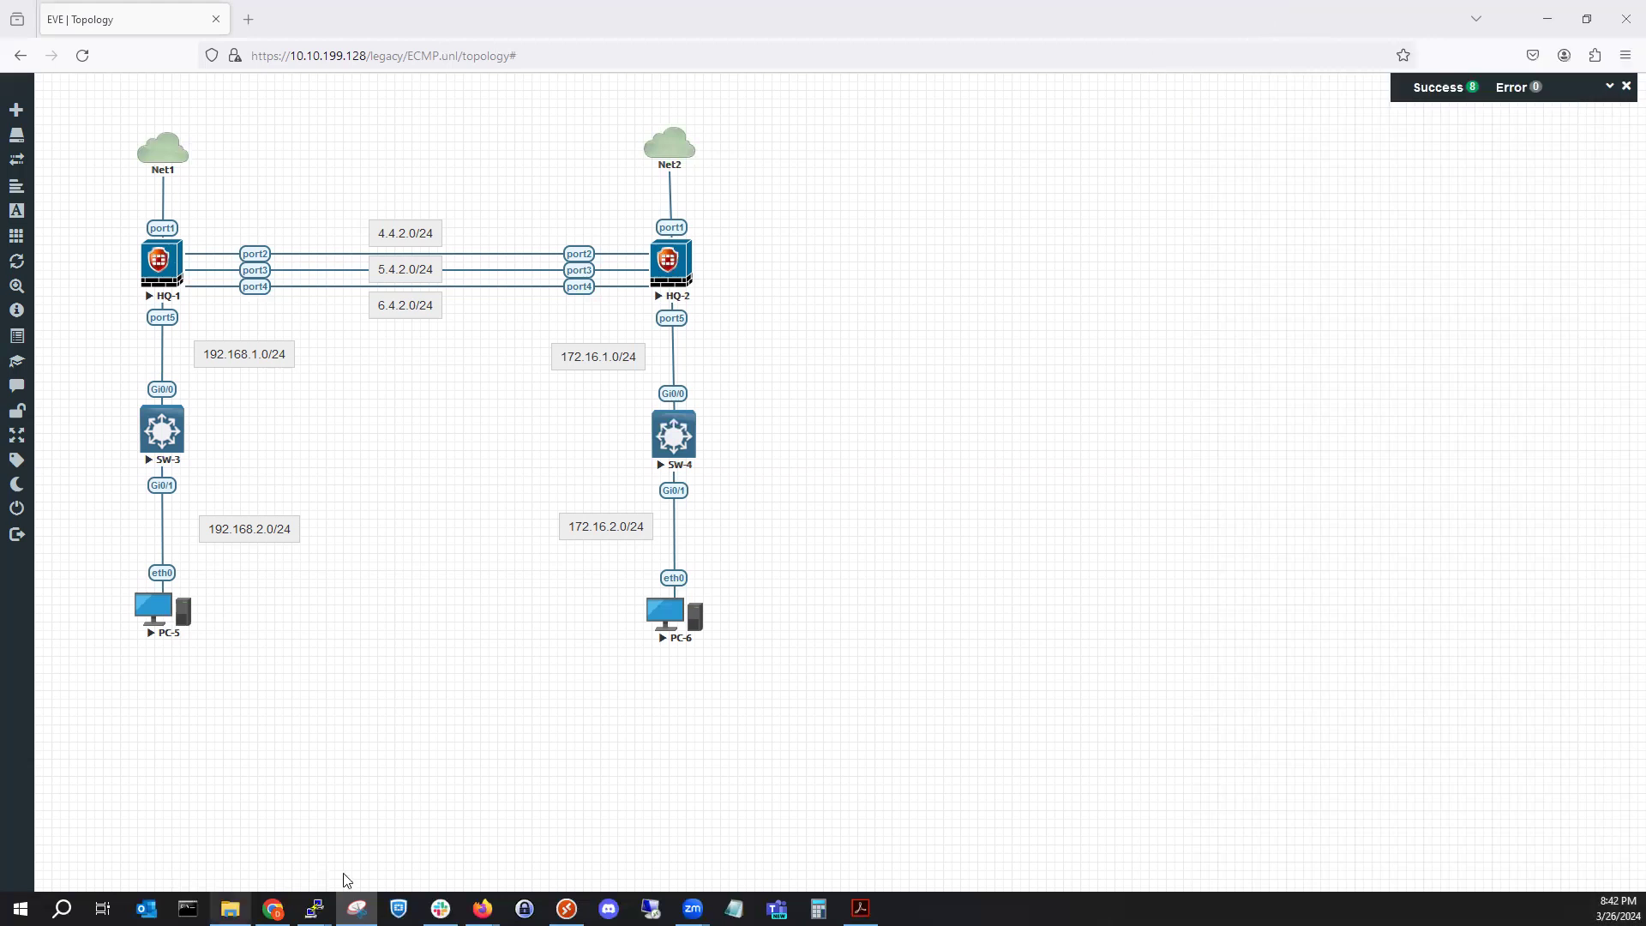
mouse_move(482, 908)
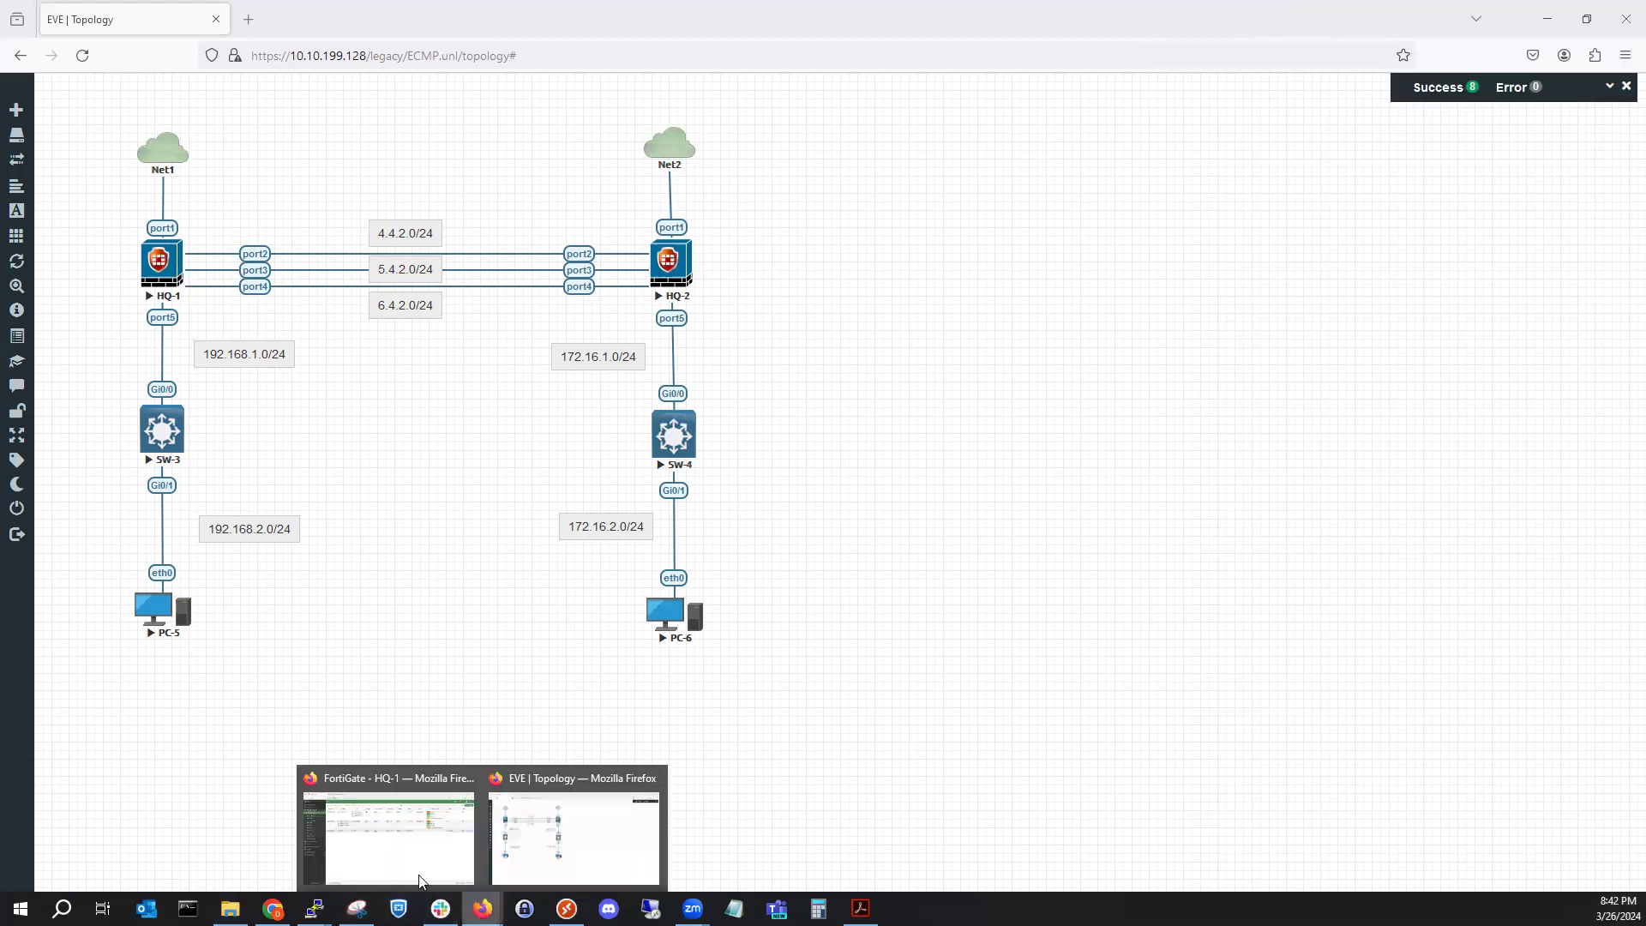
click(386, 823)
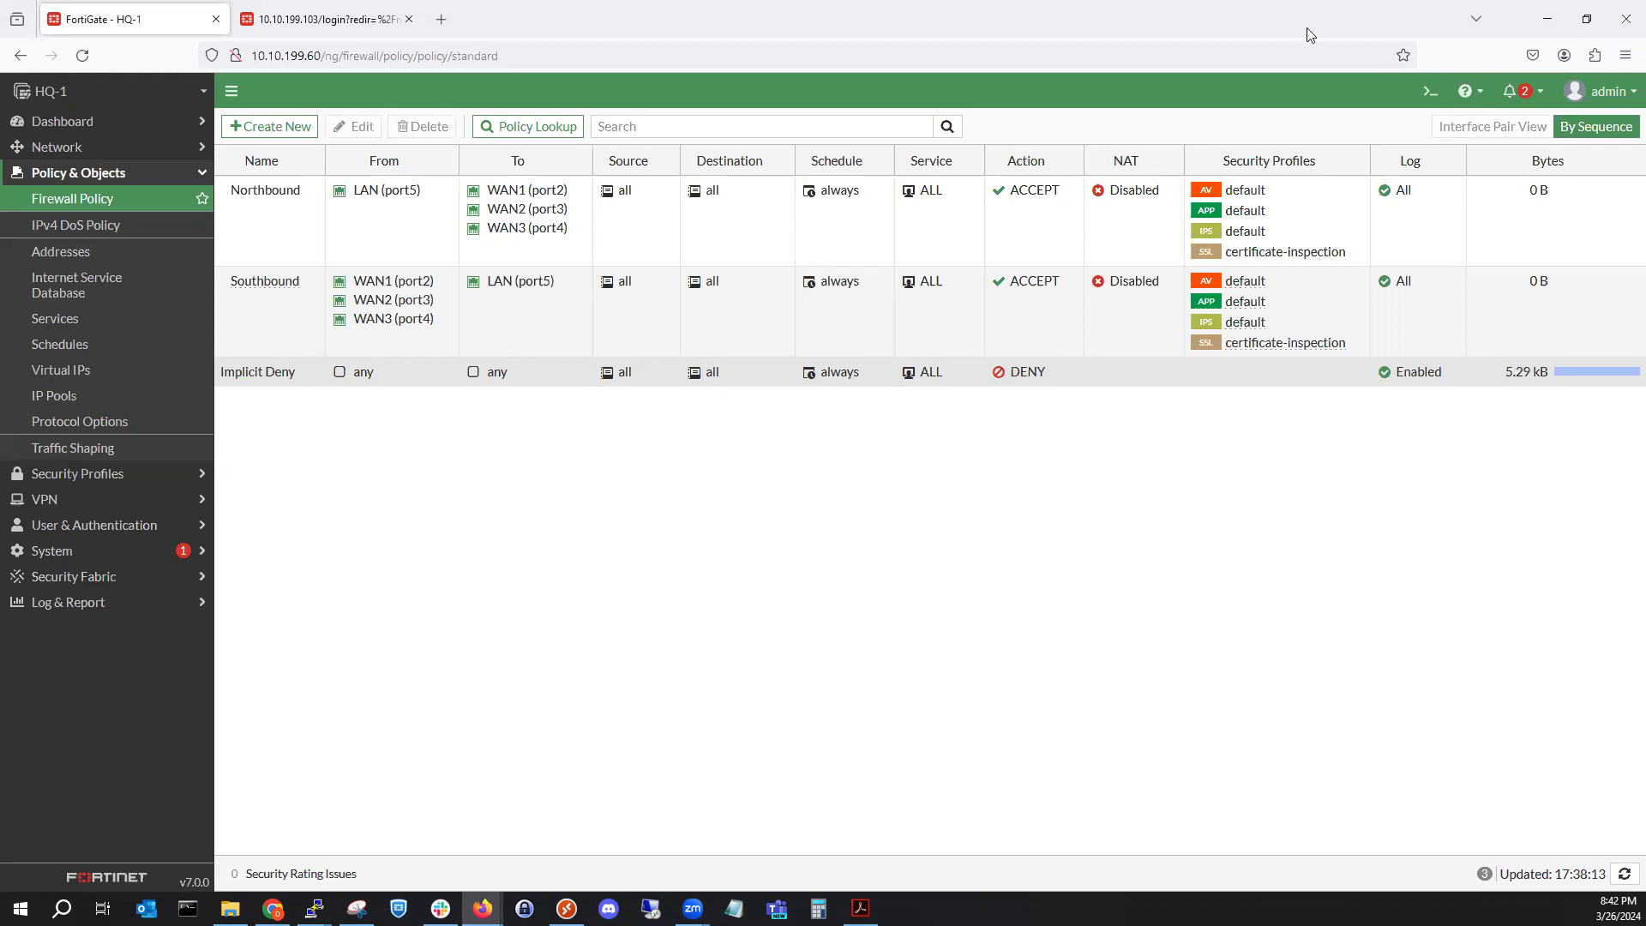
key(alt+Tab)
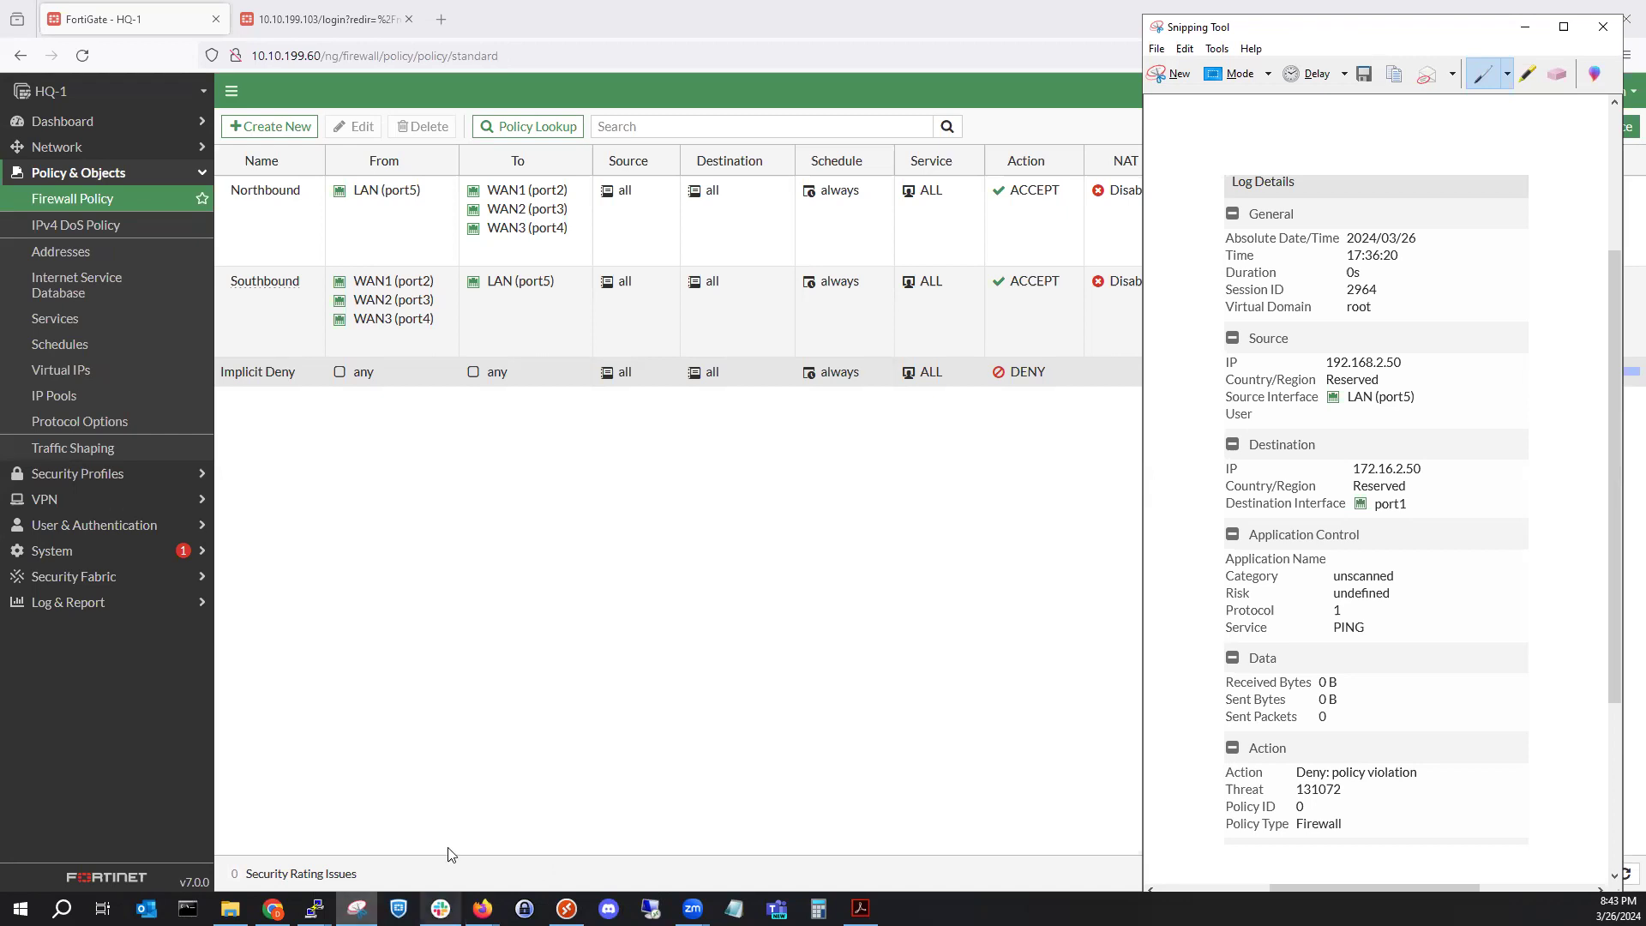
mouse_move(482, 908)
click(573, 831)
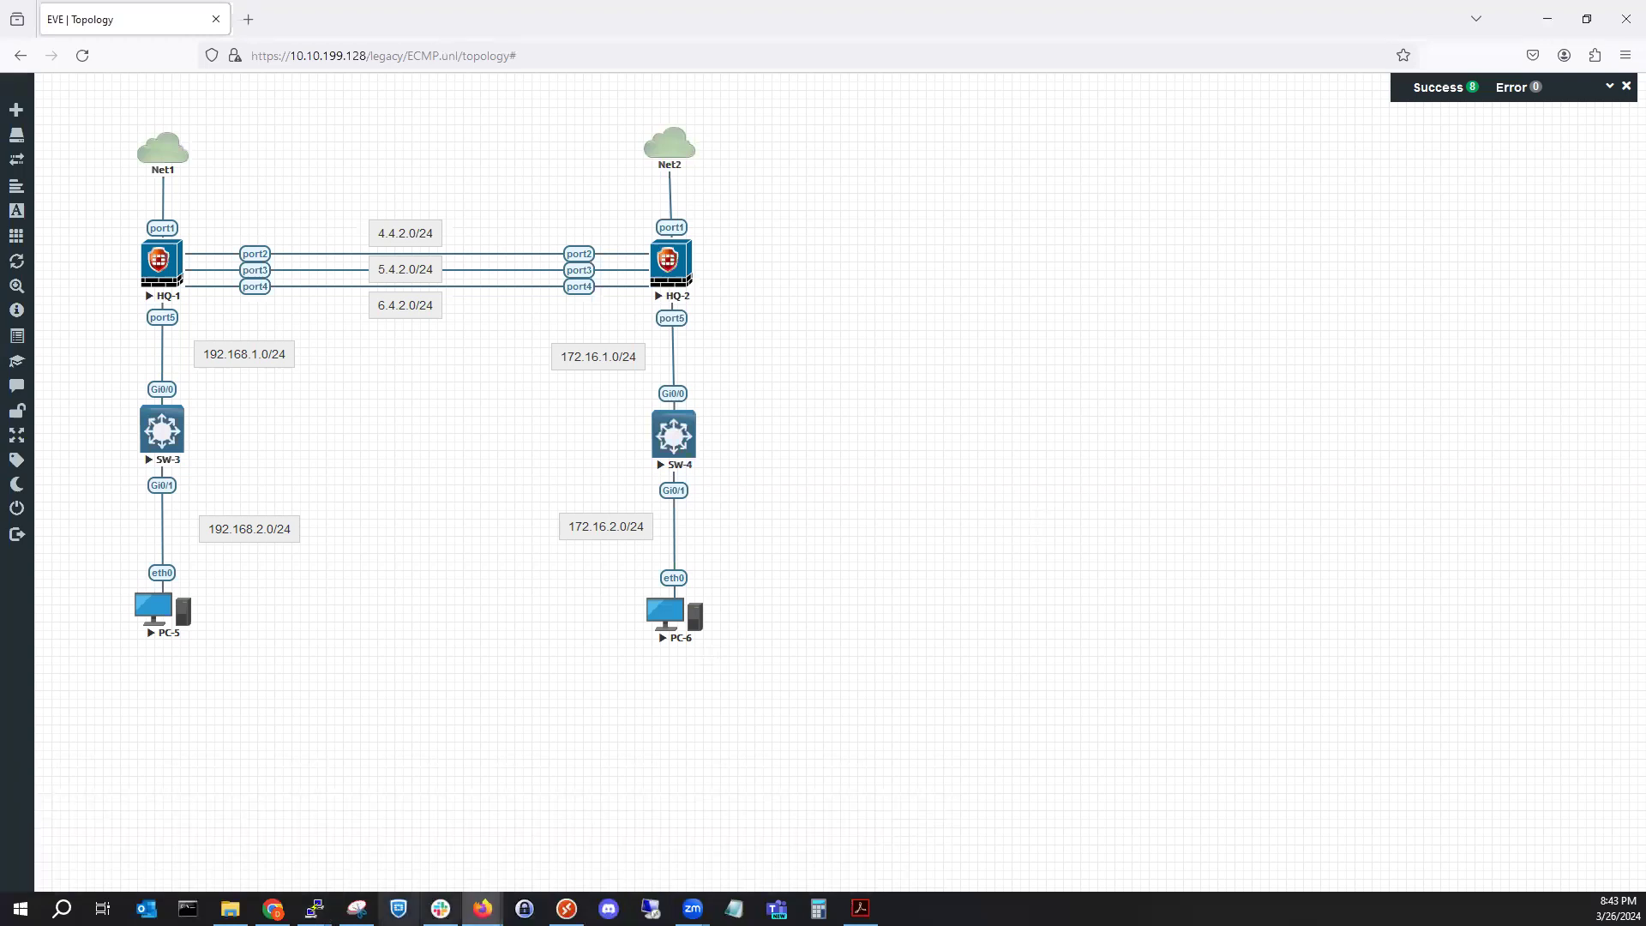
click(356, 908)
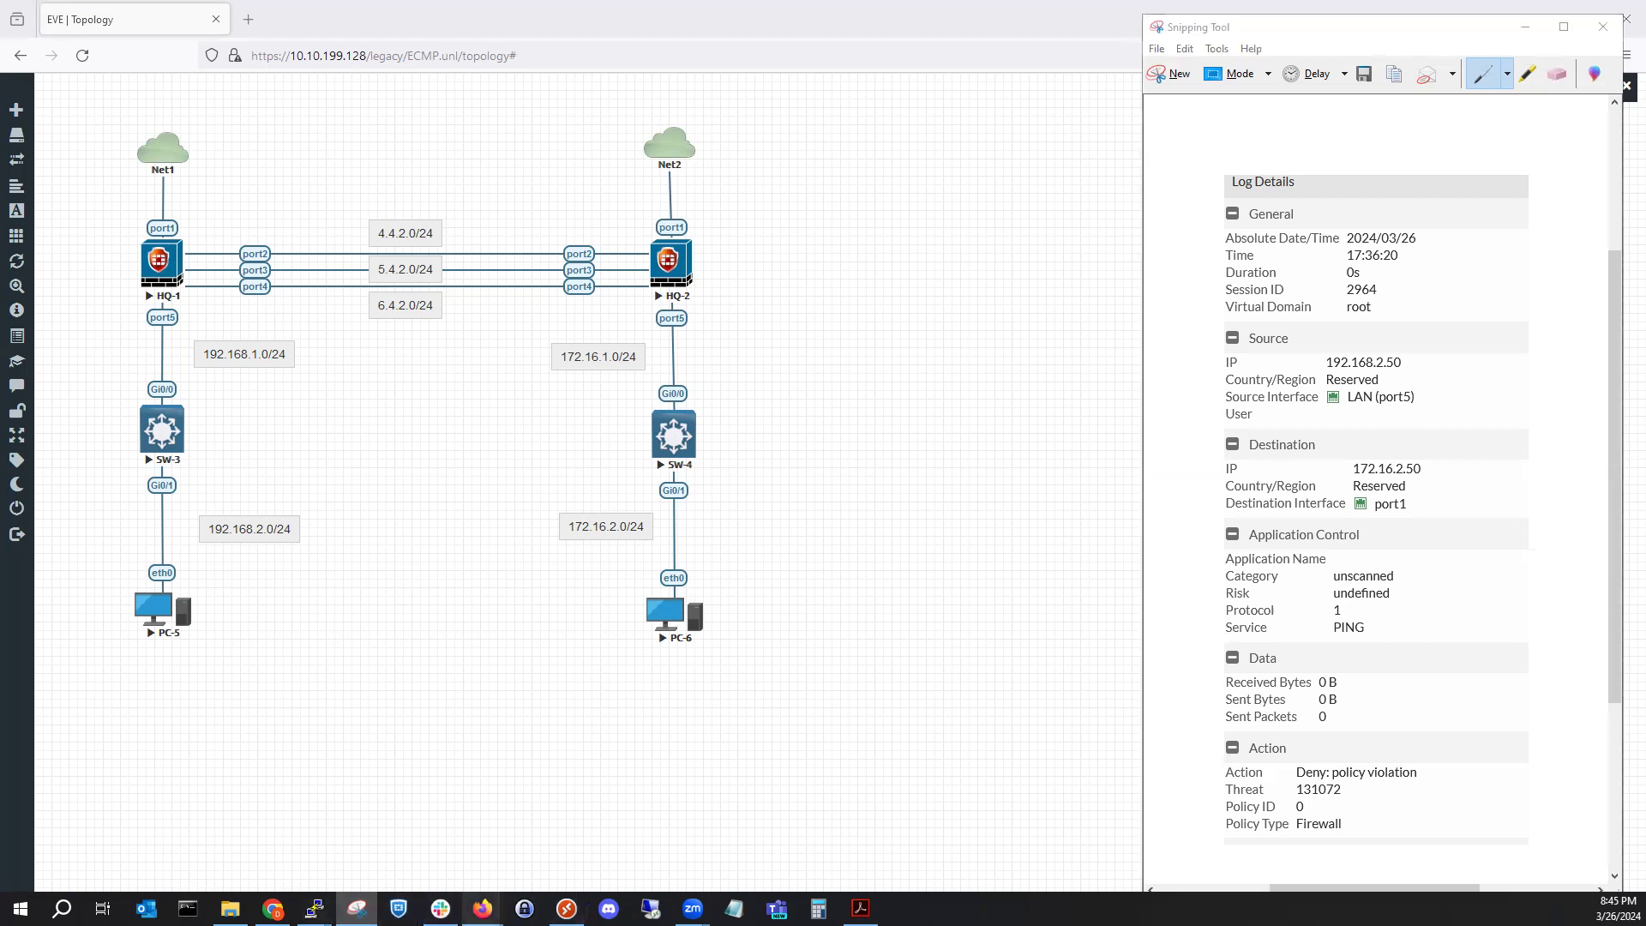
Show HQ-1's Northbound, Southbound and Implicit Deny policy list beside the denied-ping log.
mouse_move(483, 908)
click(434, 841)
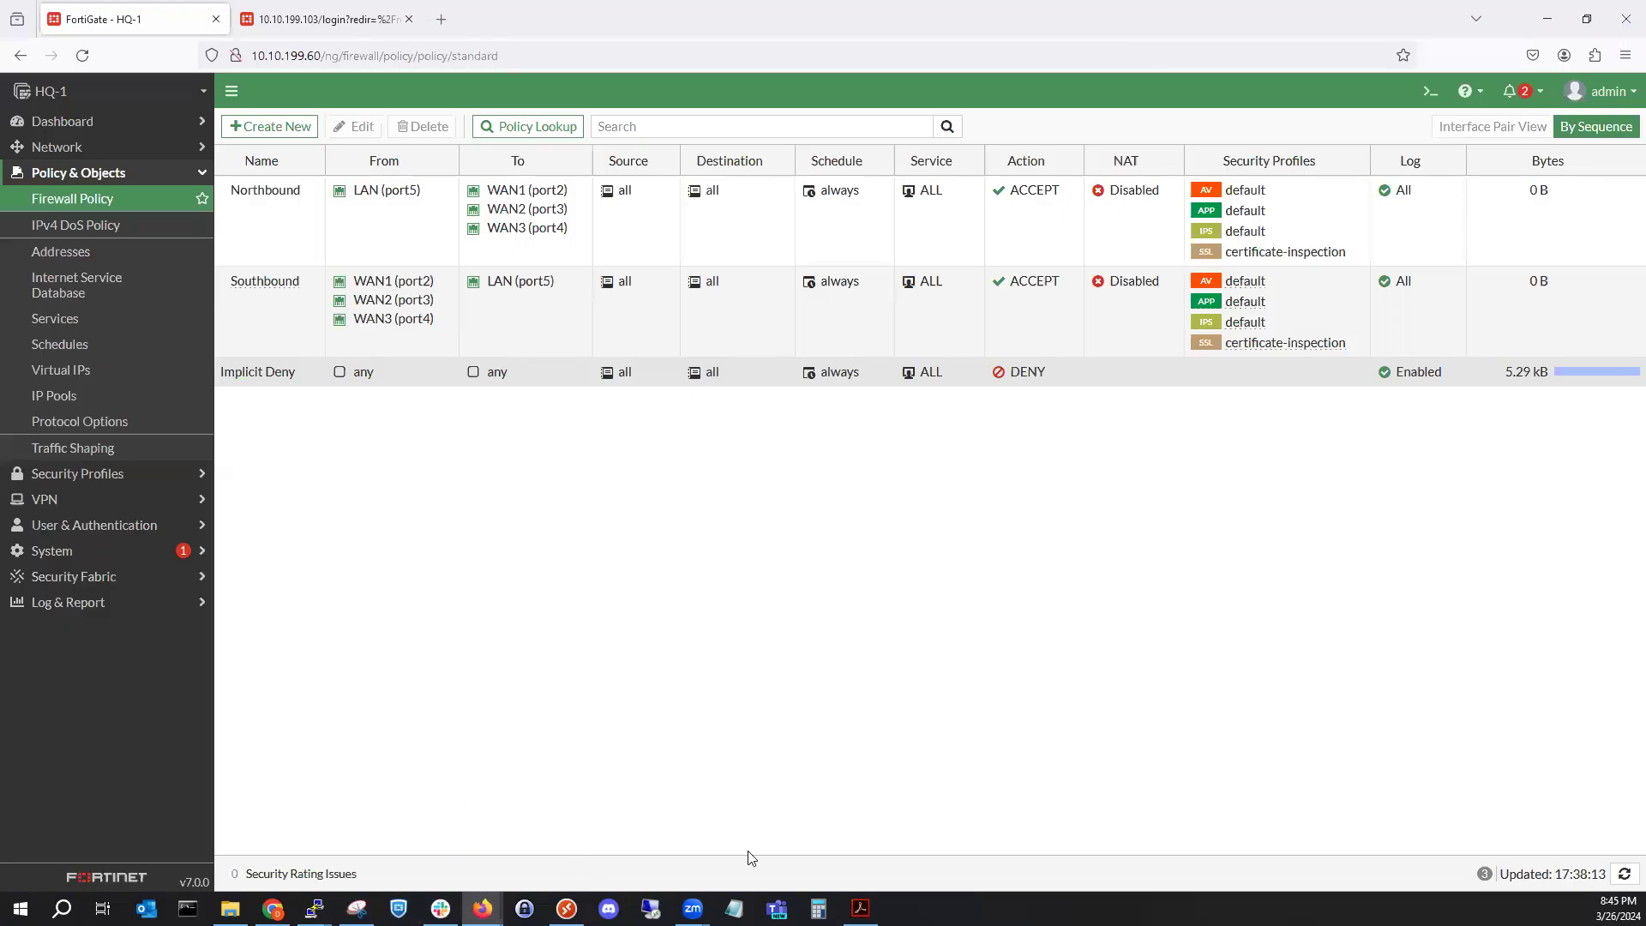
click(357, 908)
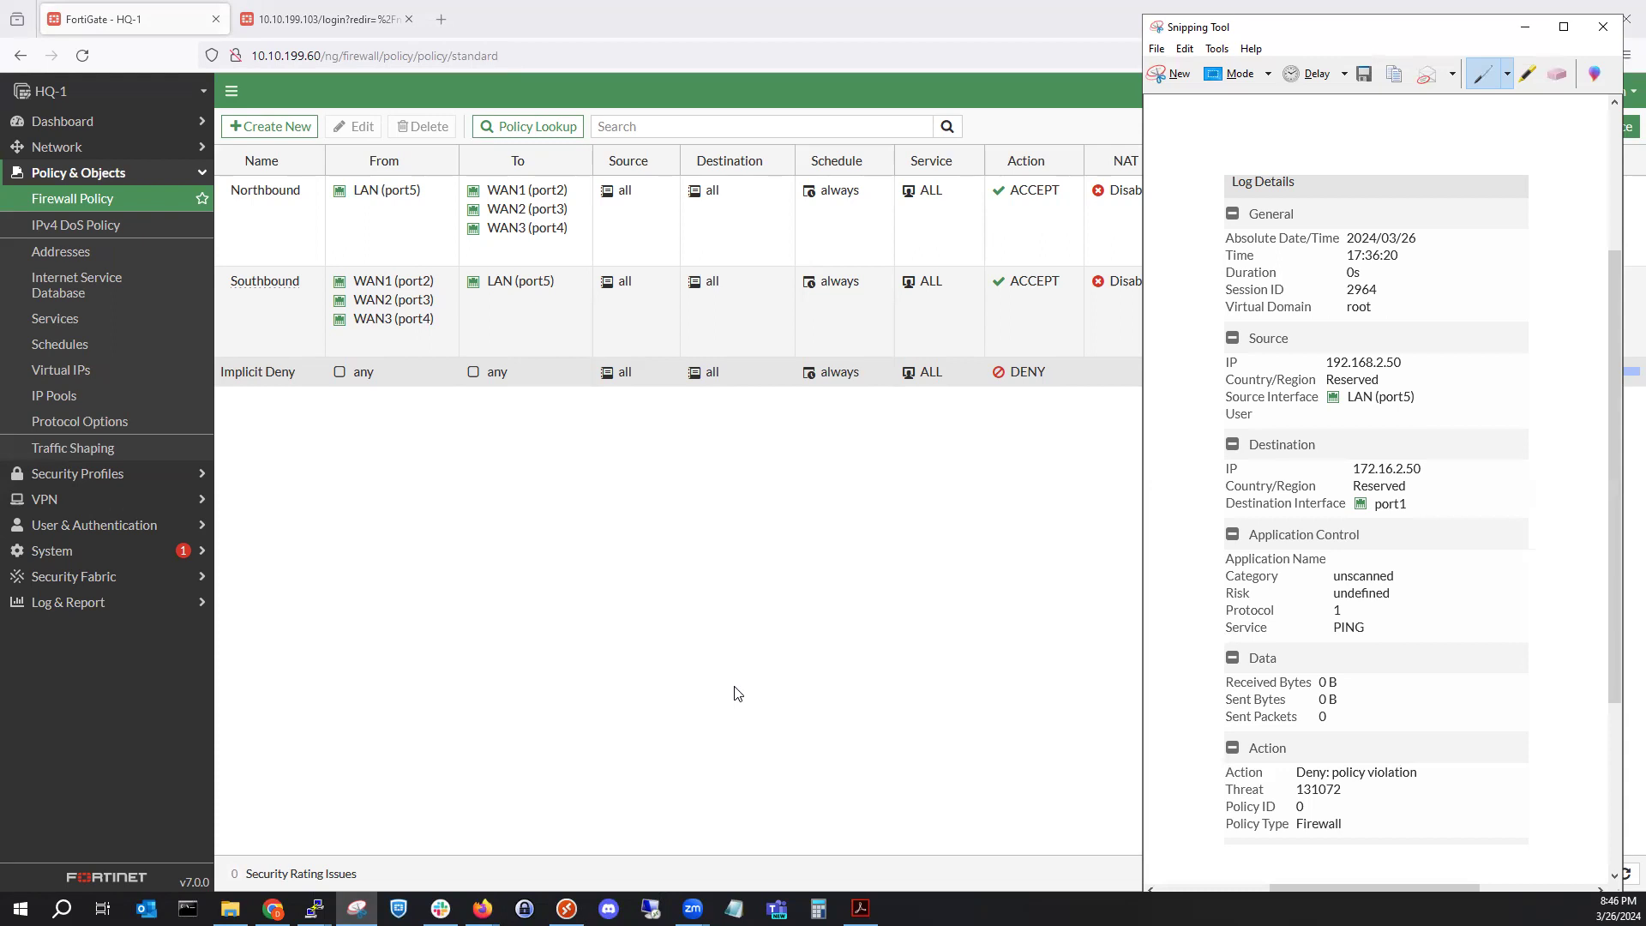
Open HQ-1's static routes list under Network.
click(141, 156)
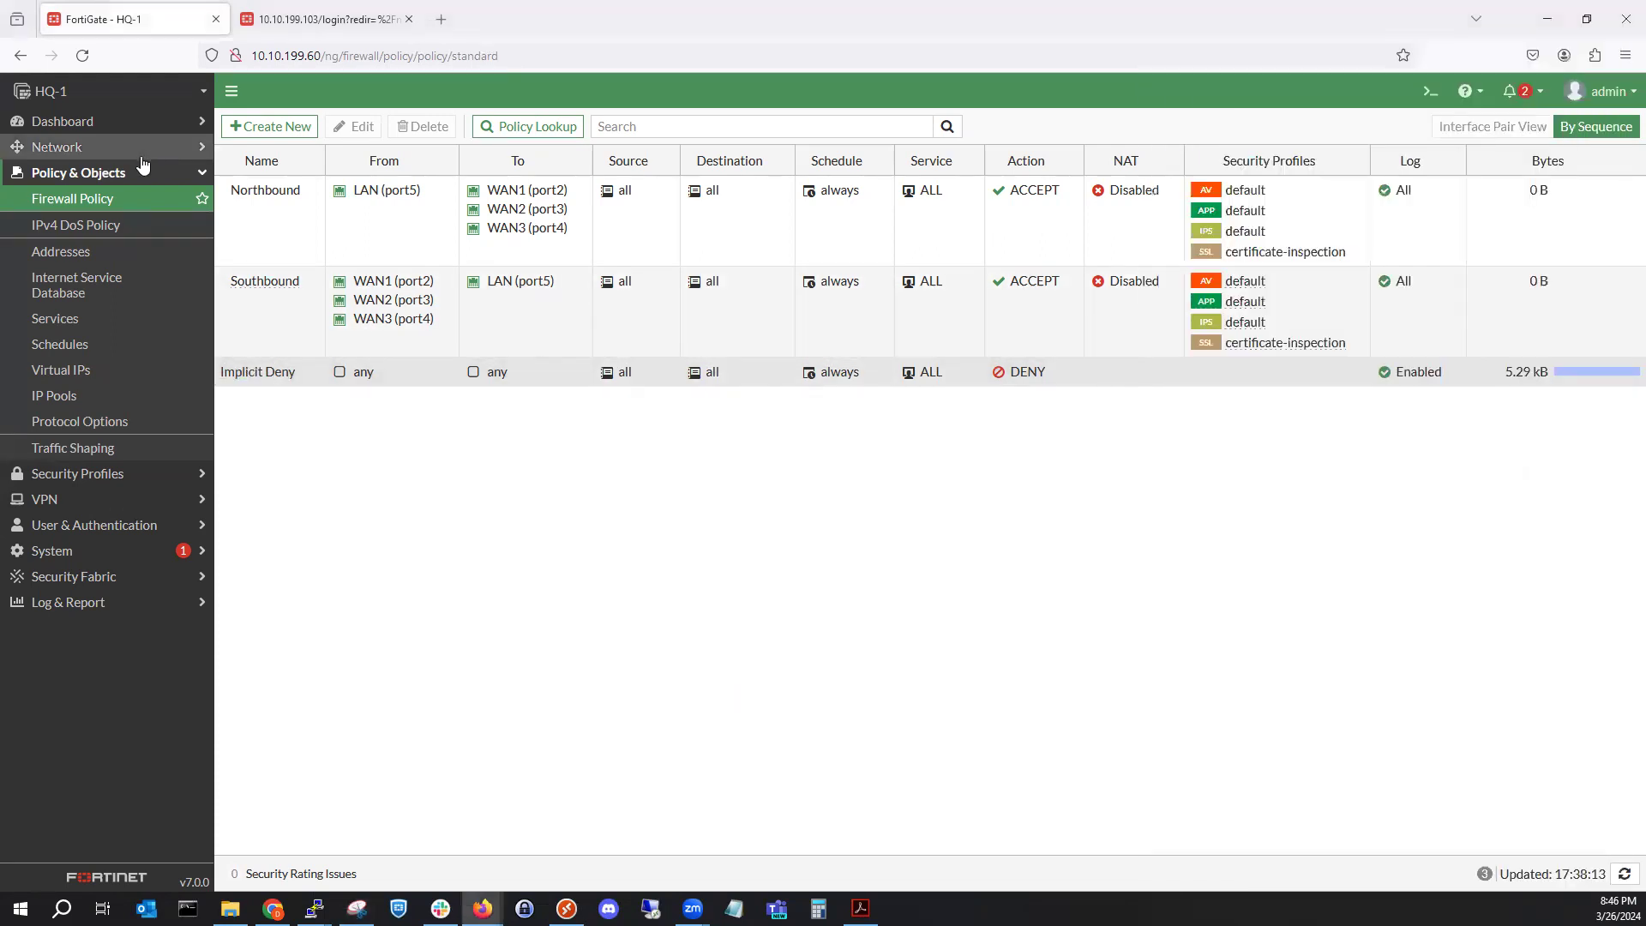
click(110, 148)
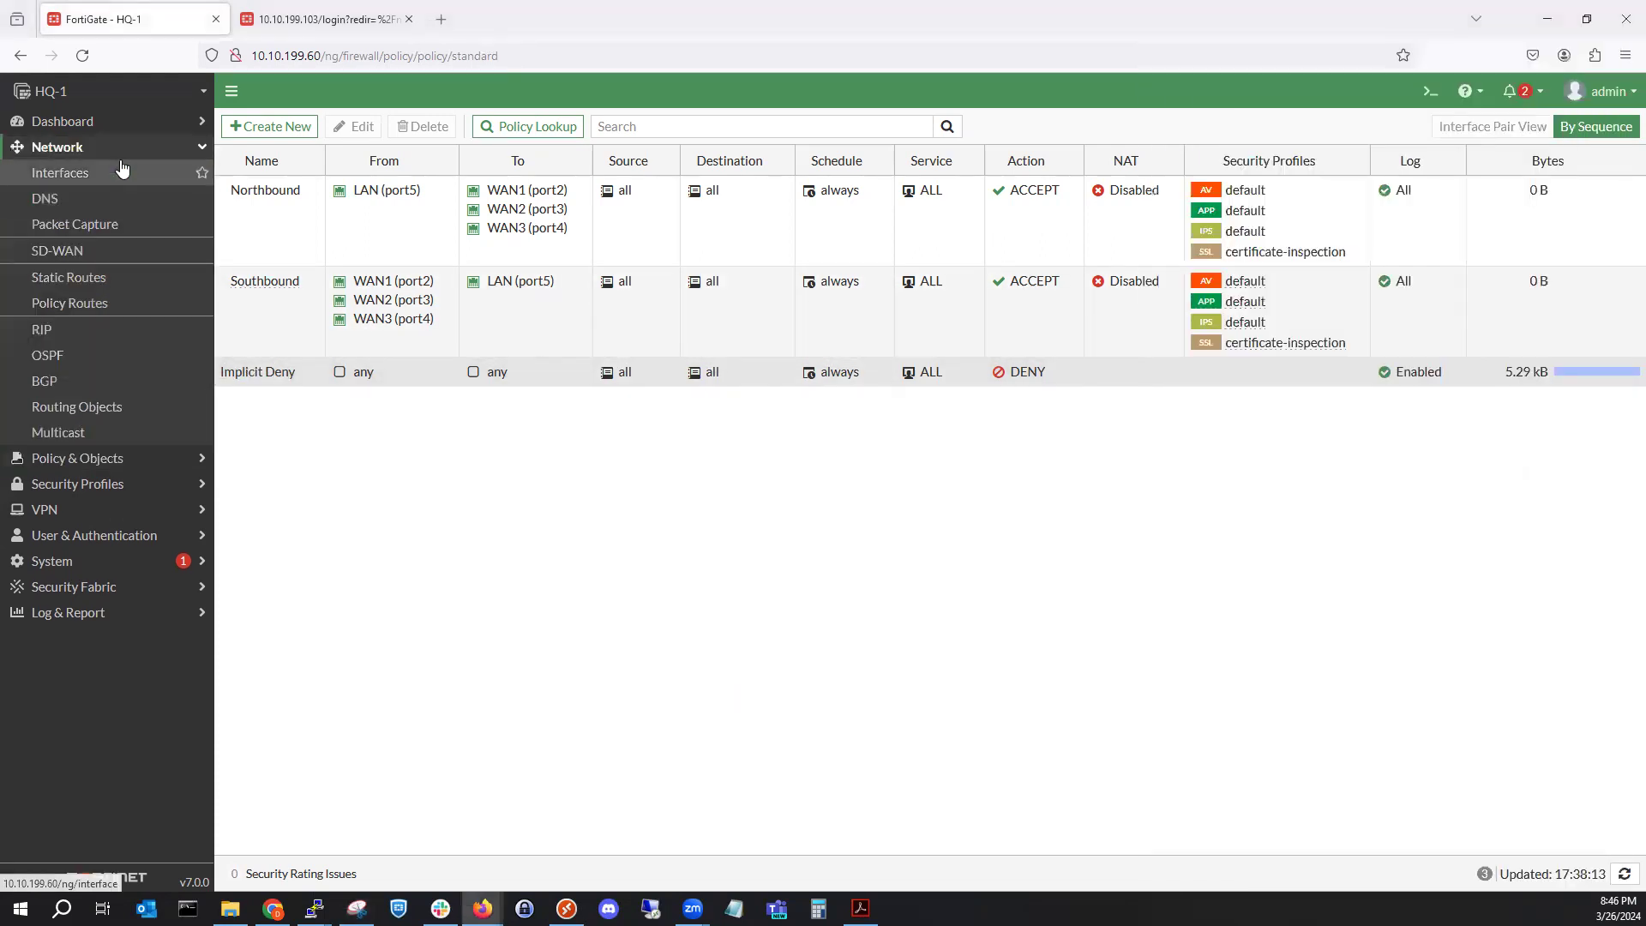
click(97, 273)
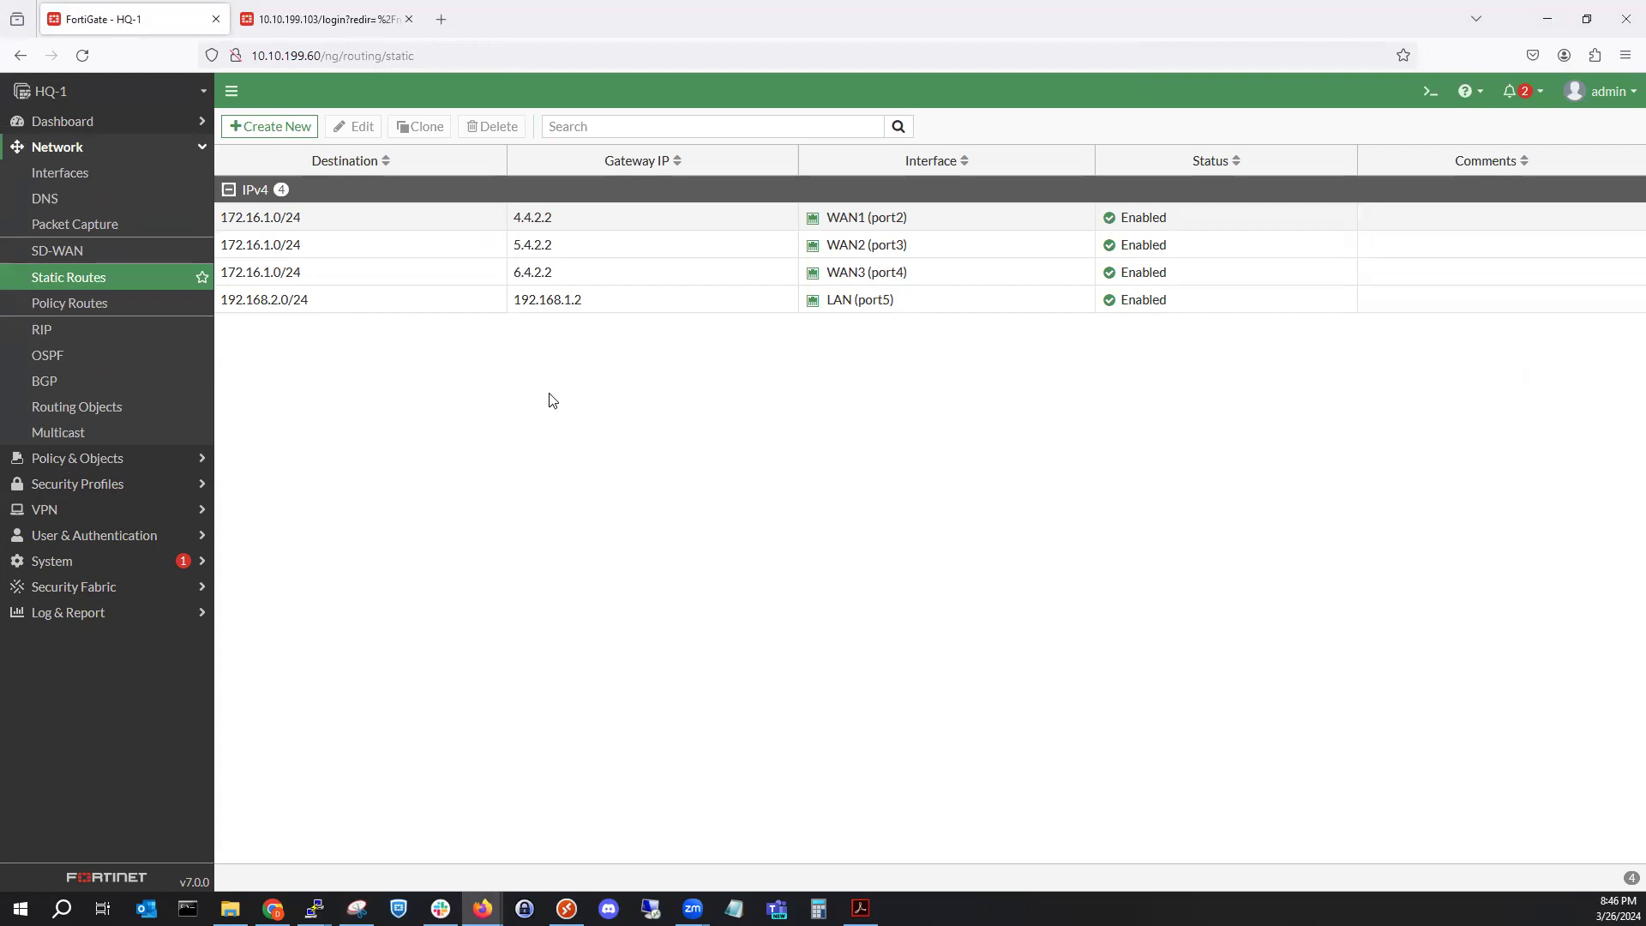
Start a new static route to 172.16.2.0/24, then cancel it.
click(308, 126)
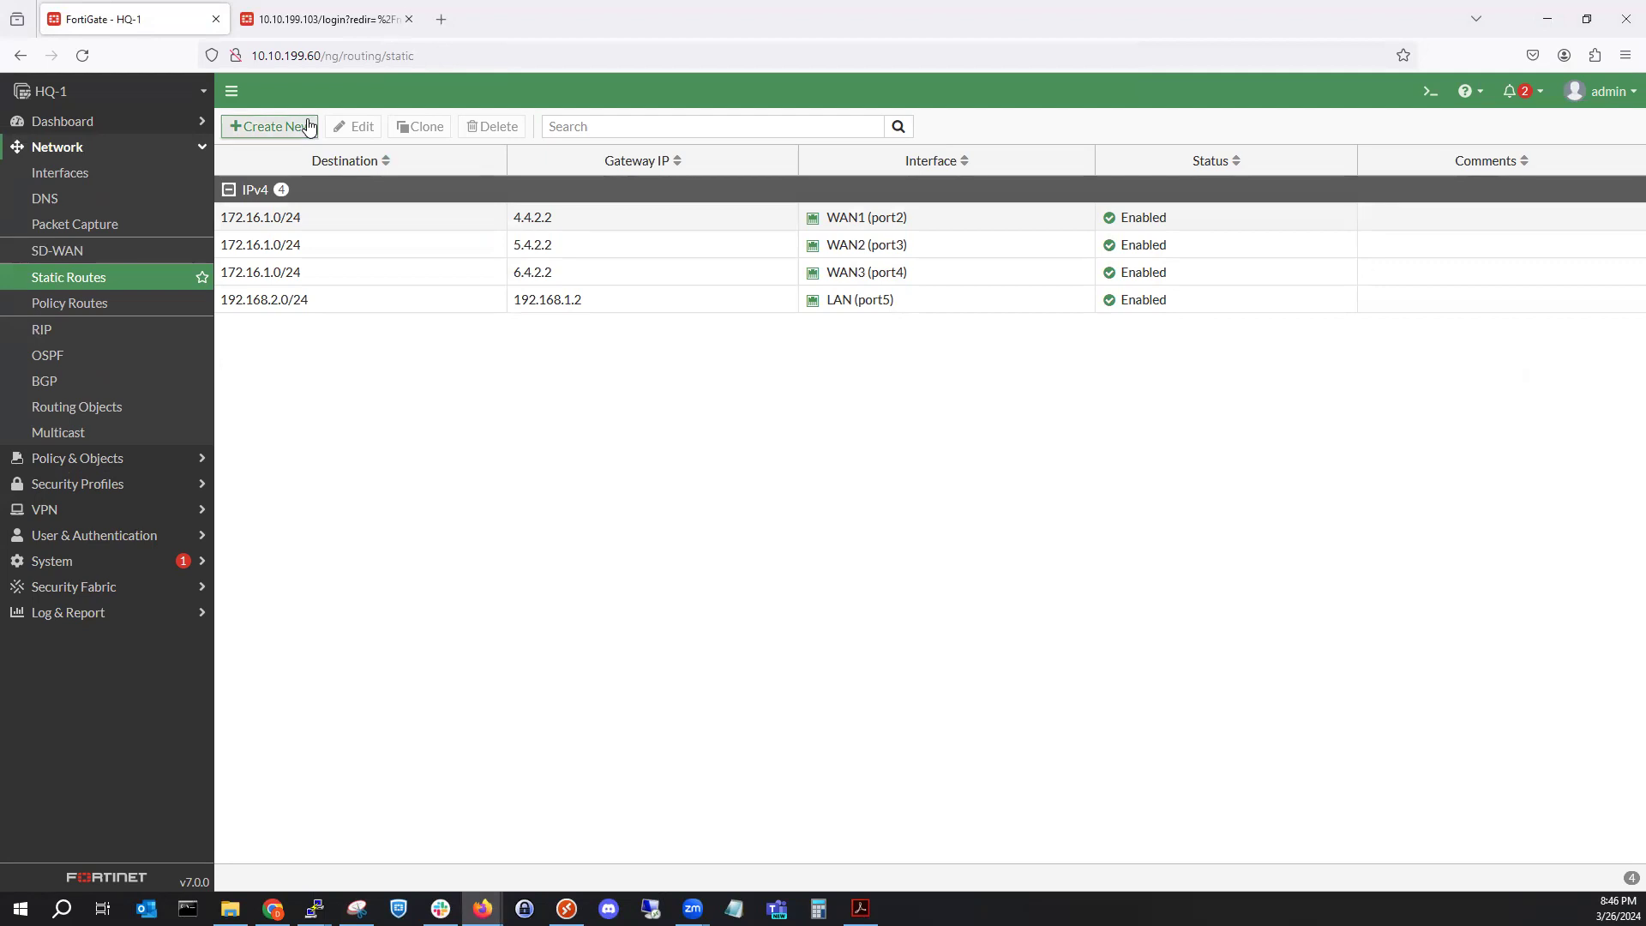
click(497, 212)
double_click(497, 211)
text(1)
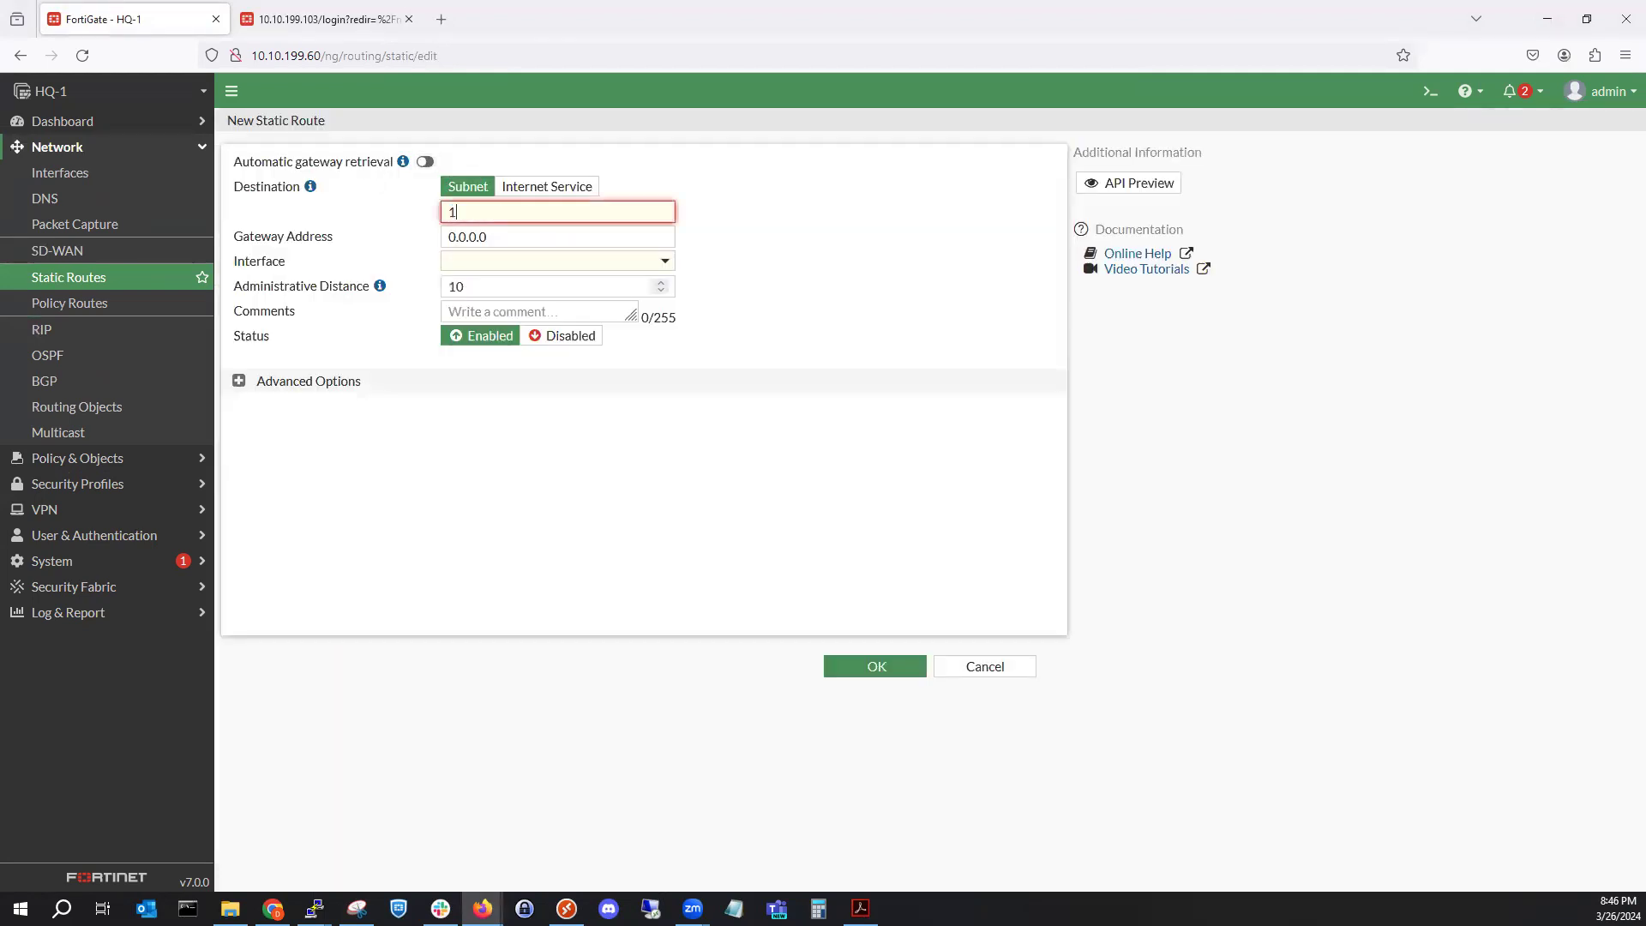
text(72.16.2.0/24)
double_click(616, 238)
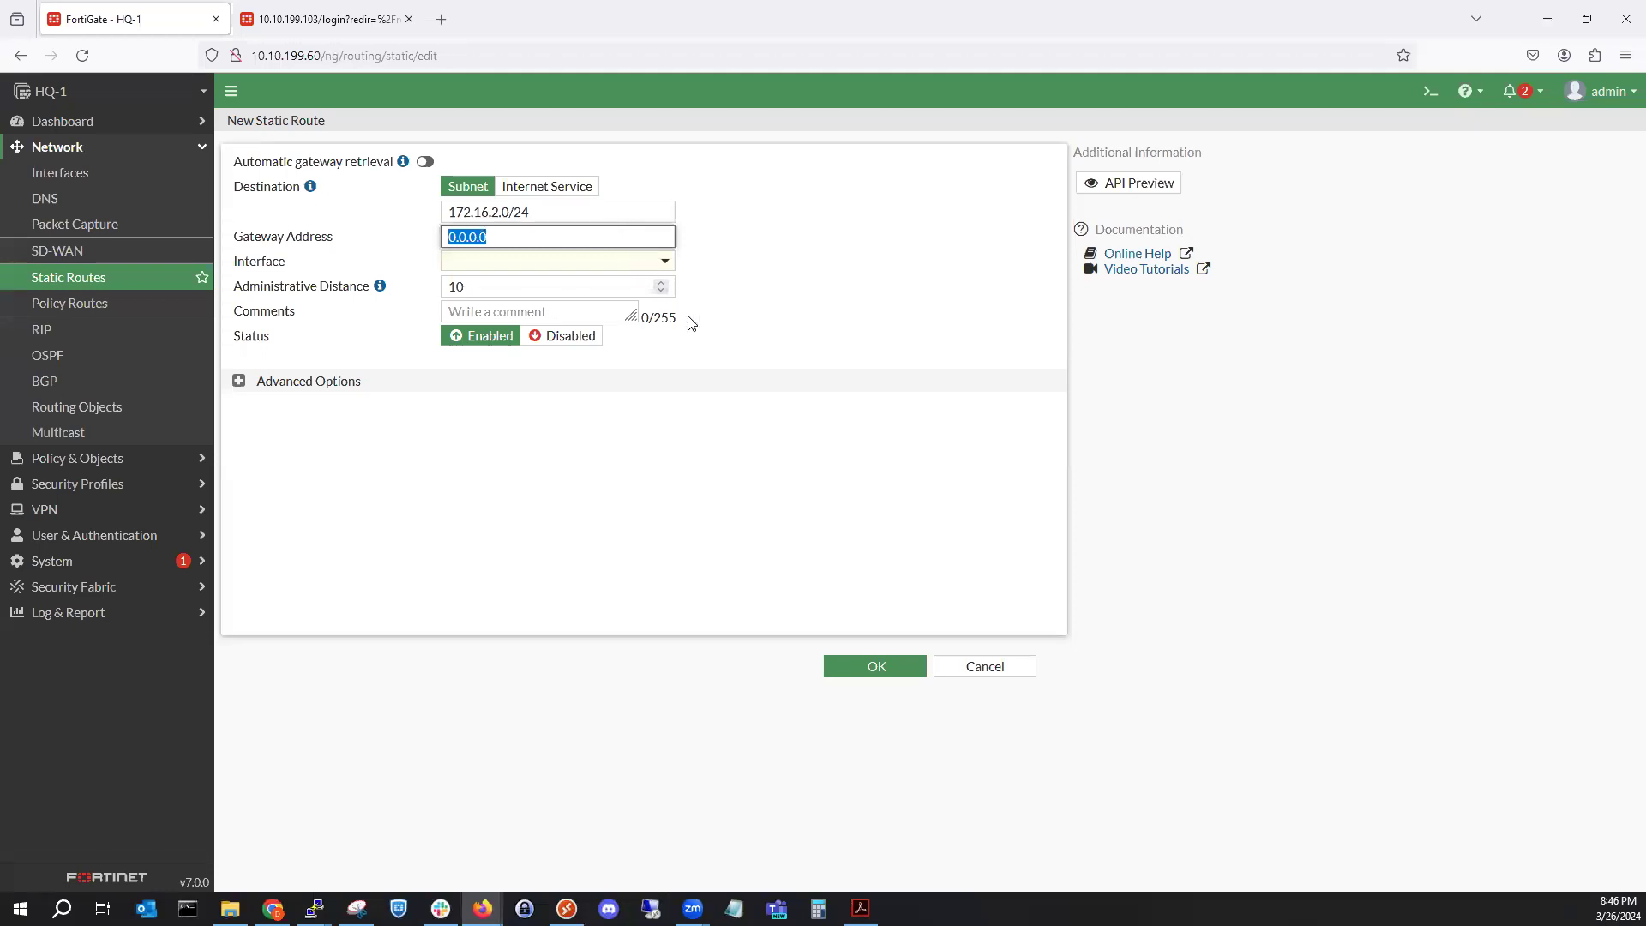
click(985, 667)
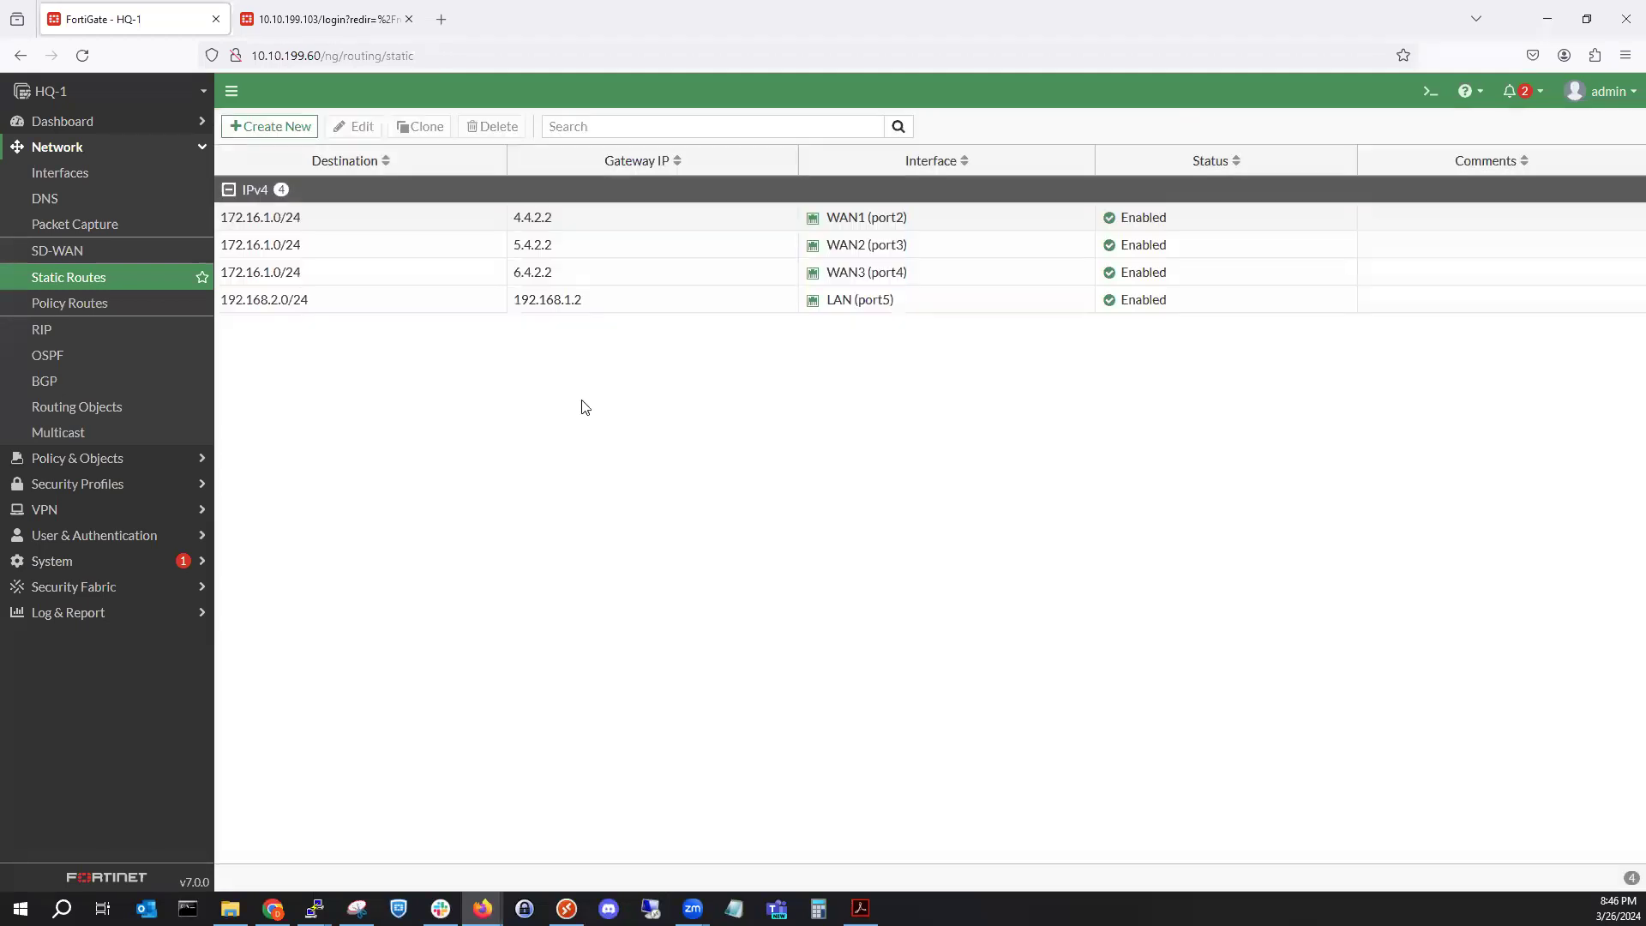
Clone the 4.4.2.2 WAN1 route with destination changed to 172.16.2.0/24.
right_click(340, 223)
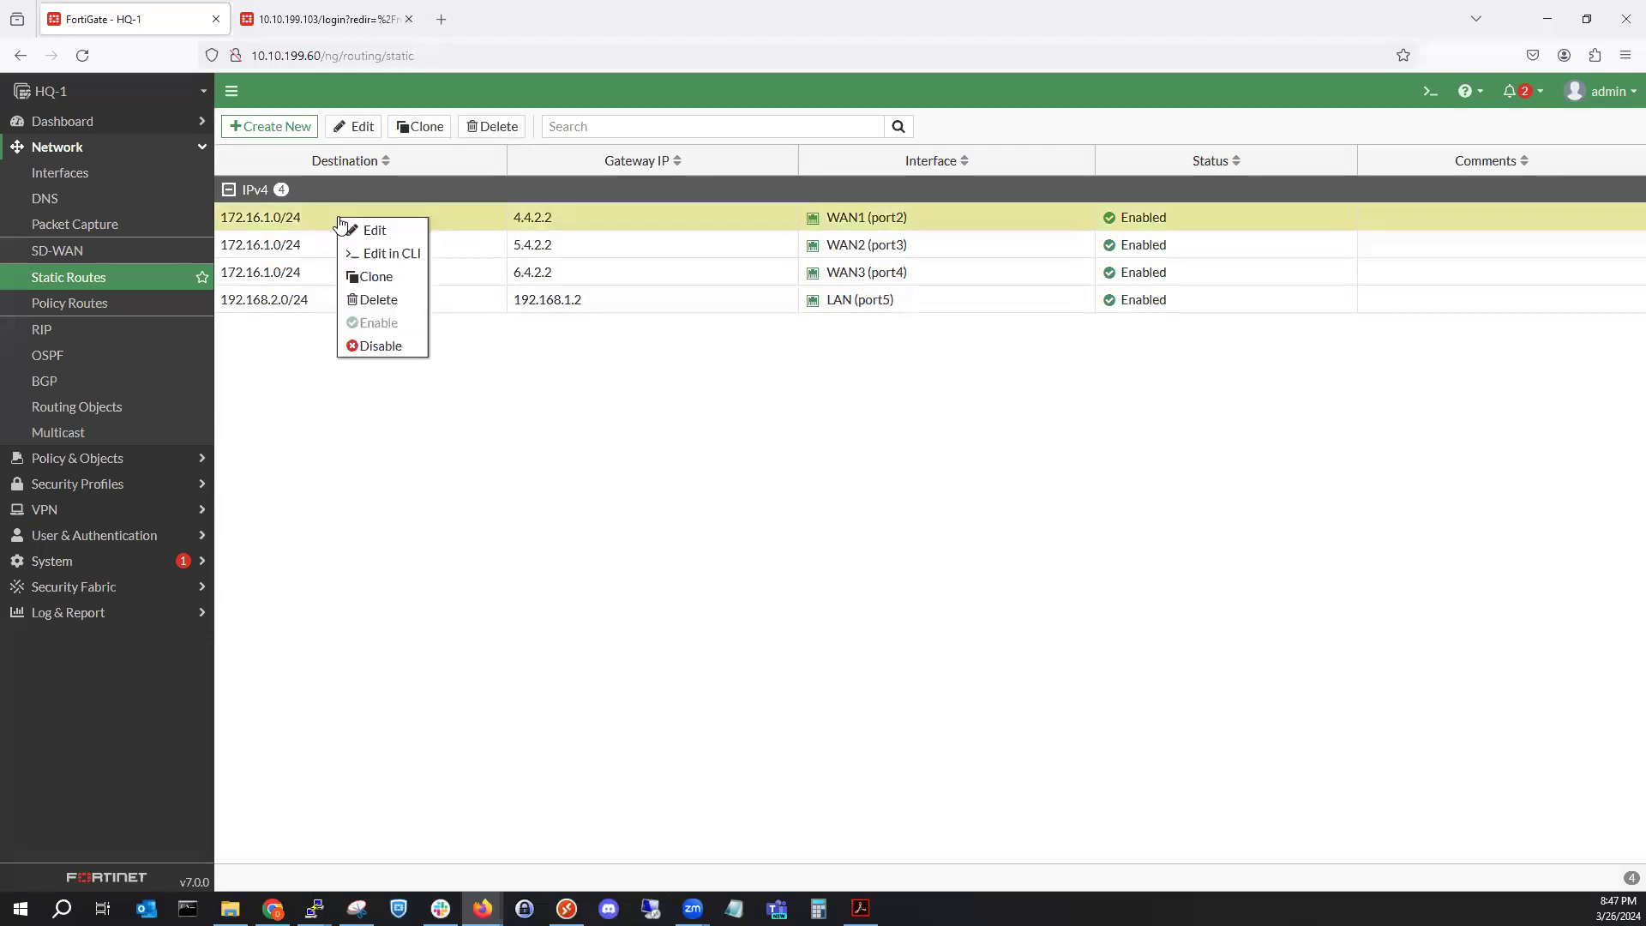
click(409, 279)
click(491, 211)
key(BackSpace)
text(2)
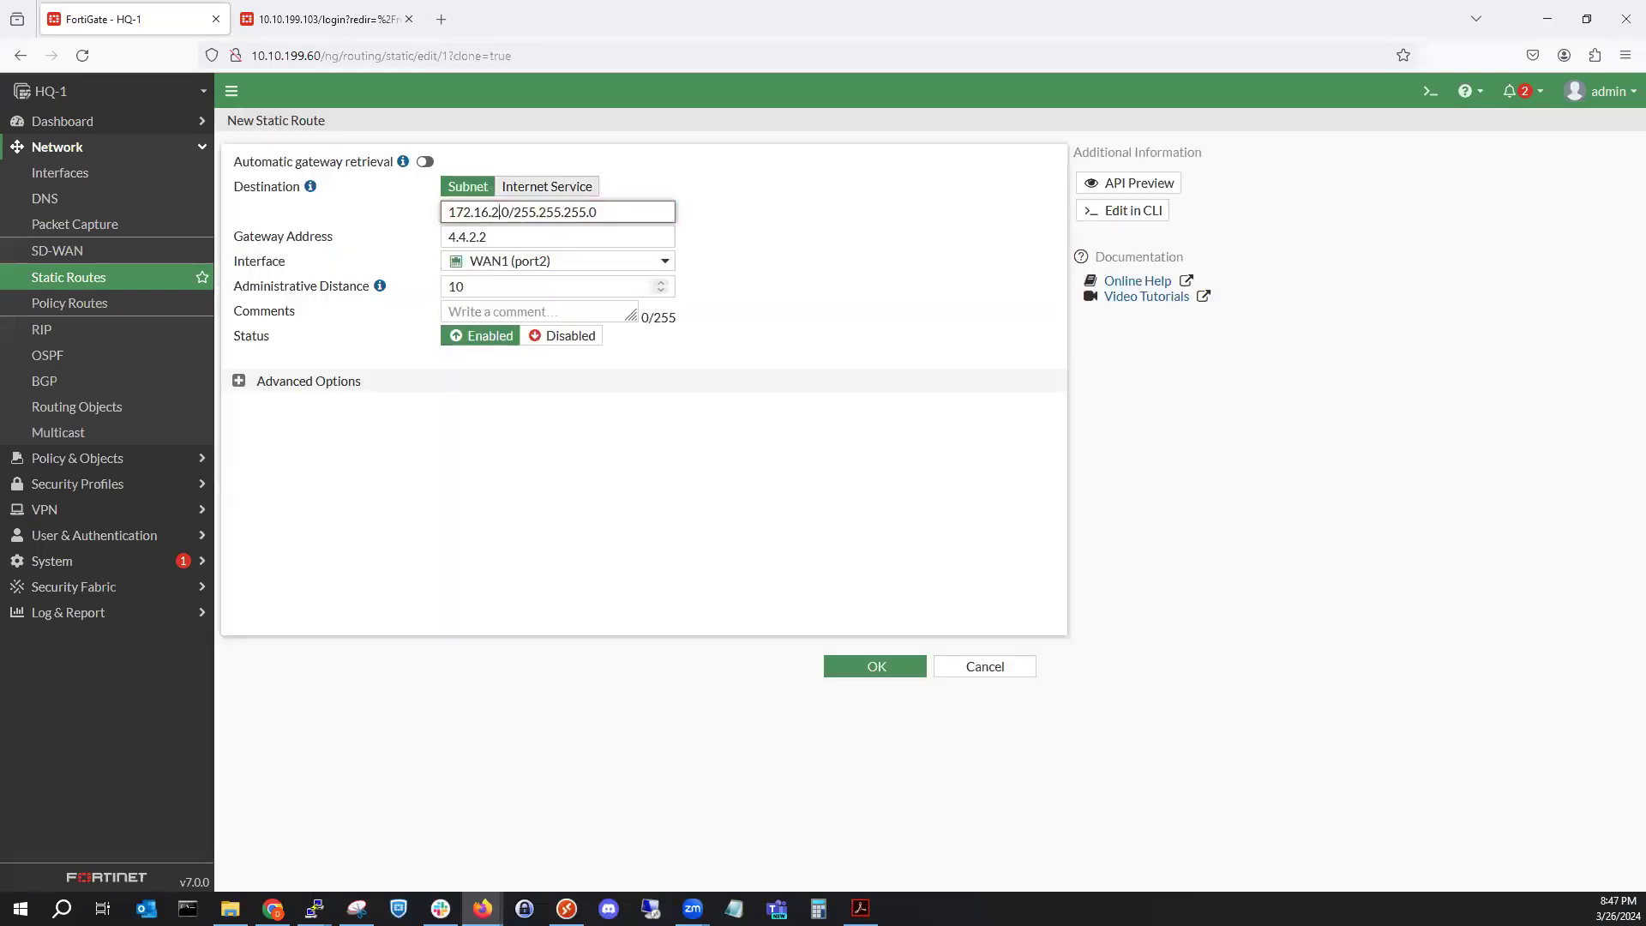
click(857, 664)
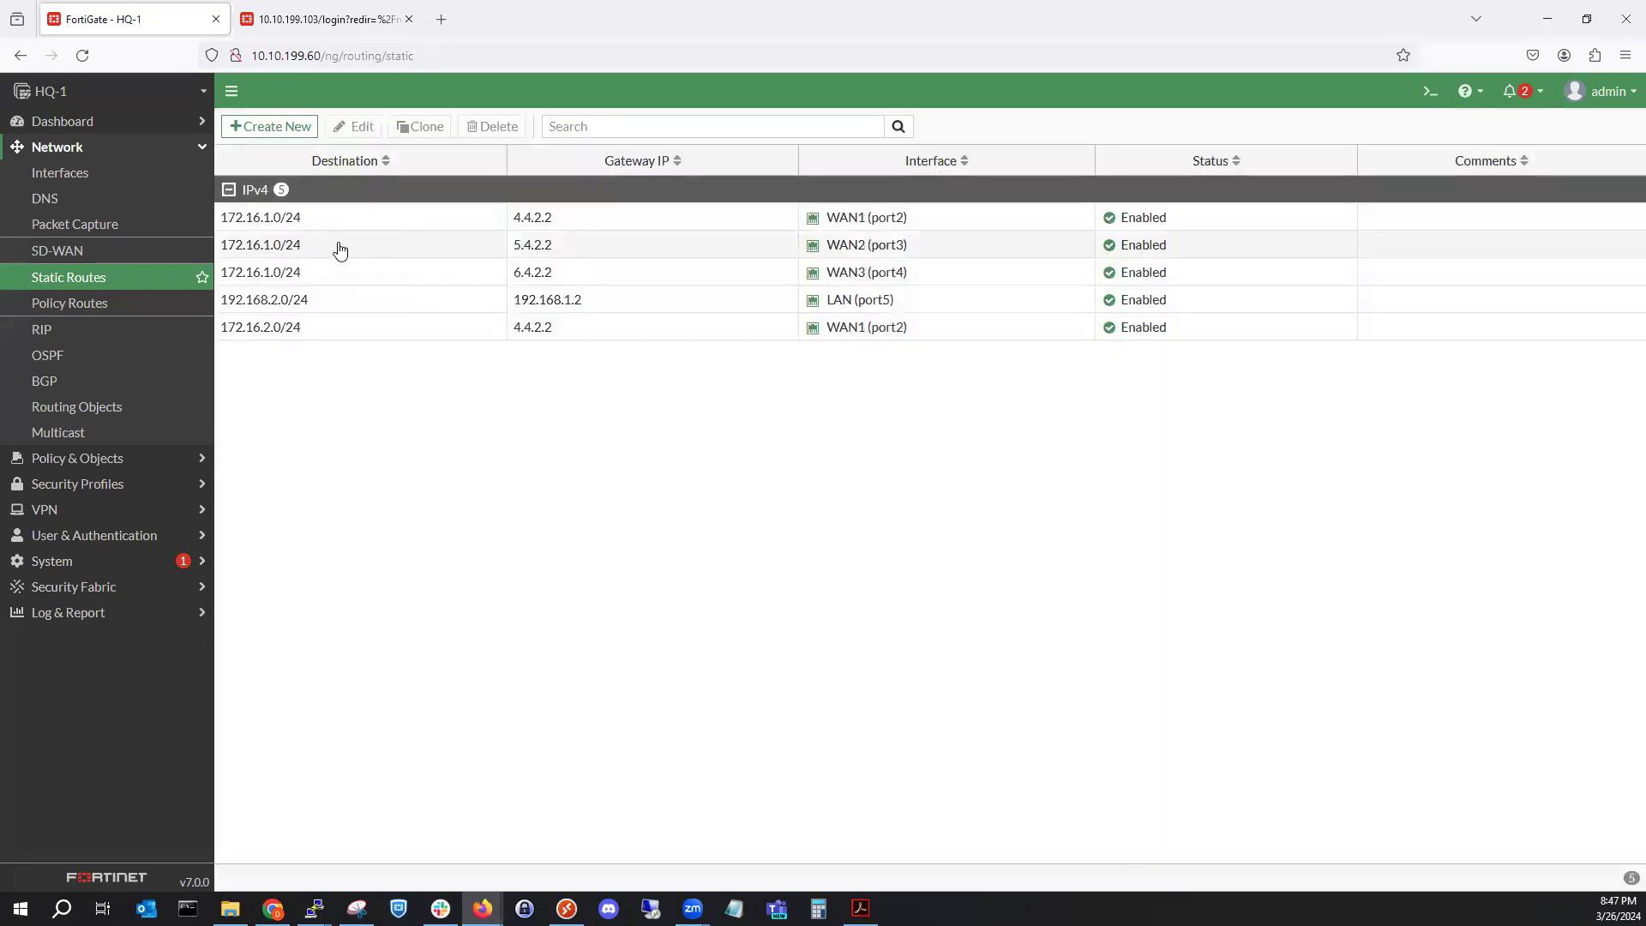
Clone the 5.4.2.2 WAN2 route with destination changed to 172.16.2.0/24.
right_click(340, 249)
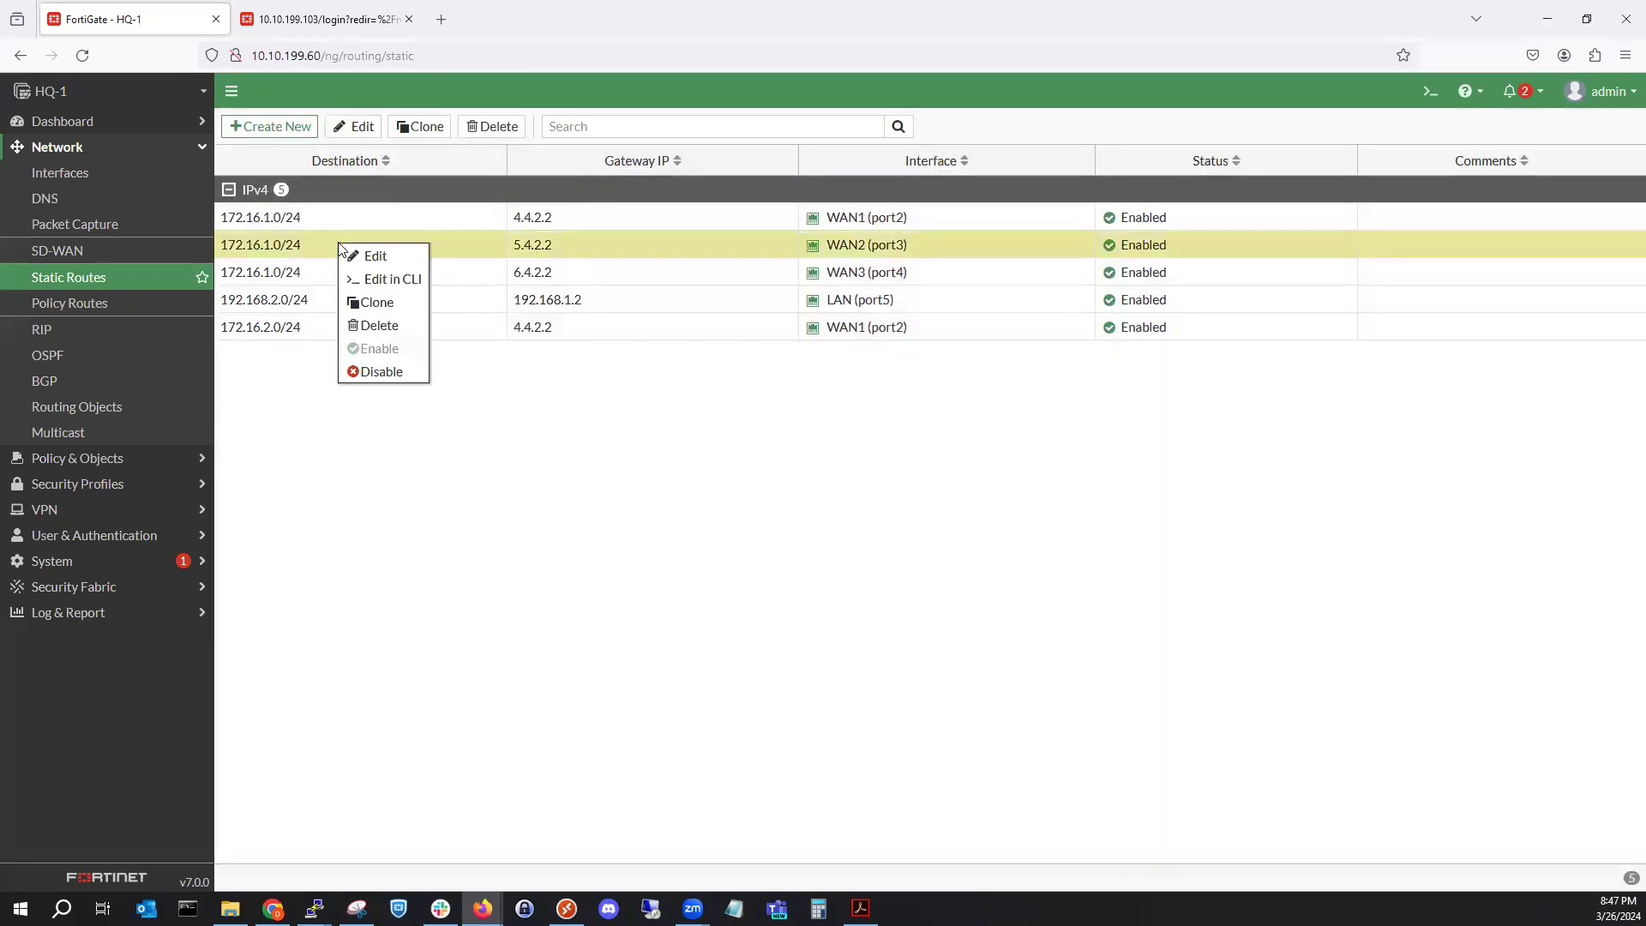
click(397, 302)
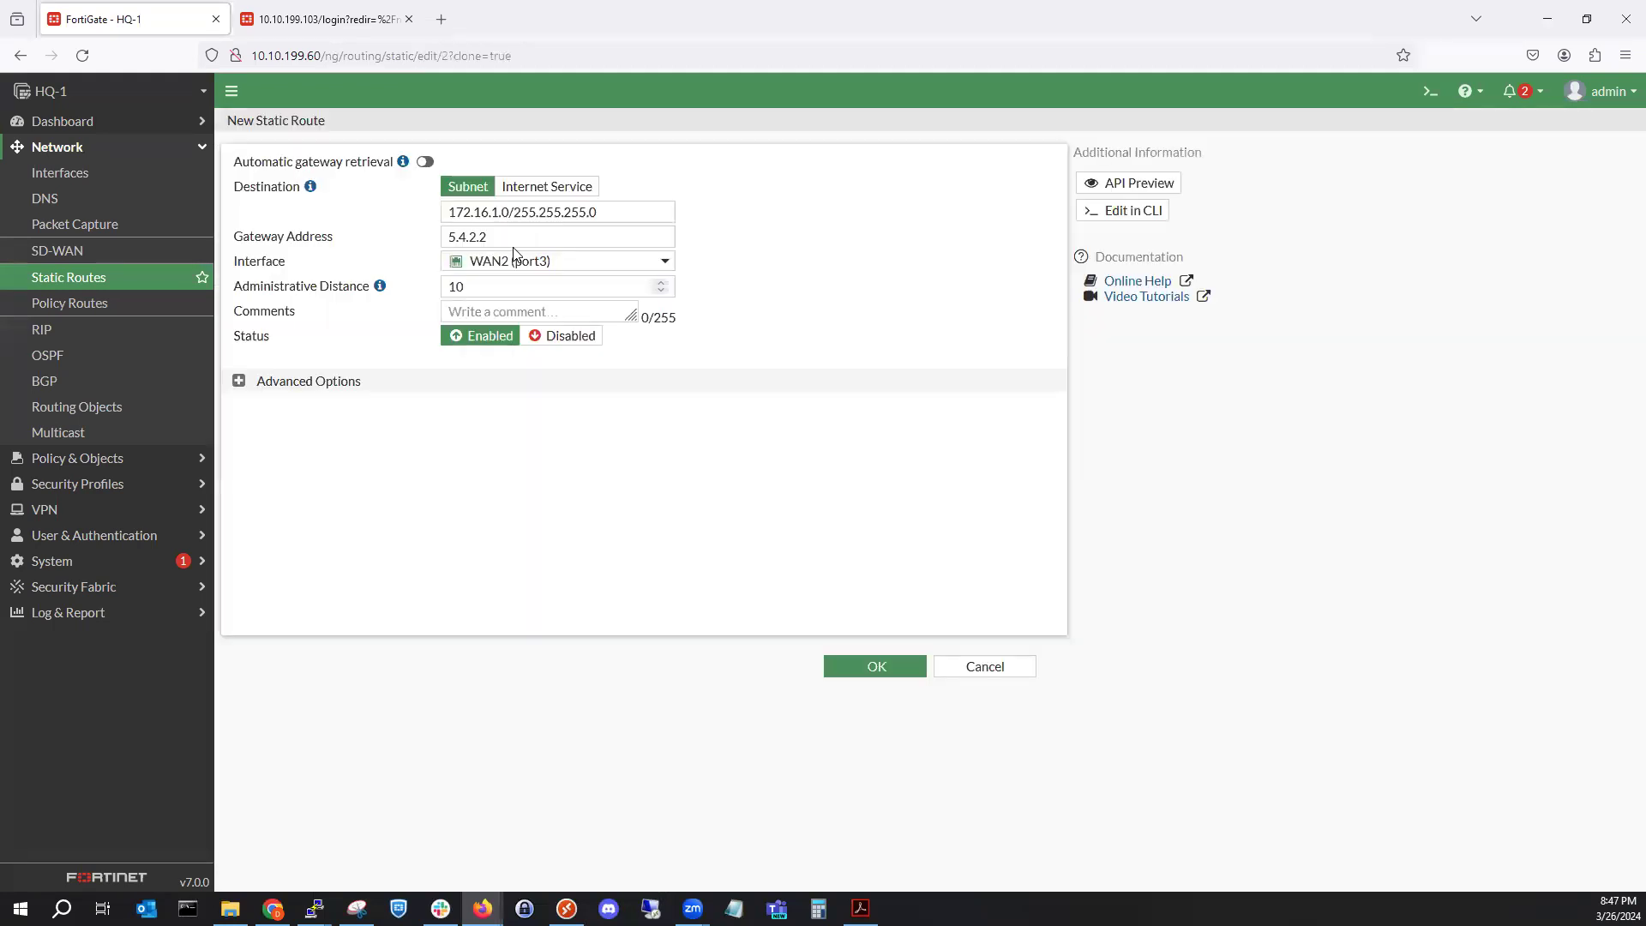
click(499, 212)
key(BackSpace)
text(2)
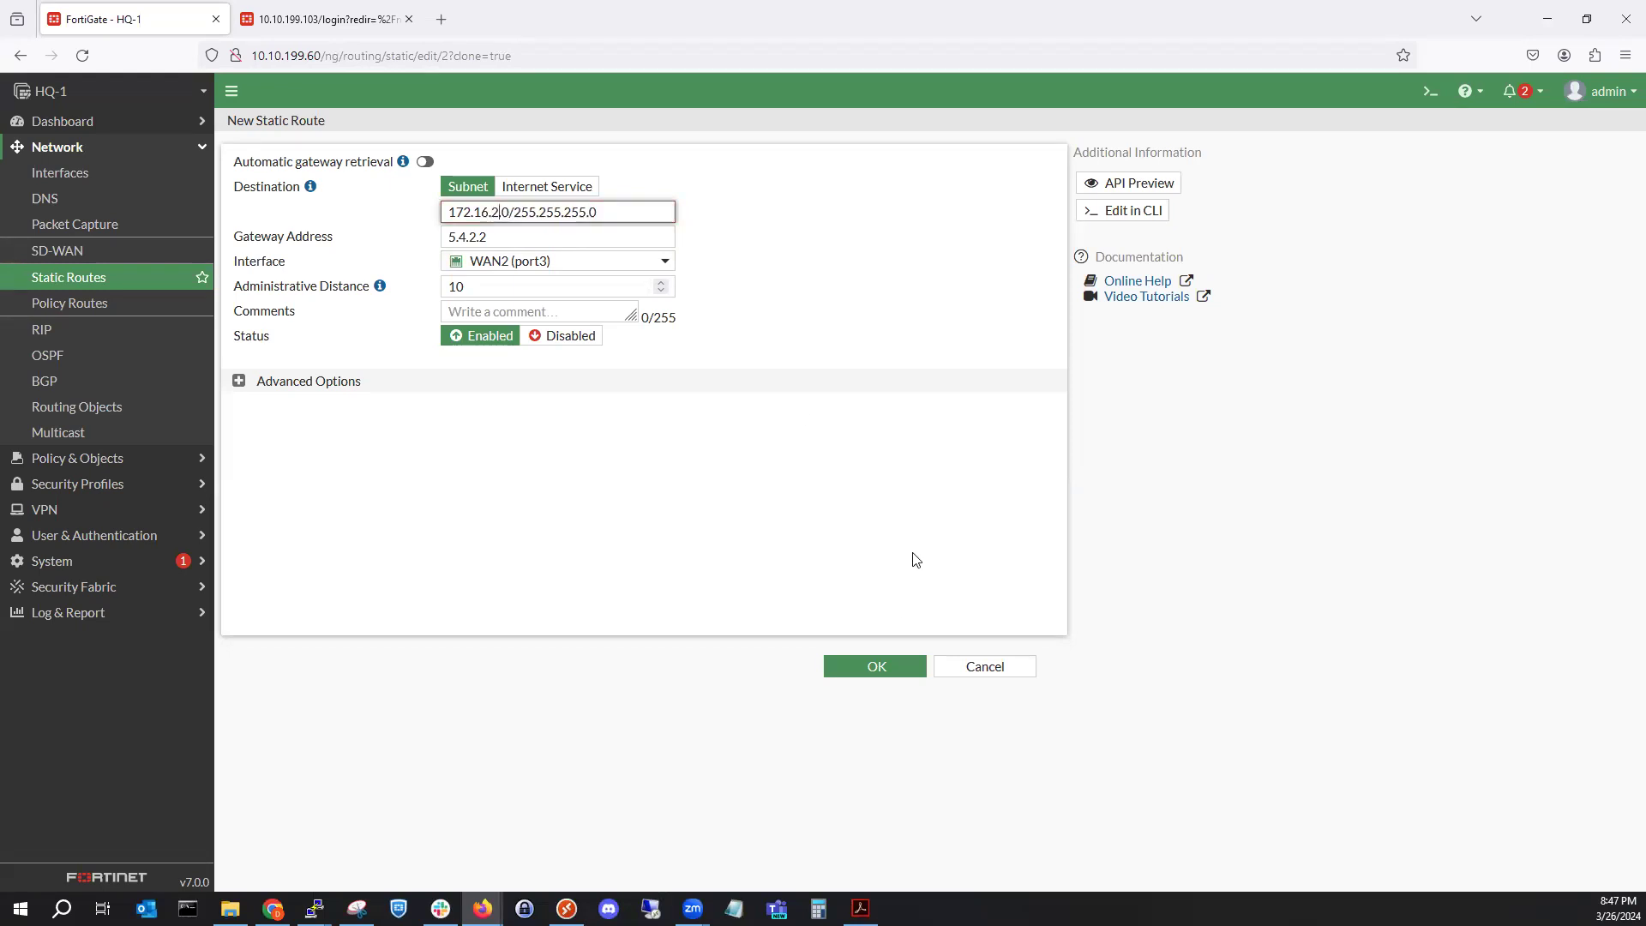
click(882, 675)
Clone the 6.4.2.2 WAN3 route with destination changed to 172.16.2.0/24.
click(870, 666)
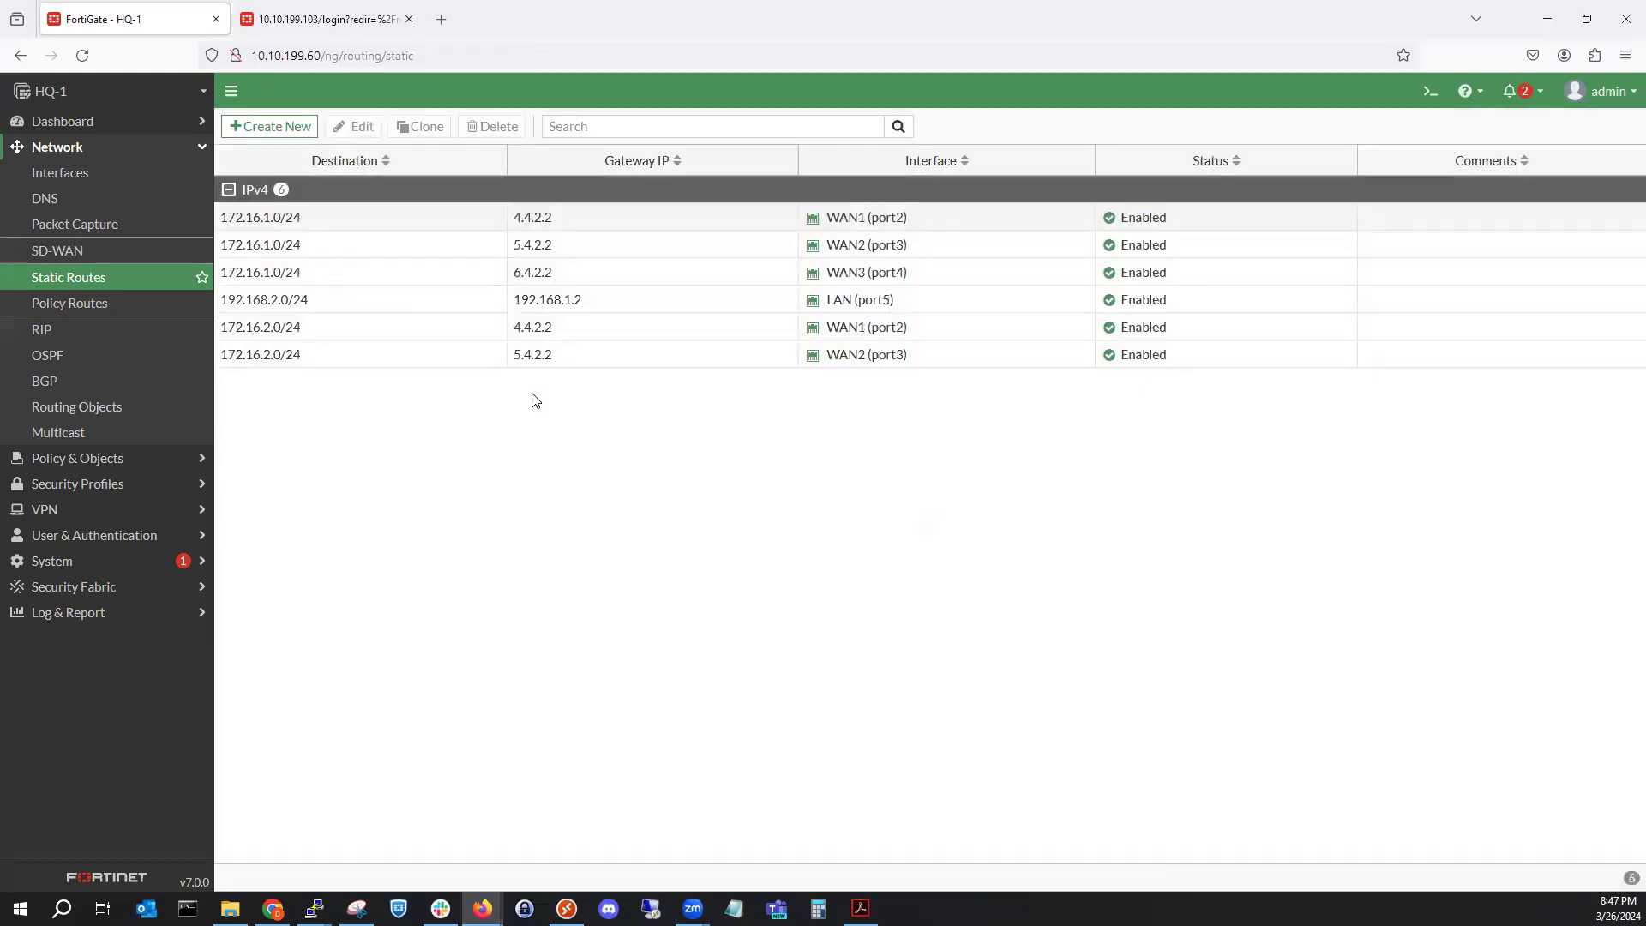
right_click(374, 273)
click(412, 331)
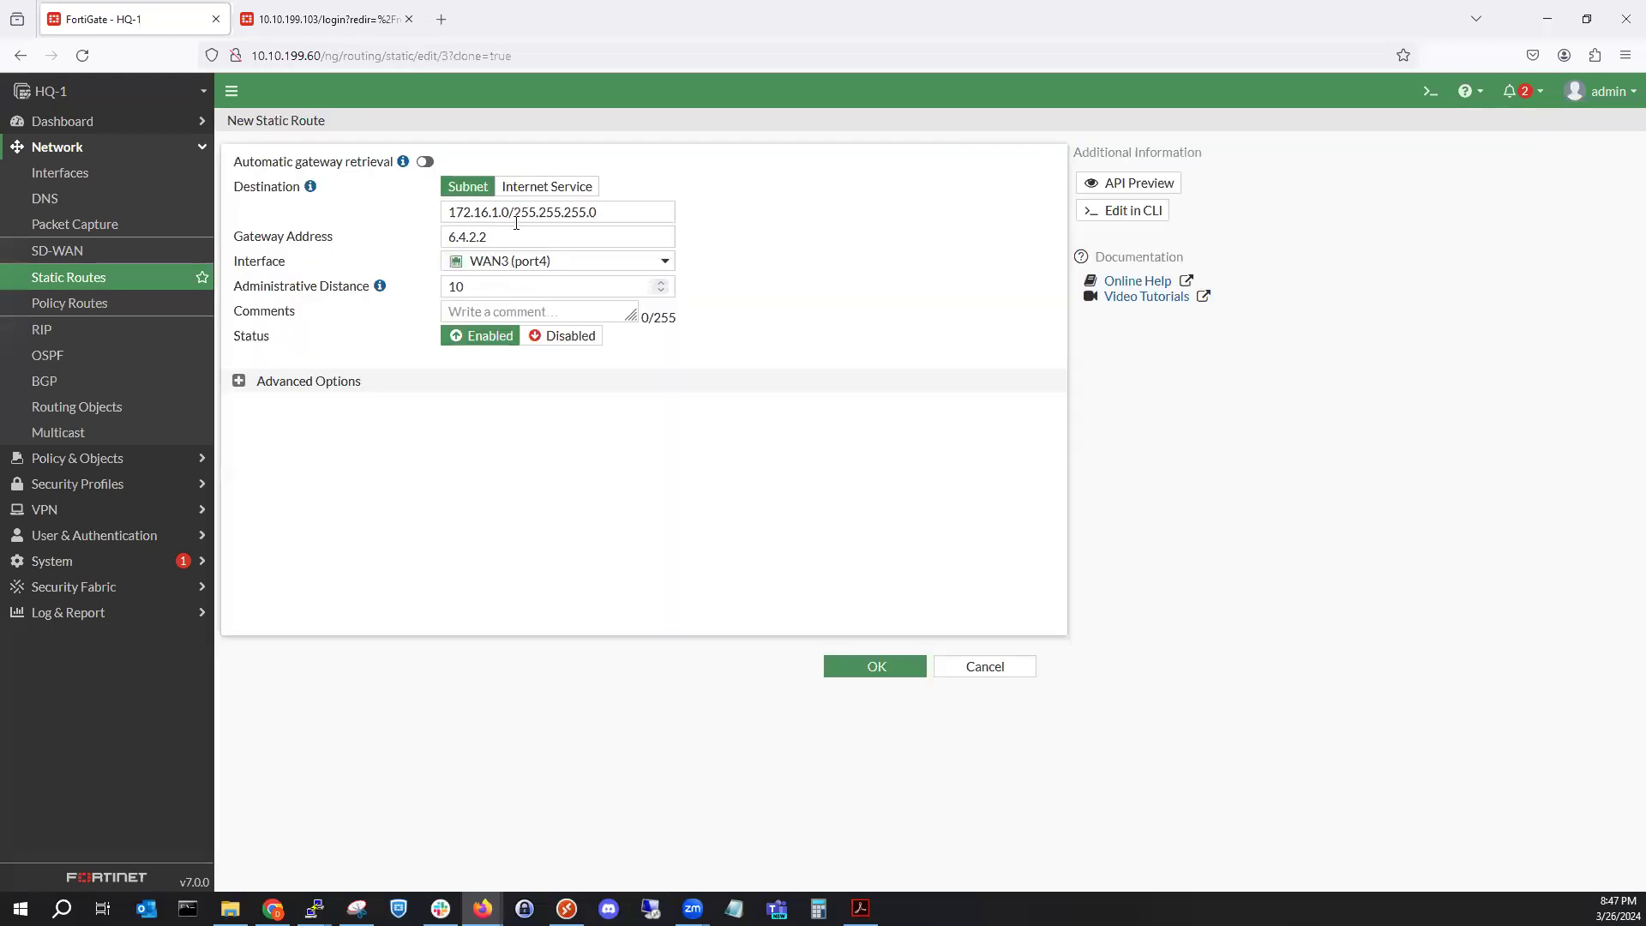
click(499, 212)
key(BackSpace)
text(2)
click(861, 672)
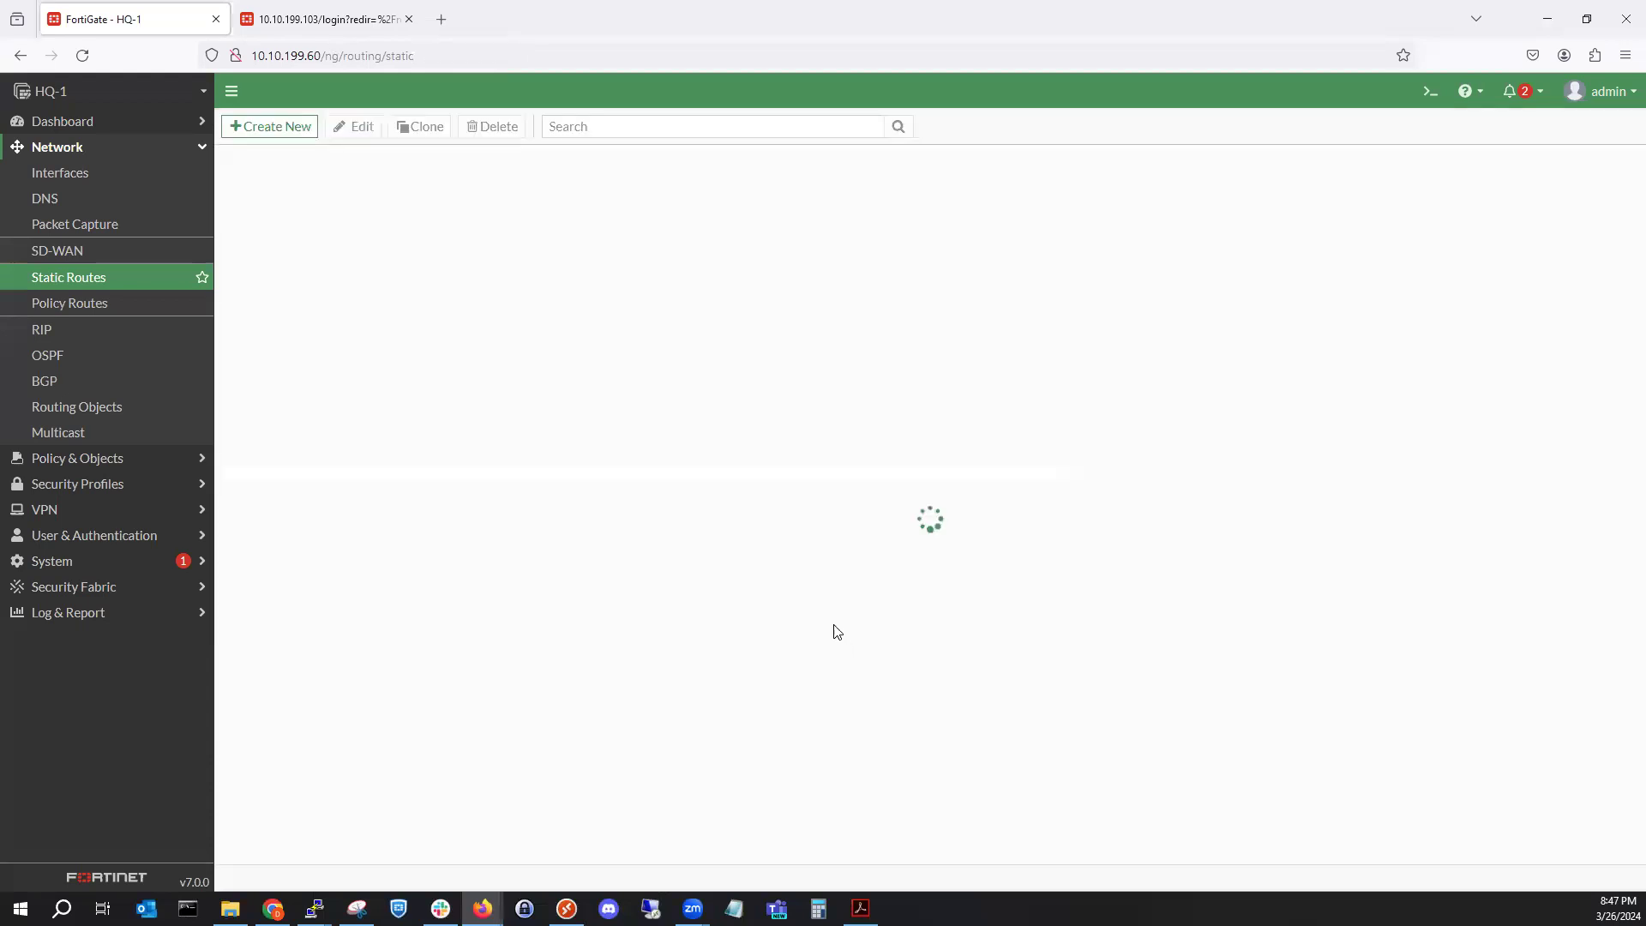
Log back in to HQ-2 at 10.10.199.103 with the administrator credentials, declining to save the password.
click(310, 19)
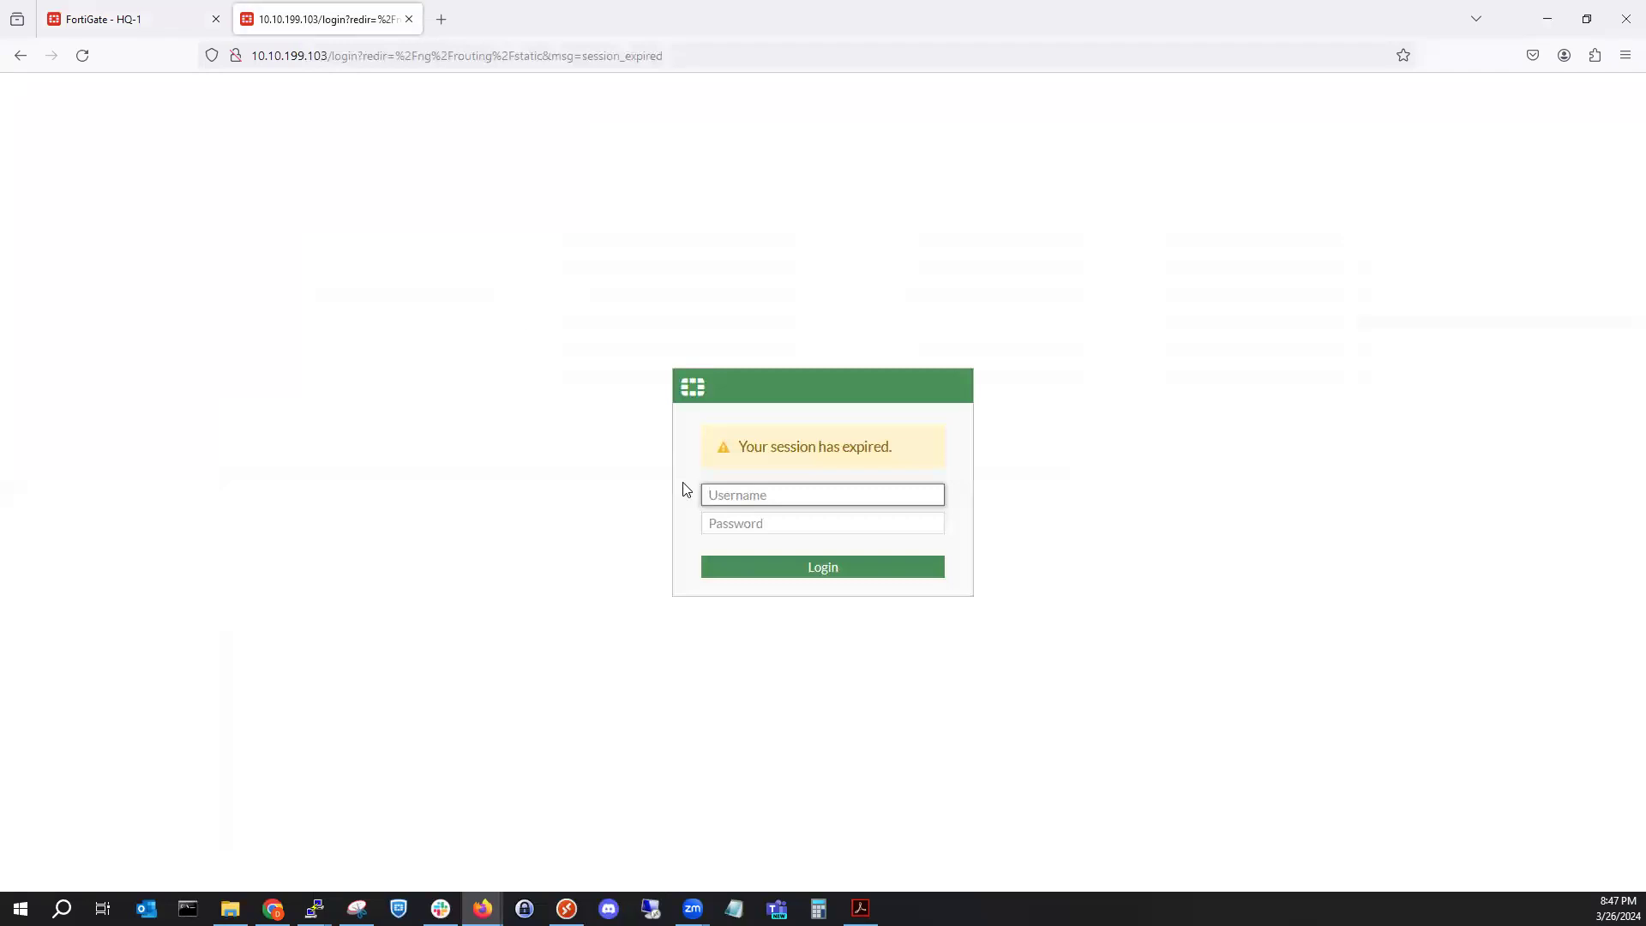
text(admin)
key(Tab)
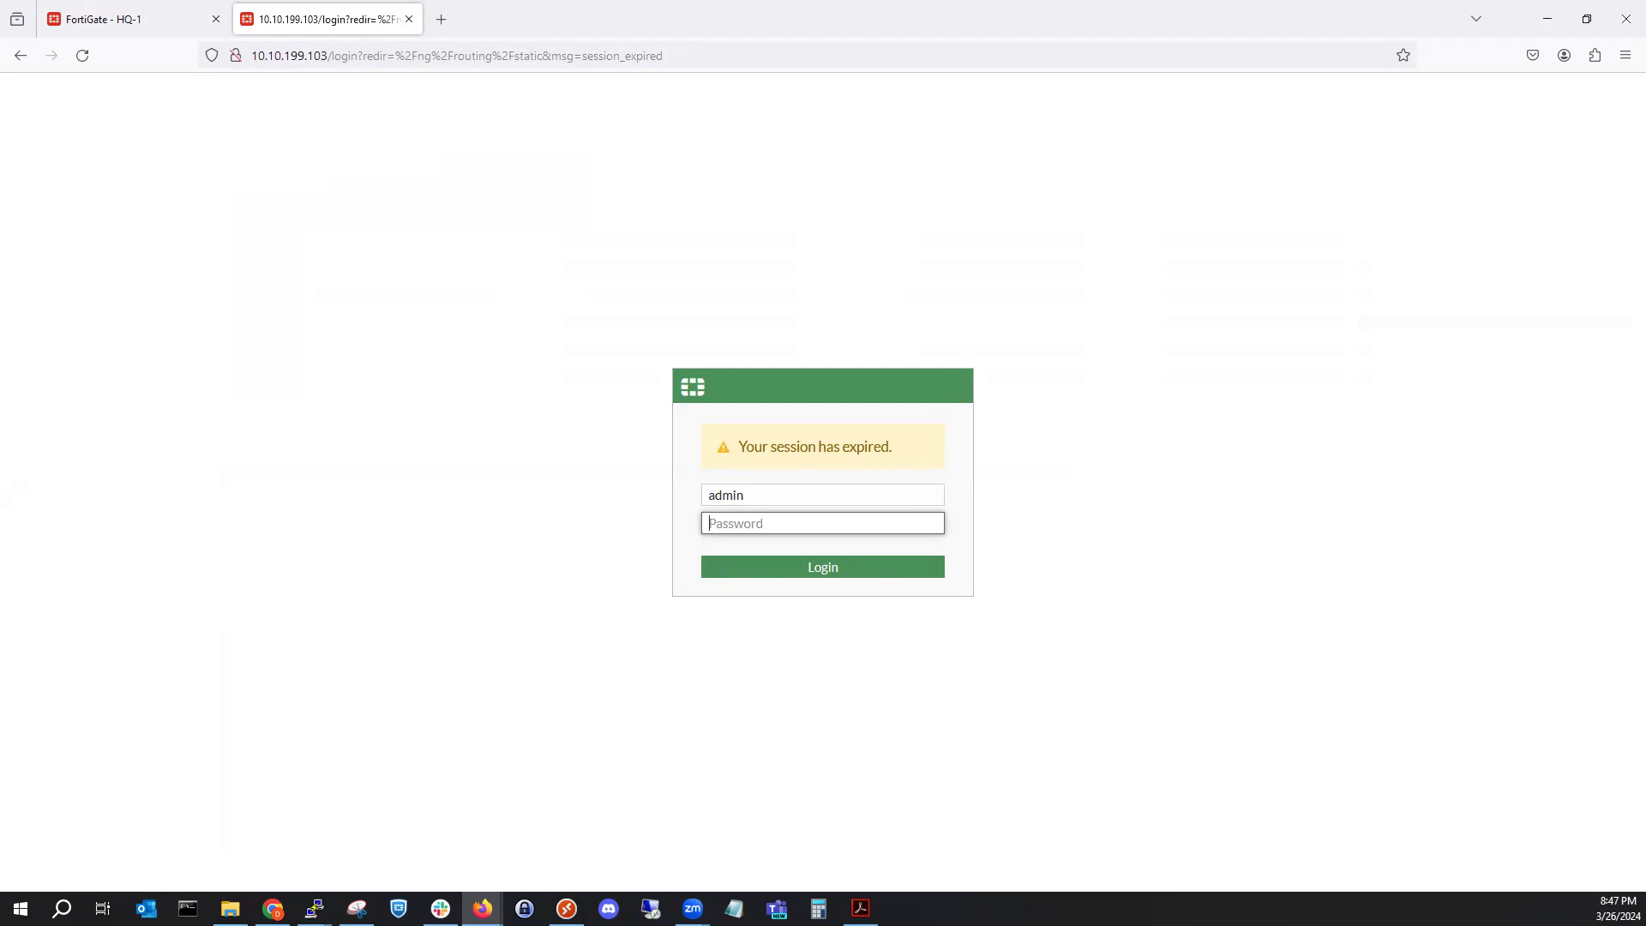
text(•••••••••)
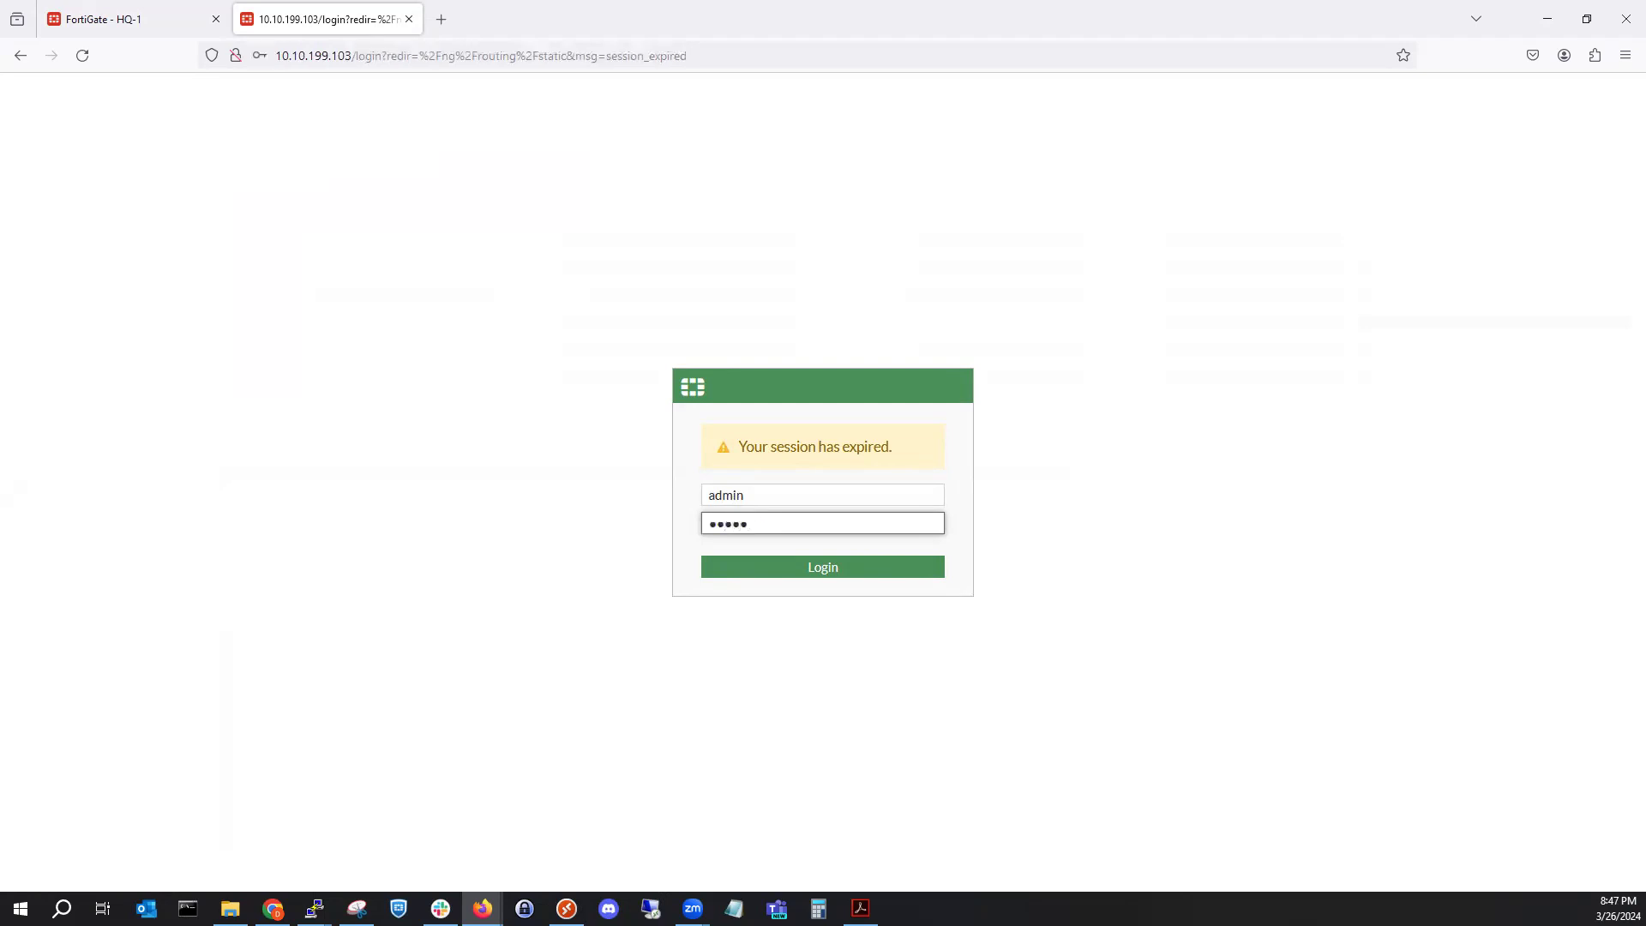
key(Return)
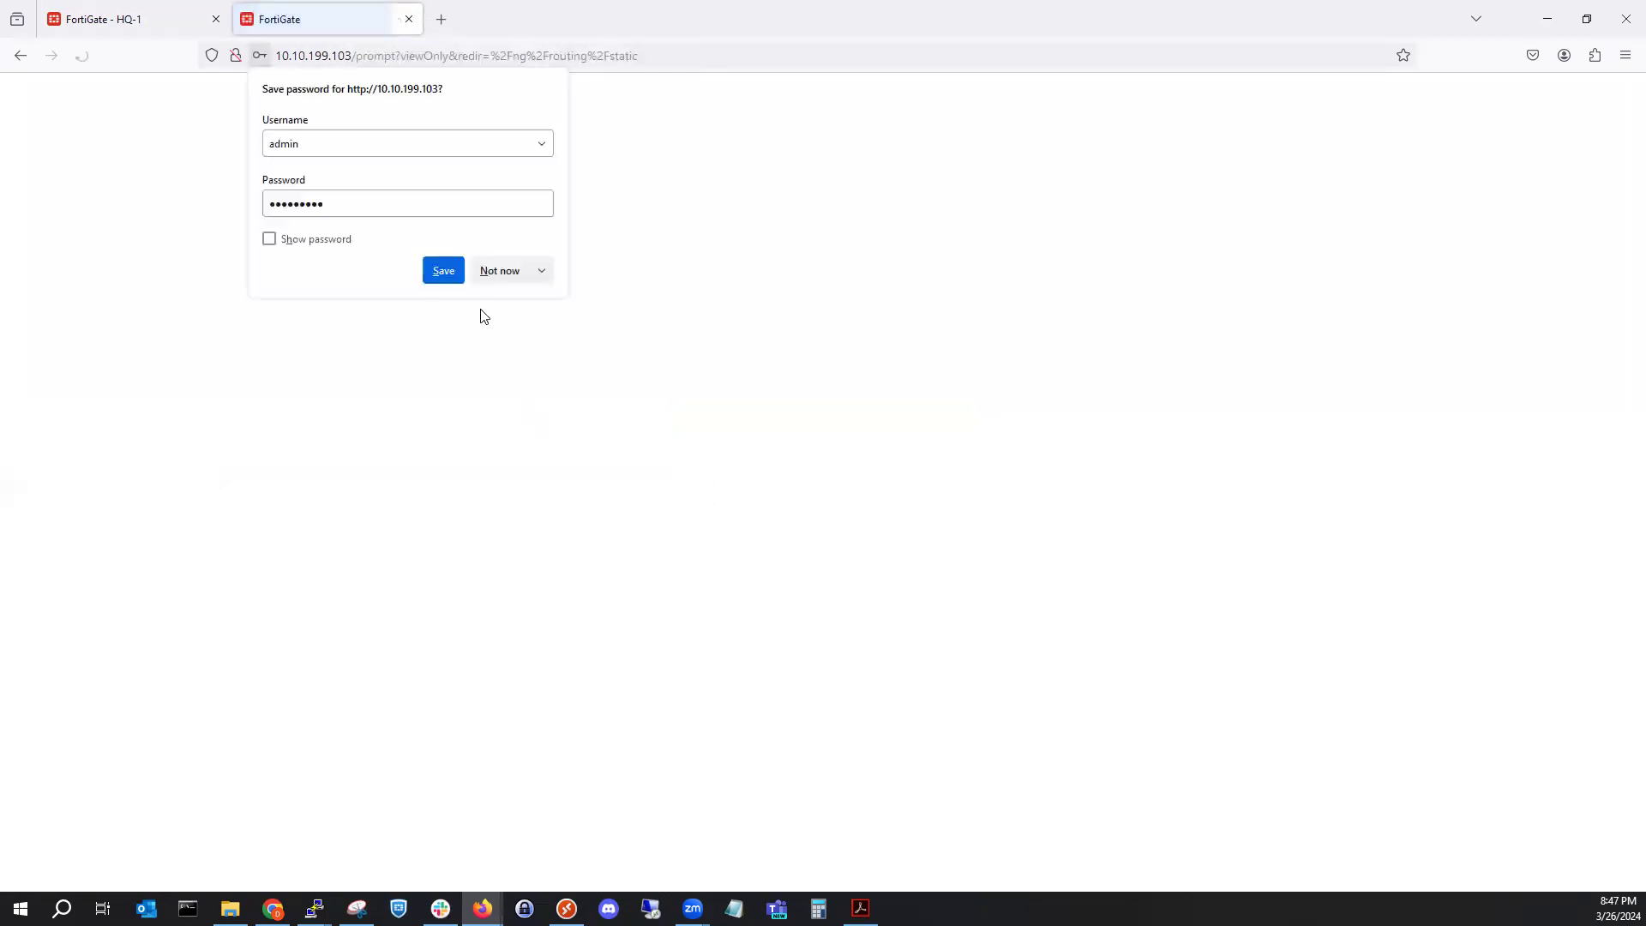
click(501, 270)
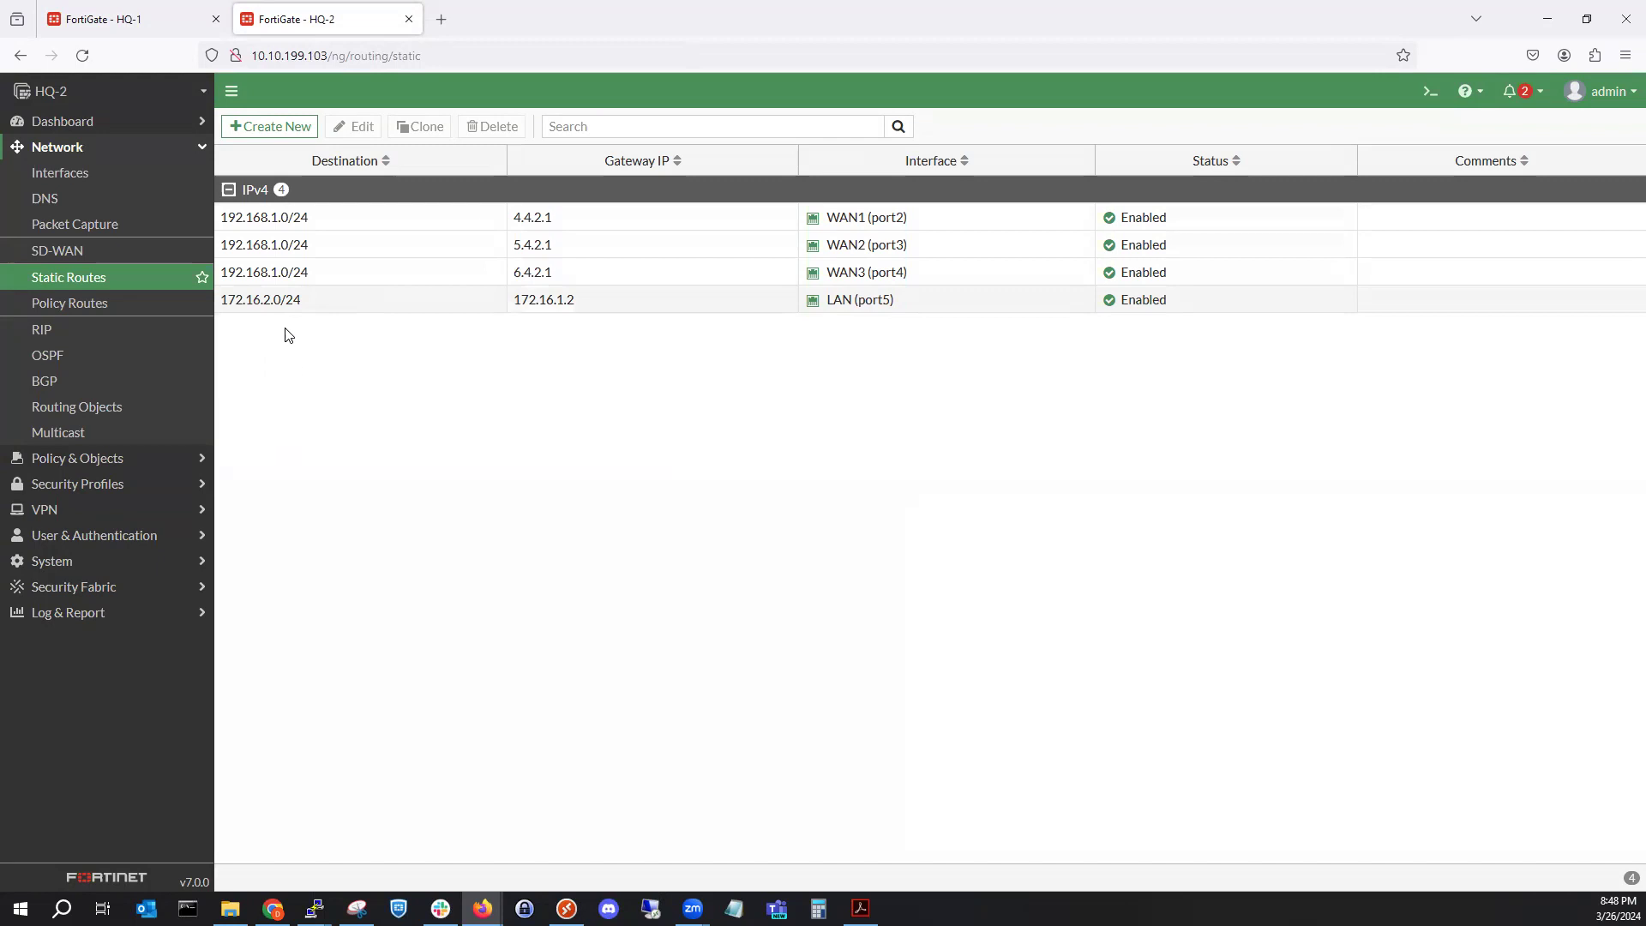
Clone HQ-2's WAN1 route as a 192.168.2.0/24 route via 4.4.2.1.
right_click(354, 223)
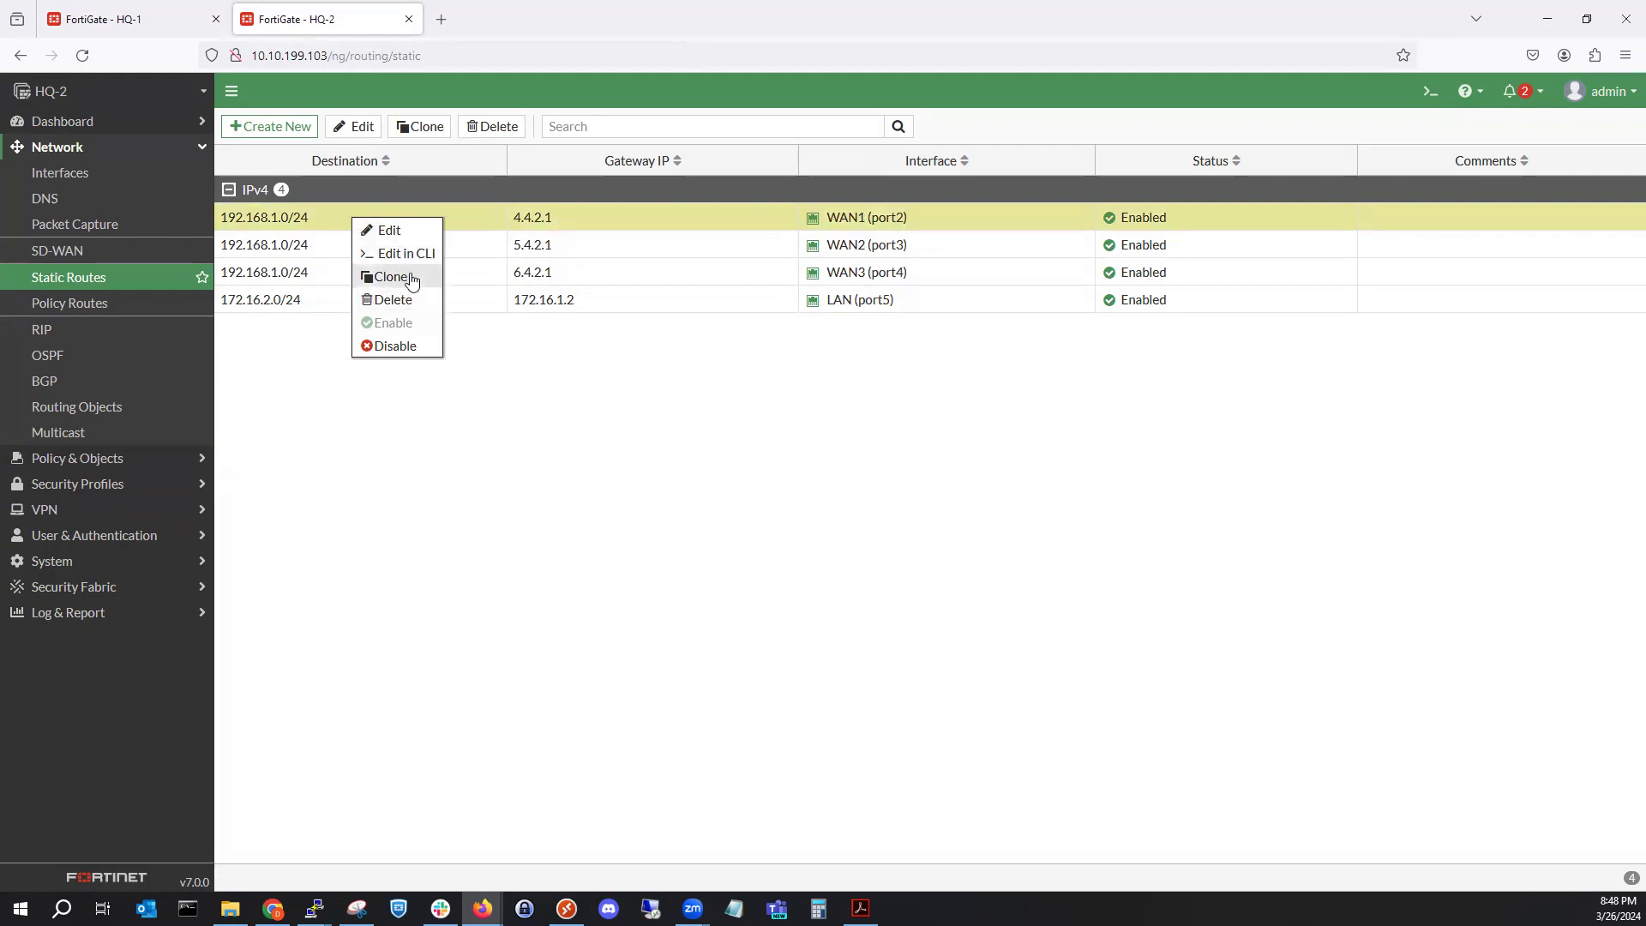
click(410, 279)
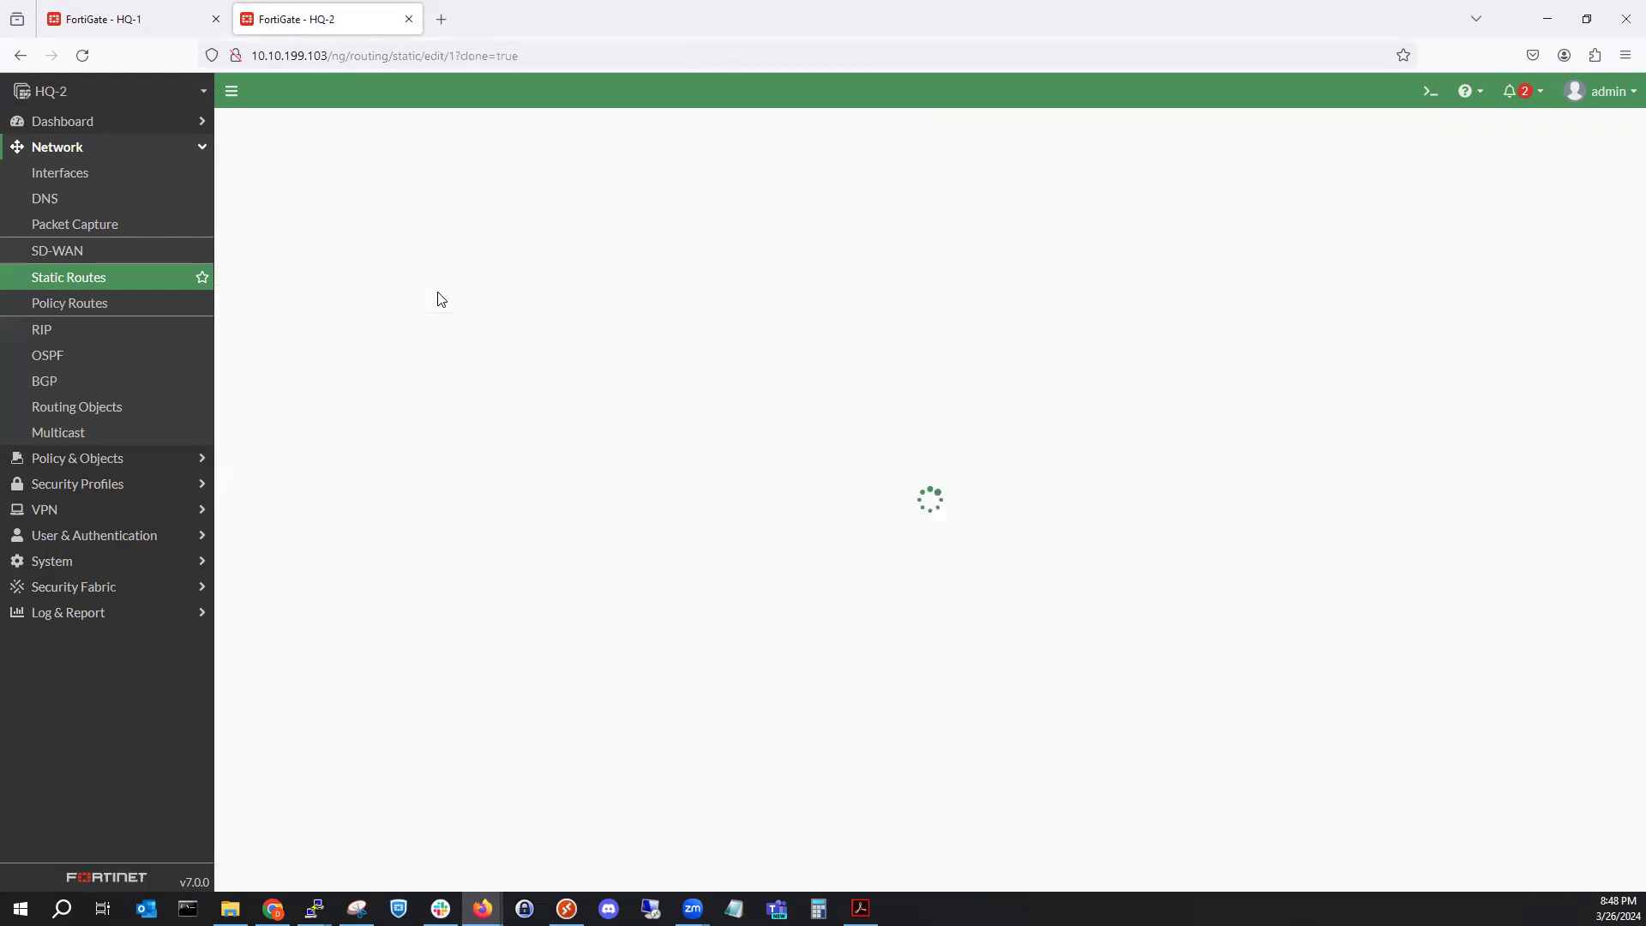
click(506, 212)
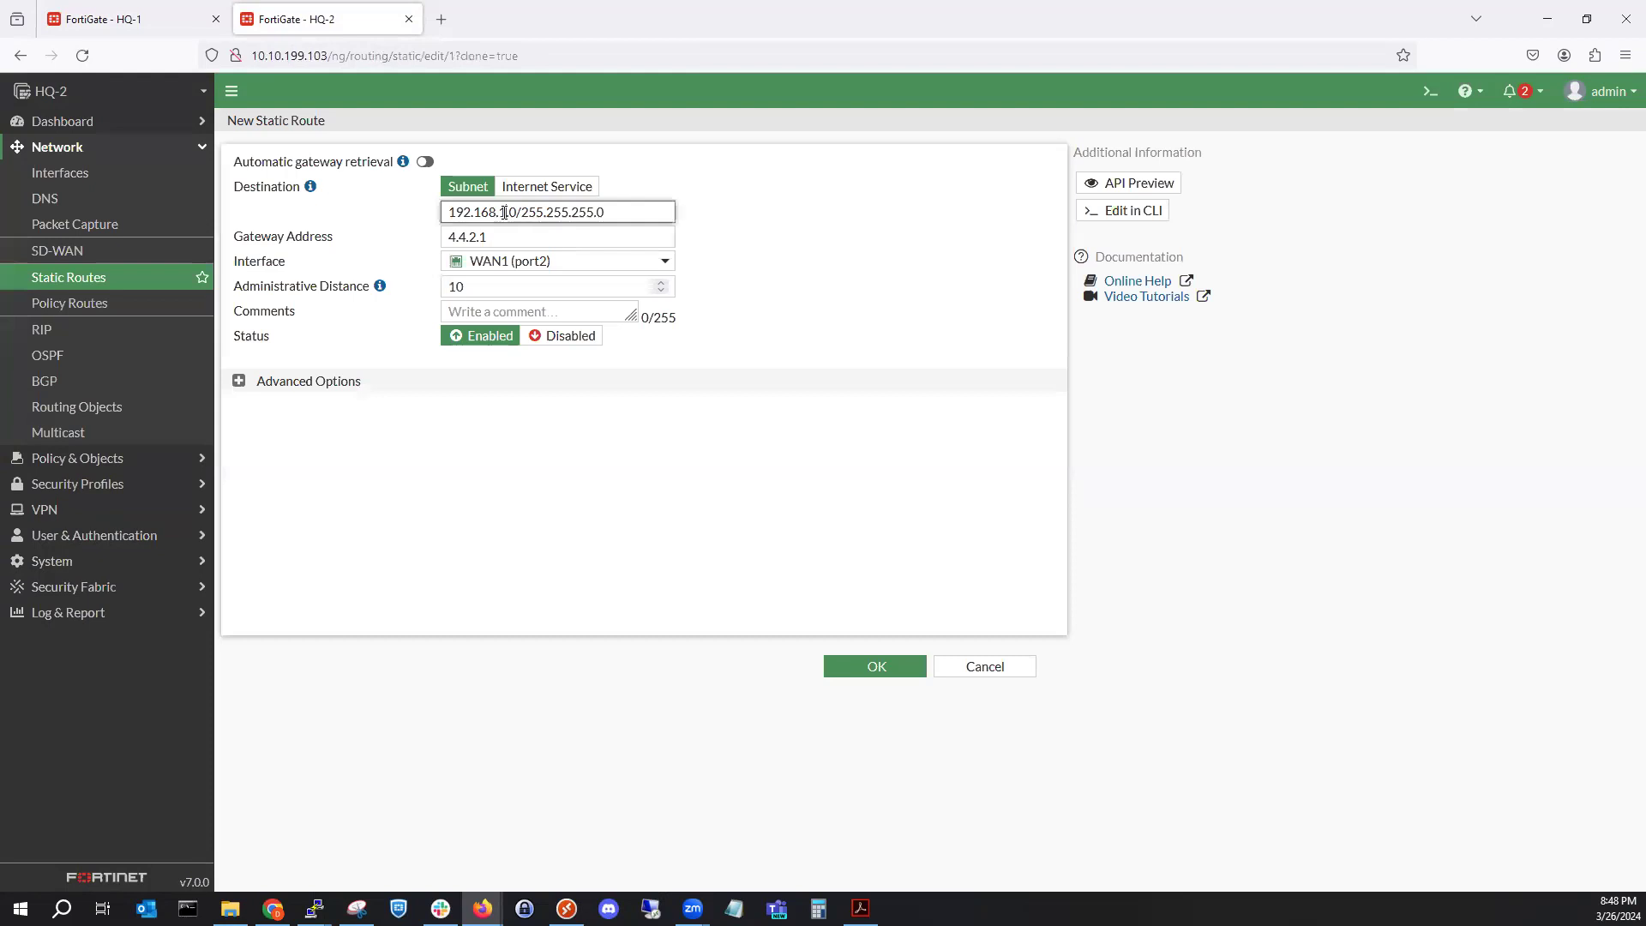
key(BackSpace)
text(2)
click(867, 658)
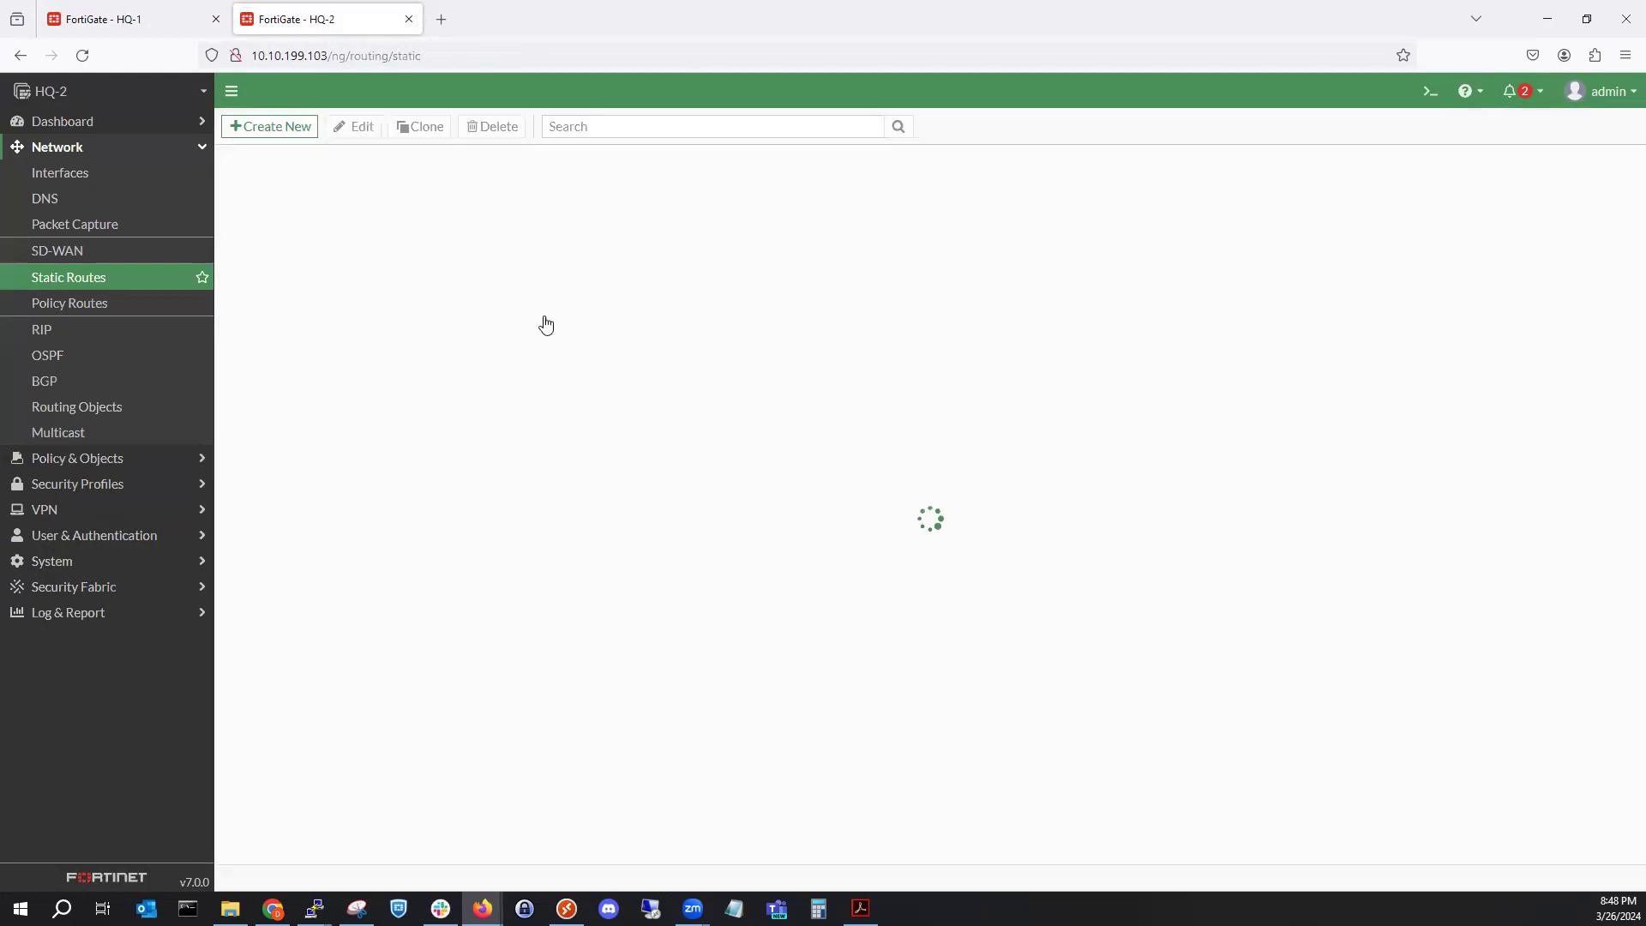
Clone HQ-2's WAN2 route as a 192.168.2.0/24 route via 5.4.2.1.
right_click(412, 250)
click(467, 302)
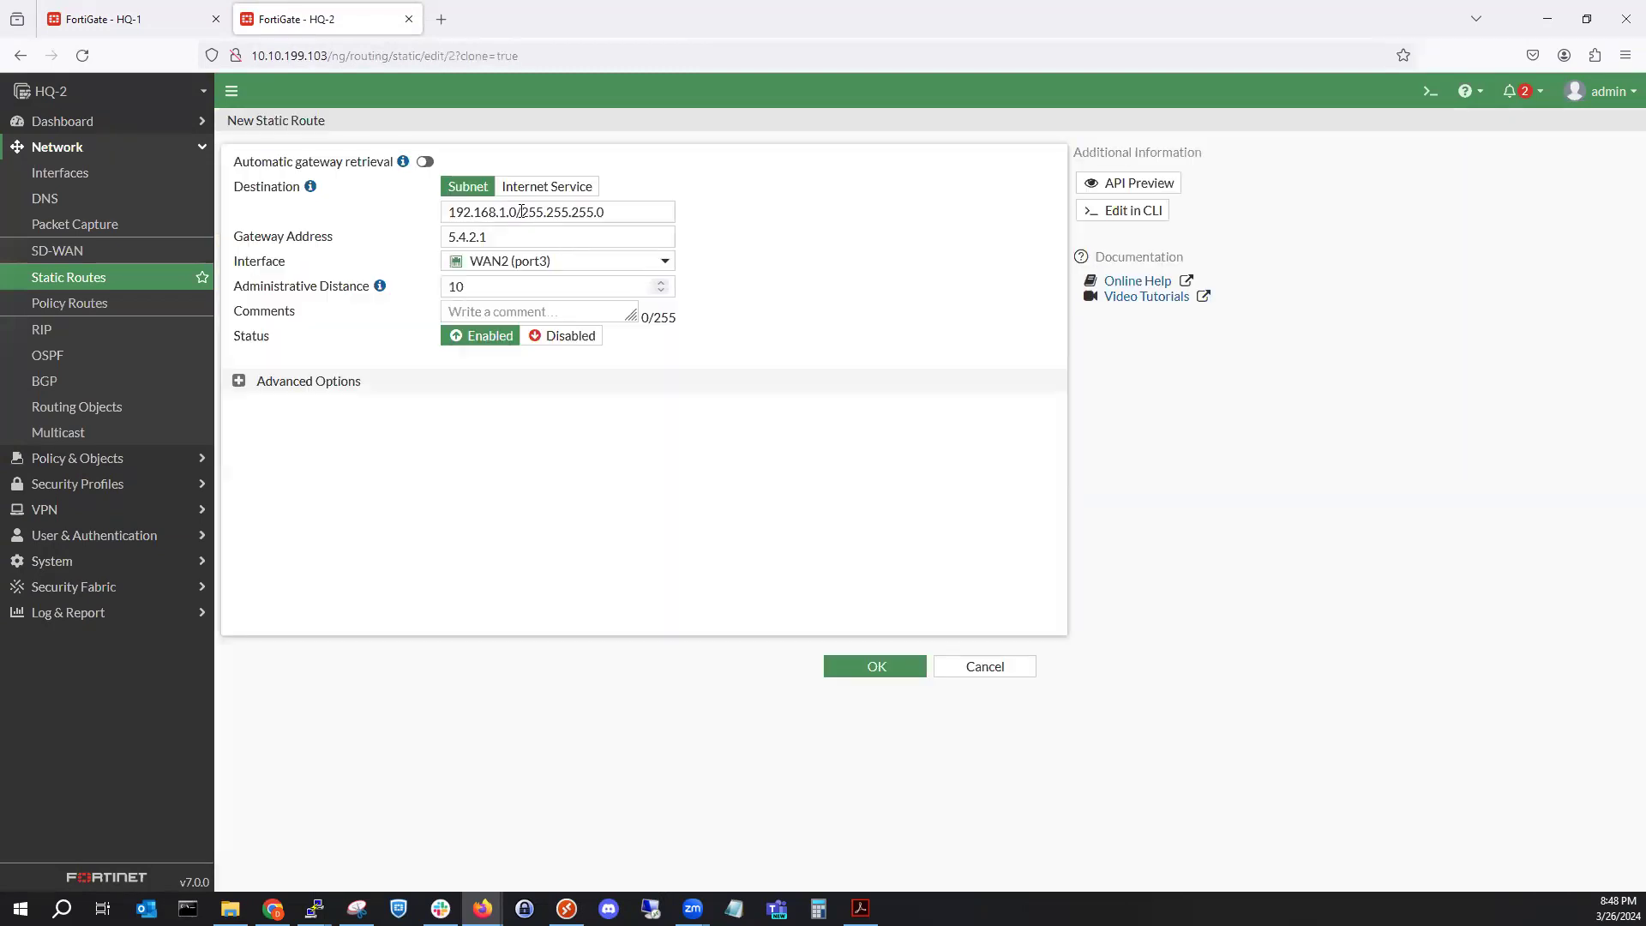
click(506, 211)
key(BackSpace)
text(2)
click(907, 672)
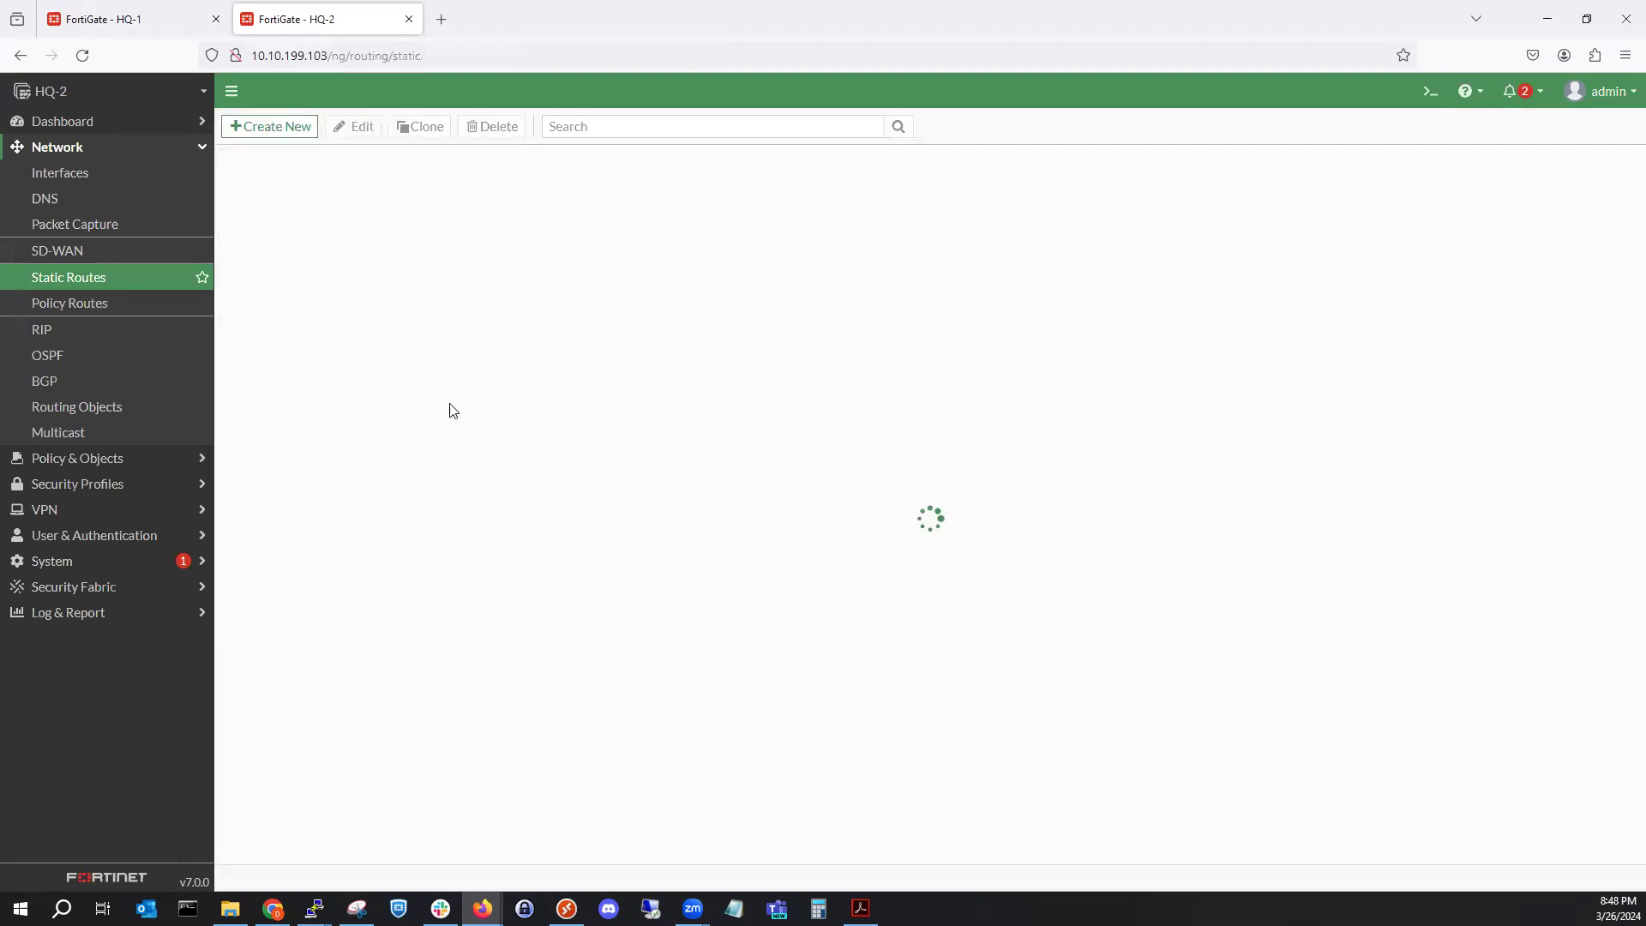
Clone HQ-2's WAN3 route as a 192.168.2.0/24 route via 6.4.2.1.
right_click(349, 273)
click(403, 326)
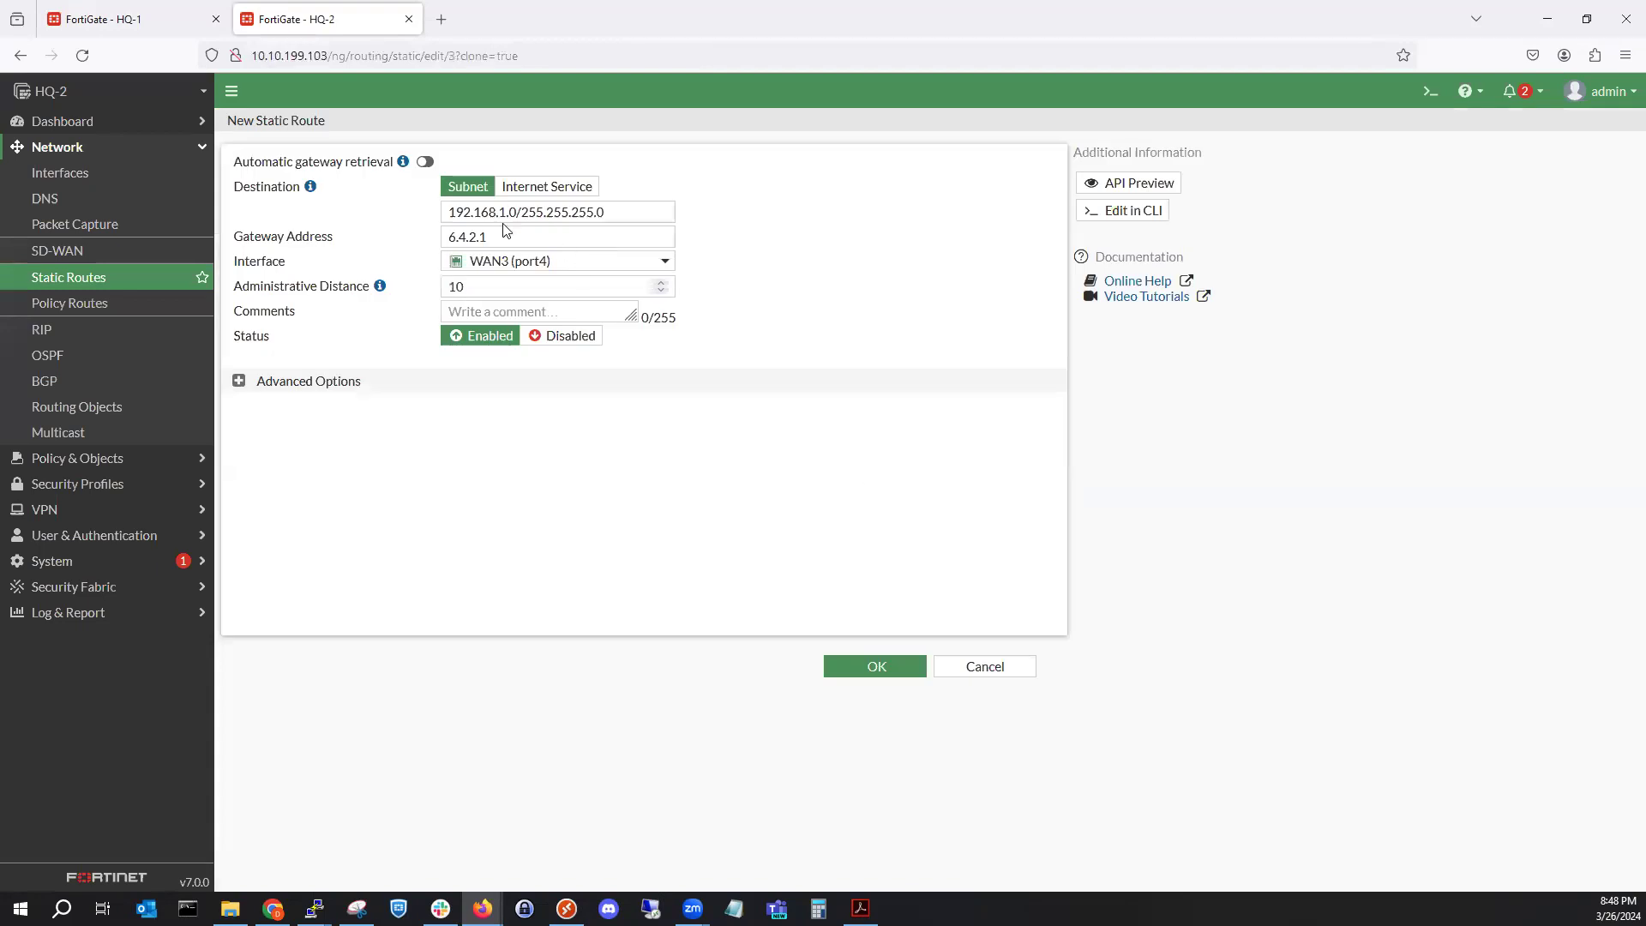
click(504, 212)
key(Delete)
text(2)
click(842, 673)
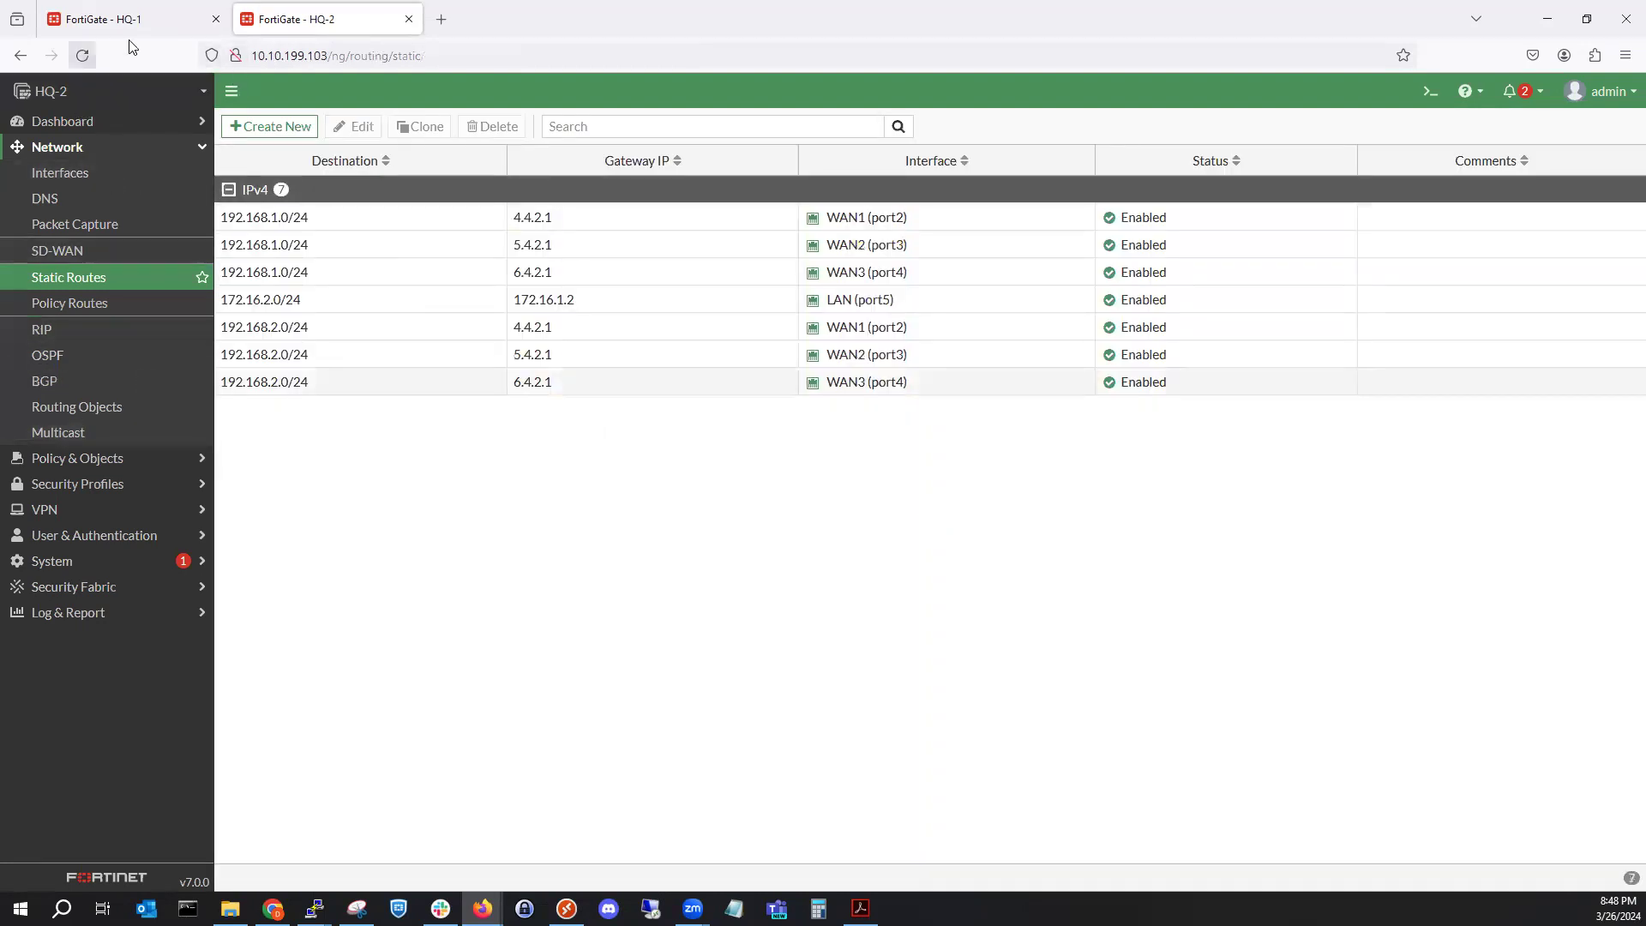
click(103, 19)
Open HQ-1's Forward Traffic log showing accepted Northbound pings from 192.168.2.50 to 172.16.2.50.
click(133, 614)
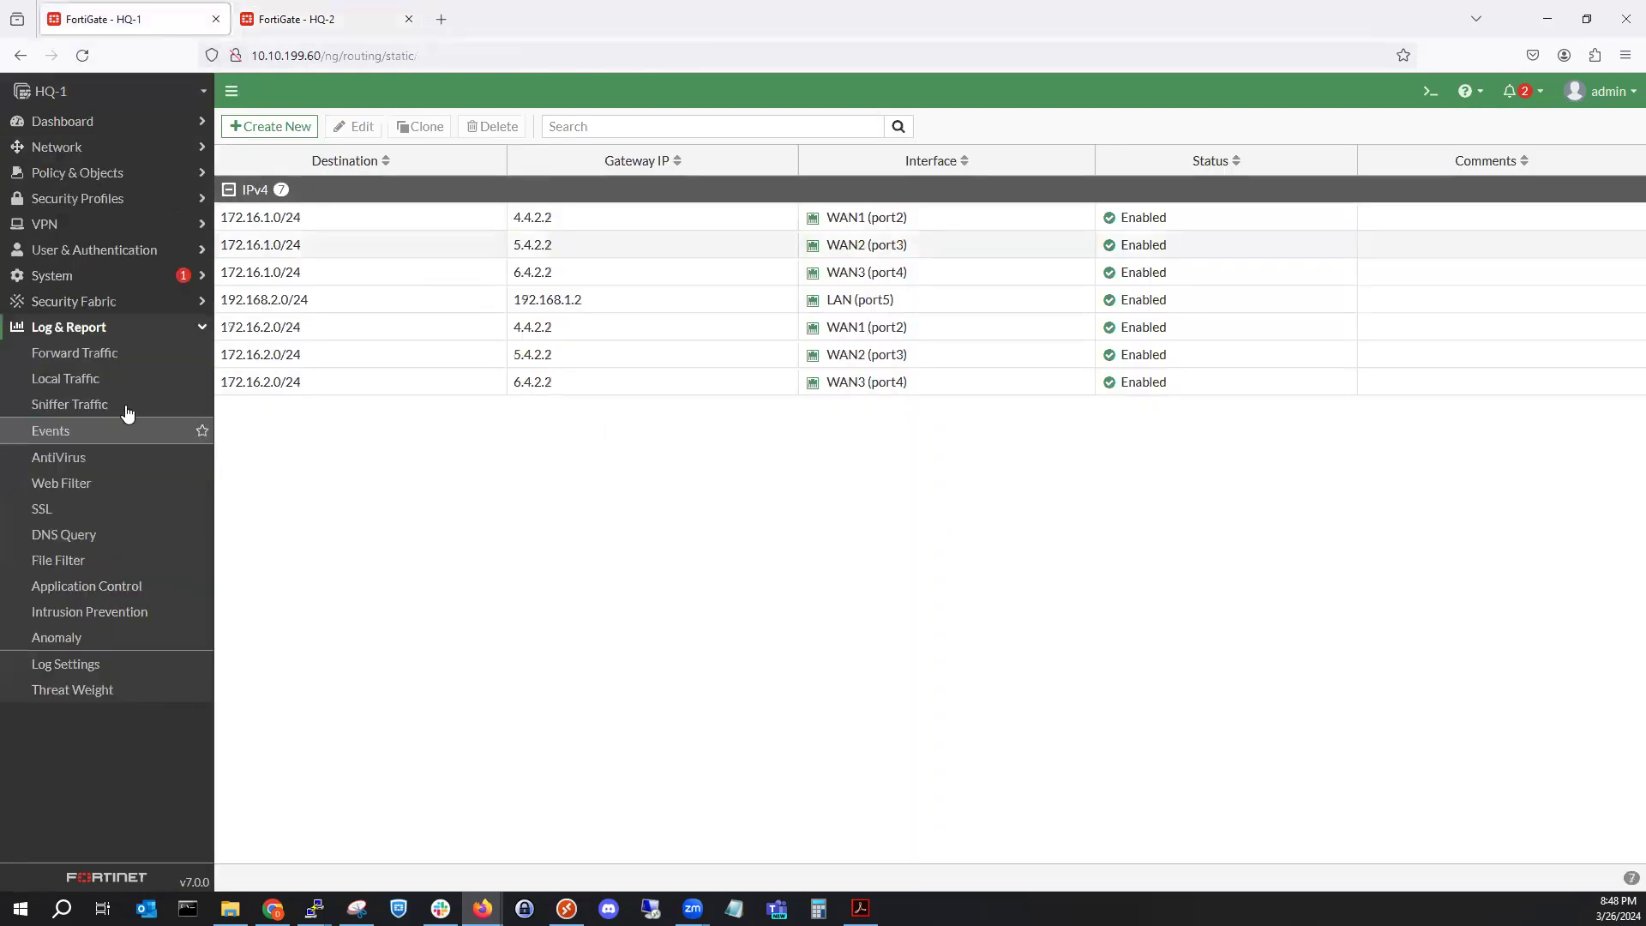
click(108, 353)
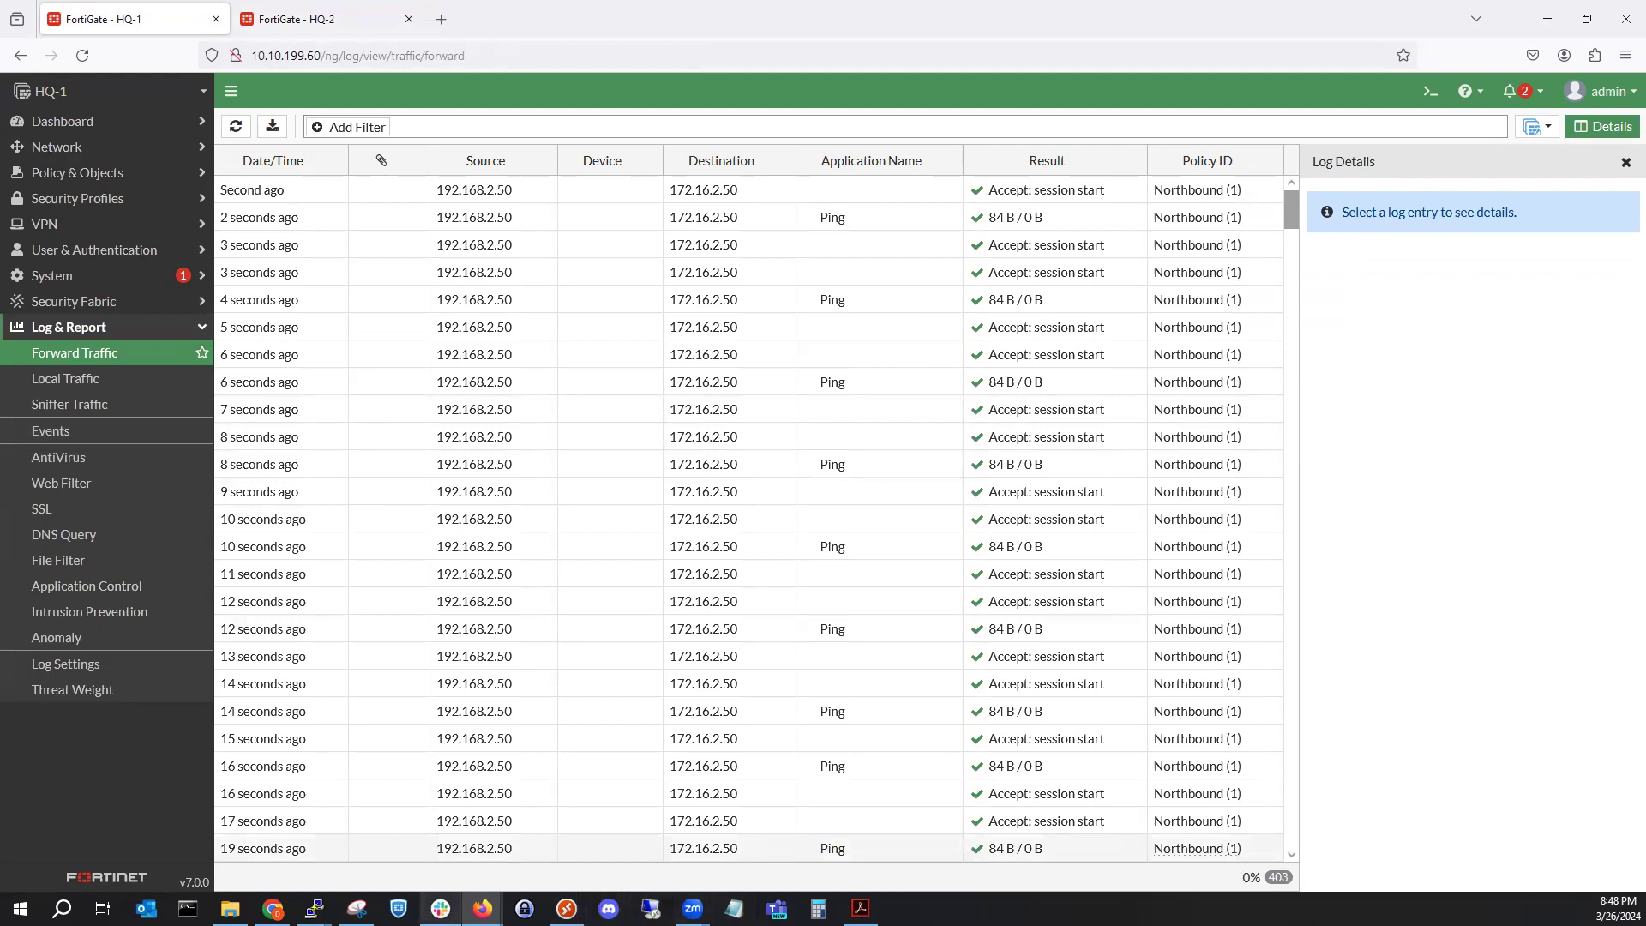
Check PC-5's successful ping replies from 172.16.2.50, then close its console session.
mouse_move(314, 908)
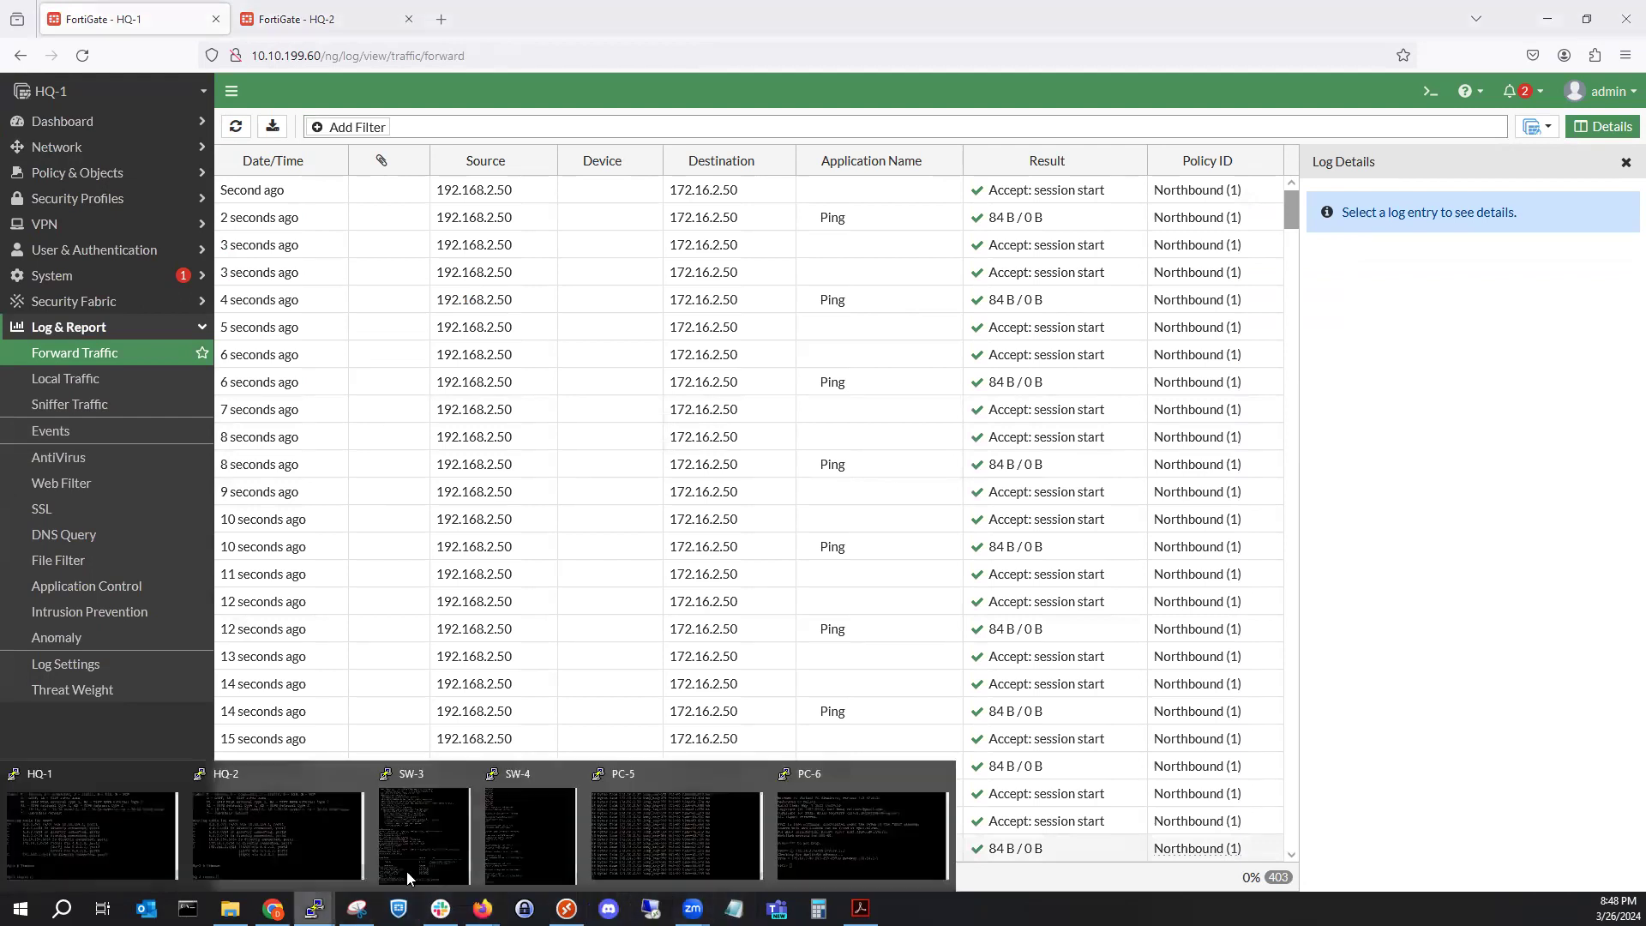
click(655, 846)
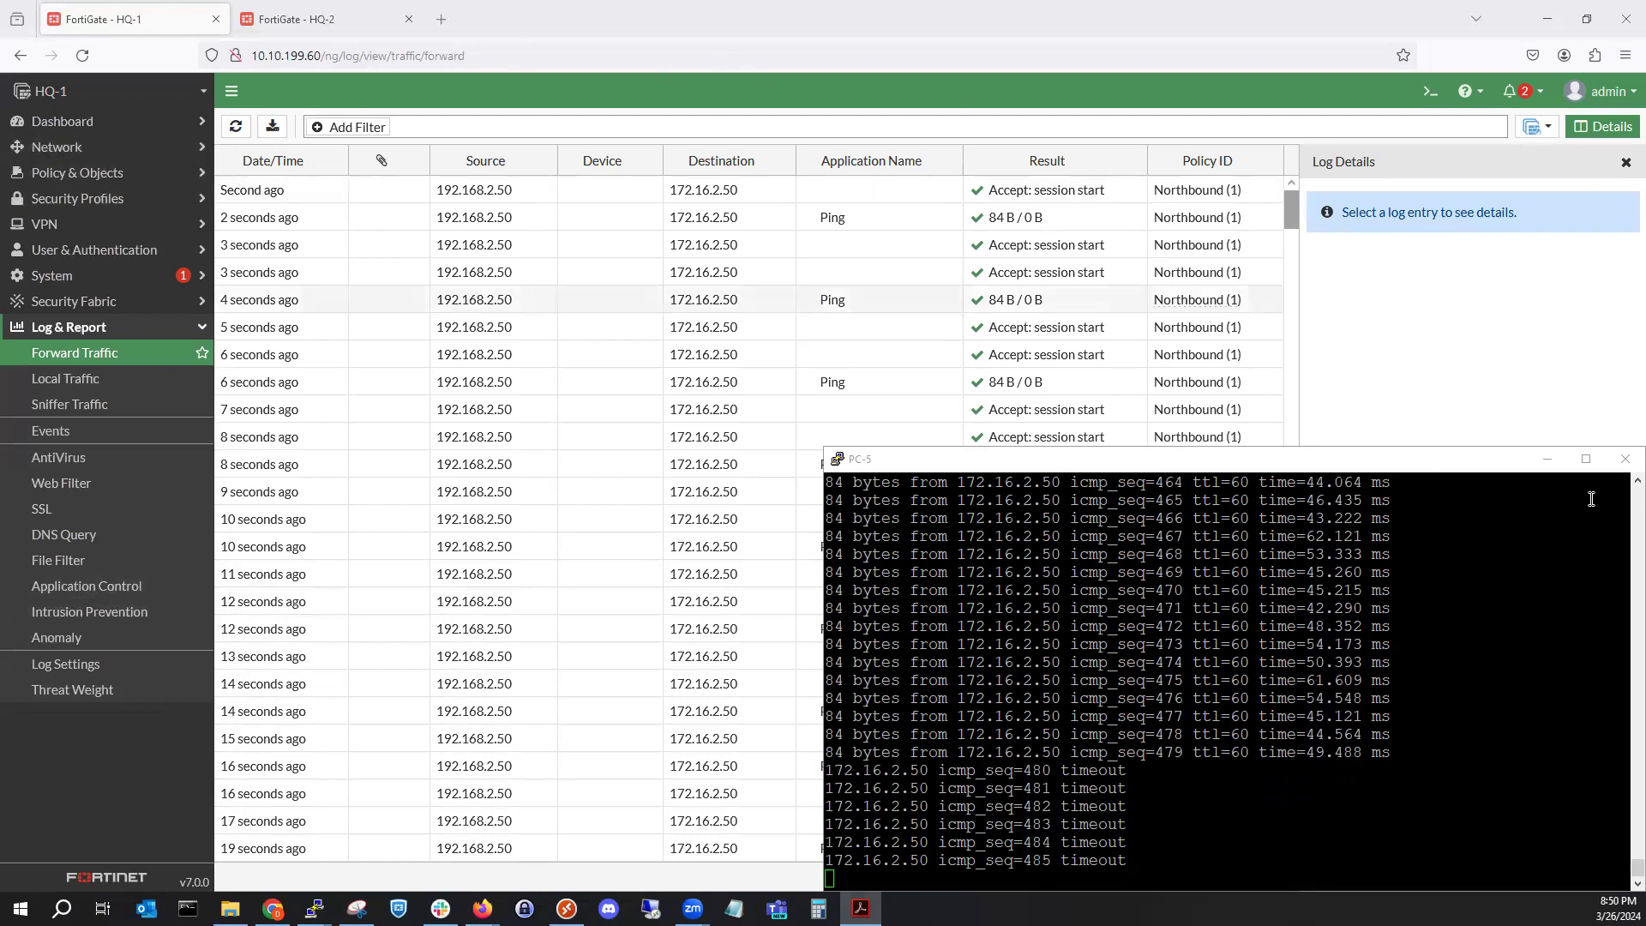
click(1620, 468)
click(848, 516)
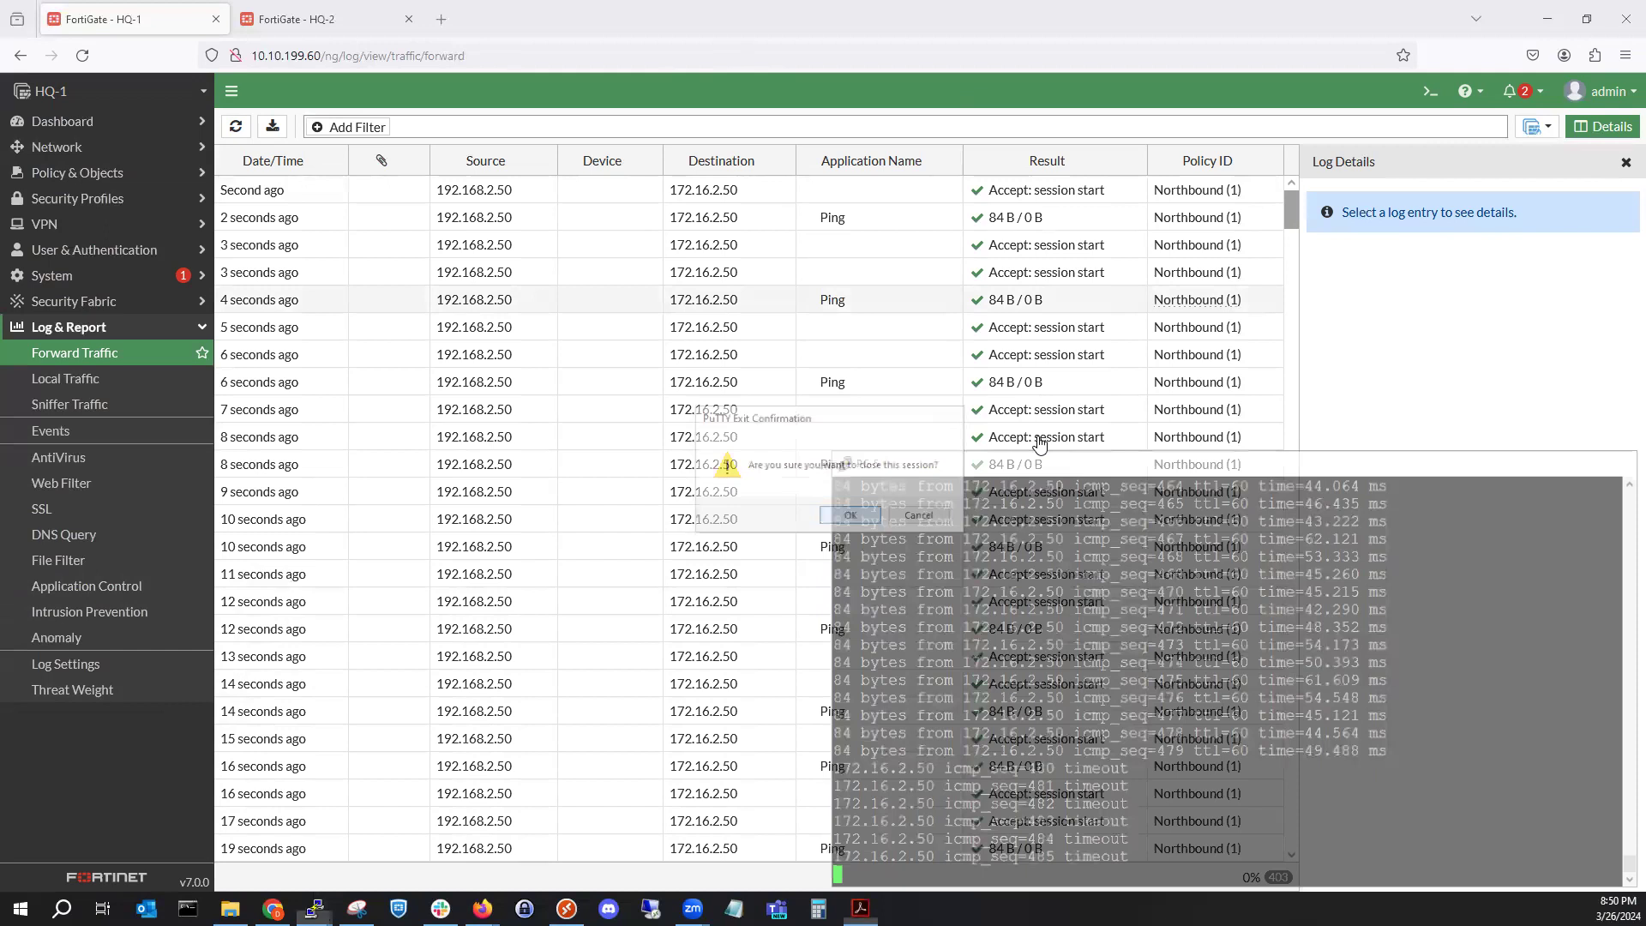
Close the FortiGate browser and stop all nodes in the EVE lab.
click(1622, 9)
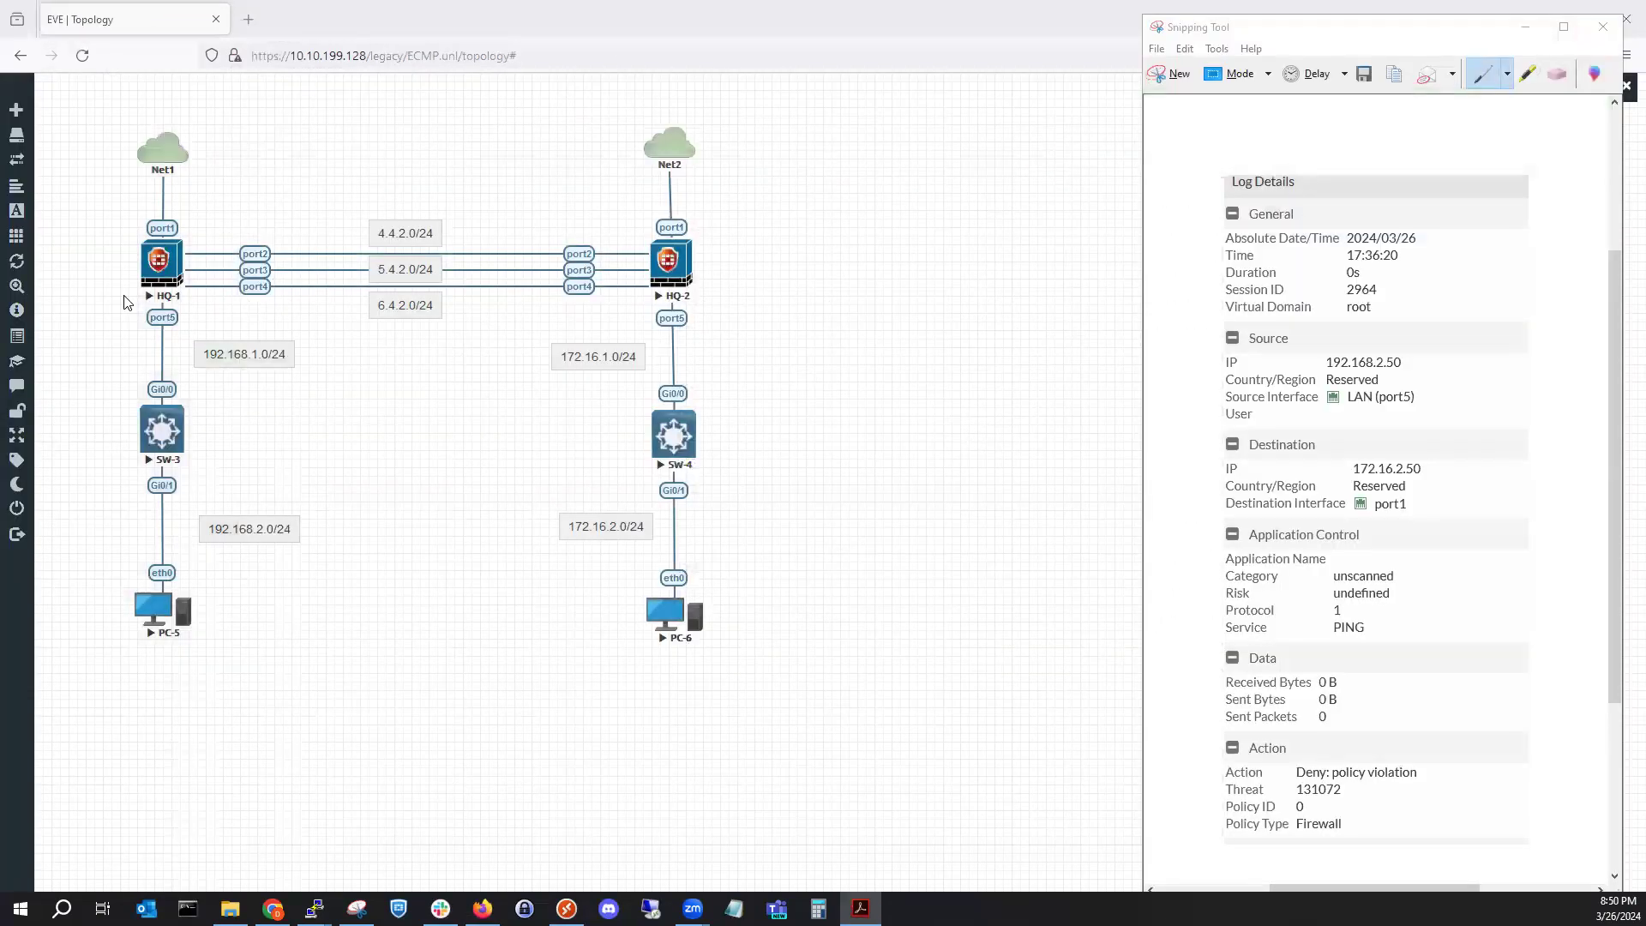
click(16, 233)
click(43, 271)
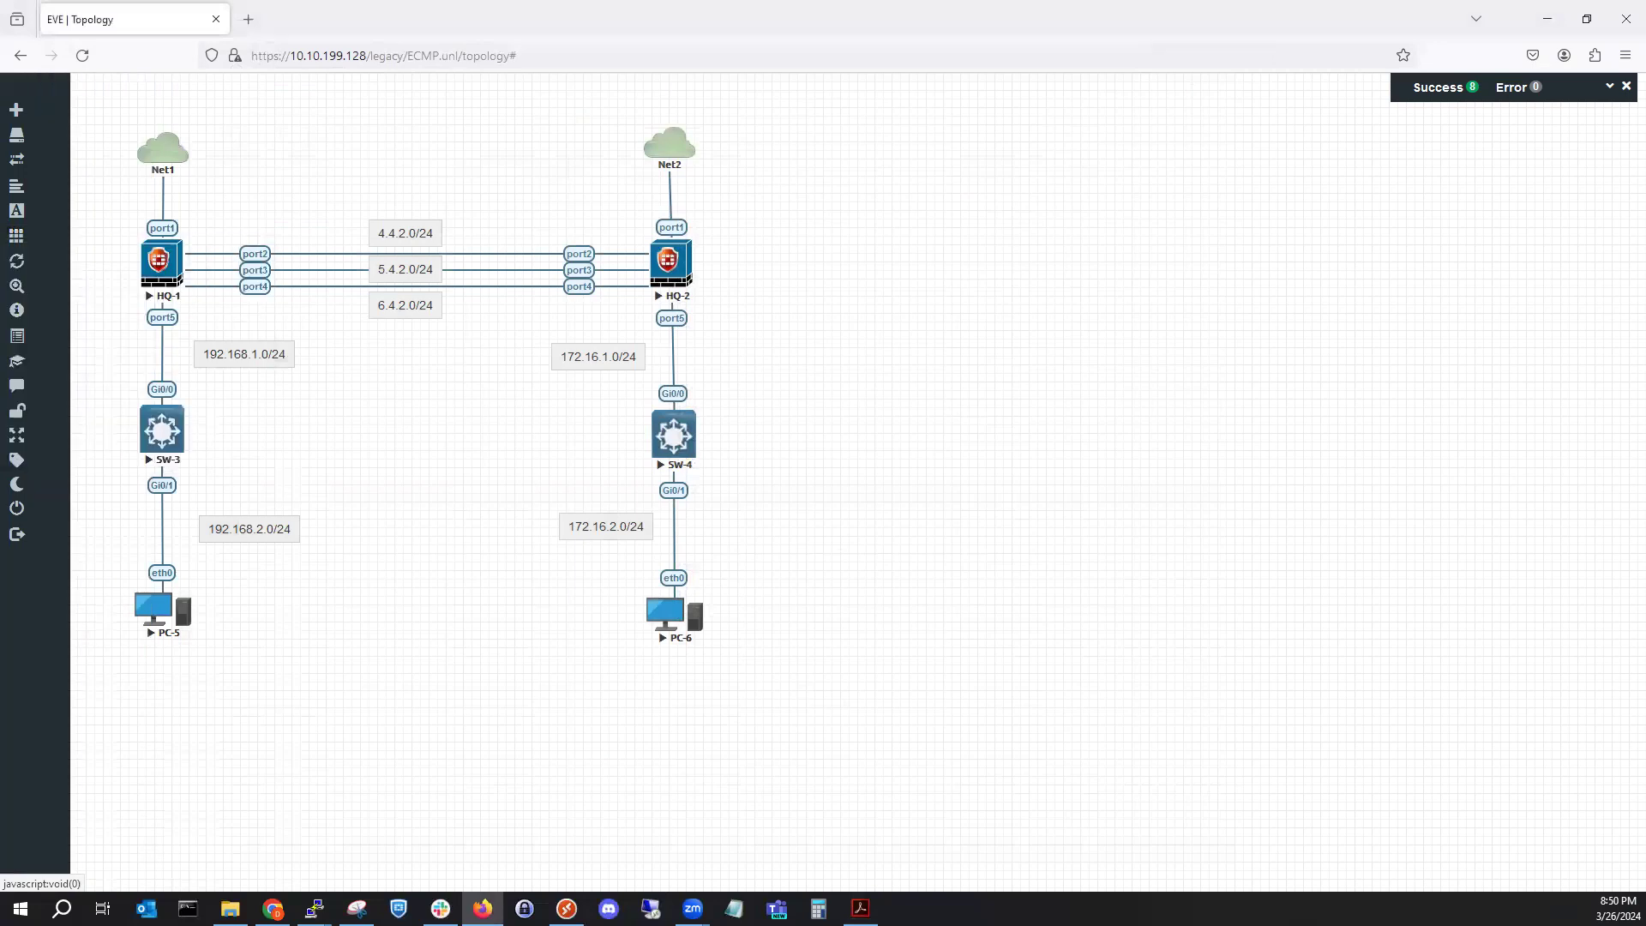